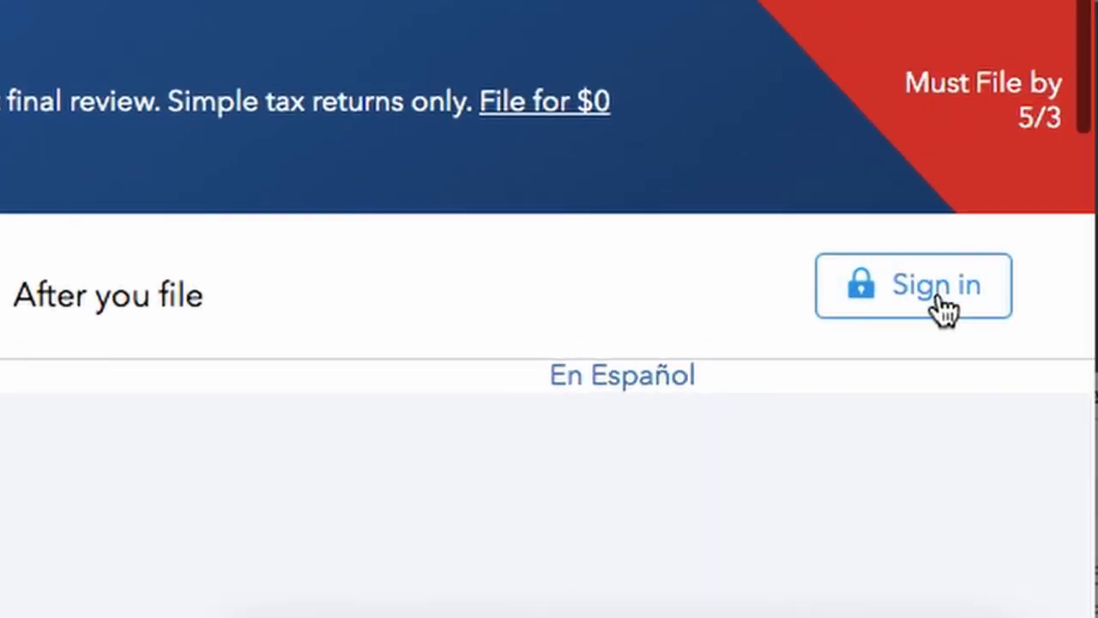
Step: Sign in and reach the 'Tell us about you' product-recommendation page
left_click(1040, 202)
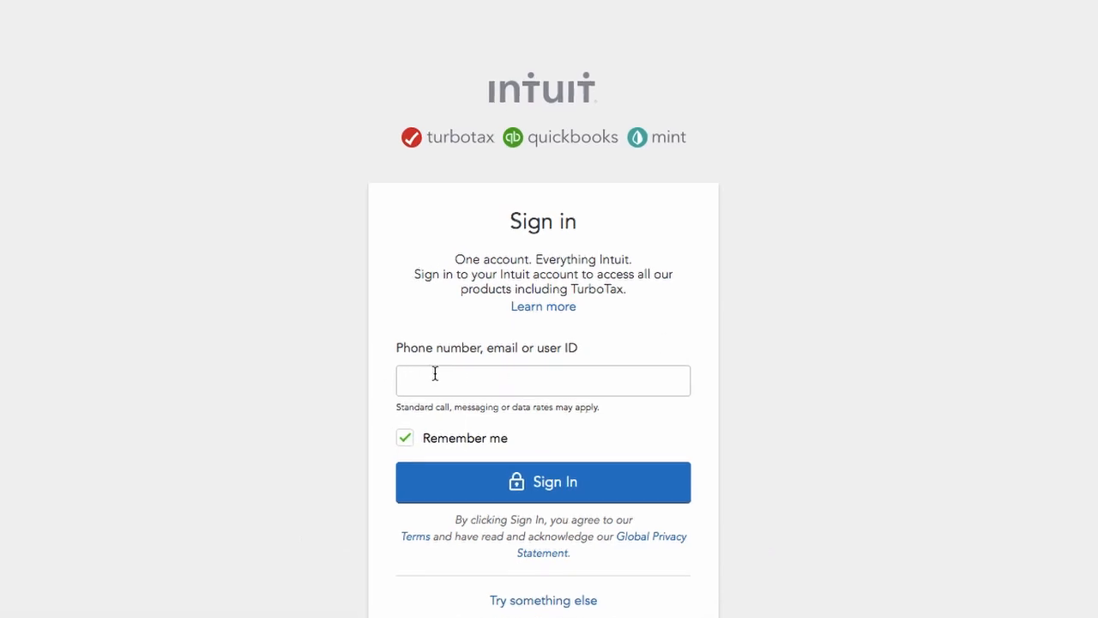
scroll(539, 397, "down", 3)
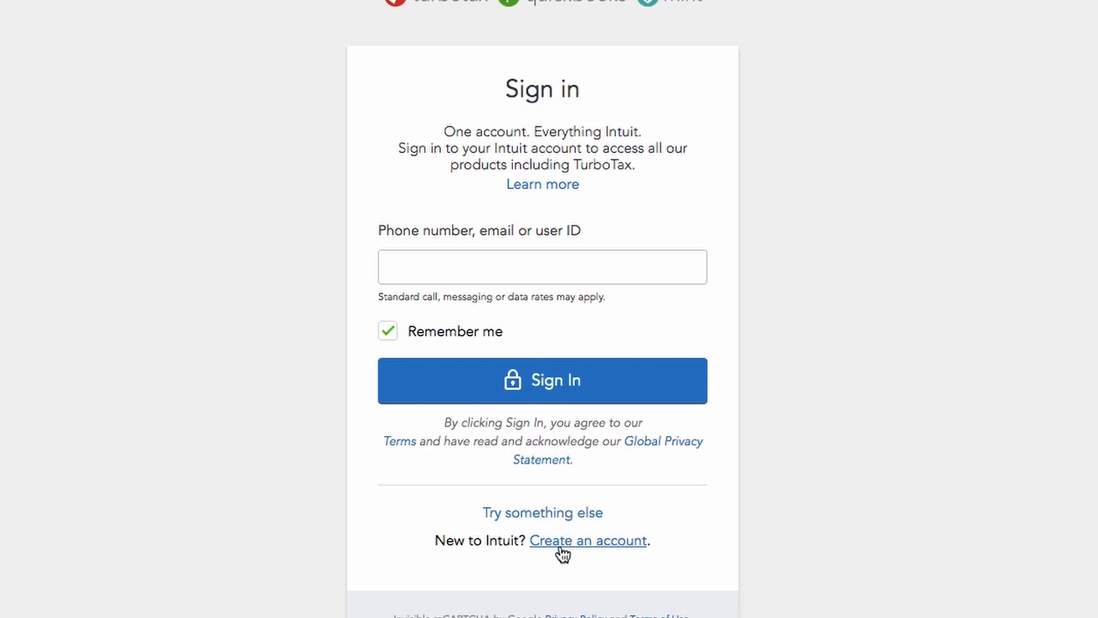
scroll(588, 544, "down", 1)
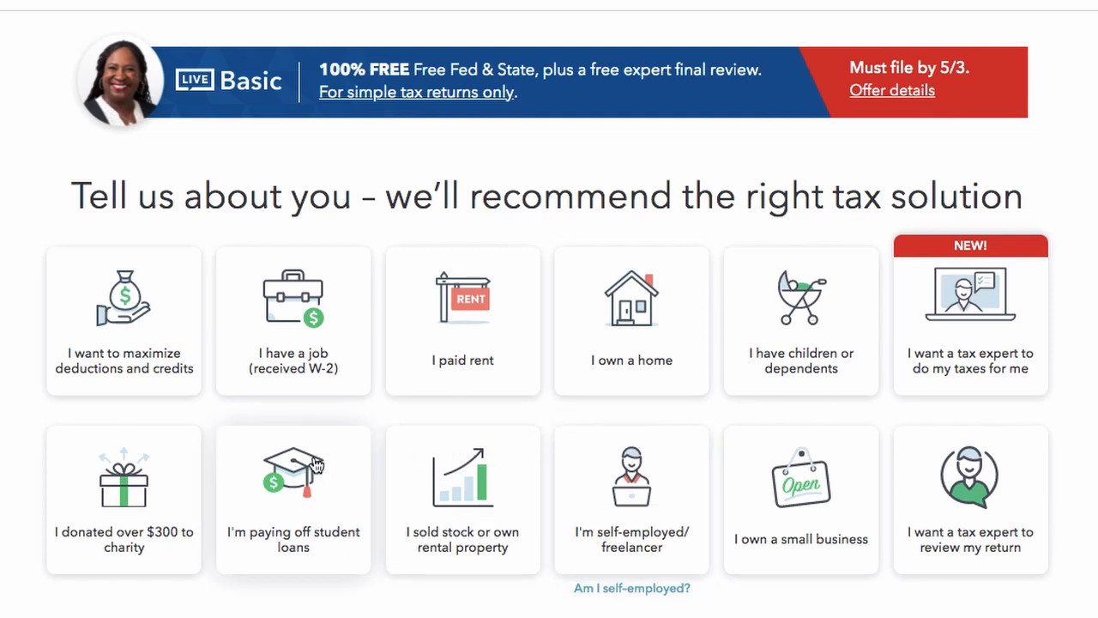
Step: Choose the 'I have a job (received W-2)' and 'I'm self-employed/freelancer' situations
scroll(147, 533, "down", 5)
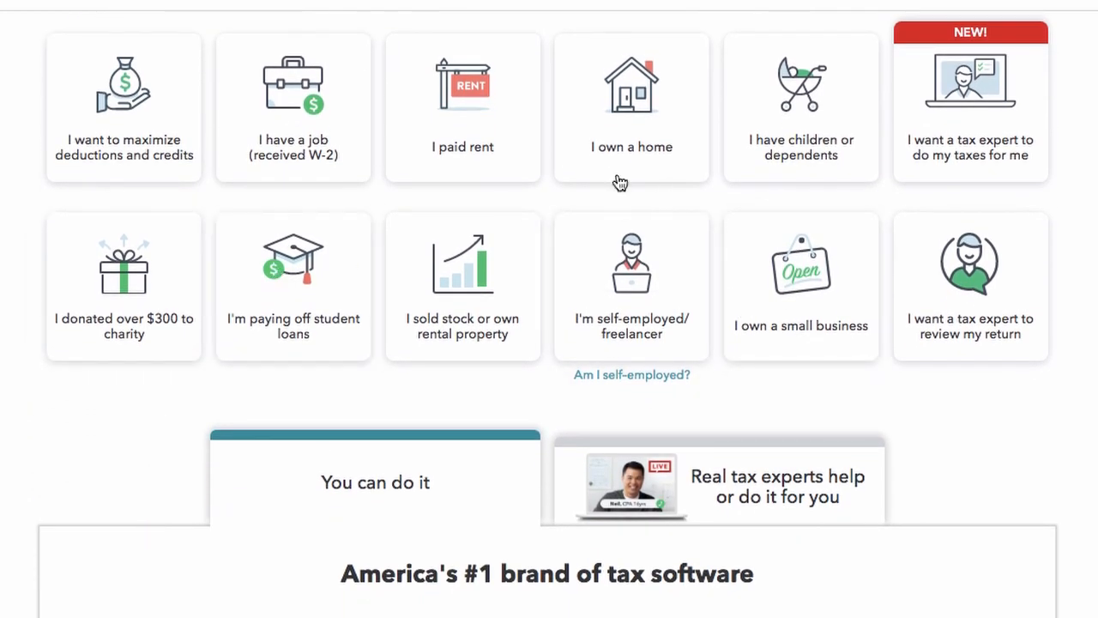
left_click(293, 112)
left_click(632, 278)
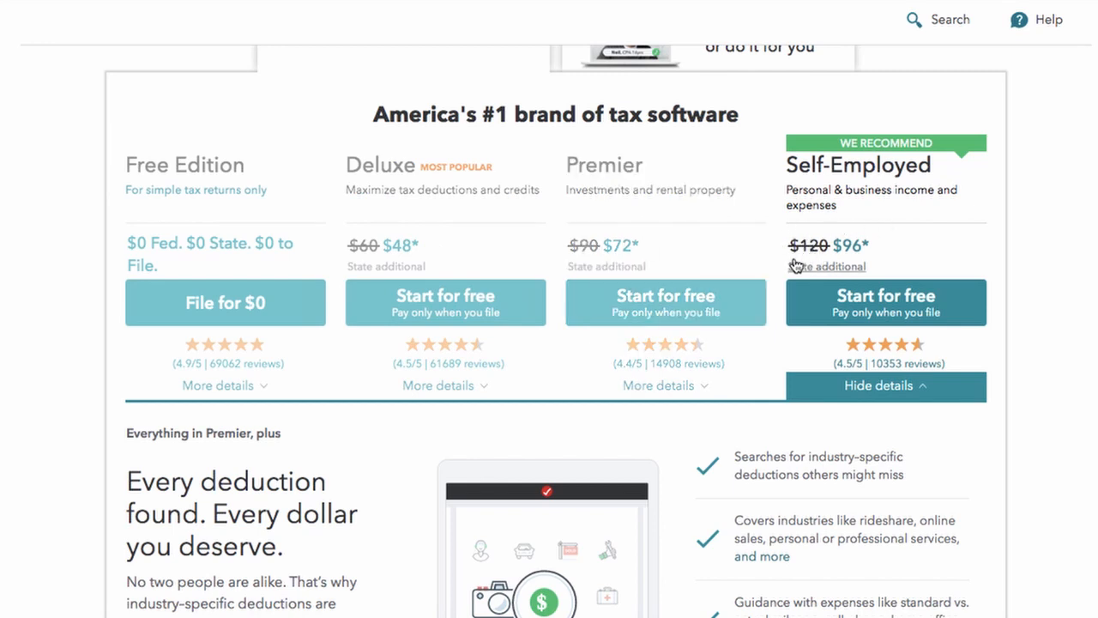
Step: Deselect self-employed and start the return with Free Edition's 'File for $0'
left_click(571, 290)
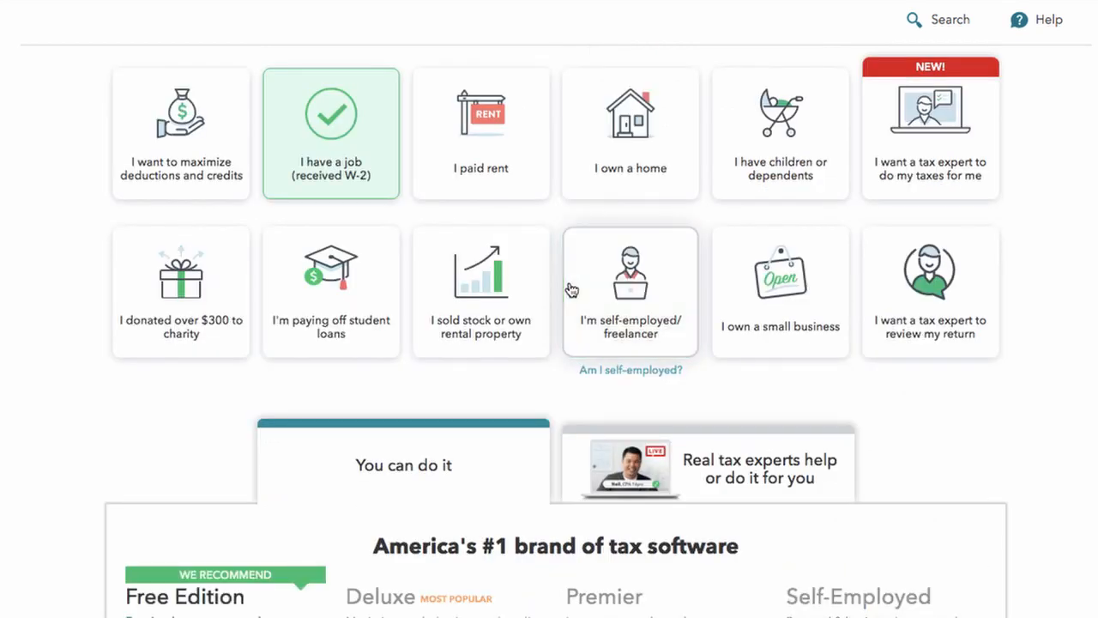
scroll(410, 447, "down", 1)
scroll(410, 447, "down", 4)
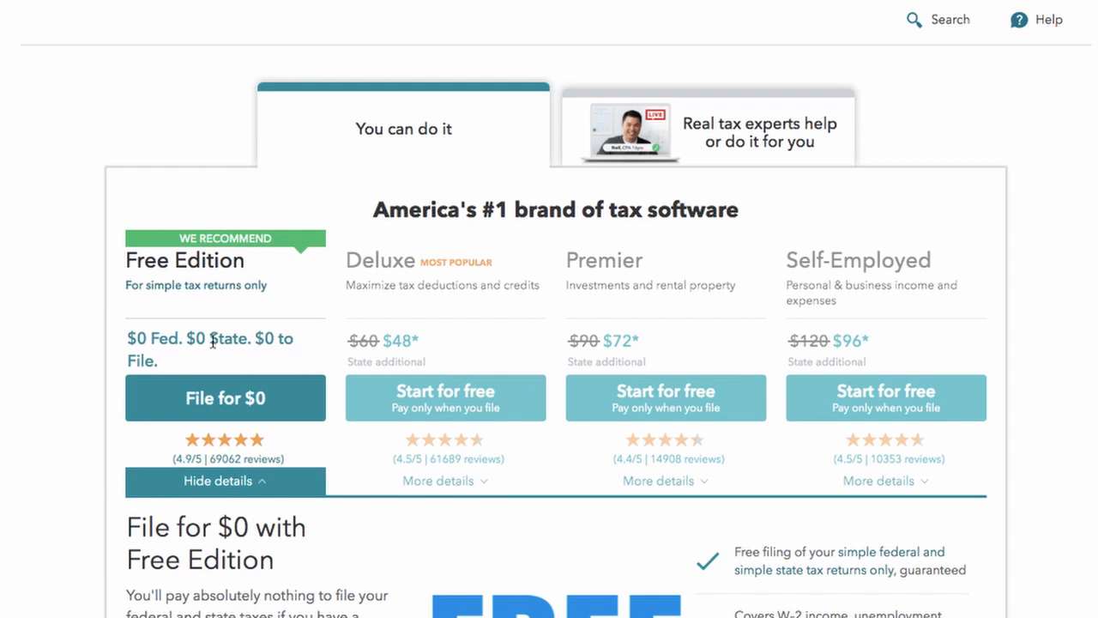
scroll(212, 342, "down", 2)
left_click(225, 243)
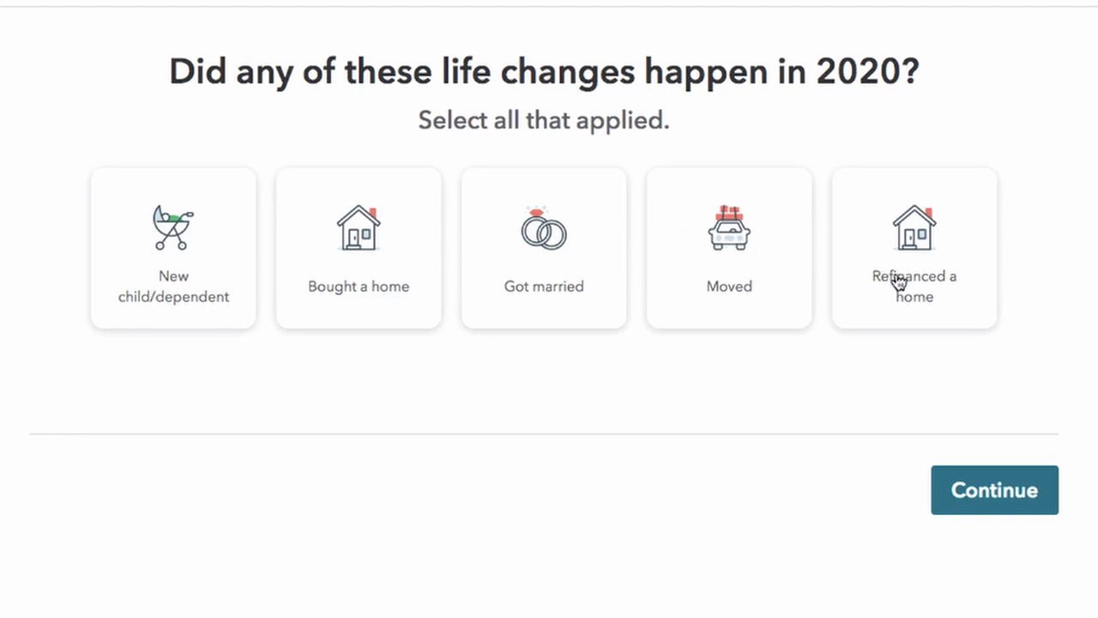
Step: Mark New child/dependent and Got married, then New employer and Received unemployment as 2020 events
left_click(148, 242)
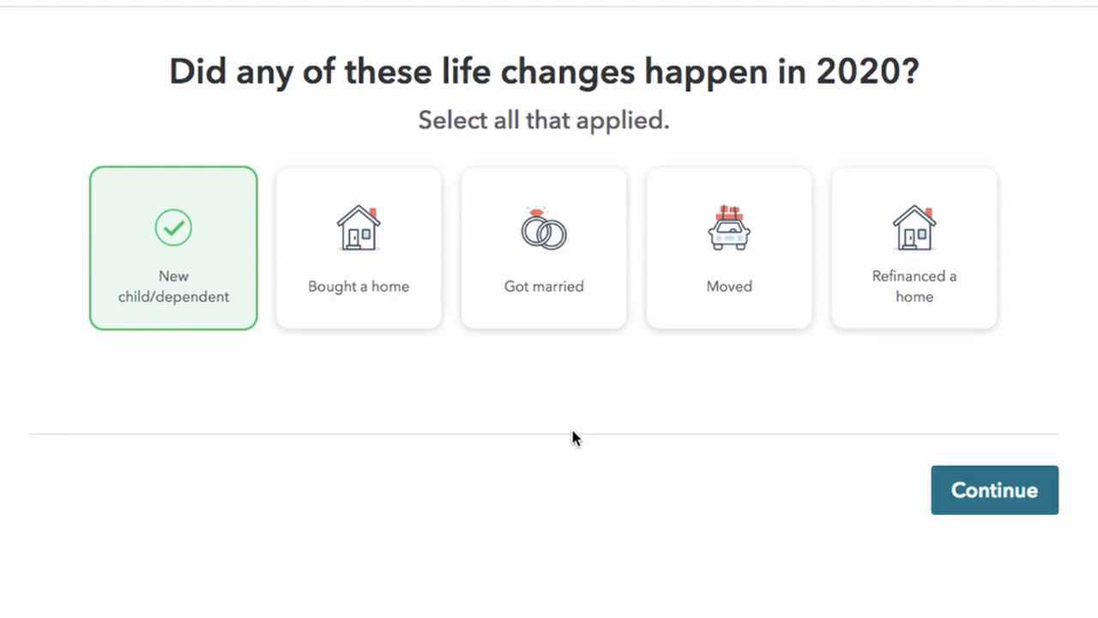
left_click(541, 274)
left_click(987, 506)
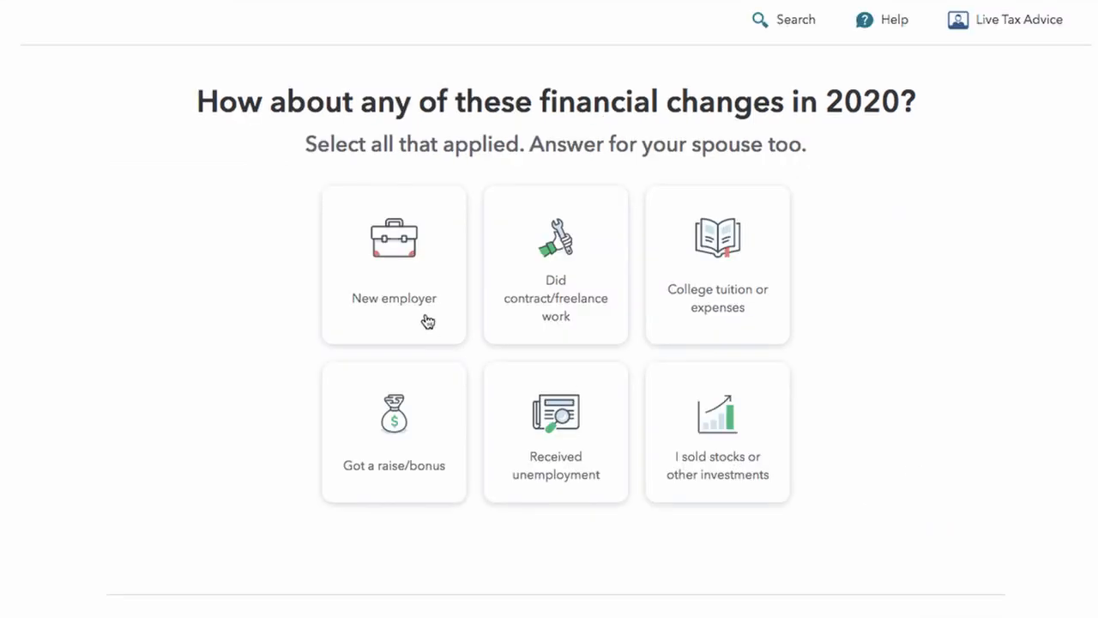
left_click(394, 272)
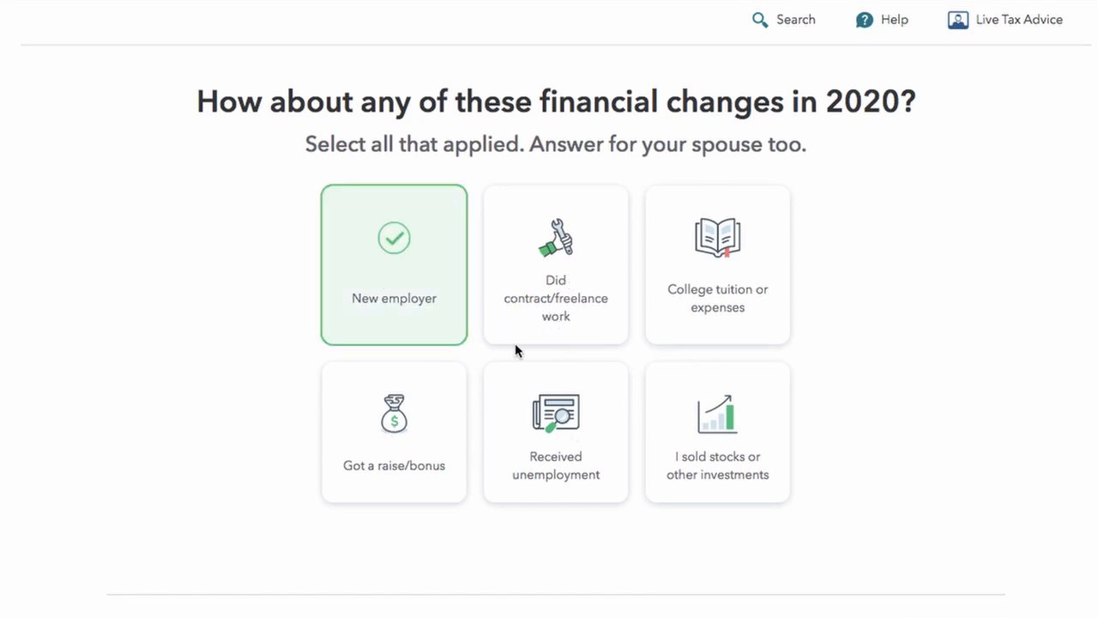
left_click(575, 451)
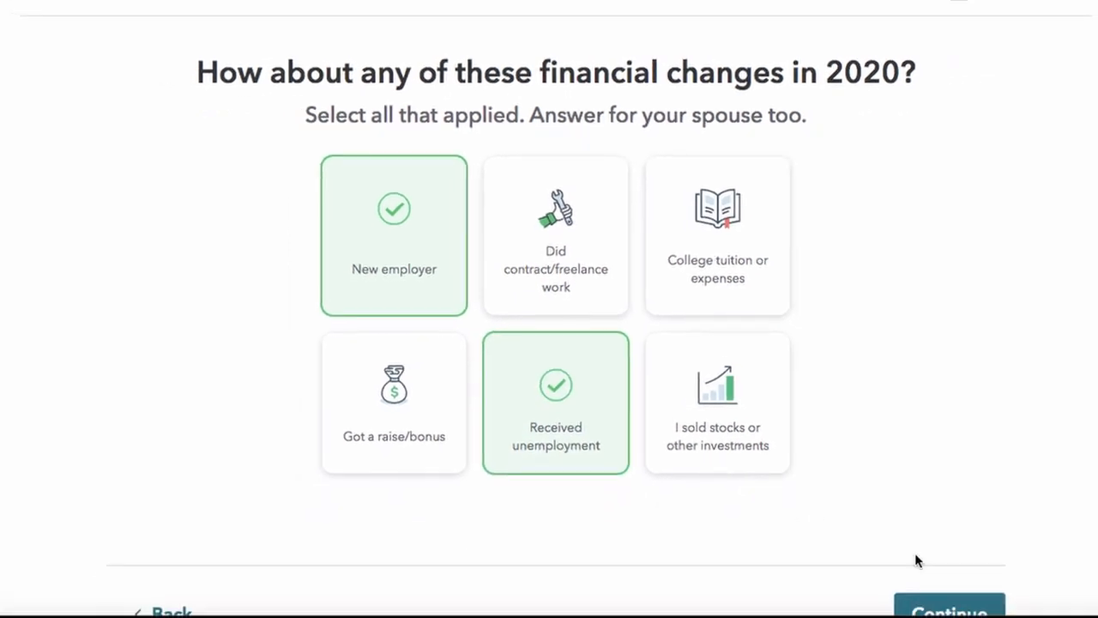
left_click(939, 607)
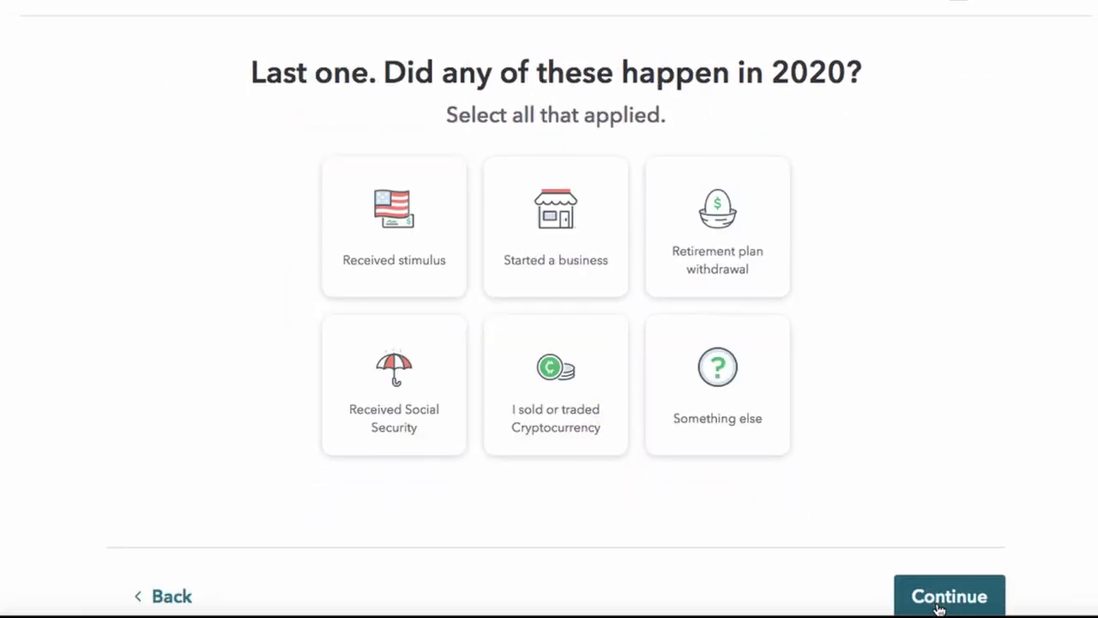
Step: Check Received stimulus and Retirement plan withdrawal, leaving Started a business unchecked
left_click(408, 229)
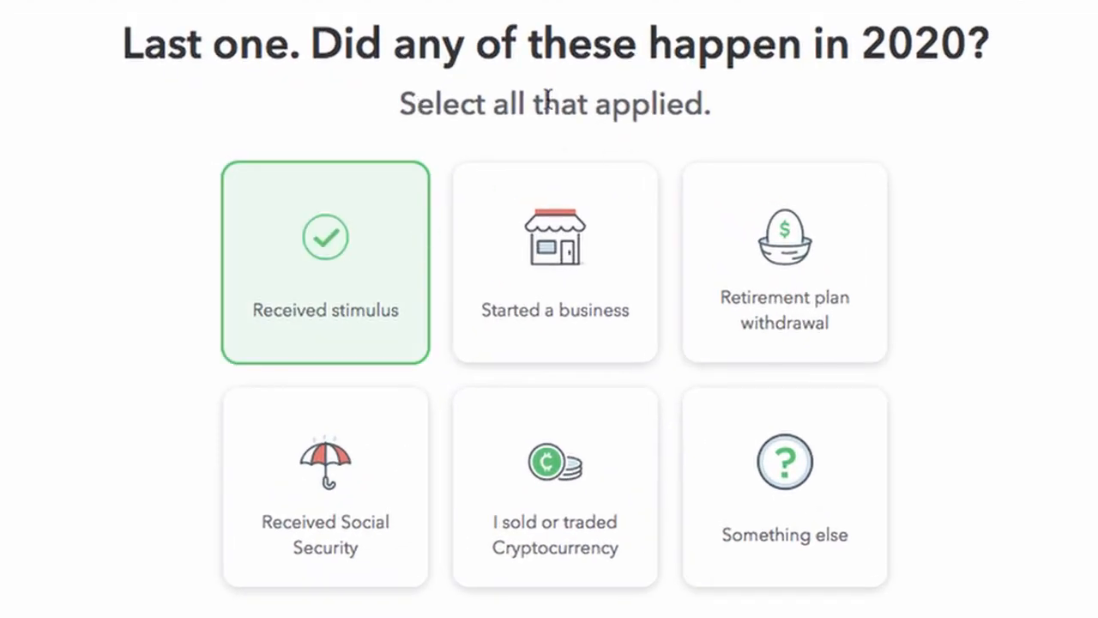
left_click(579, 269)
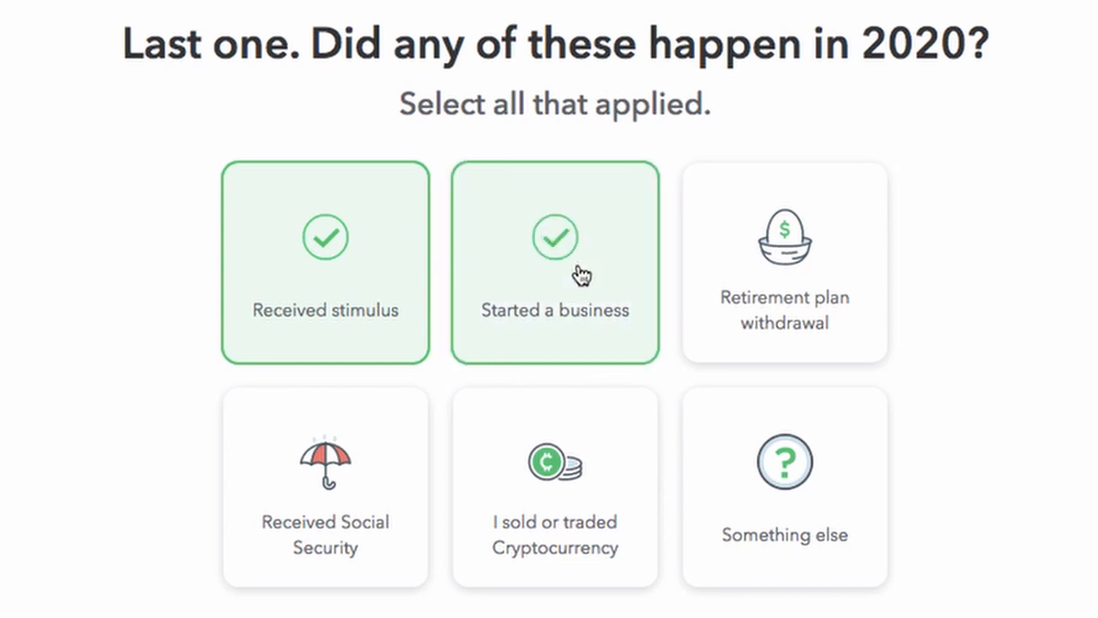
left_click(801, 269)
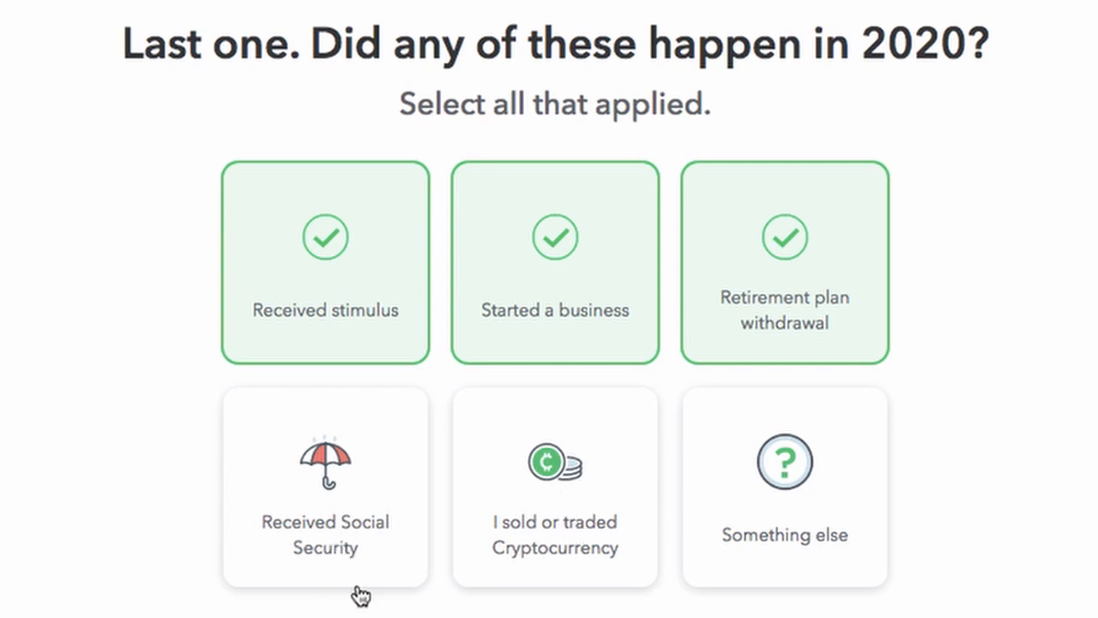
left_click(555, 259)
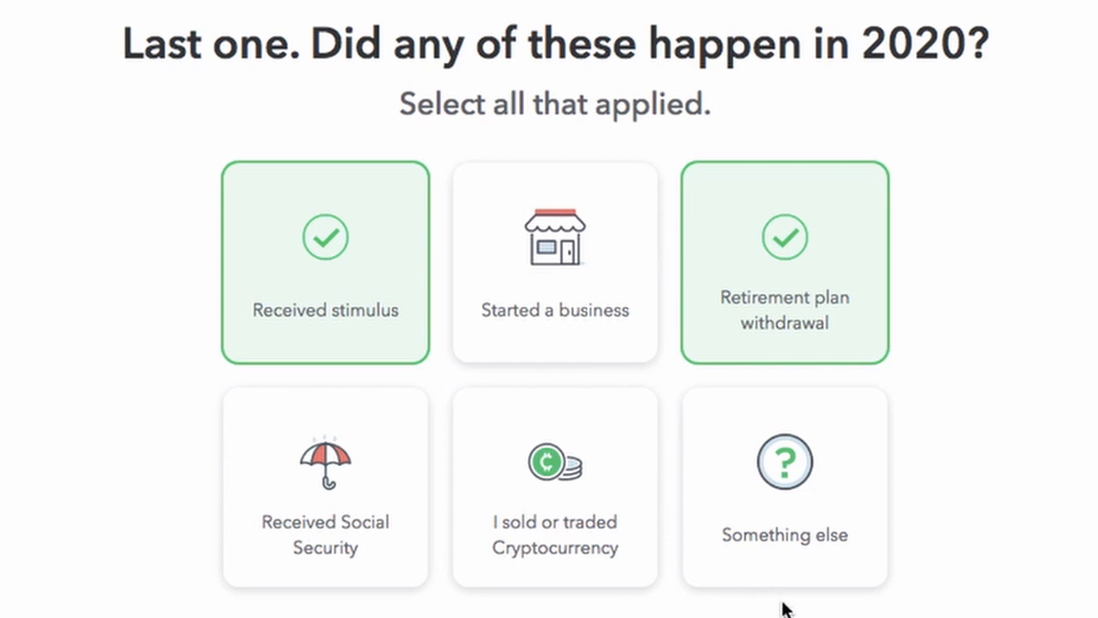
Step: Submit the events, view the Got Married, New job (W-2) and Unemployment explanations, then continue
left_click(953, 600)
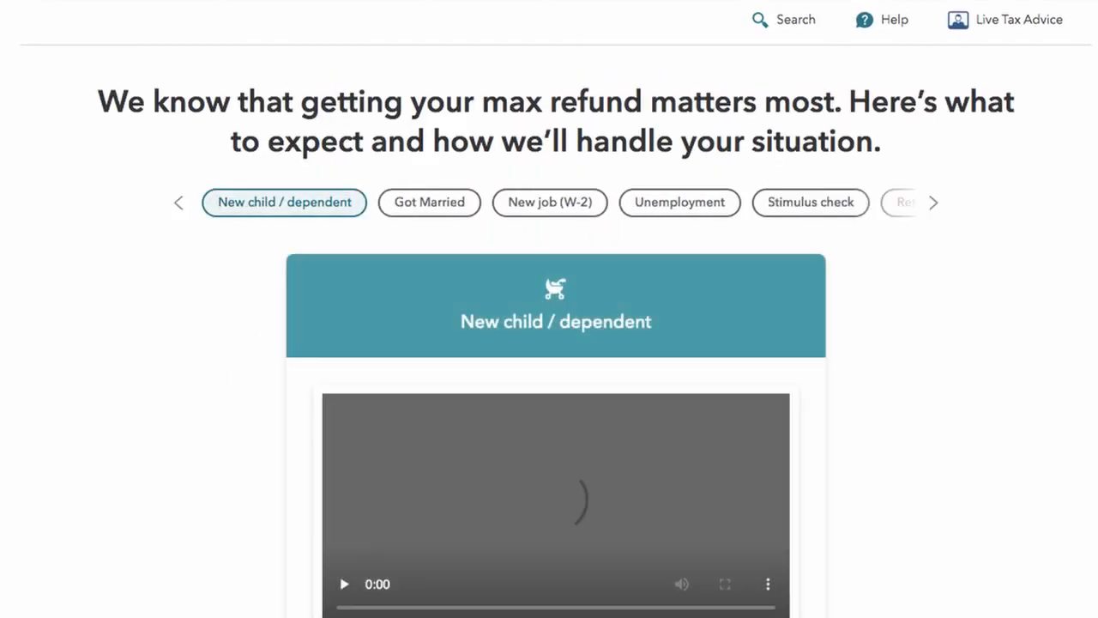
scroll(637, 289, "down", 1)
left_click(429, 149)
left_click(548, 154)
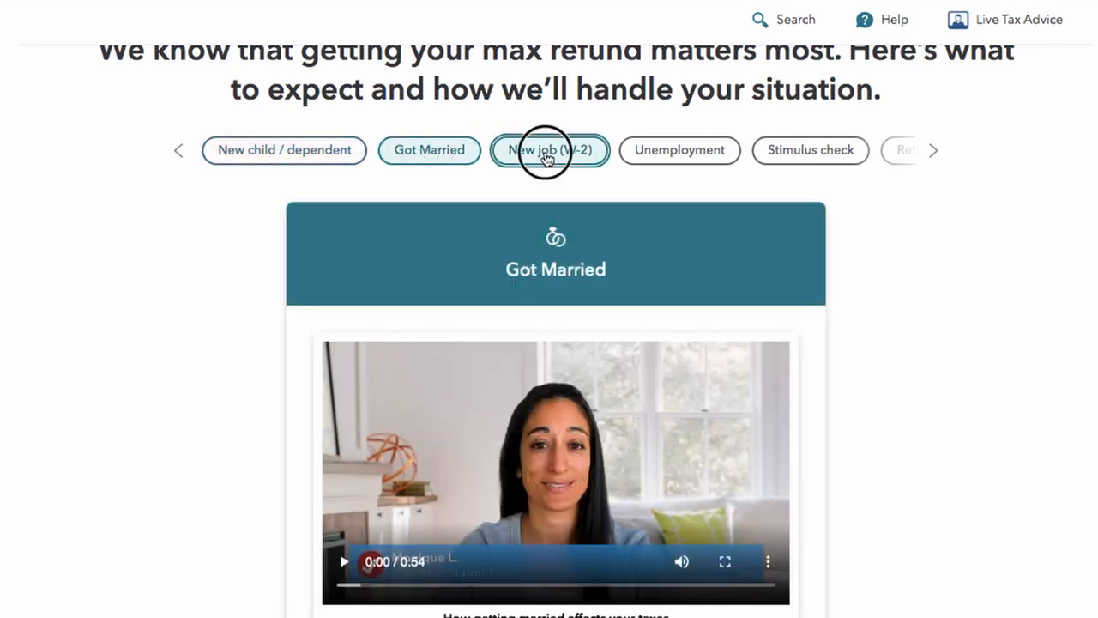
left_click(660, 160)
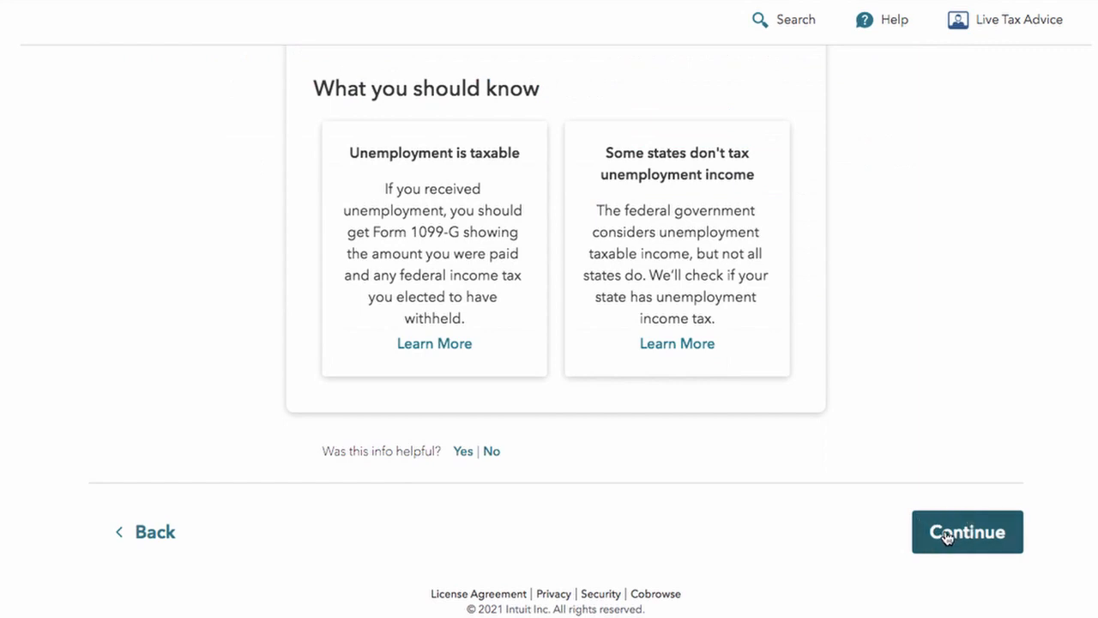
left_click(943, 532)
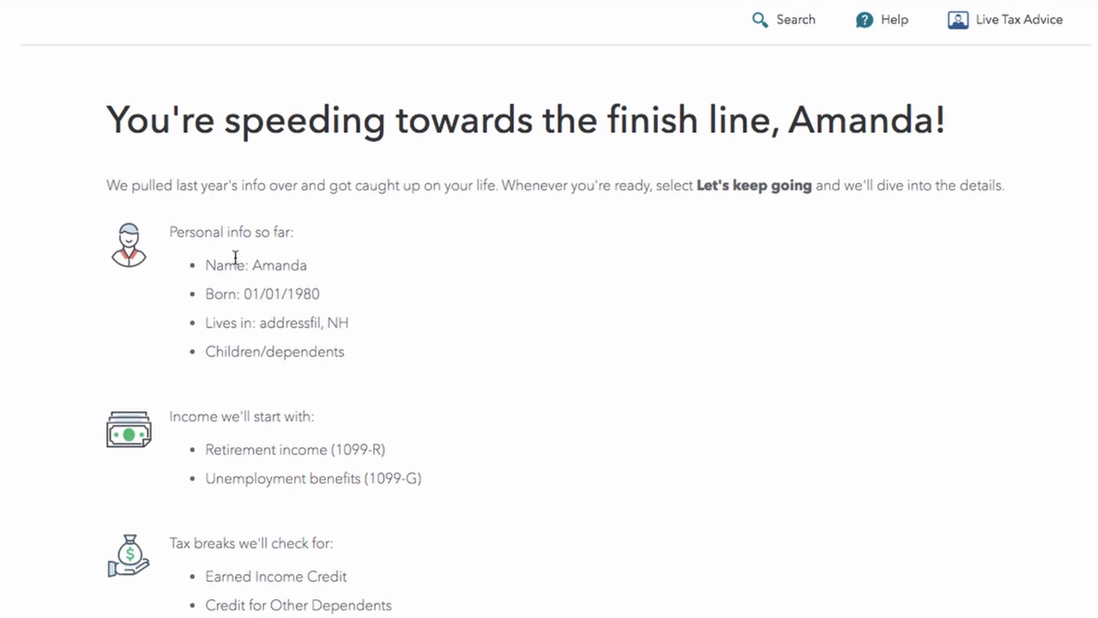
scroll(343, 407, "down", 3)
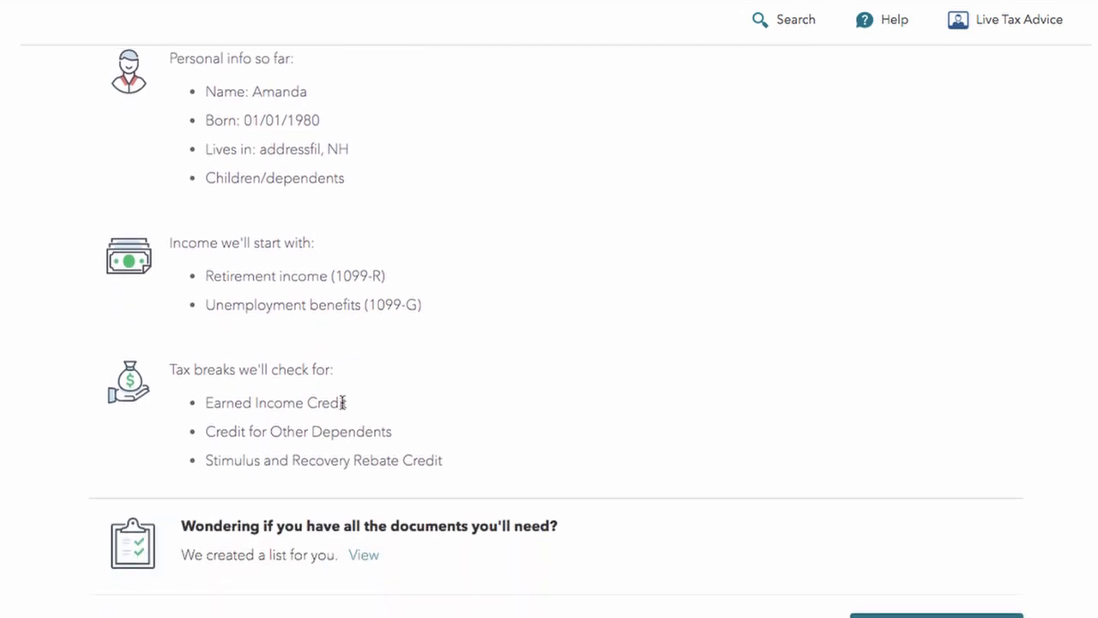
scroll(343, 402, "down", 1)
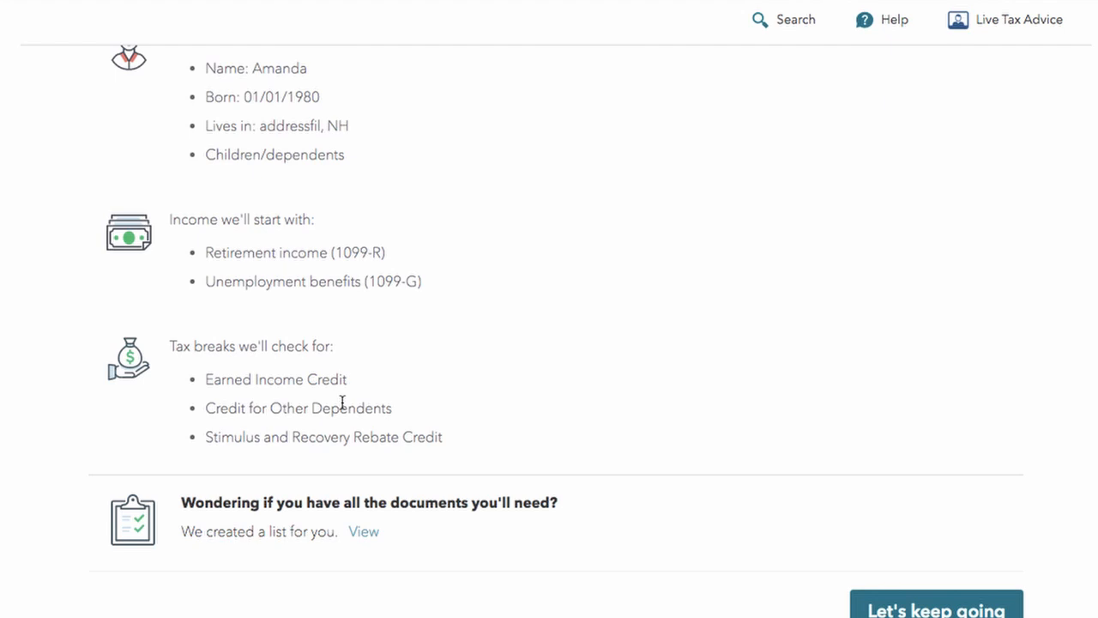
scroll(343, 403, "up", 3)
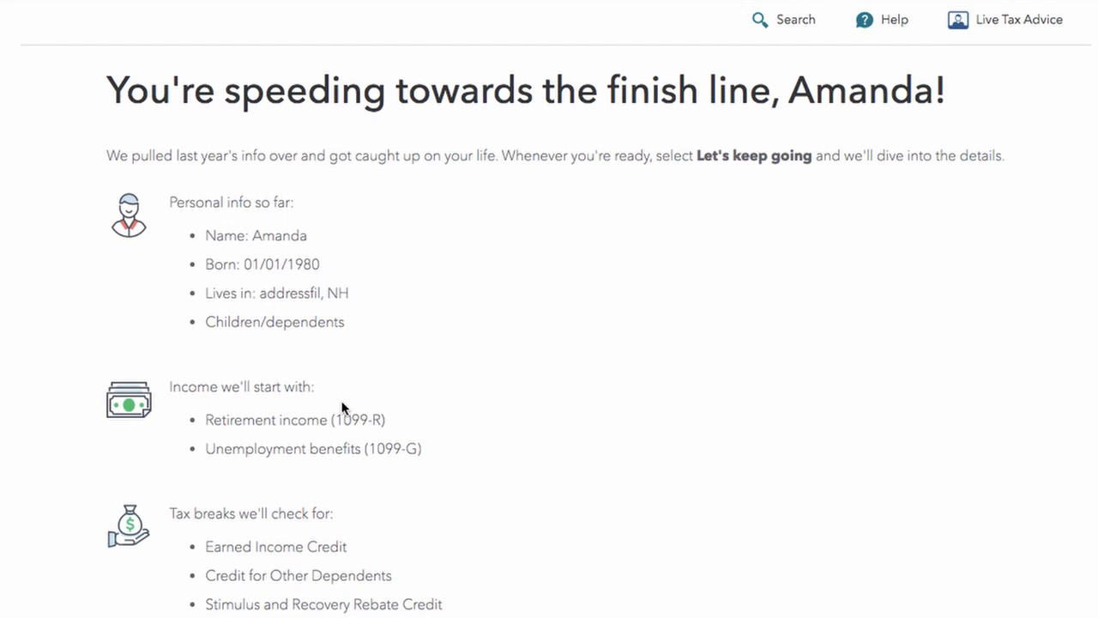
scroll(342, 406, "down", 4)
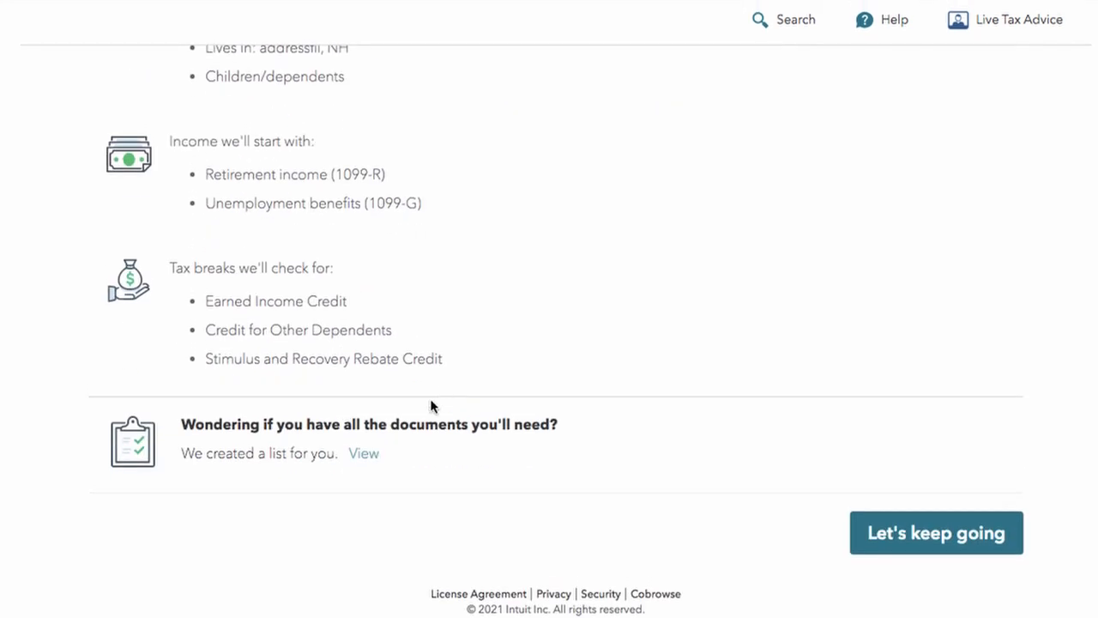
scroll(313, 317, "up", 4)
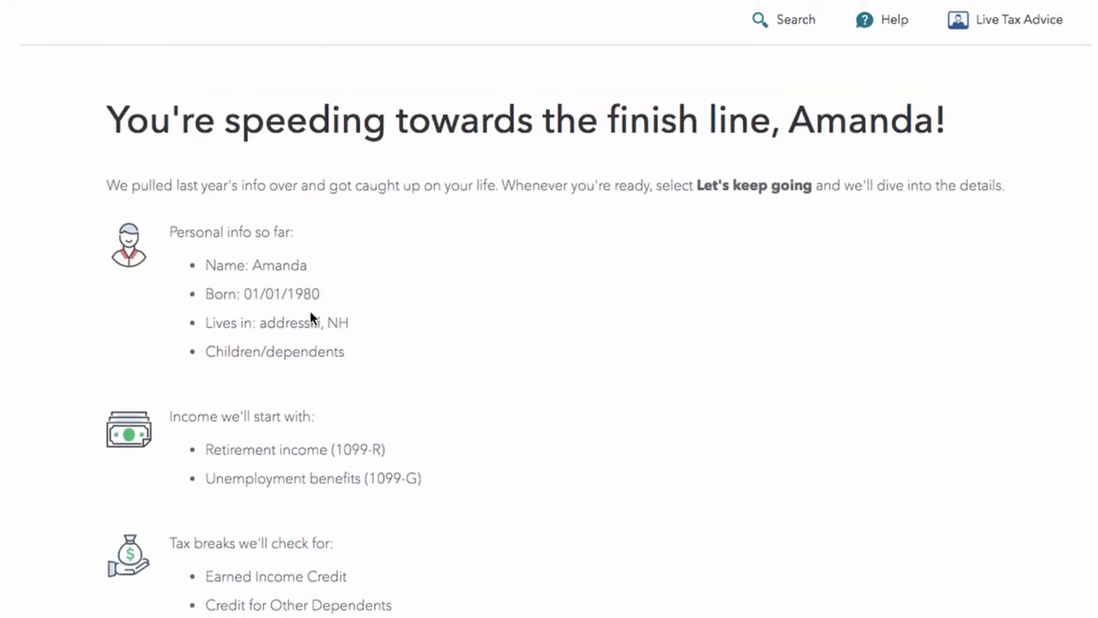
scroll(172, 534, "down", 3)
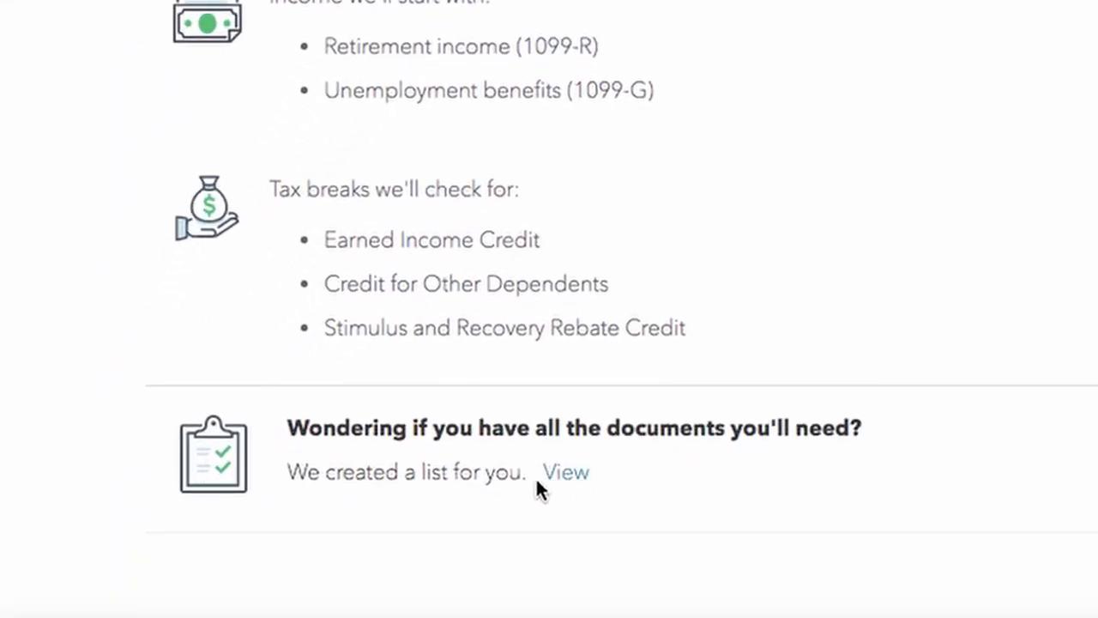
left_click(557, 483)
scroll(584, 489, "down", 5)
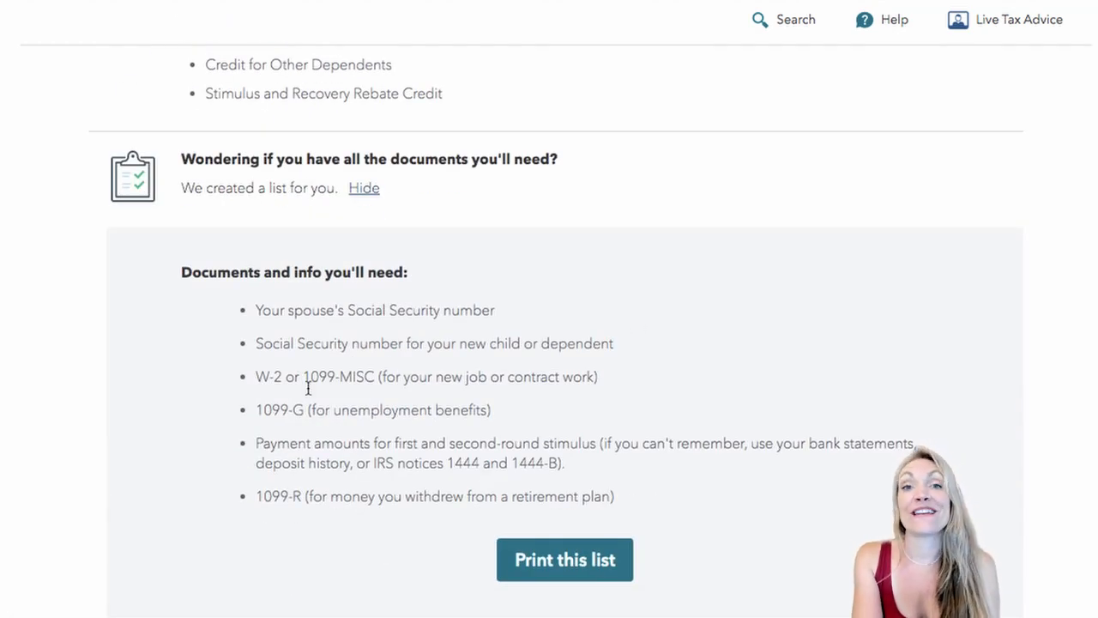
scroll(463, 433, "up", 6)
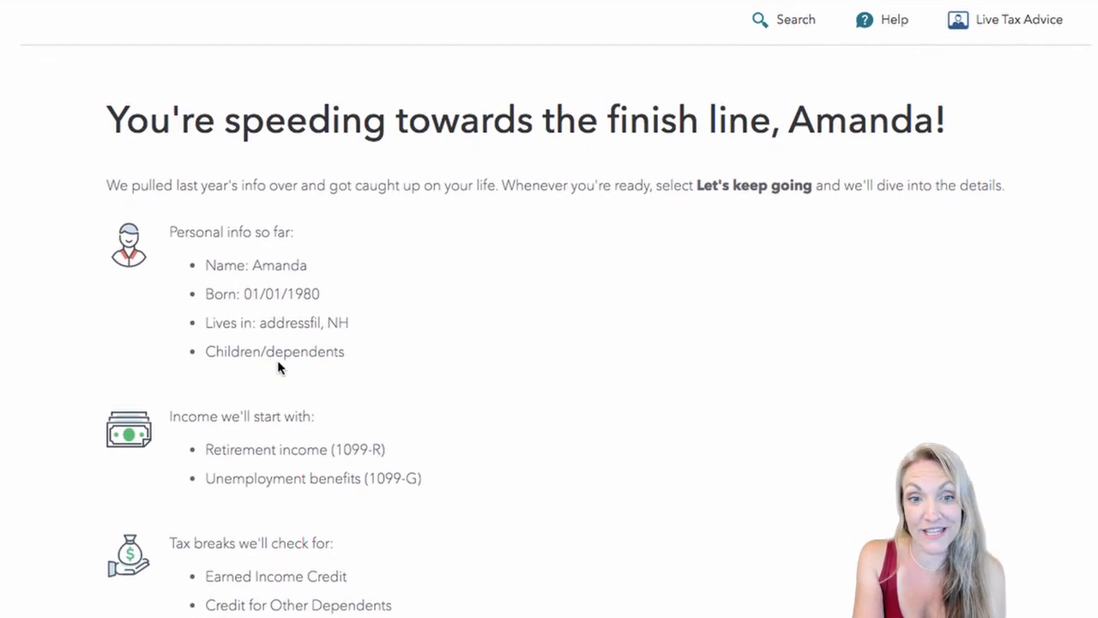
scroll(279, 367, "down", 1)
scroll(277, 367, "down", 6)
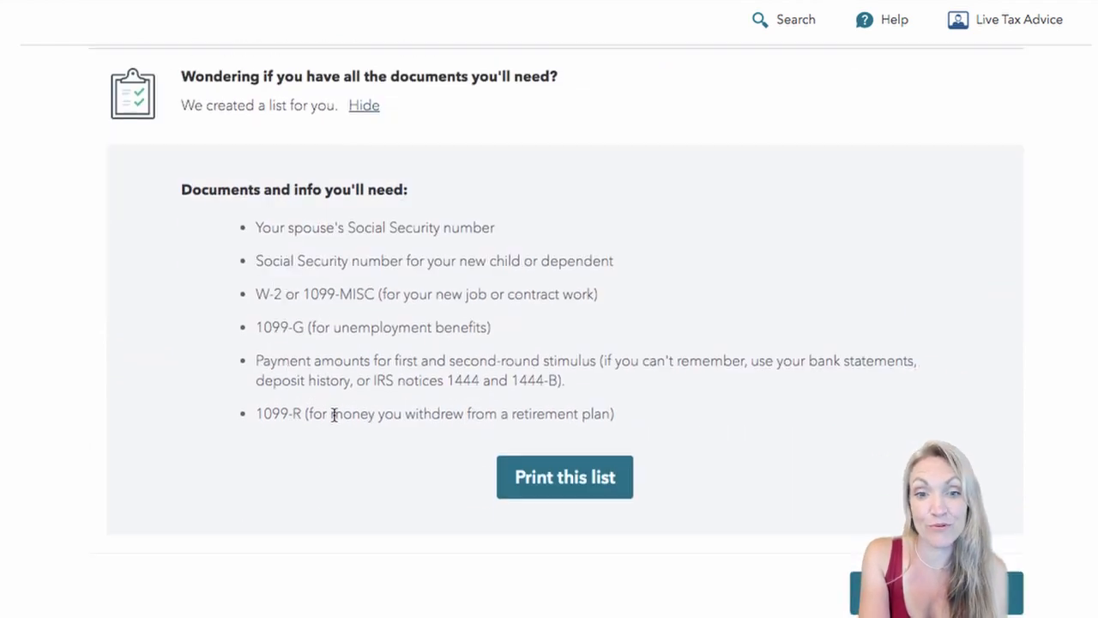
left_click_drag(263, 414, 552, 438)
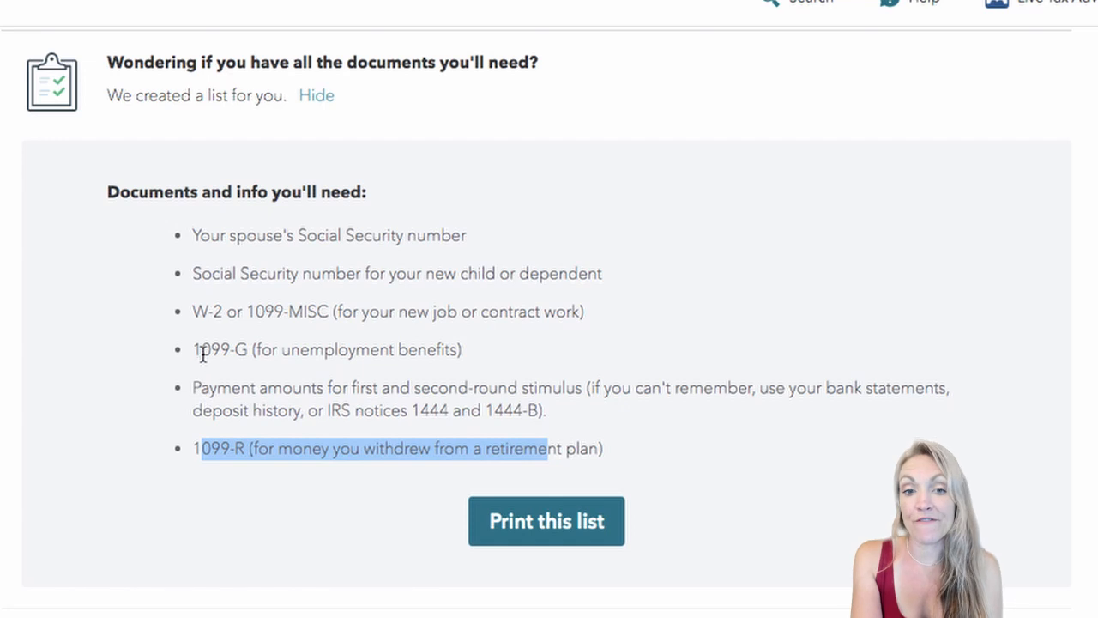
left_click_drag(193, 350, 466, 363)
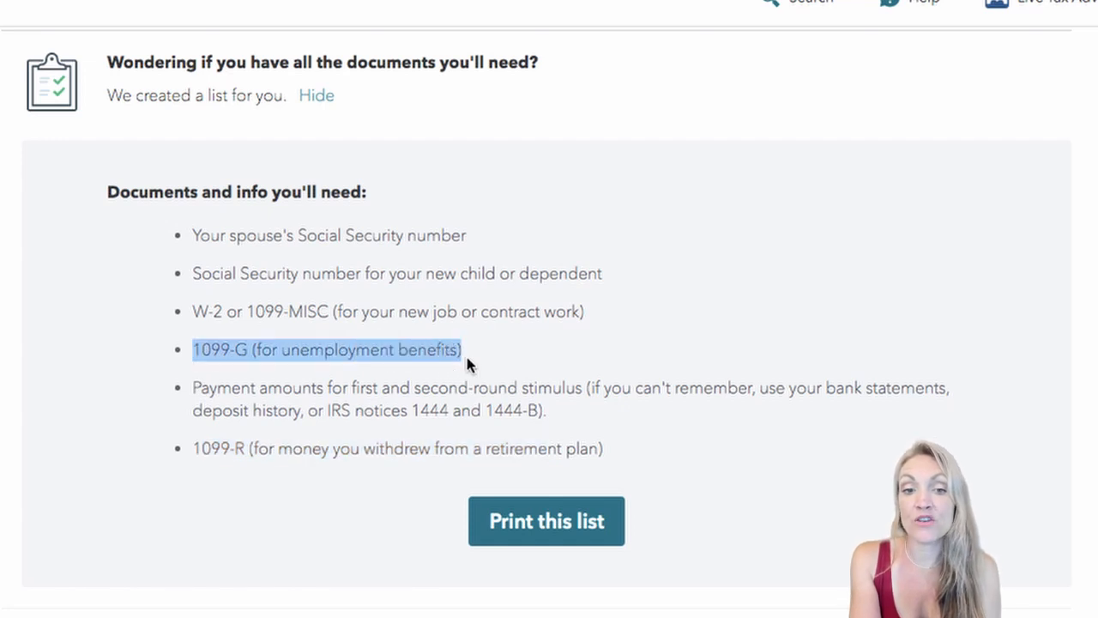
left_click(229, 375)
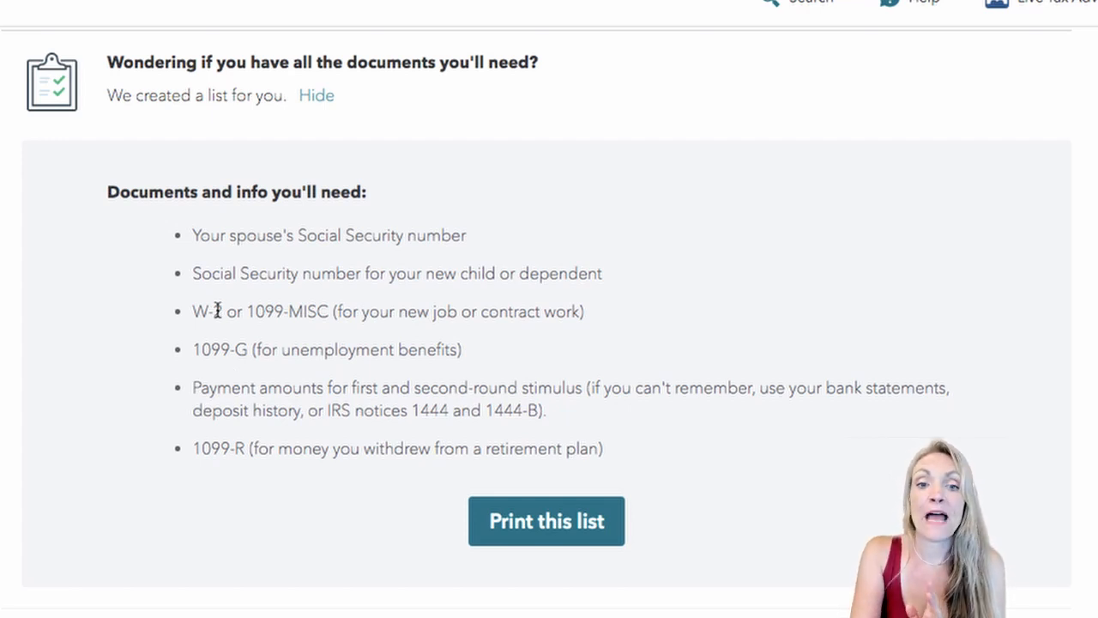
left_click_drag(194, 312, 382, 331)
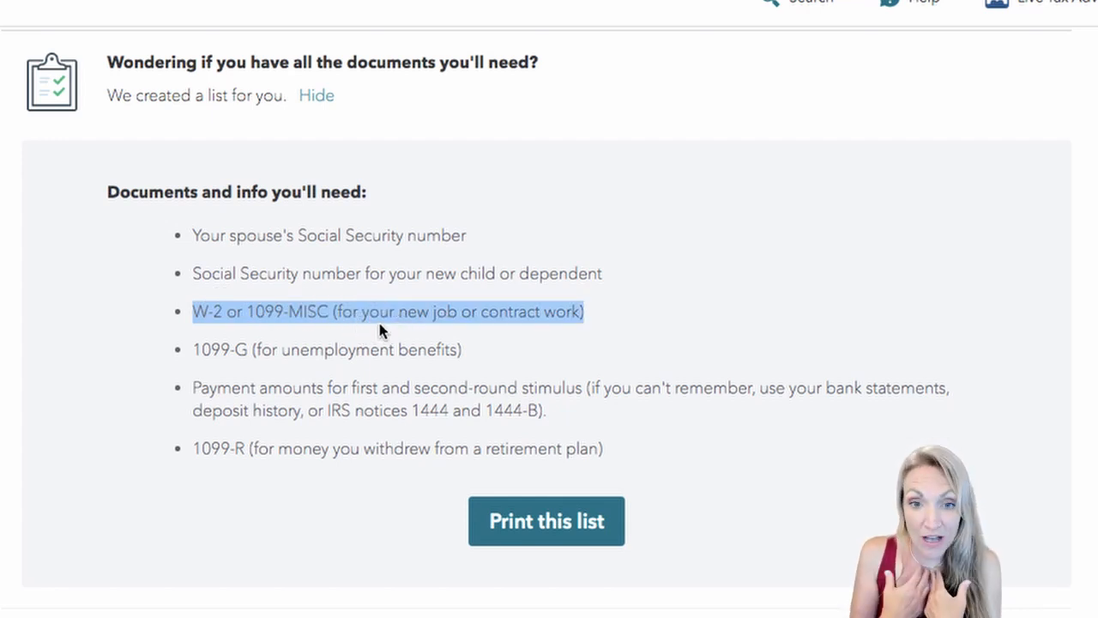
left_click_drag(194, 274, 507, 309)
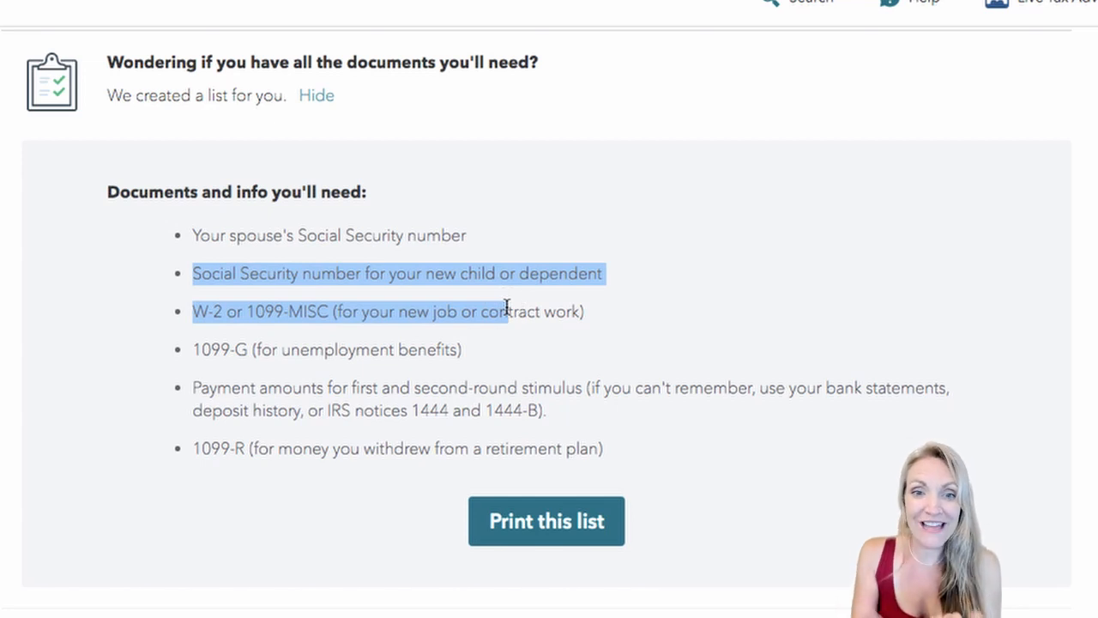
left_click_drag(189, 238, 403, 254)
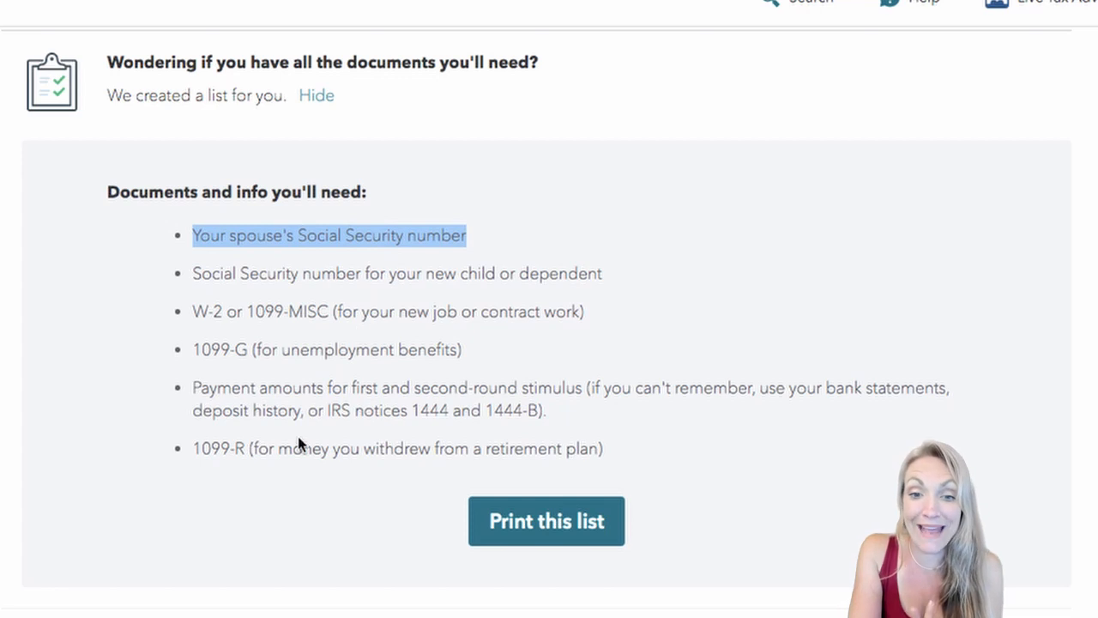
left_click_drag(191, 387, 575, 420)
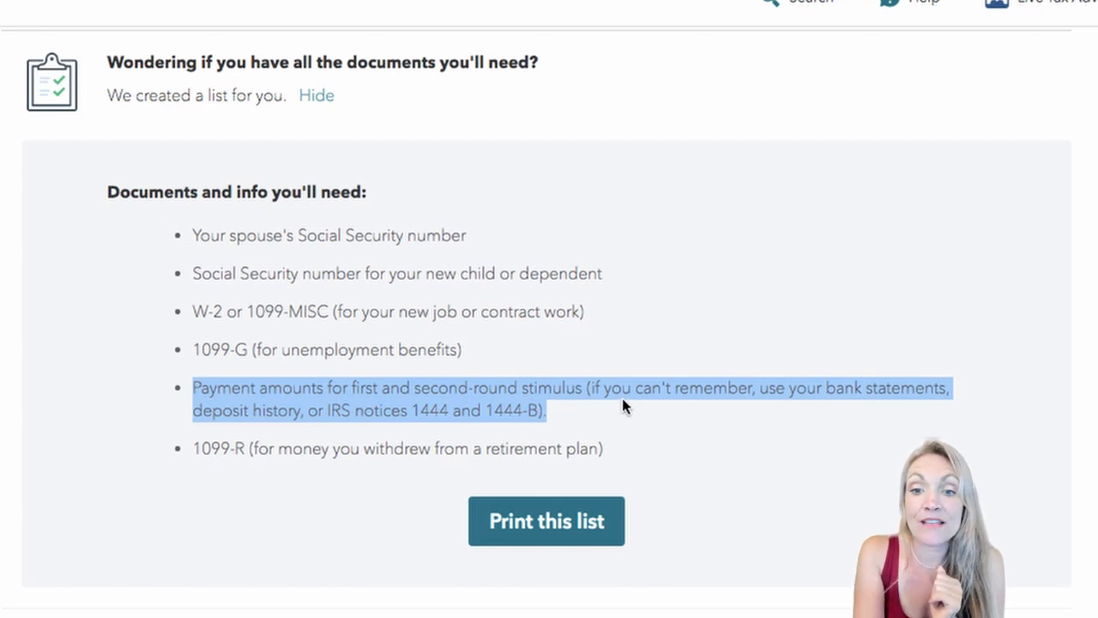
left_click_drag(599, 388, 942, 407)
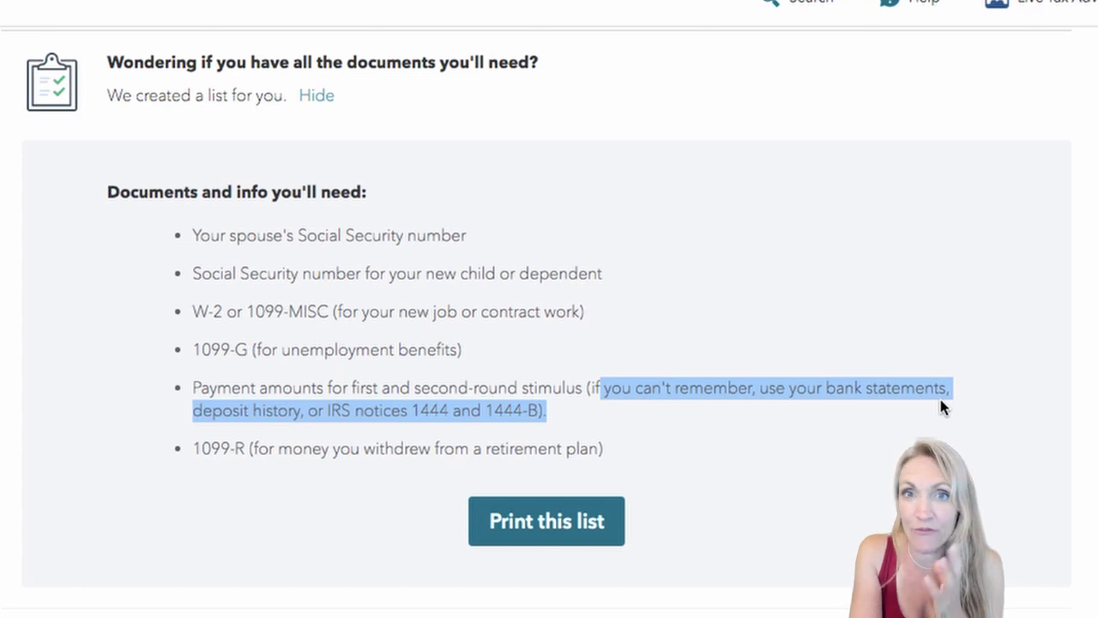
left_click_drag(199, 410, 640, 453)
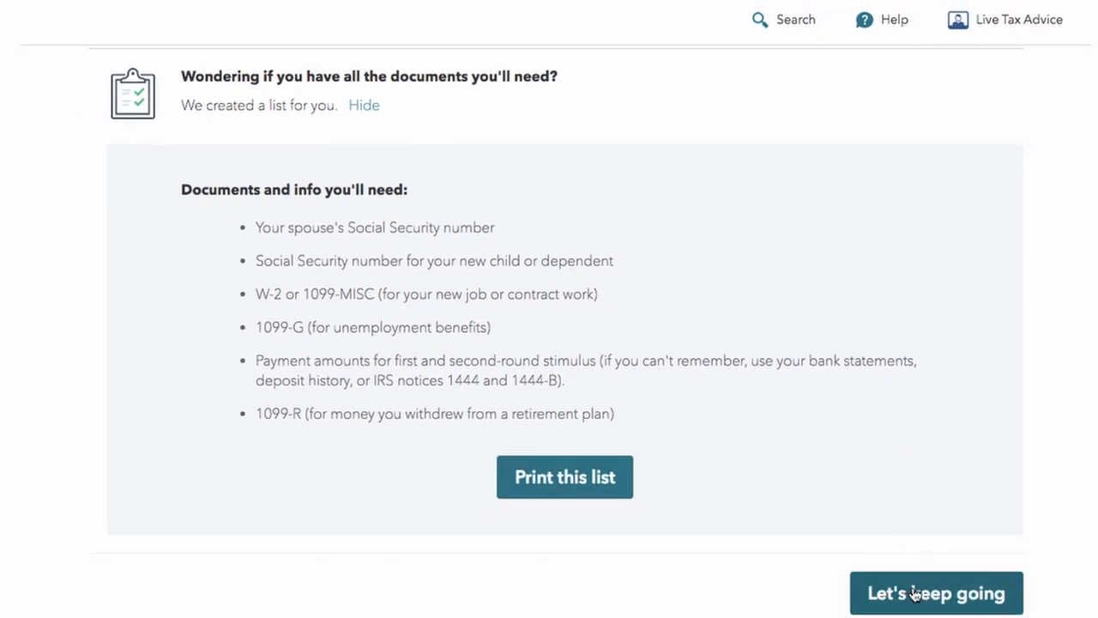
Step: Continue past the documents checklist and the 'Last year was tough' page
scroll(909, 593, "down", 2)
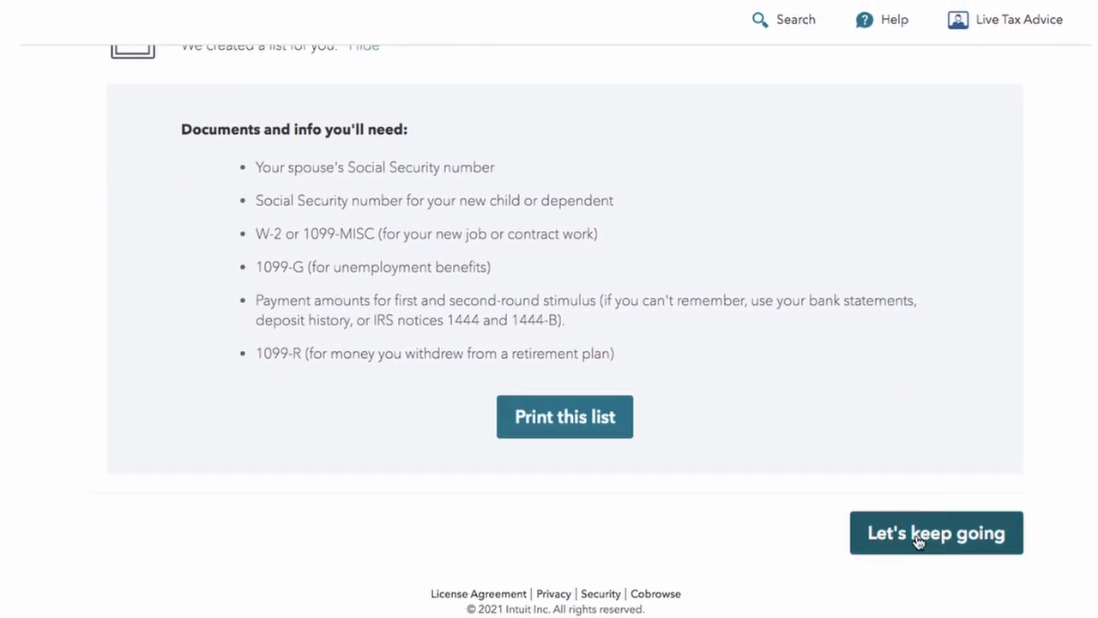
left_click(917, 536)
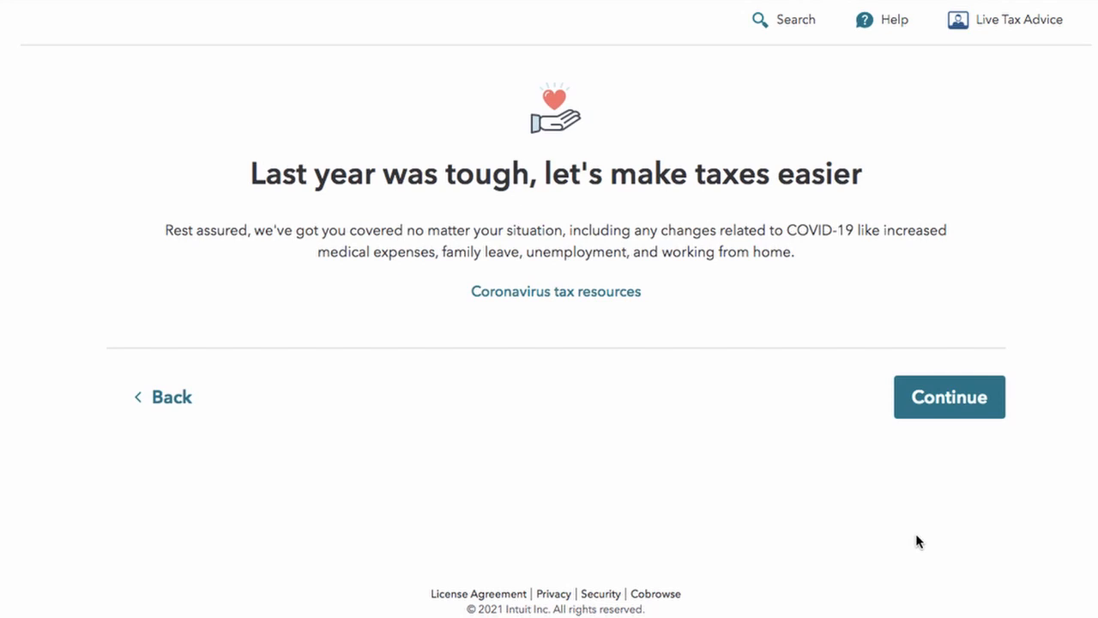
left_click(934, 401)
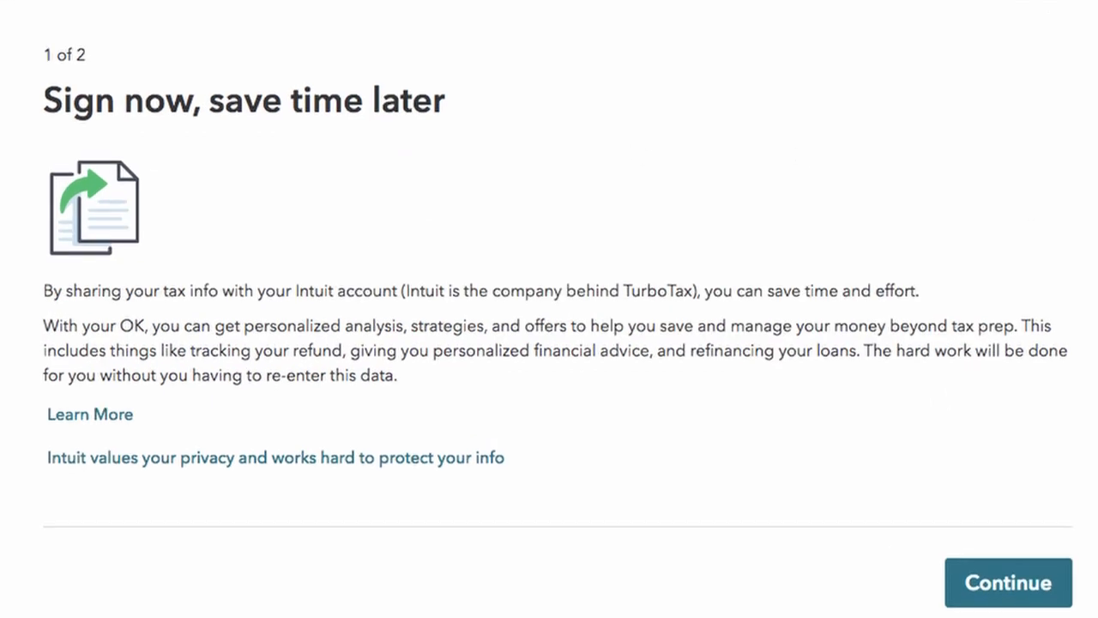
Step: Choose No Thanks on sharing tax info with Intuit and start the personal info form
left_click(1029, 584)
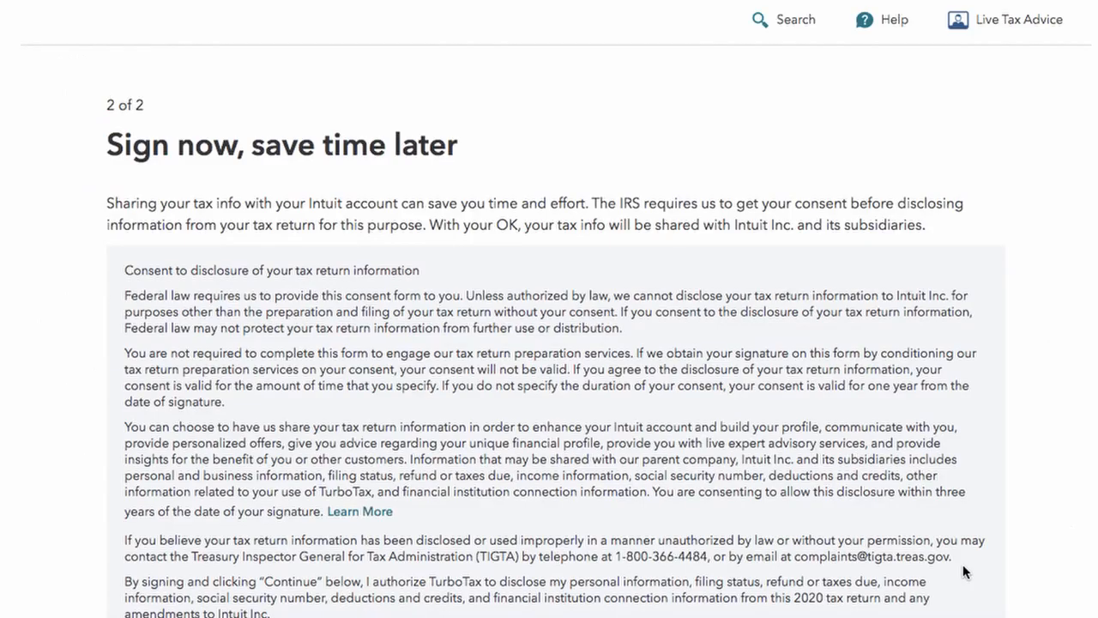
scroll(963, 569, "down", 3)
scroll(963, 571, "up", 2)
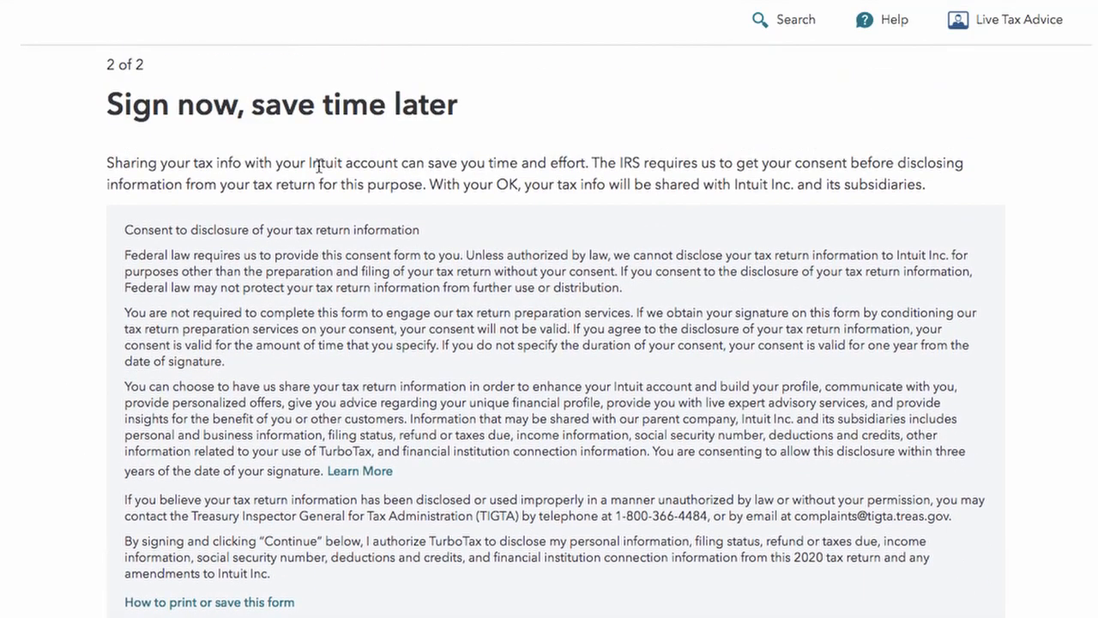
scroll(367, 256, "down", 2)
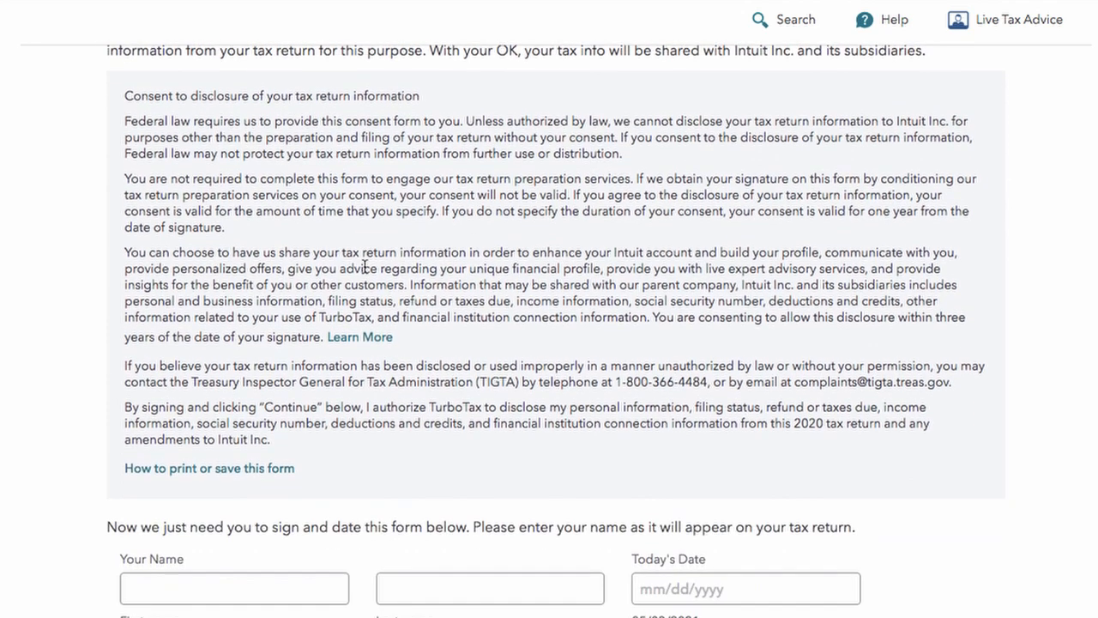
scroll(364, 269, "down", 4)
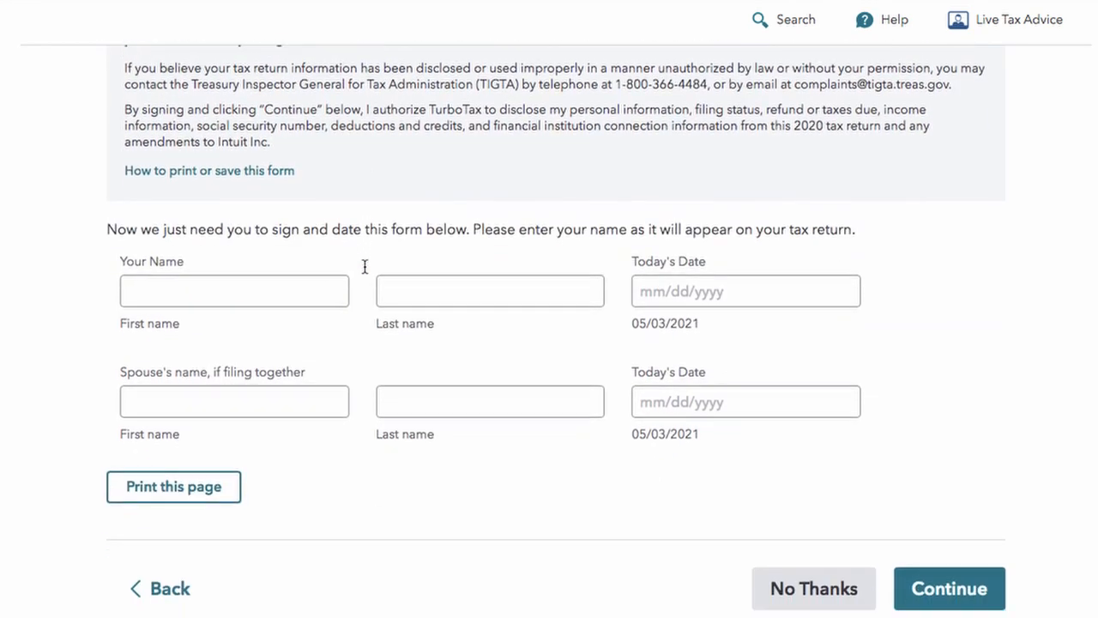
left_click(791, 558)
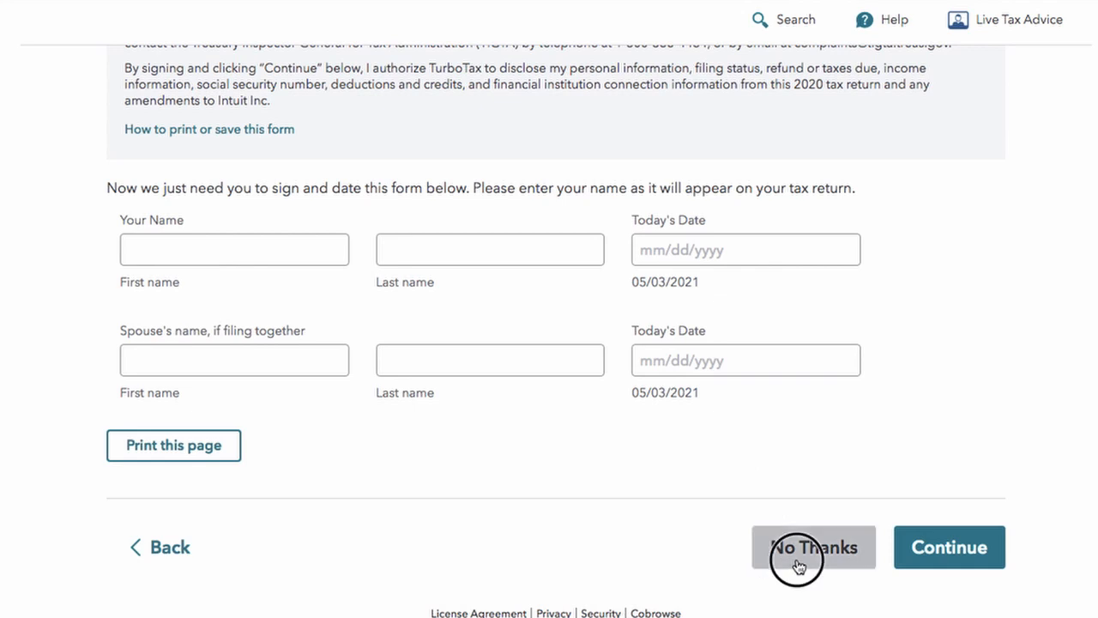
left_click(950, 531)
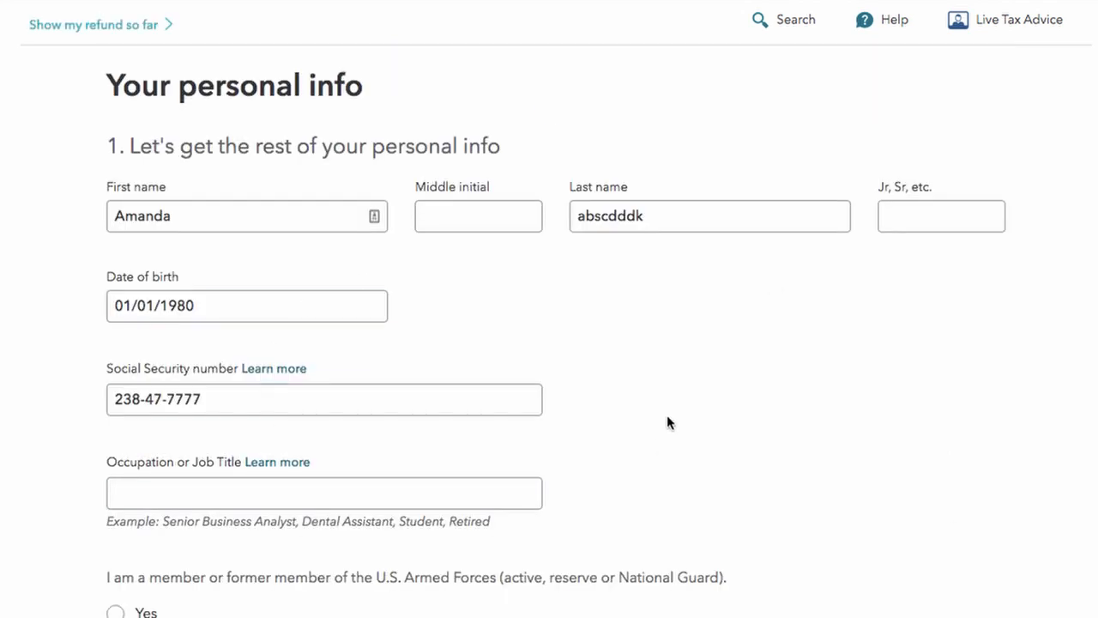
Step: Scroll the personal info form and highlight the states-lived-in heading
scroll(667, 422, "down", 3)
scroll(666, 414, "down", 1)
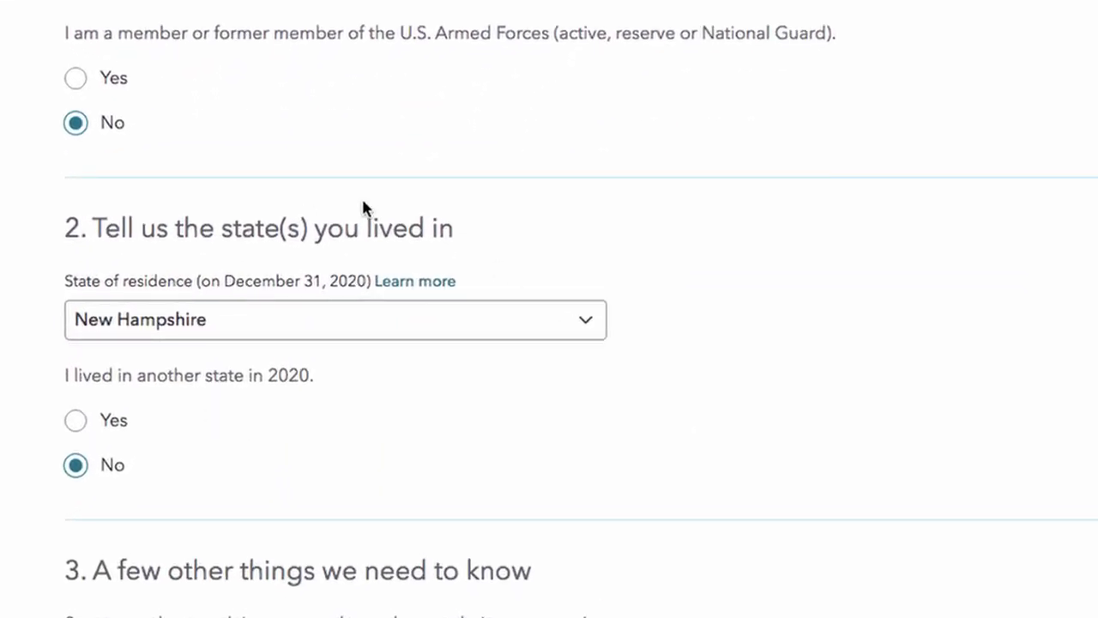
scroll(219, 306, "down", 3)
scroll(147, 162, "up", 3)
left_click(86, 176)
left_click_drag(87, 176, 523, 186)
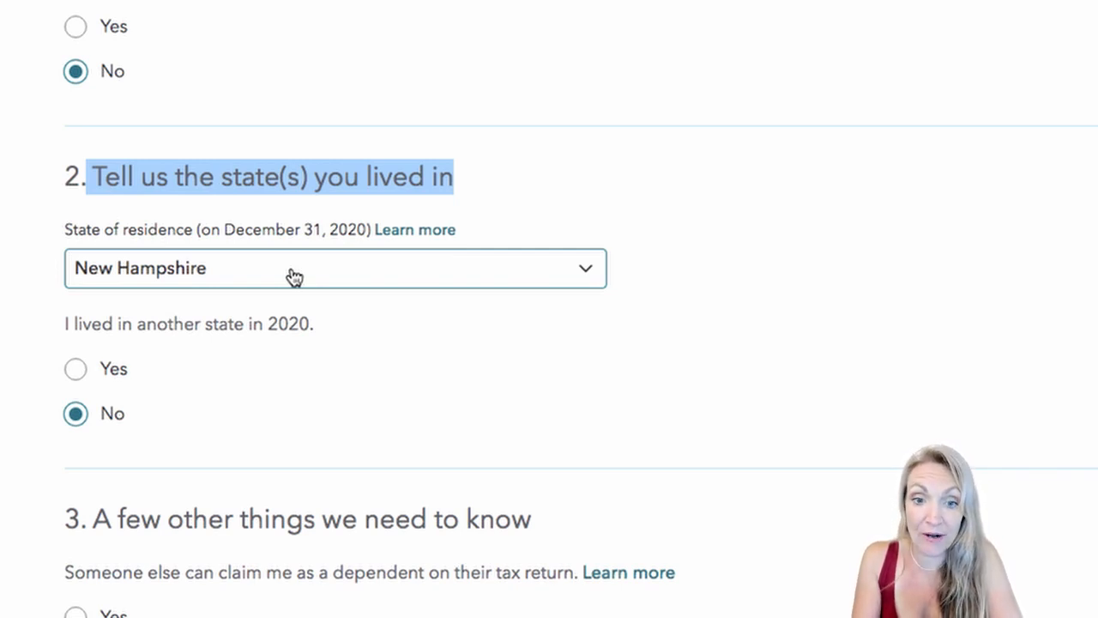
scroll(295, 275, "up", 2)
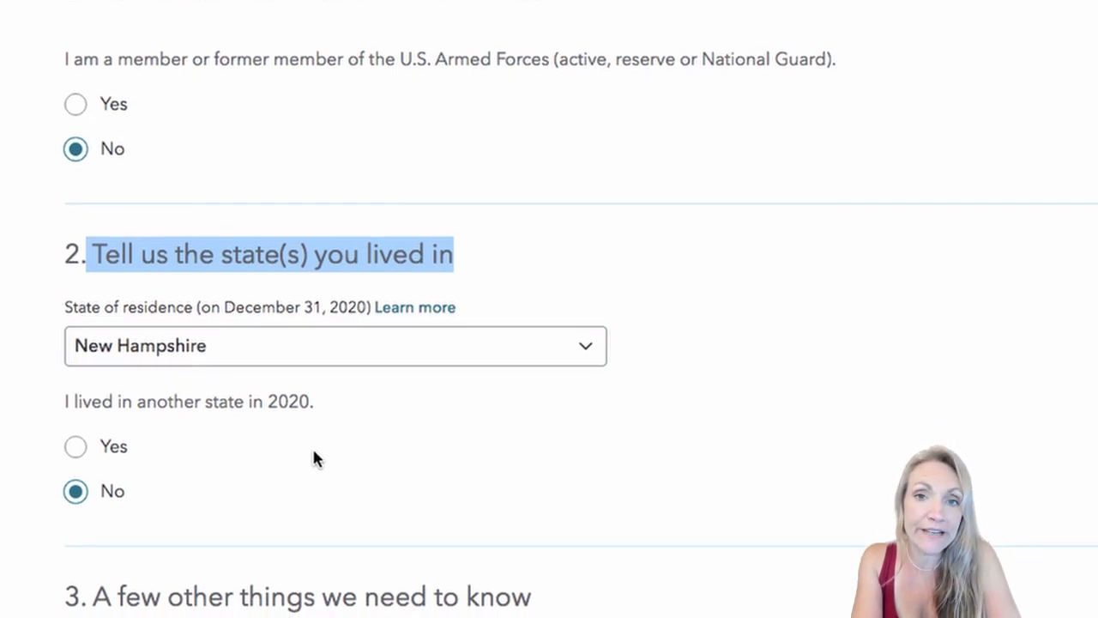
scroll(313, 452, "down", 1)
Step: Answer Yes to living in another state in 2020 and pick Hawaii as the previous state
left_click(77, 402)
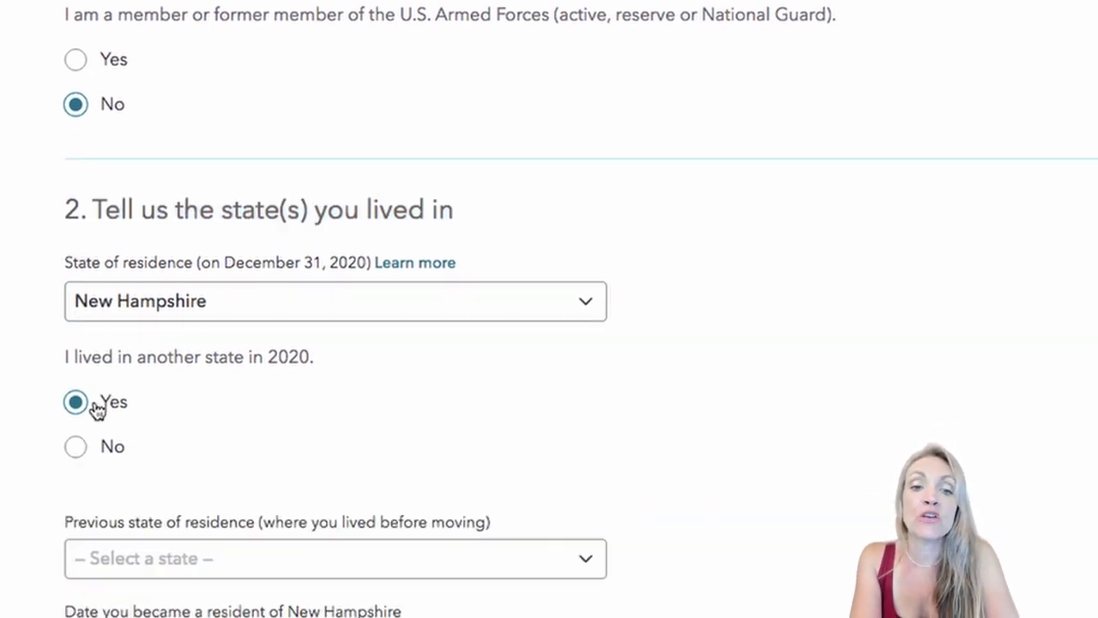
scroll(95, 429, "down", 1)
scroll(95, 416, "down", 3)
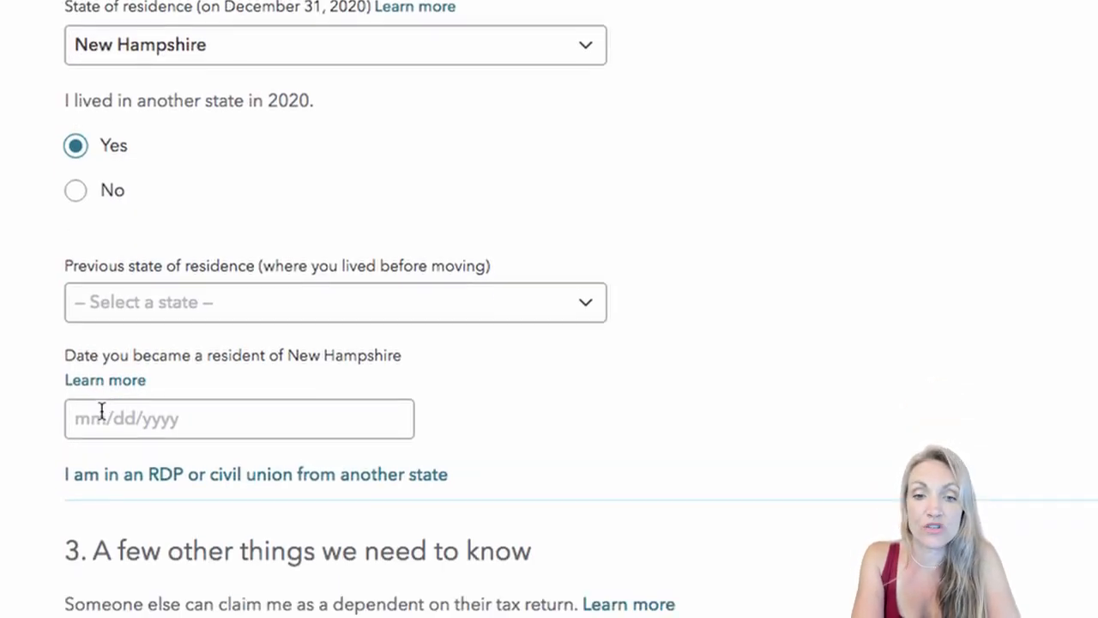
left_click(169, 301)
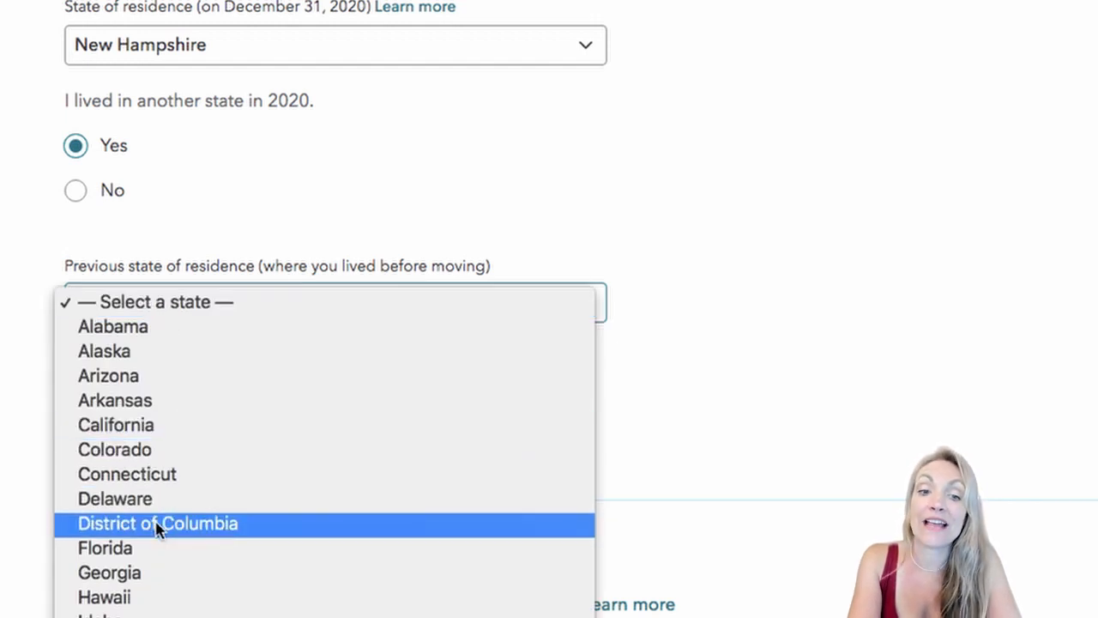
scroll(156, 525, "down", 3)
left_click(130, 498)
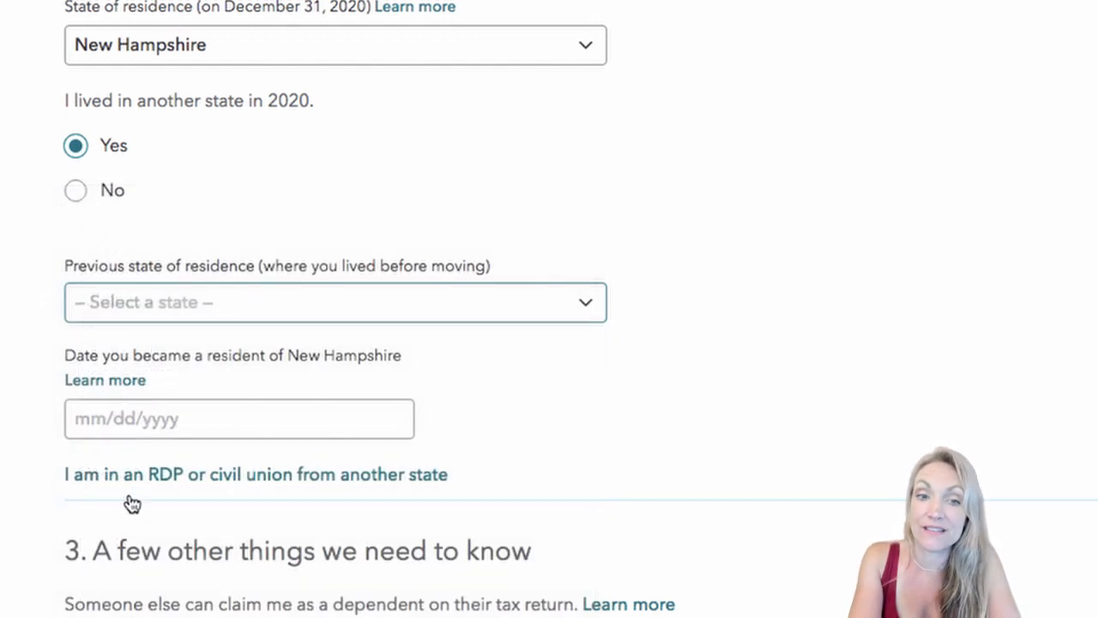
Step: Highlight the residency date question and select the New Hampshire residency date field
scroll(174, 395, "down", 1)
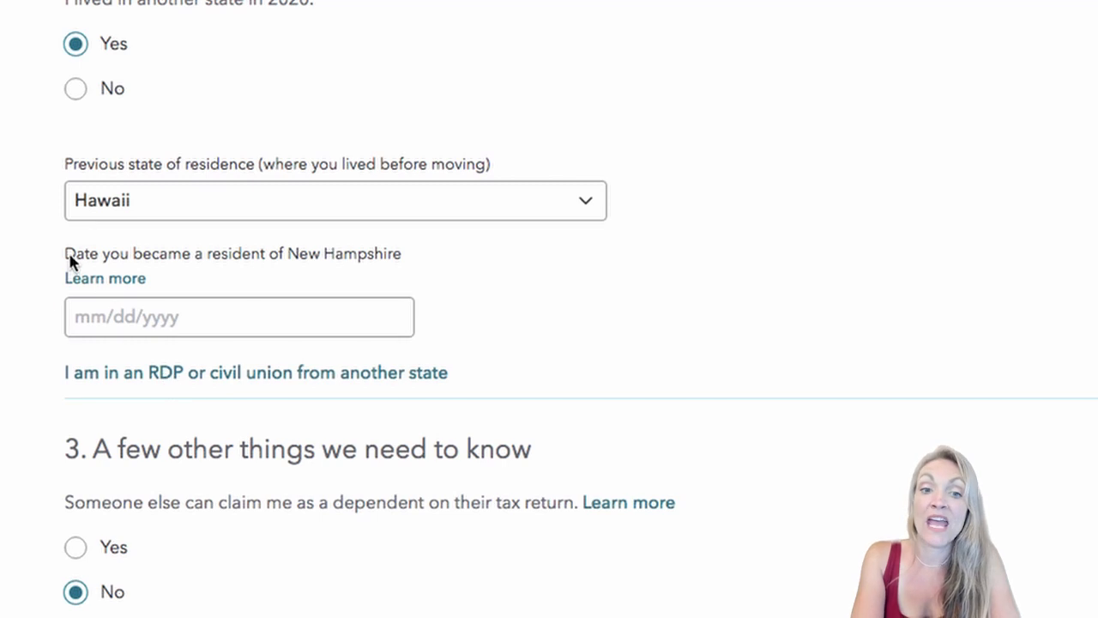
left_click_drag(69, 262, 360, 277)
left_click(201, 307)
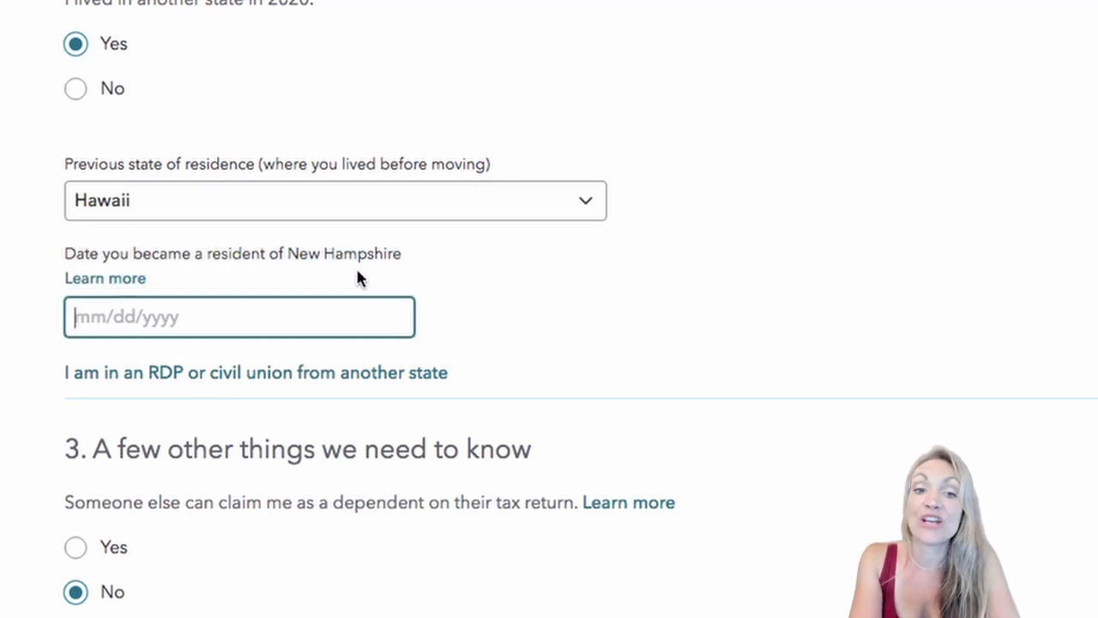
scroll(182, 296, "up", 3)
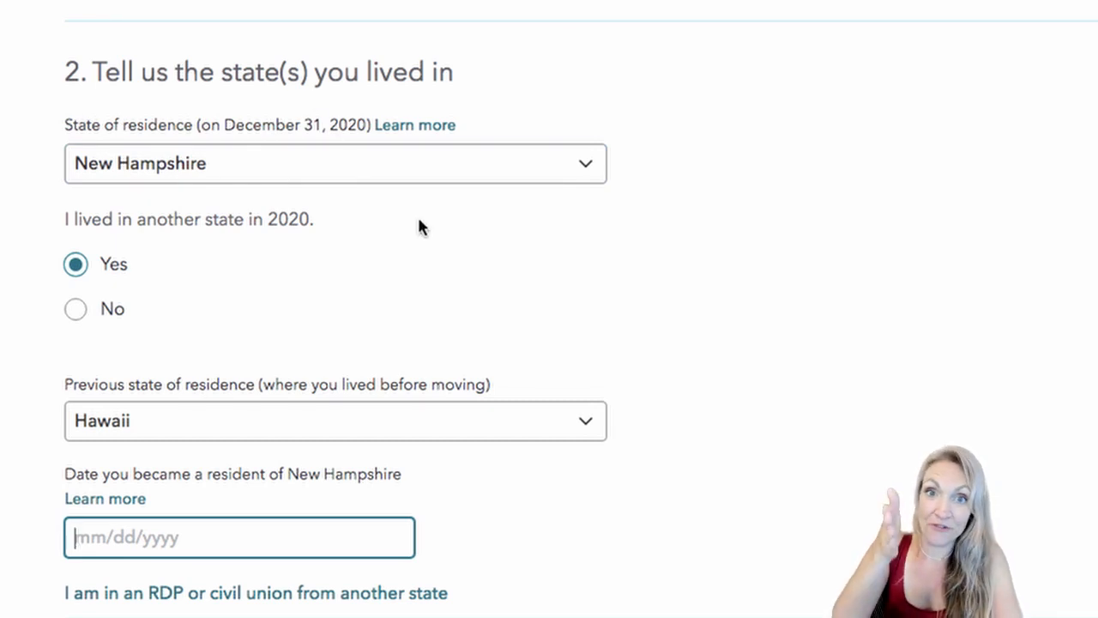
Step: Highlight the dependent-claim question and submit the personal info
scroll(419, 225, "down", 2)
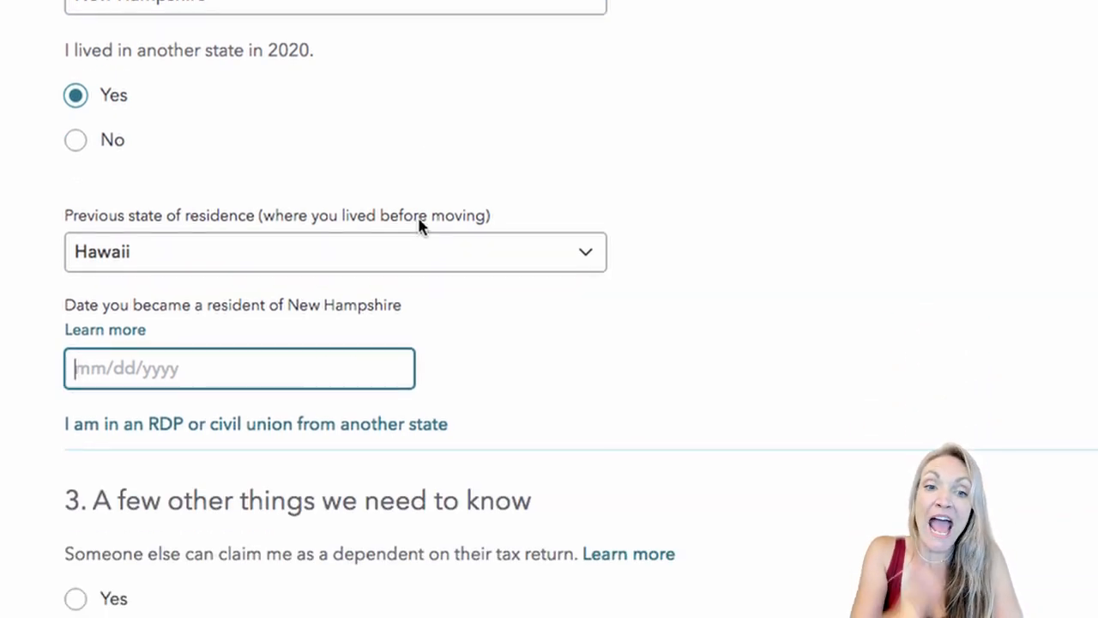
scroll(420, 223, "down", 2)
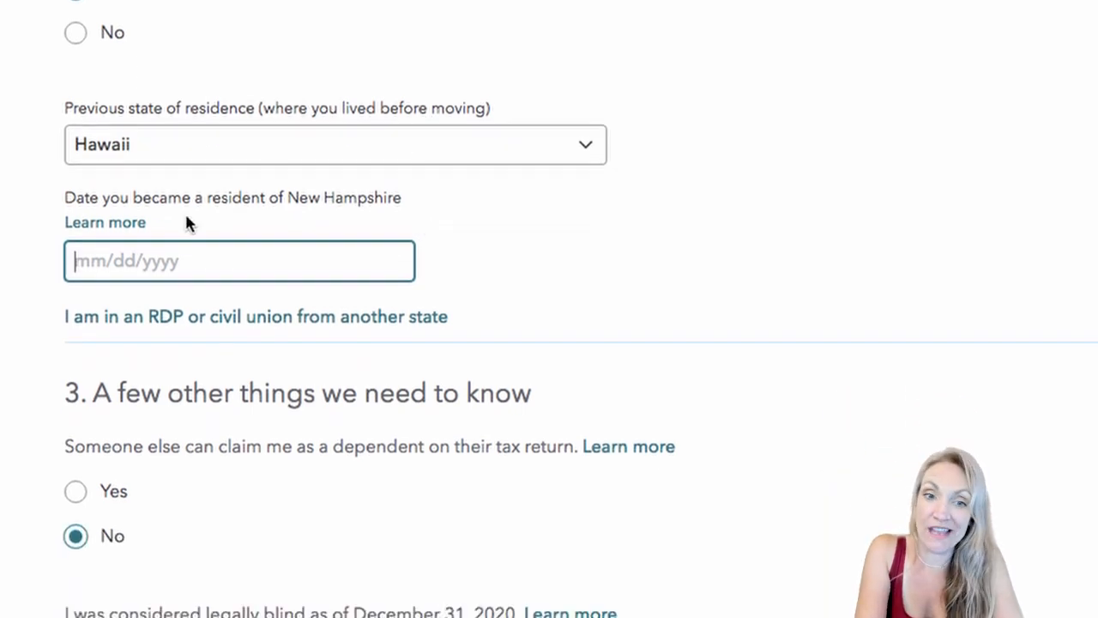
scroll(227, 363, "down", 3)
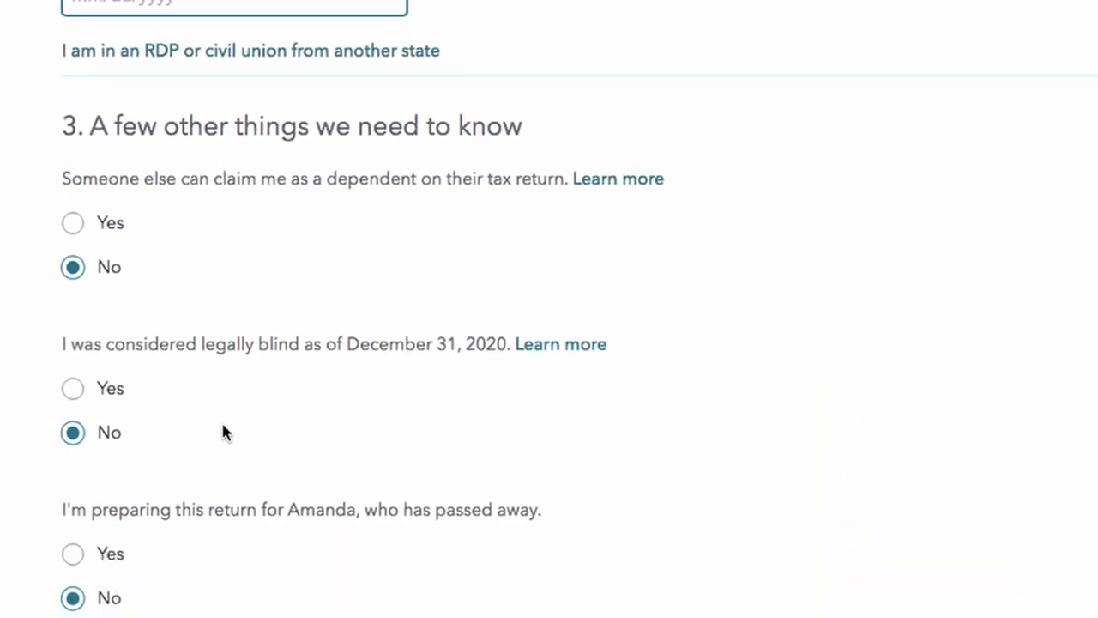
left_click_drag(52, 153, 478, 187)
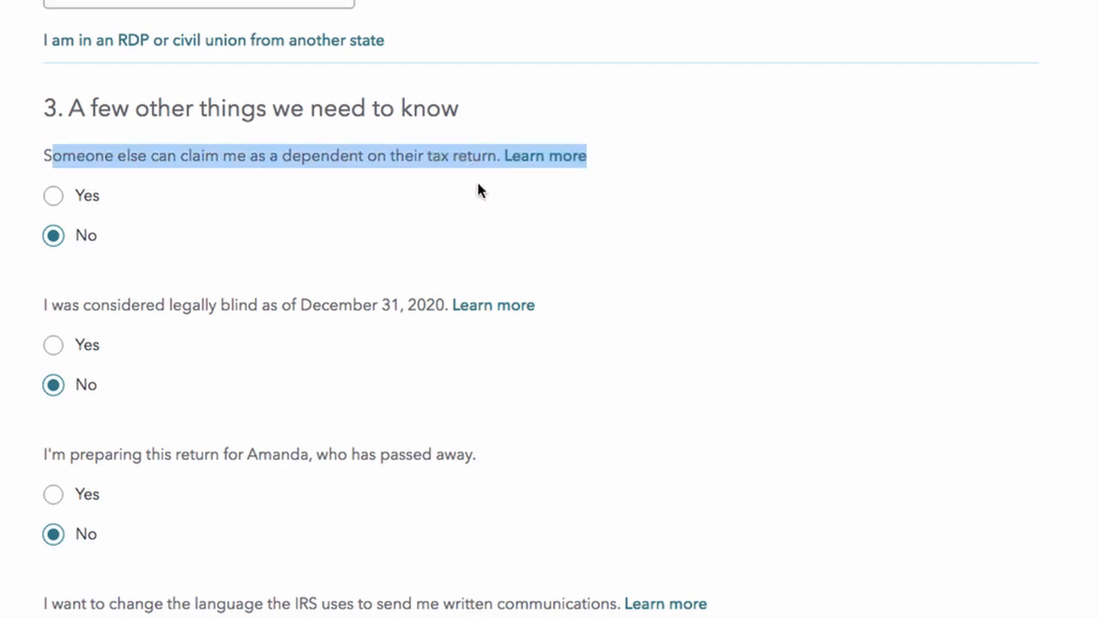
scroll(478, 182, "down", 1)
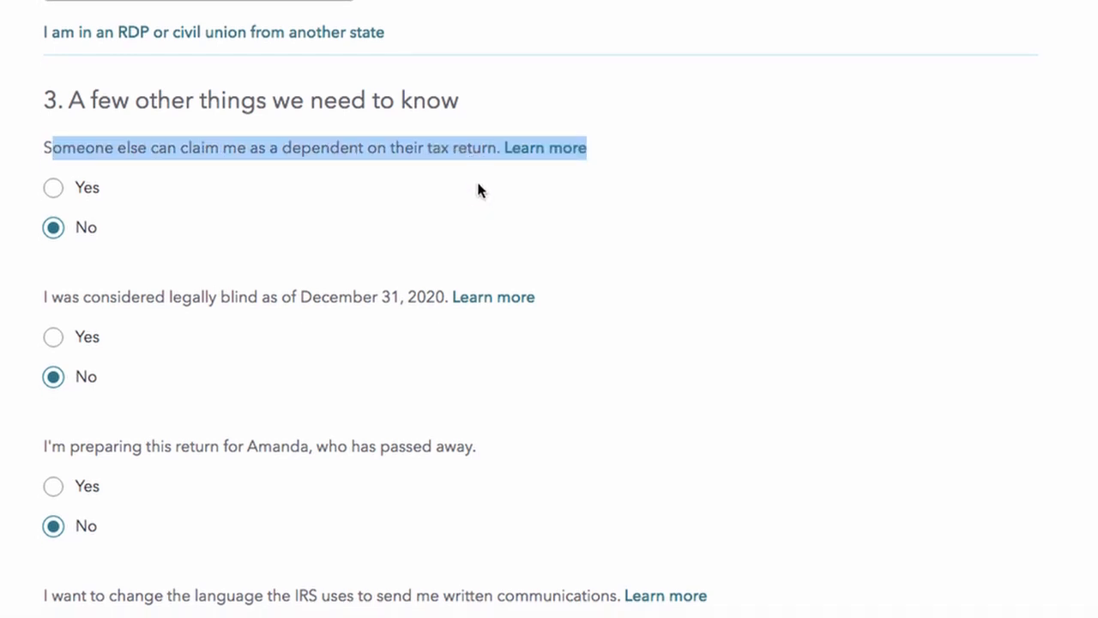
scroll(478, 182, "down", 1)
scroll(491, 222, "down", 3)
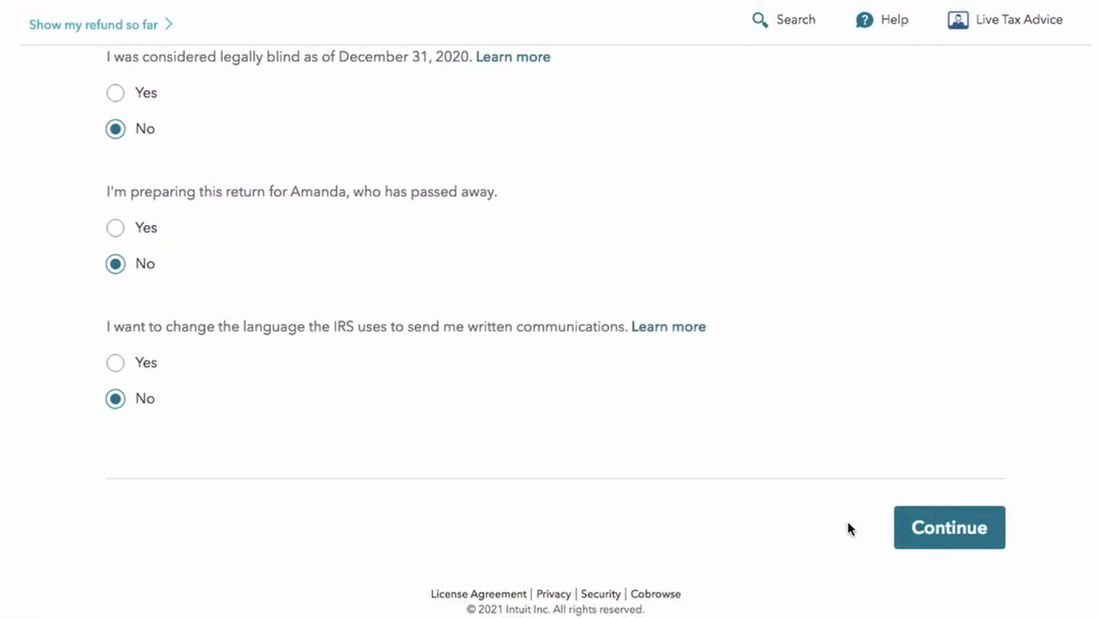
left_click(943, 528)
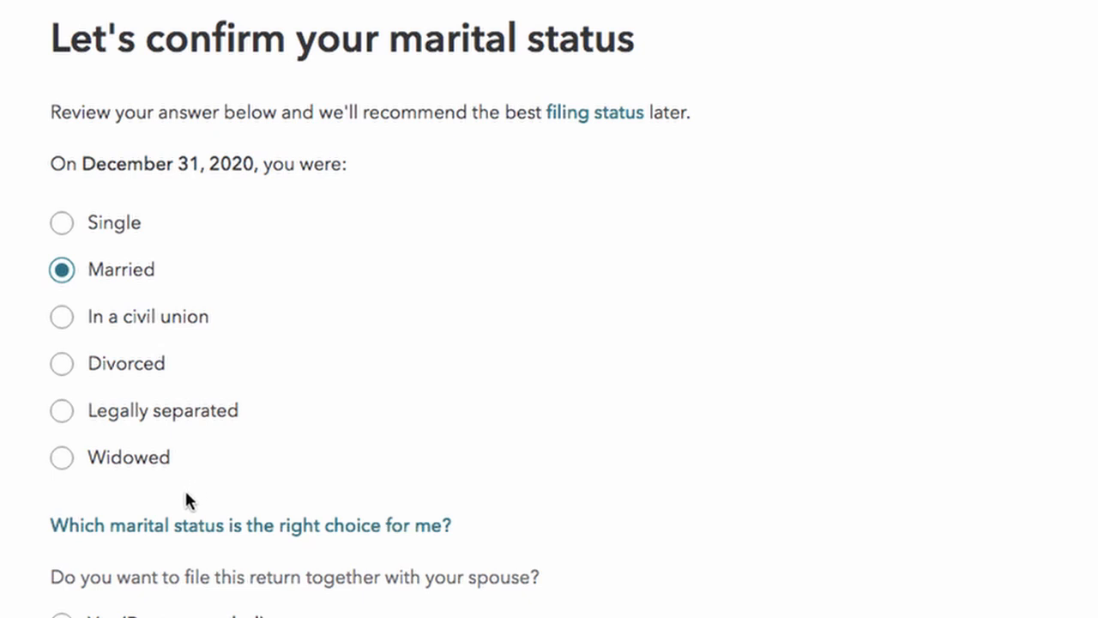
Step: Set the December 31, 2020 marital status to Single and continue
left_click(71, 236)
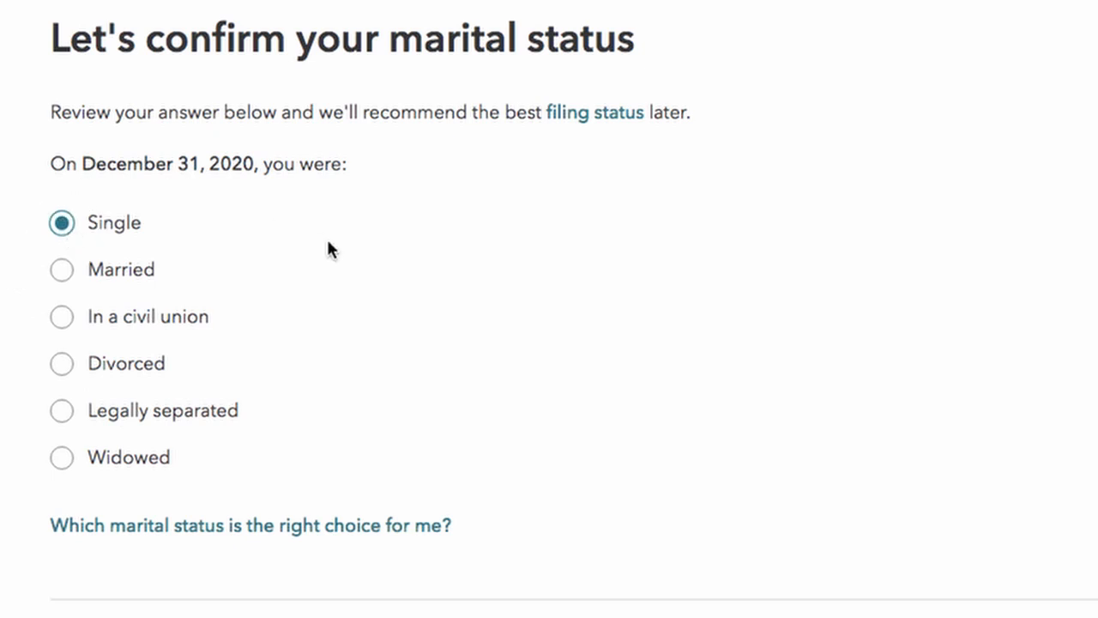
left_click(933, 583)
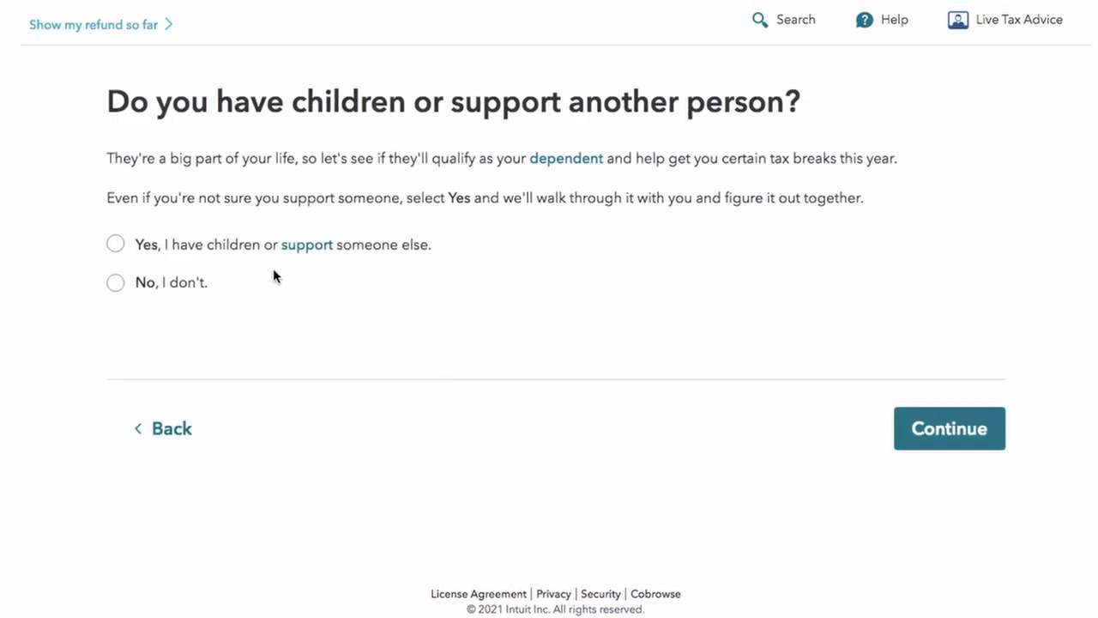
Step: Report that you support a child, then add Child 1 as your daughter born 01/01/2020
left_click(140, 246)
left_click(961, 437)
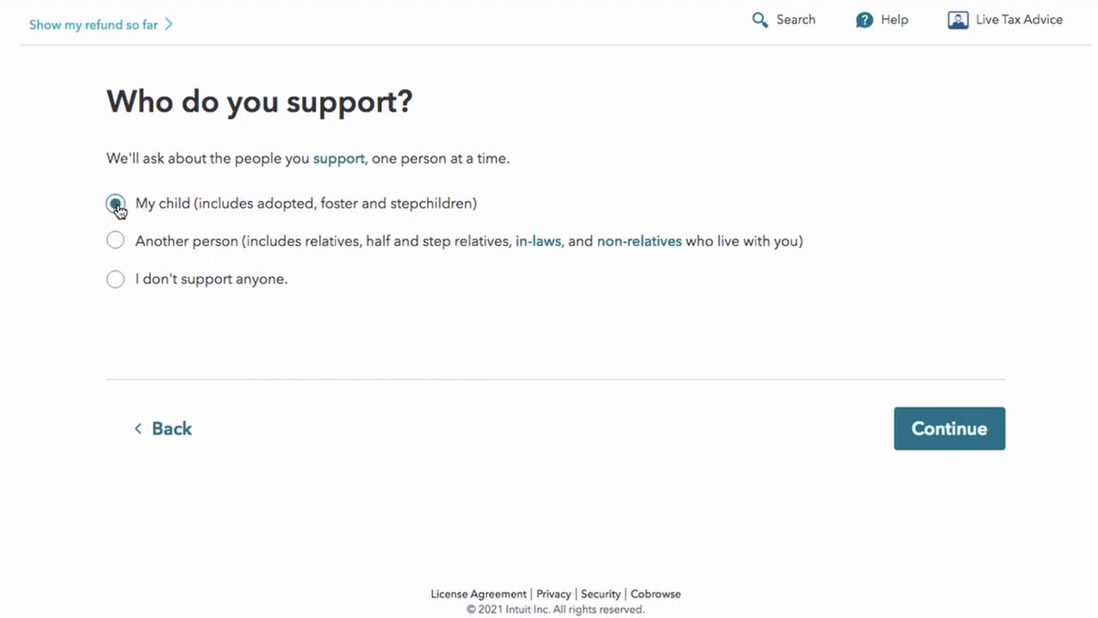
left_click(964, 429)
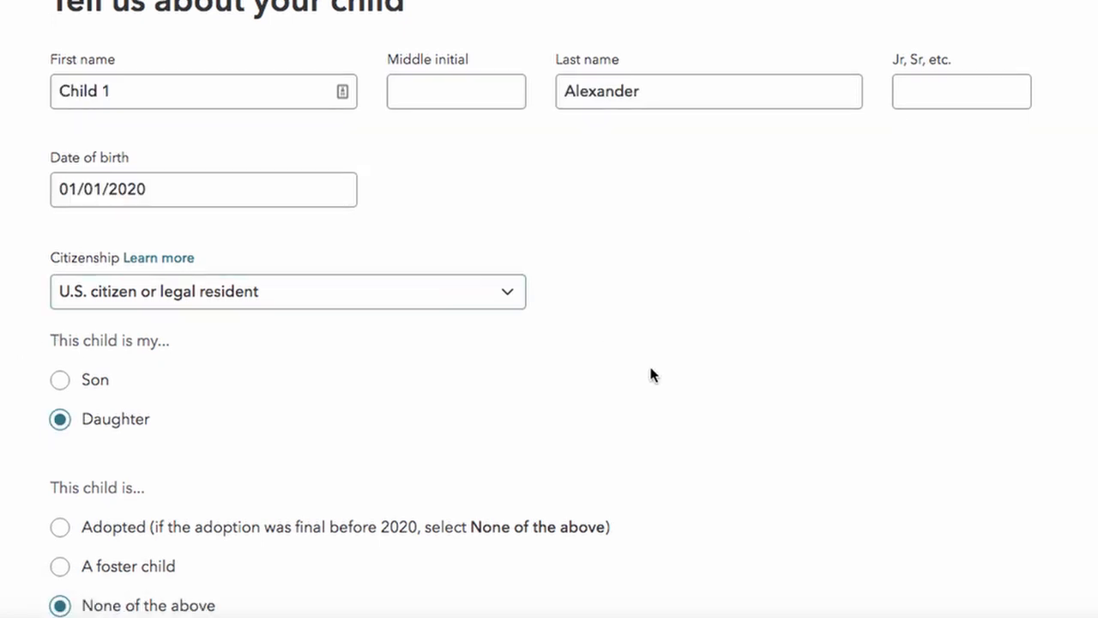
scroll(650, 372, "down", 3)
left_click(1002, 554)
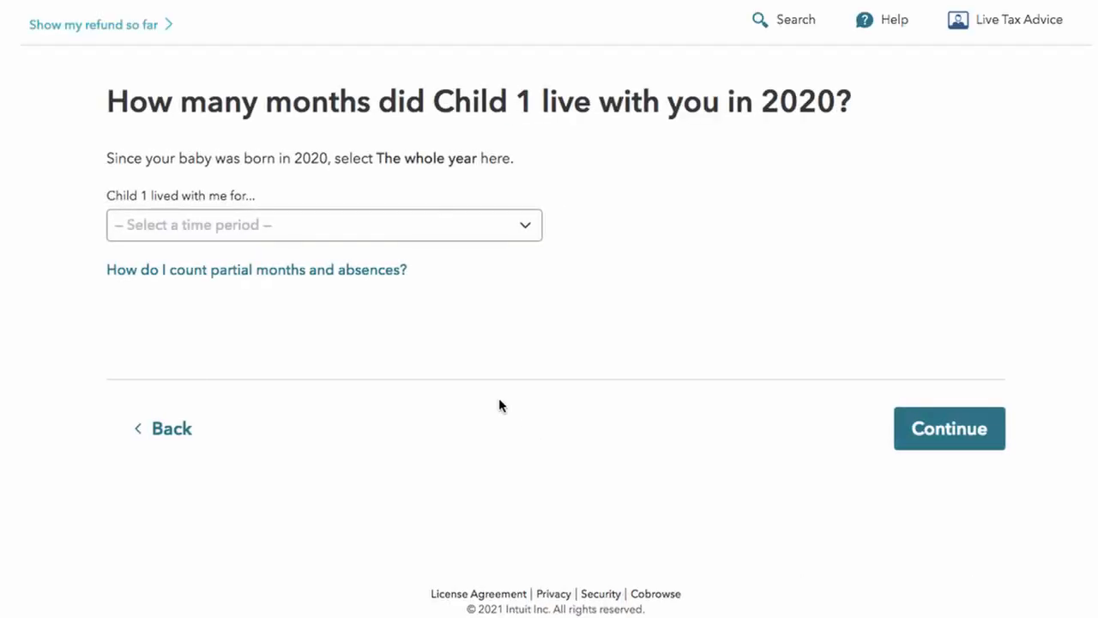
Step: Record that Child 1 lived with you and in the U.S. for the whole year
left_click(362, 228)
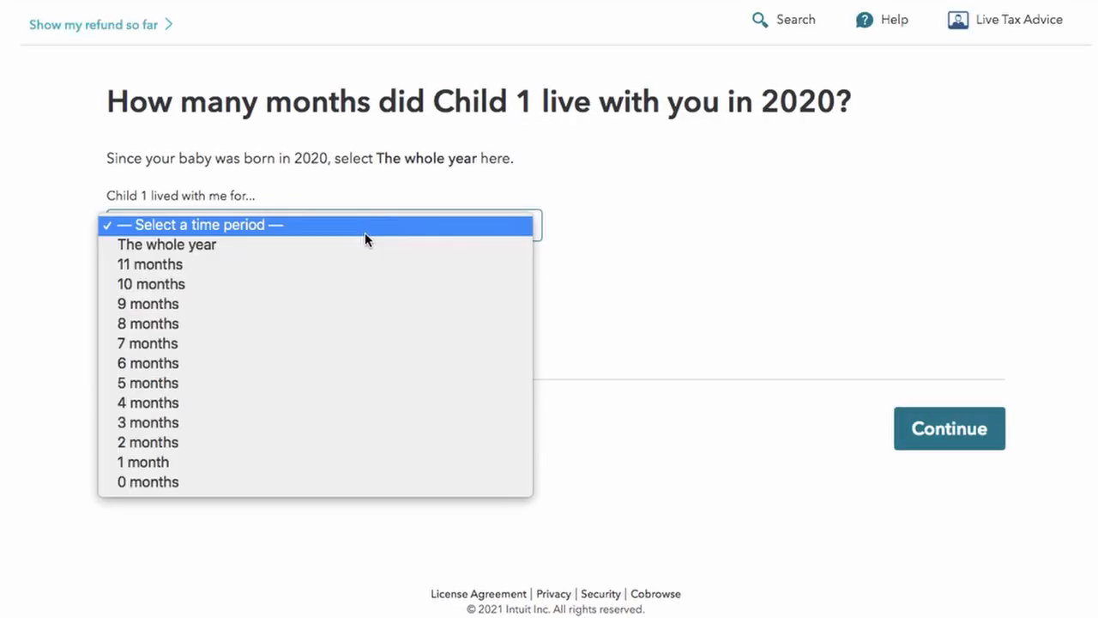
left_click(361, 244)
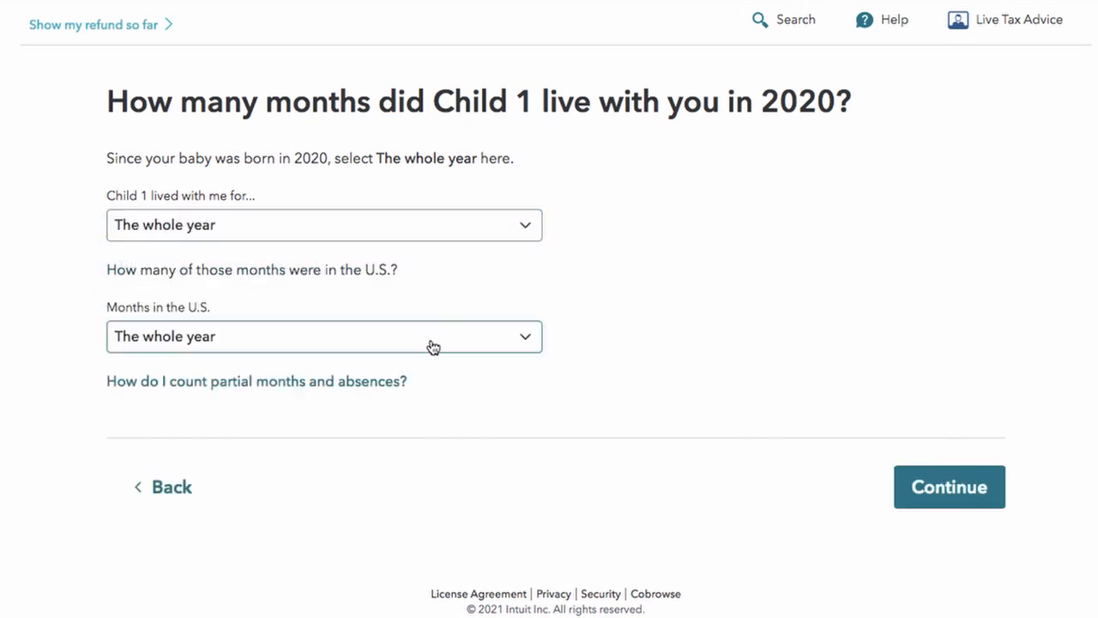
left_click(433, 346)
left_click(432, 338)
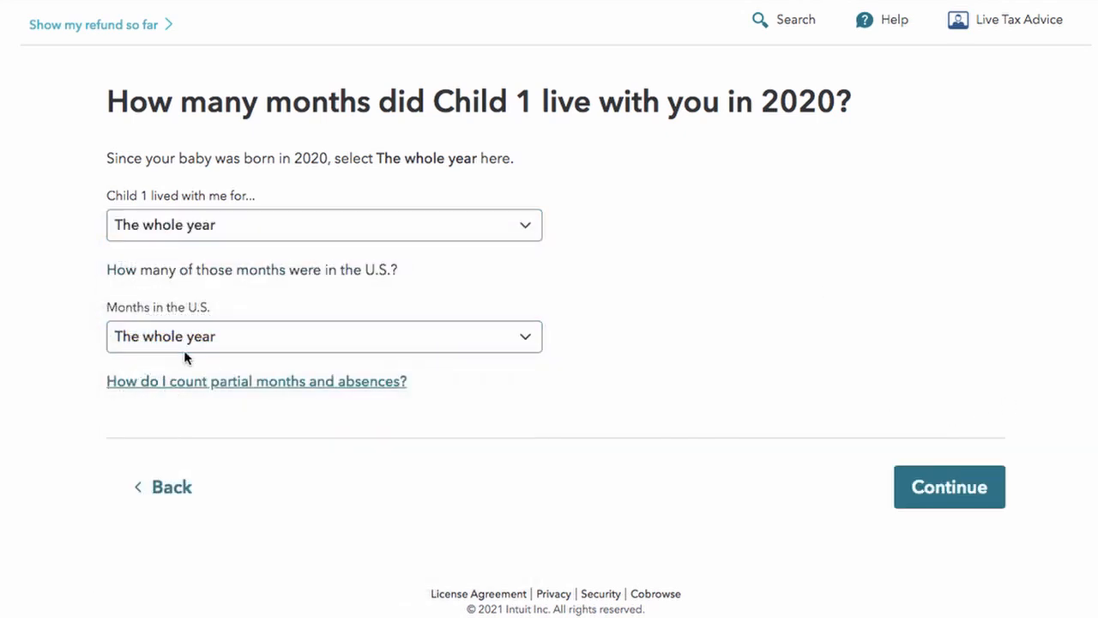
left_click(961, 489)
Step: Mark no special circumstances, no self-paid expenses, and no agreement with the other parent
left_click(116, 240)
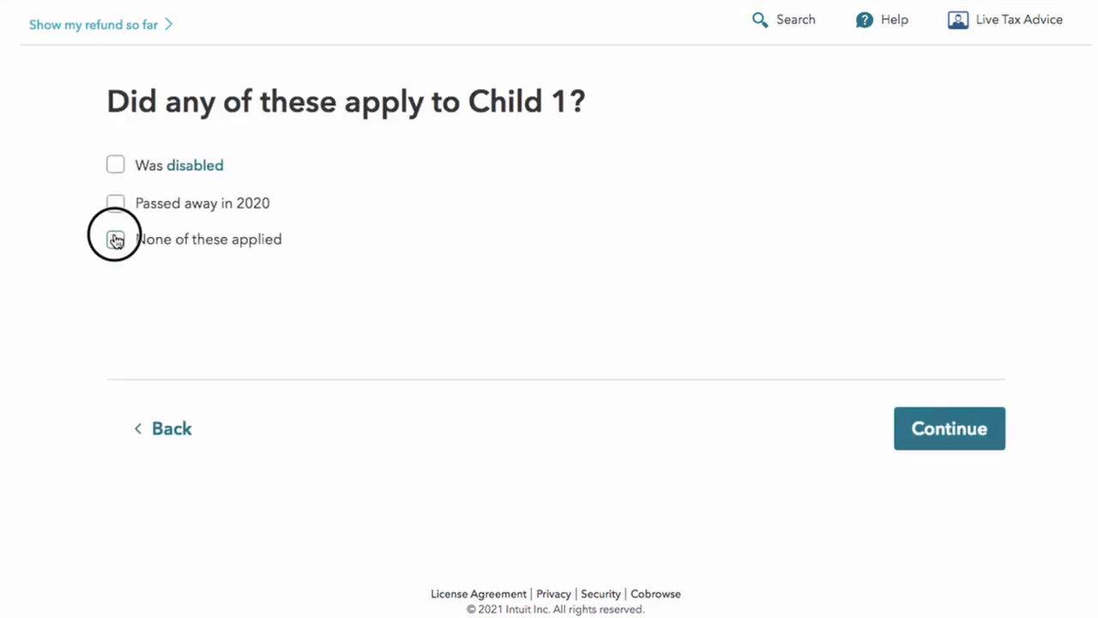
left_click(948, 426)
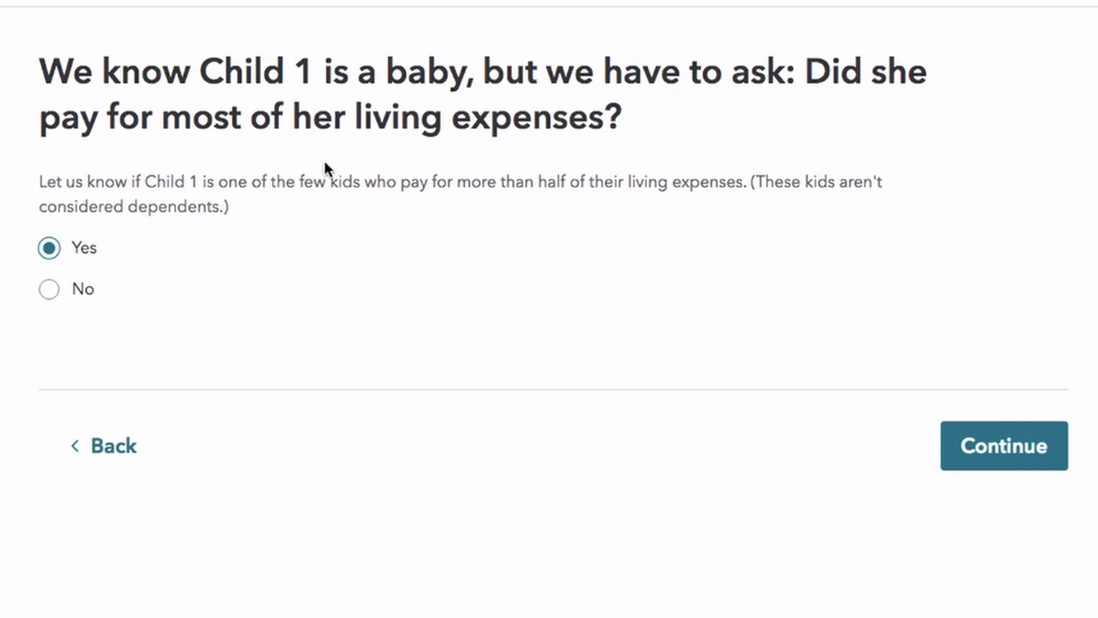
left_click(46, 291)
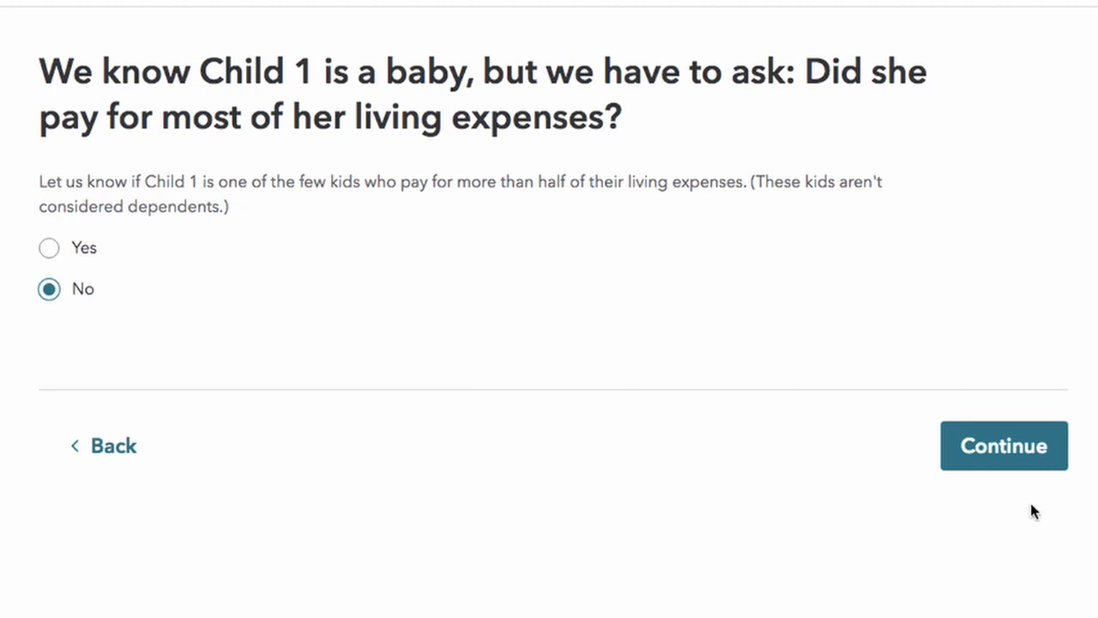
left_click(987, 445)
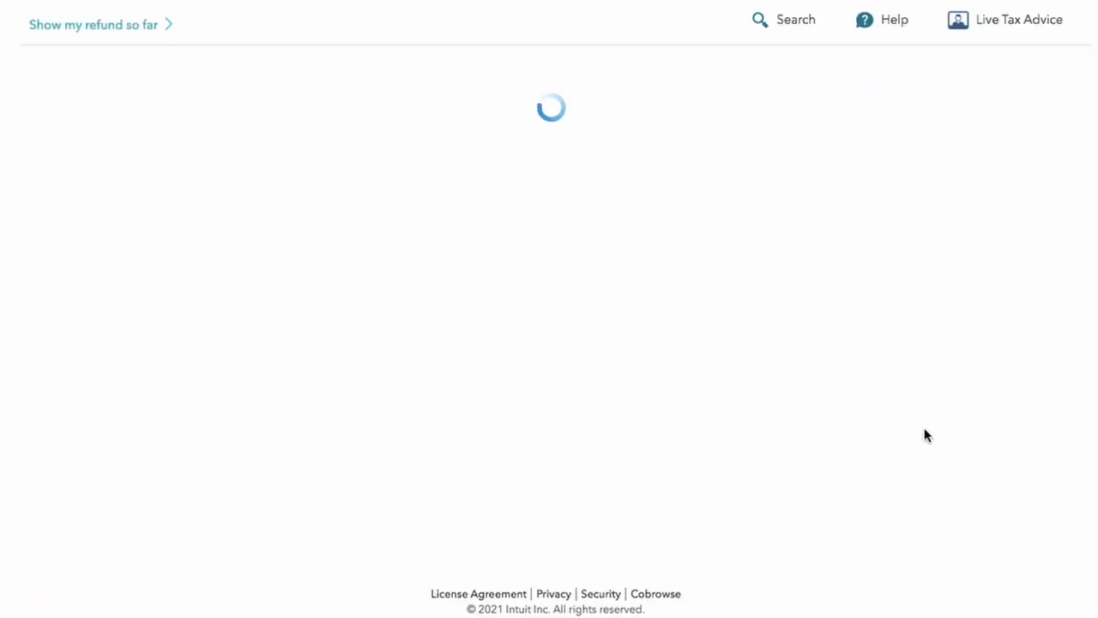
left_click(196, 292)
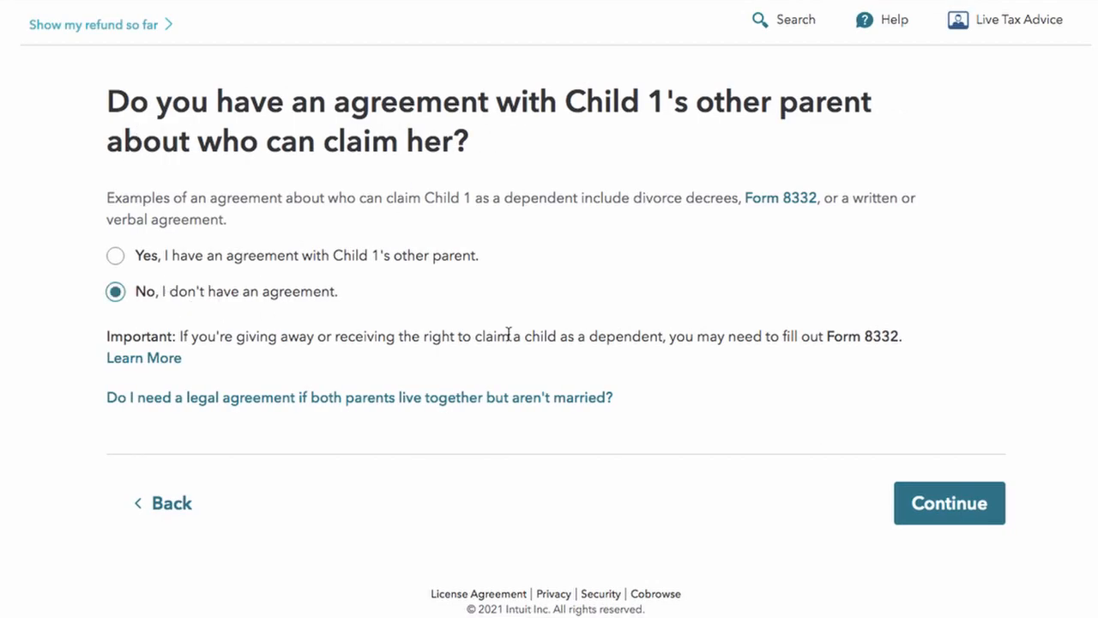
left_click(935, 519)
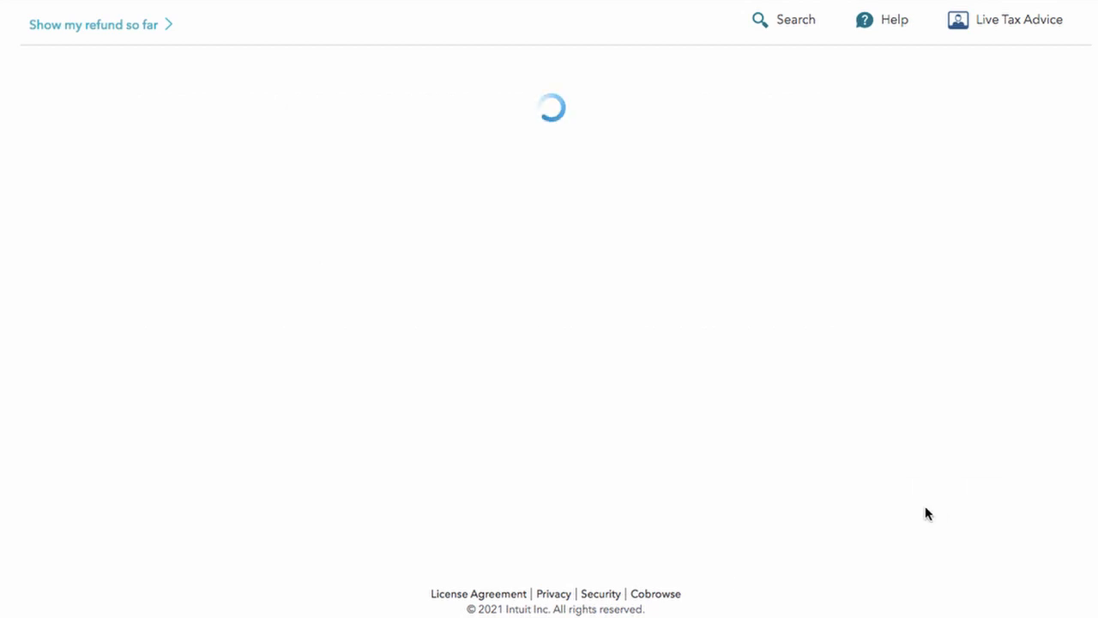
Step: Confirm she lived in your home, keep the right to claim her, and answer No to dependency
left_click(172, 167)
left_click(928, 424)
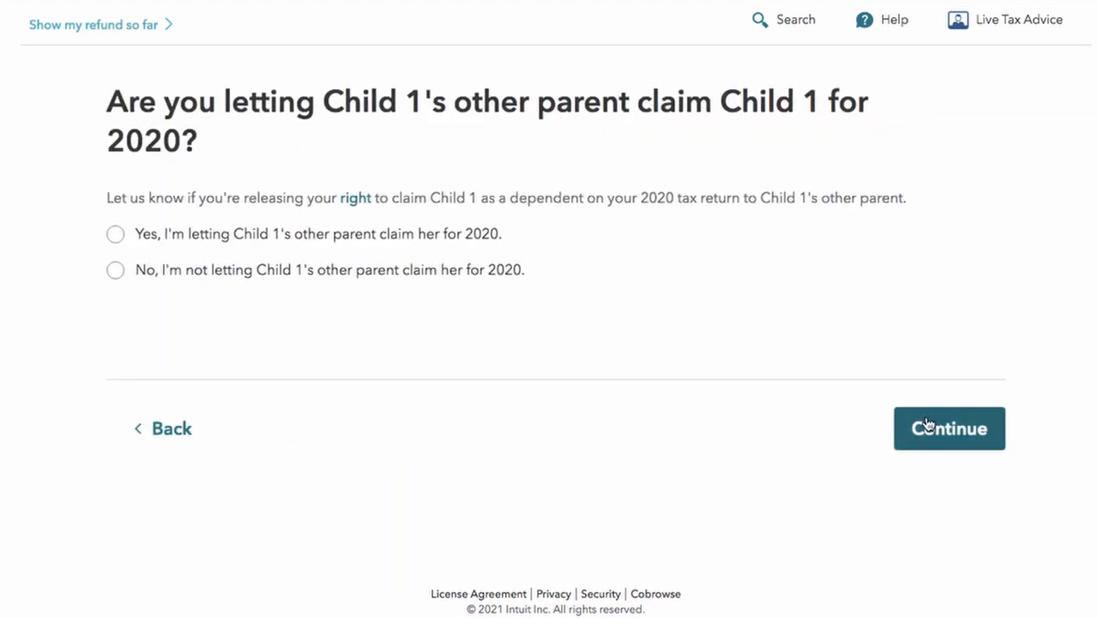
left_click(230, 274)
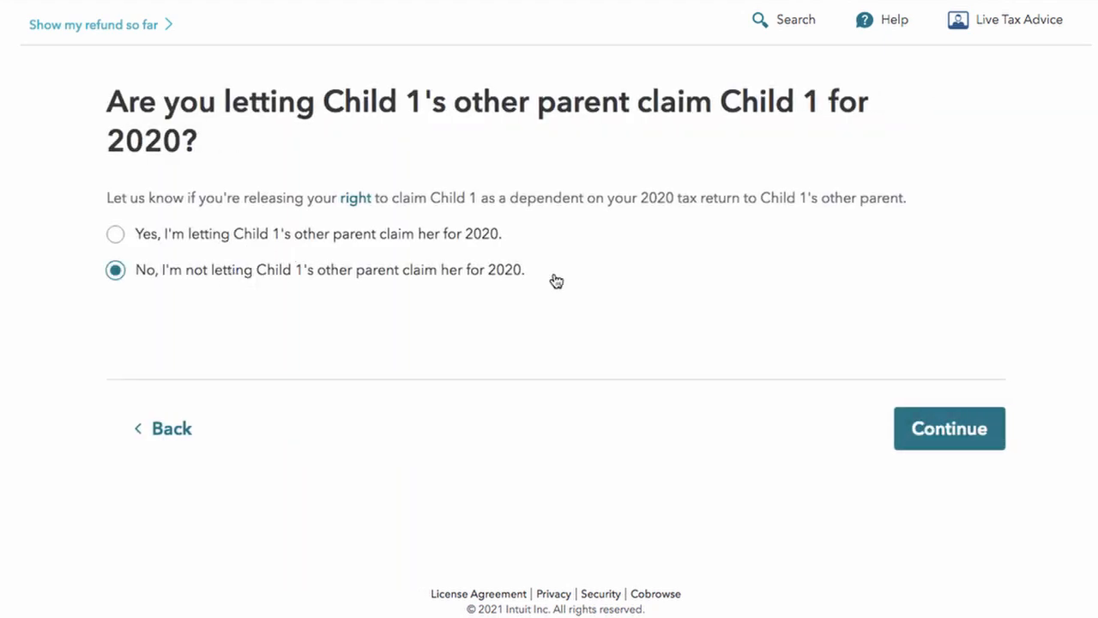
left_click(986, 428)
left_click(431, 275)
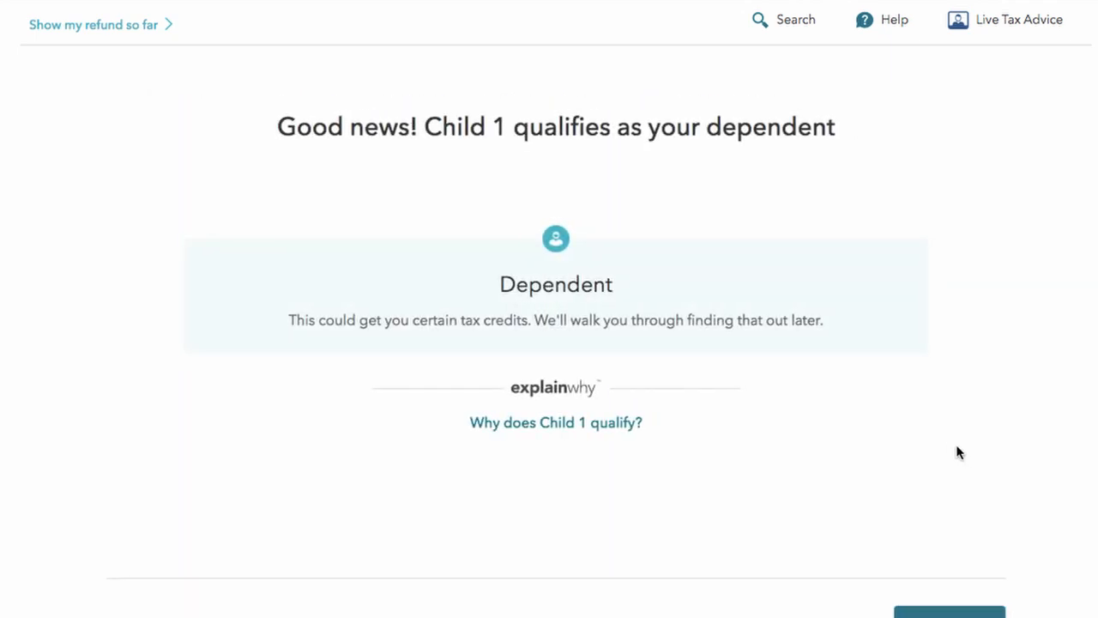
scroll(943, 523, "down", 1)
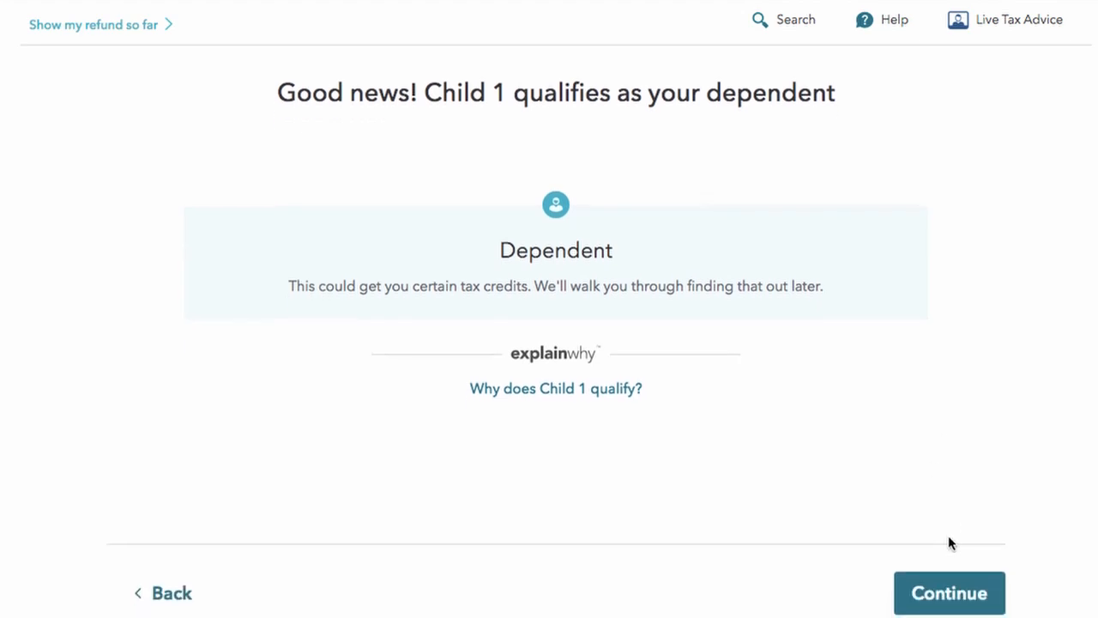
left_click(949, 591)
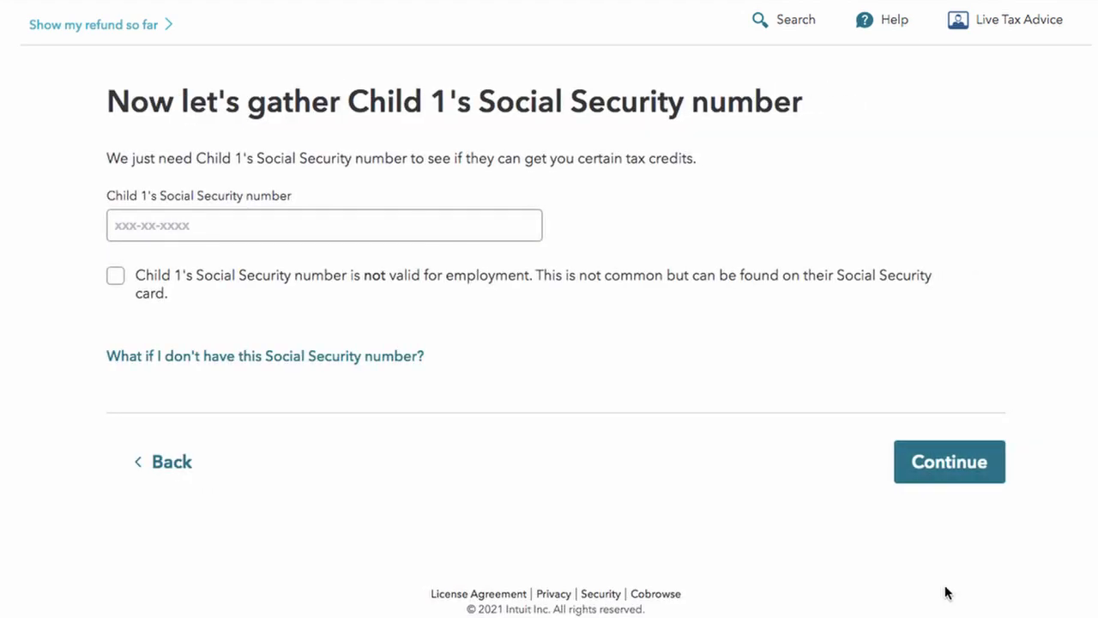
Step: Enter Child 1's Social Security number and save it
left_click(231, 230)
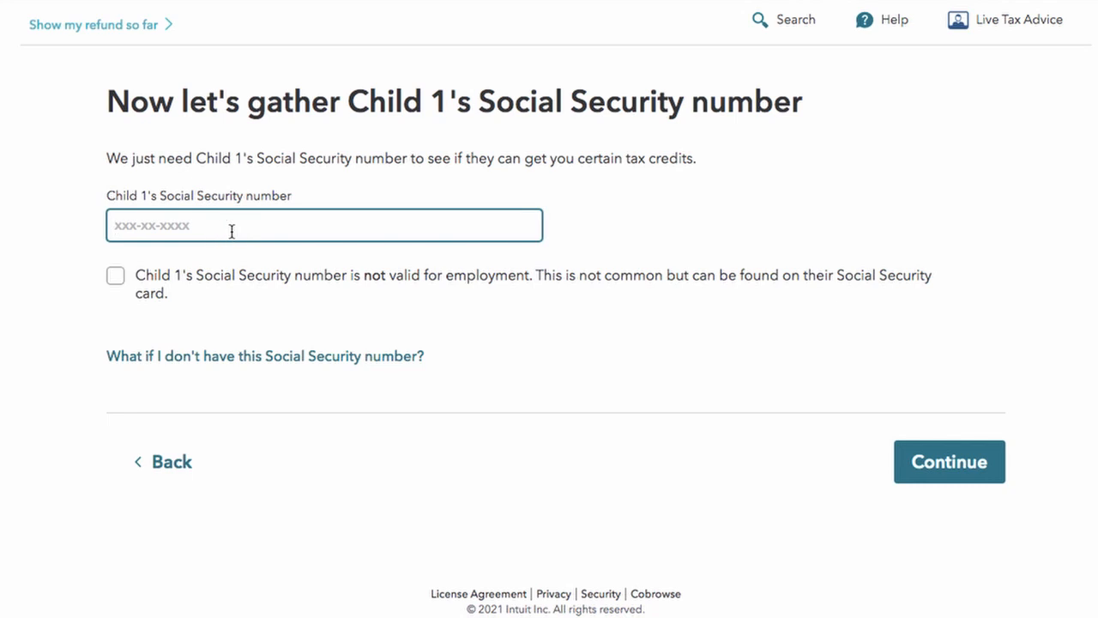
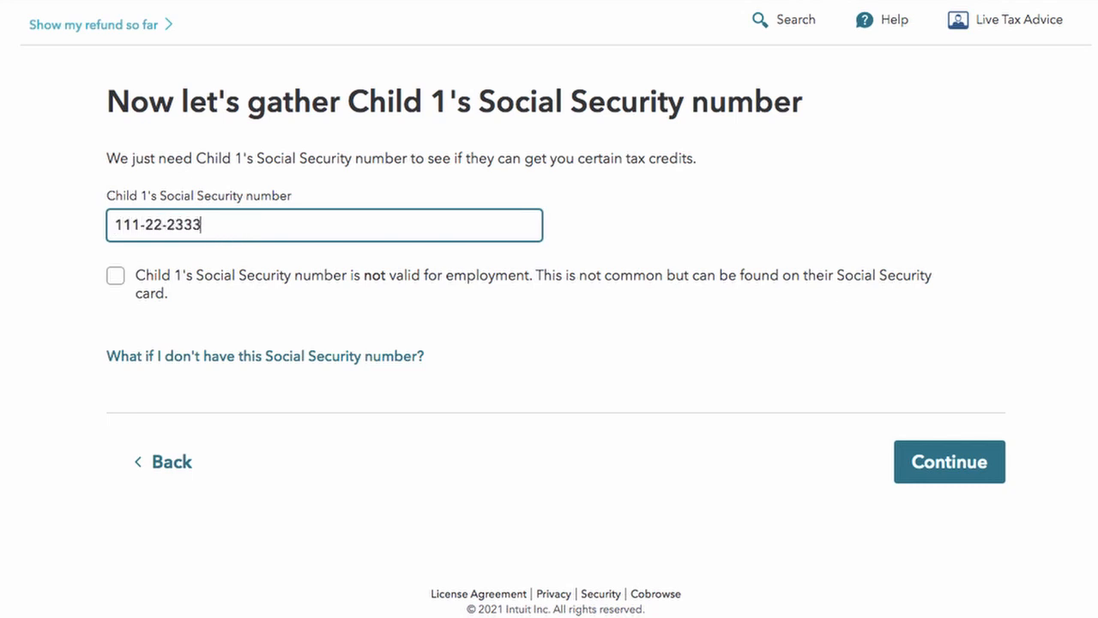
left_click(930, 456)
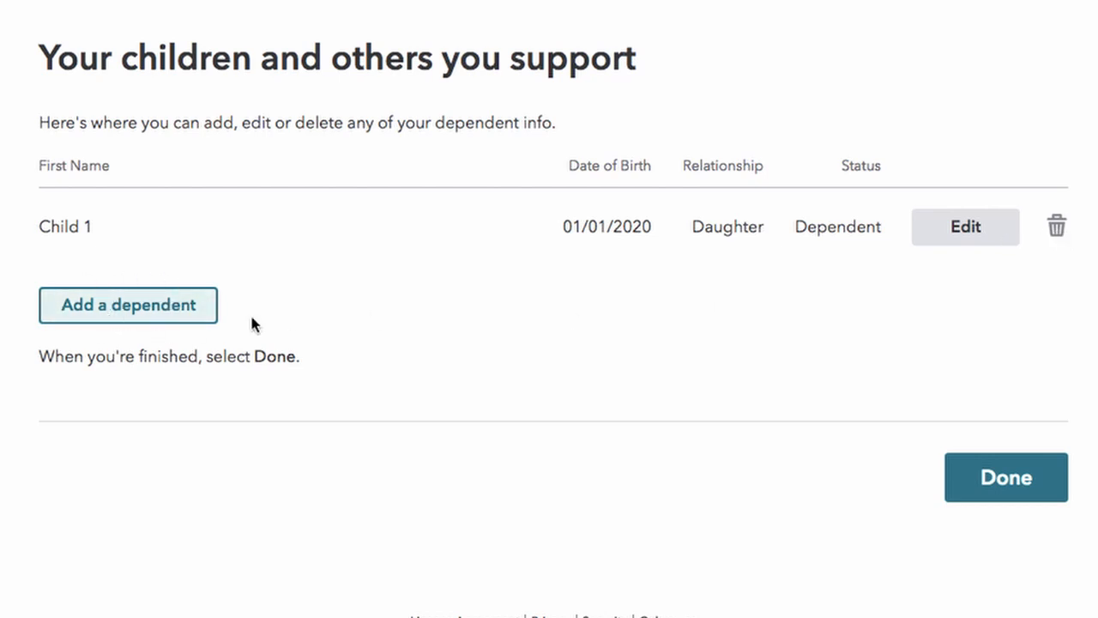
Step: Close the dependents list, answer No to other-state income, and Yes to paying over half the upkeep
left_click(1015, 485)
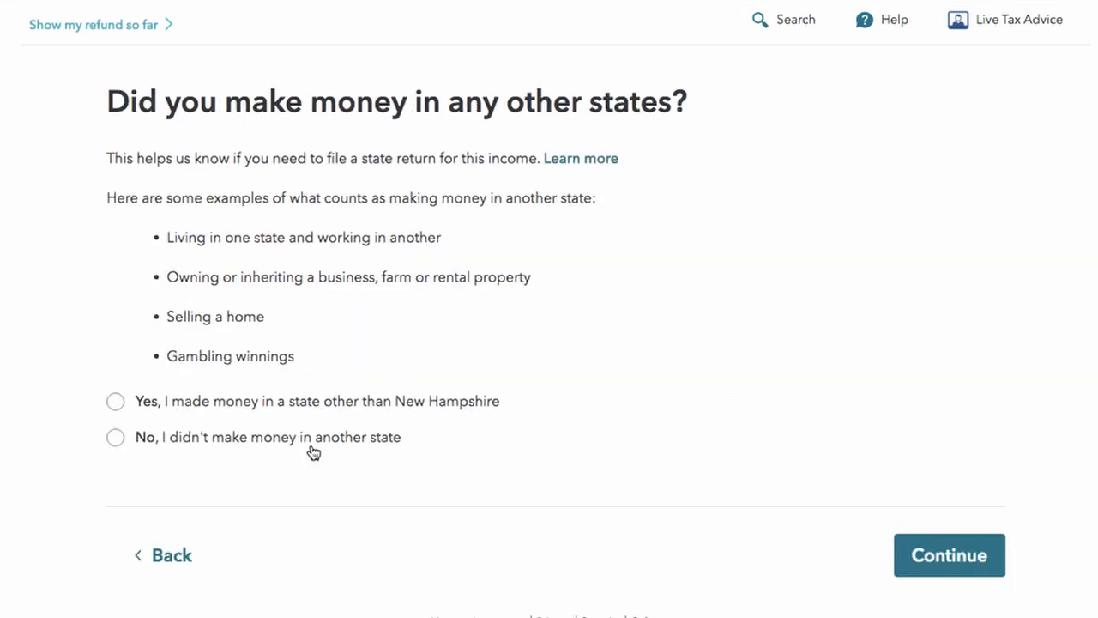
left_click(310, 443)
left_click(926, 554)
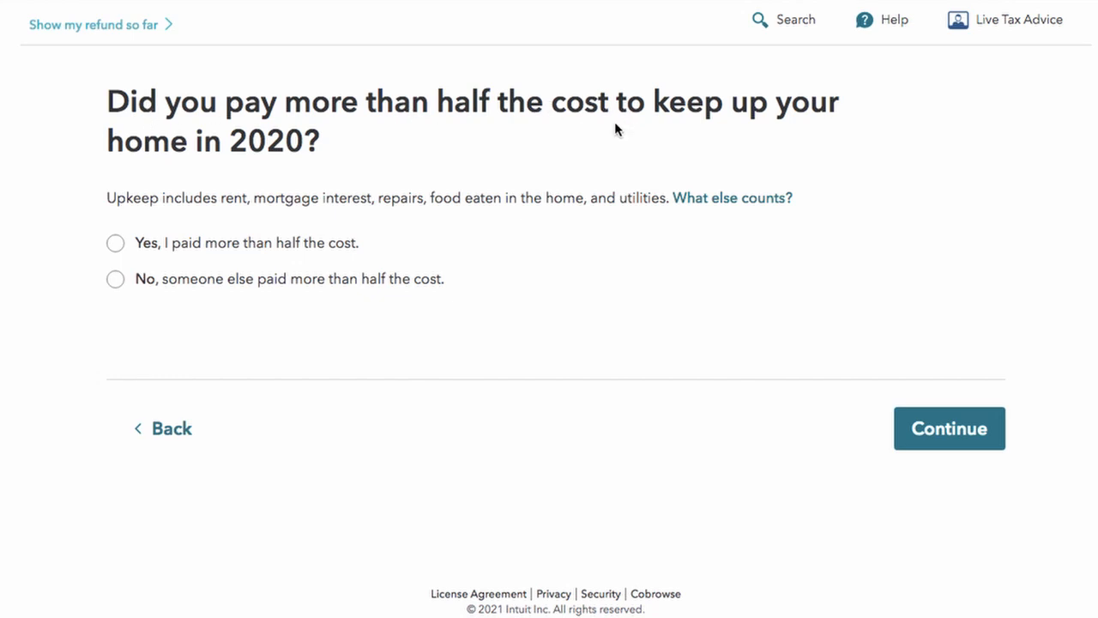
left_click(243, 241)
left_click(929, 434)
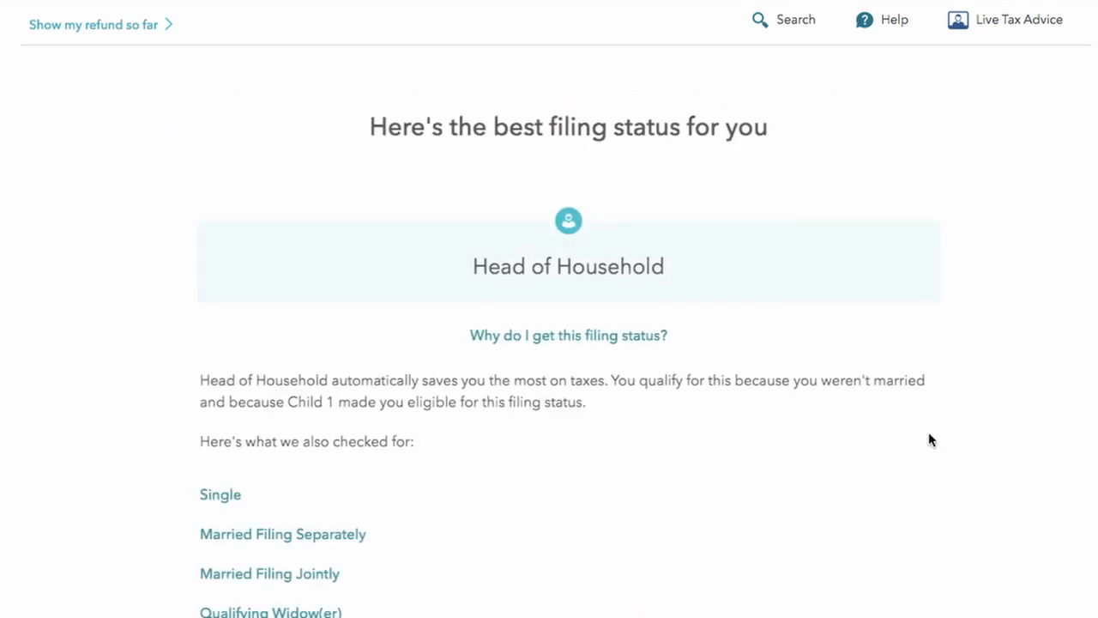
Step: Review and accept Head of Household as the filing status
scroll(929, 433, "down", 2)
scroll(928, 440, "up", 2)
scroll(622, 206, "up", 1)
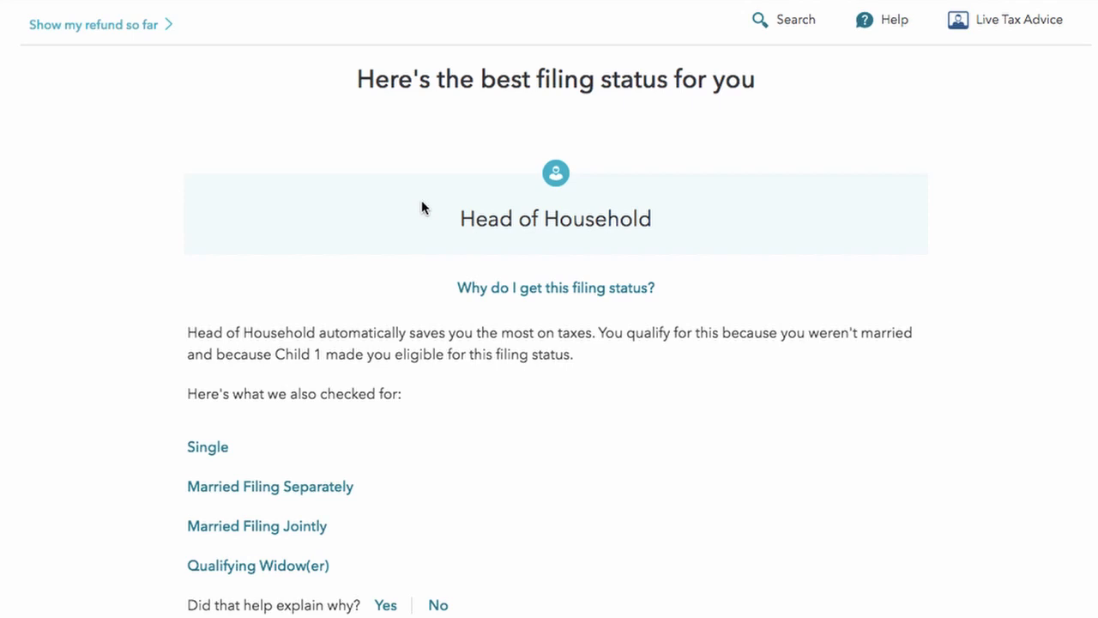
scroll(421, 203, "down", 1)
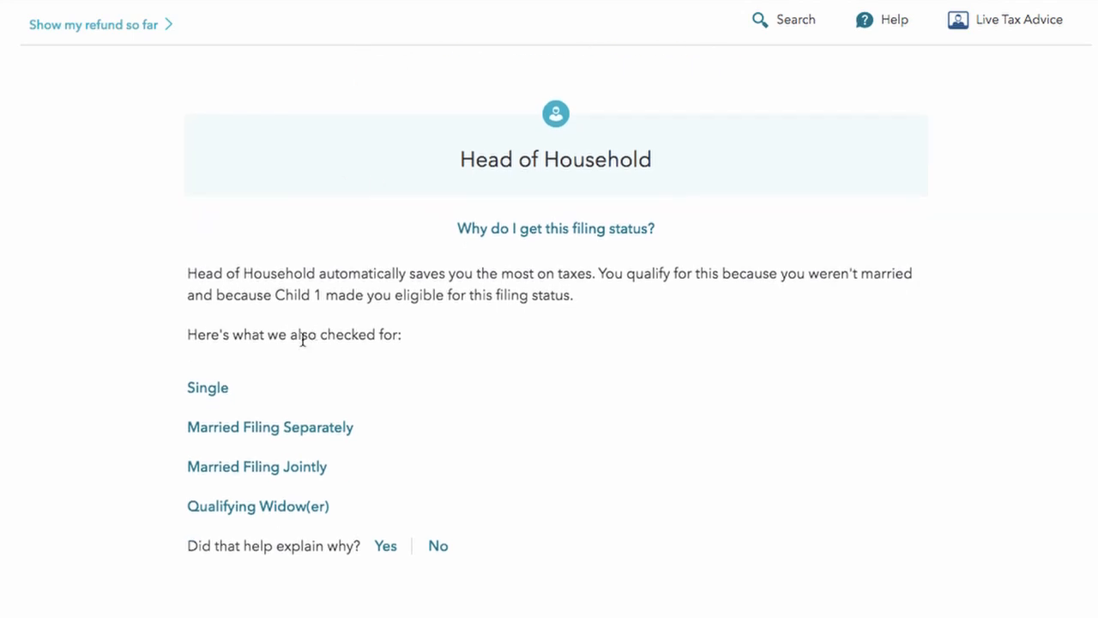
scroll(234, 481, "down", 2)
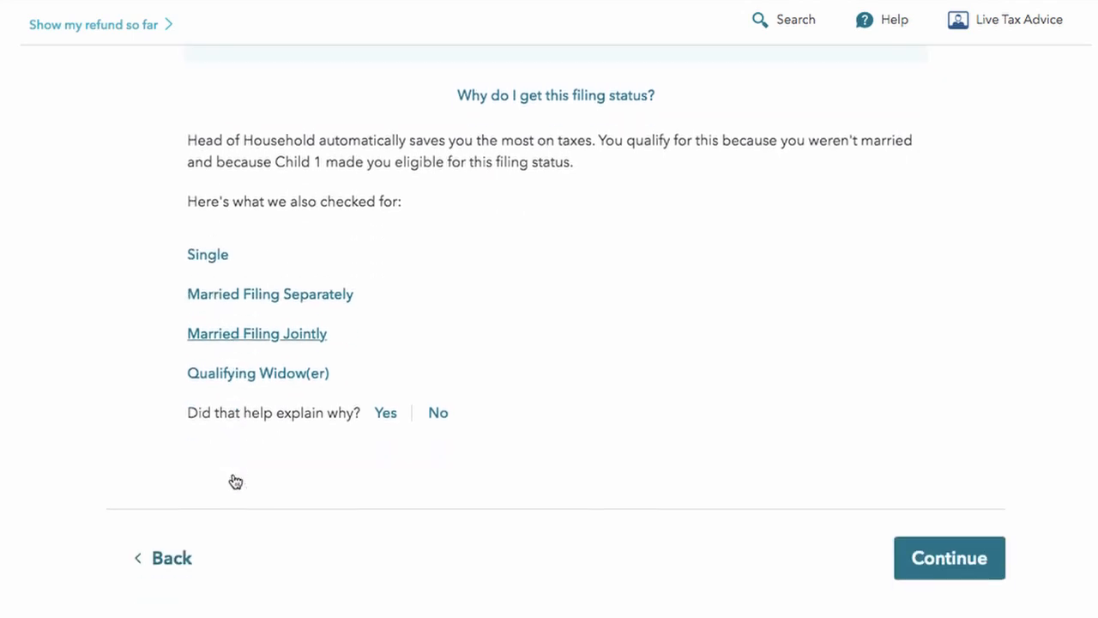
left_click(975, 543)
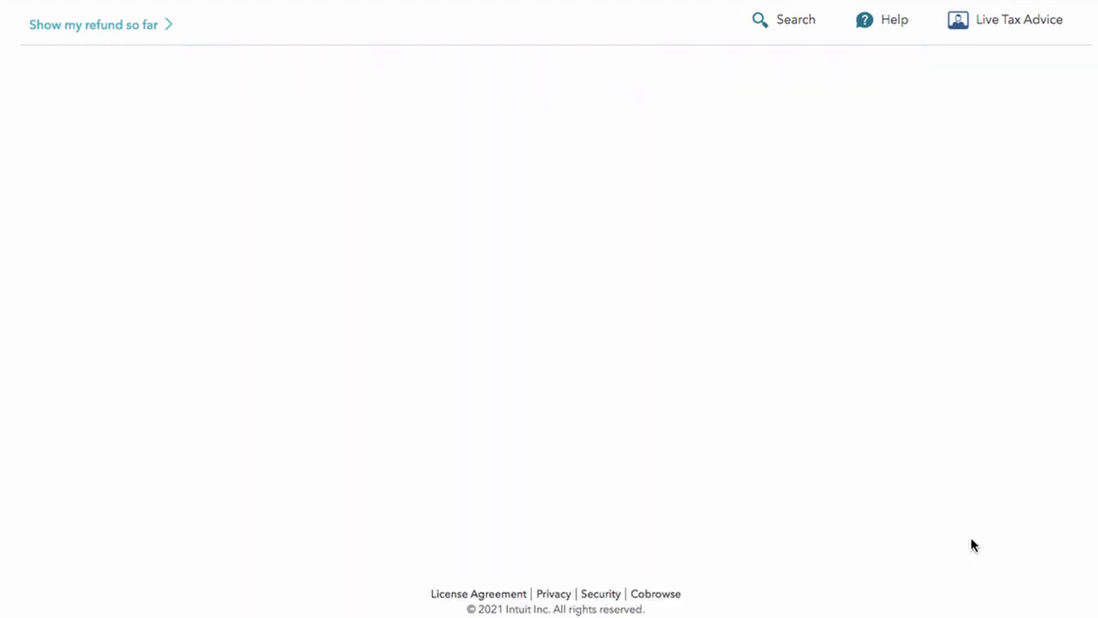
Step: Look over the Personal info summary page and continue past it
scroll(962, 547, "down", 1)
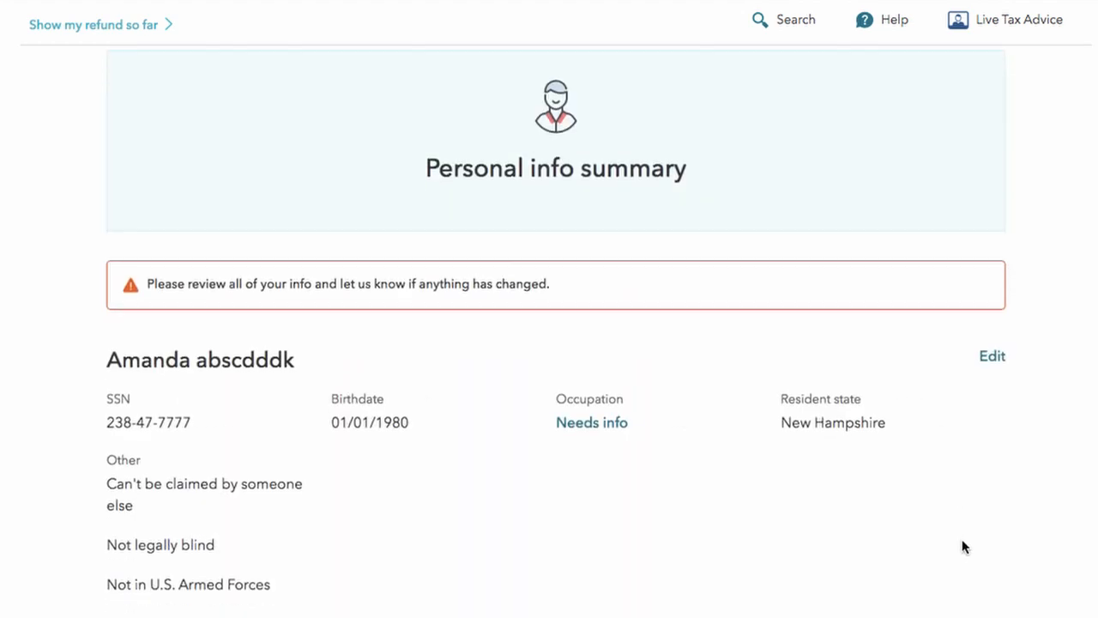
scroll(964, 545, "up", 1)
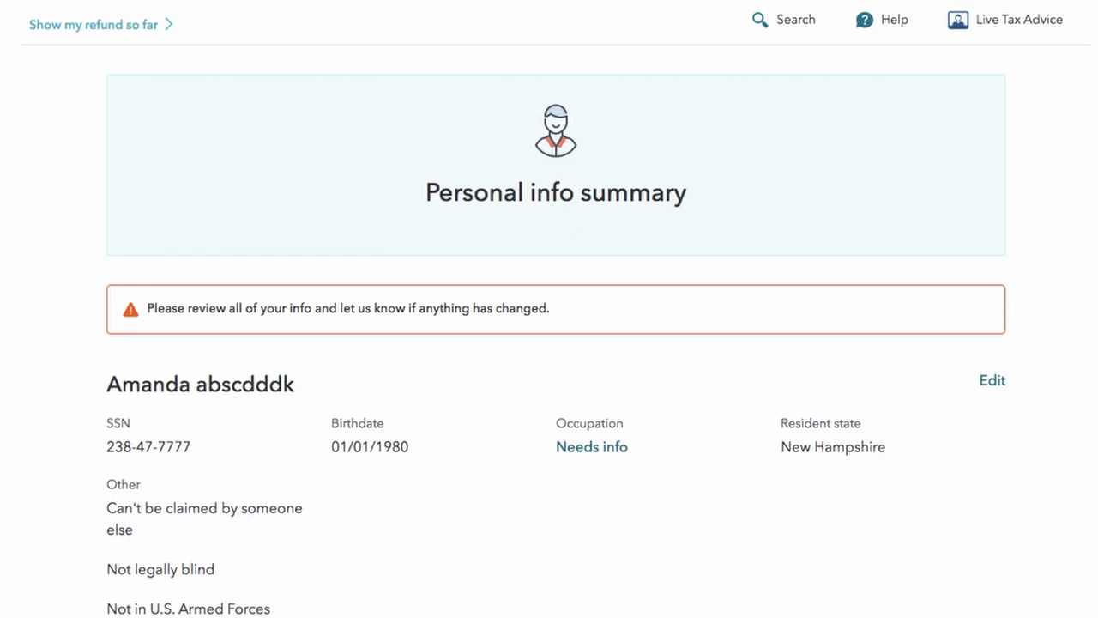
scroll(509, 499, "down", 6)
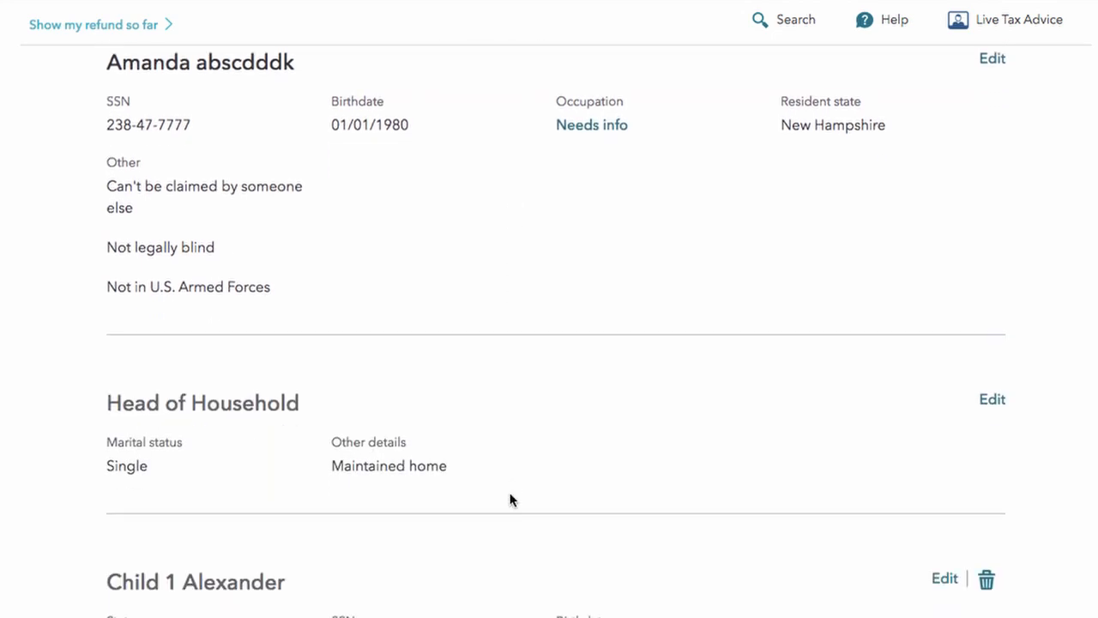
scroll(510, 499, "down", 3)
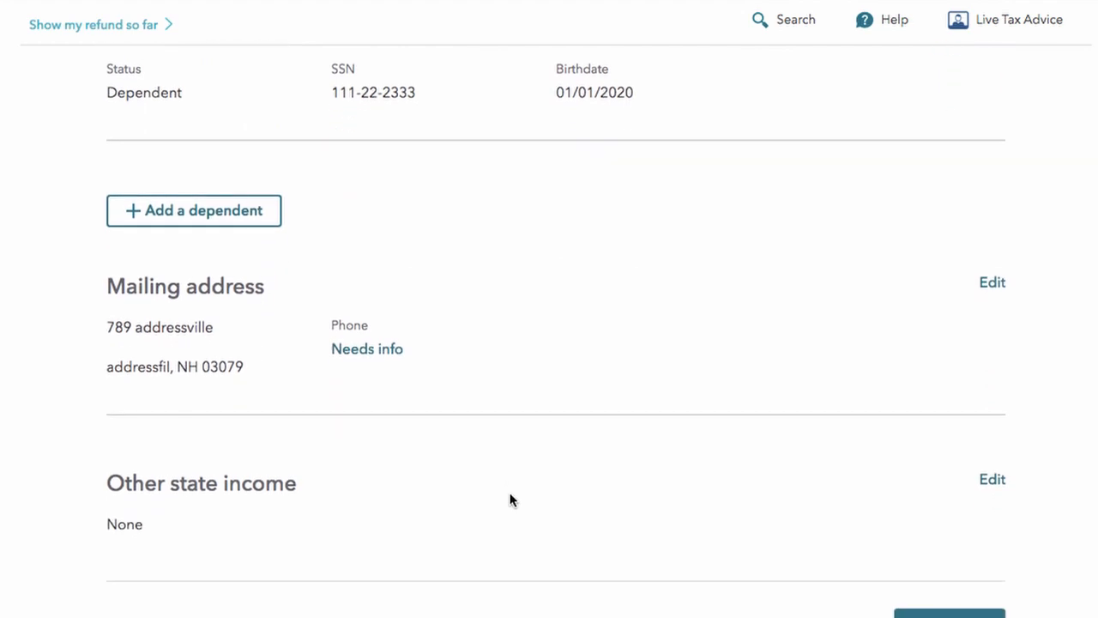
scroll(986, 416, "up", 5)
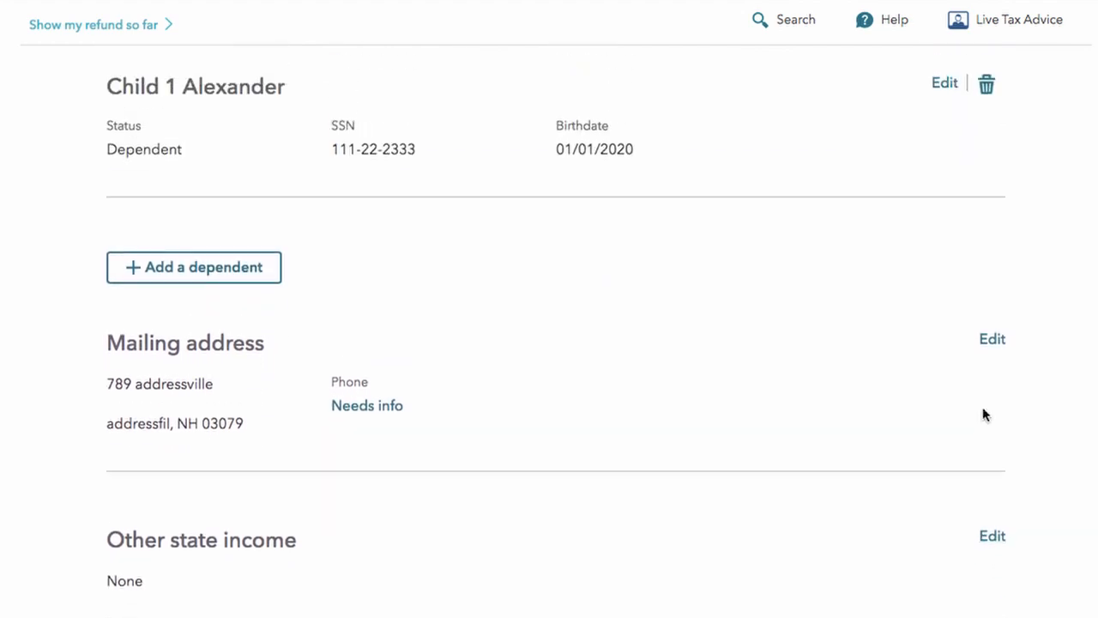
scroll(993, 369, "up", 4)
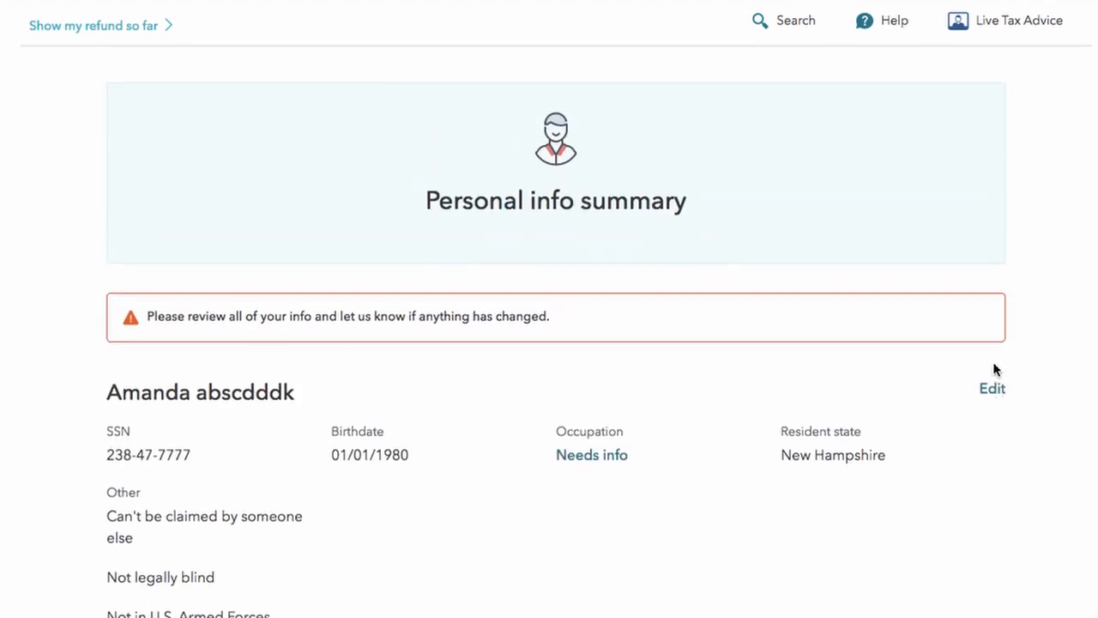
scroll(993, 369, "down", 10)
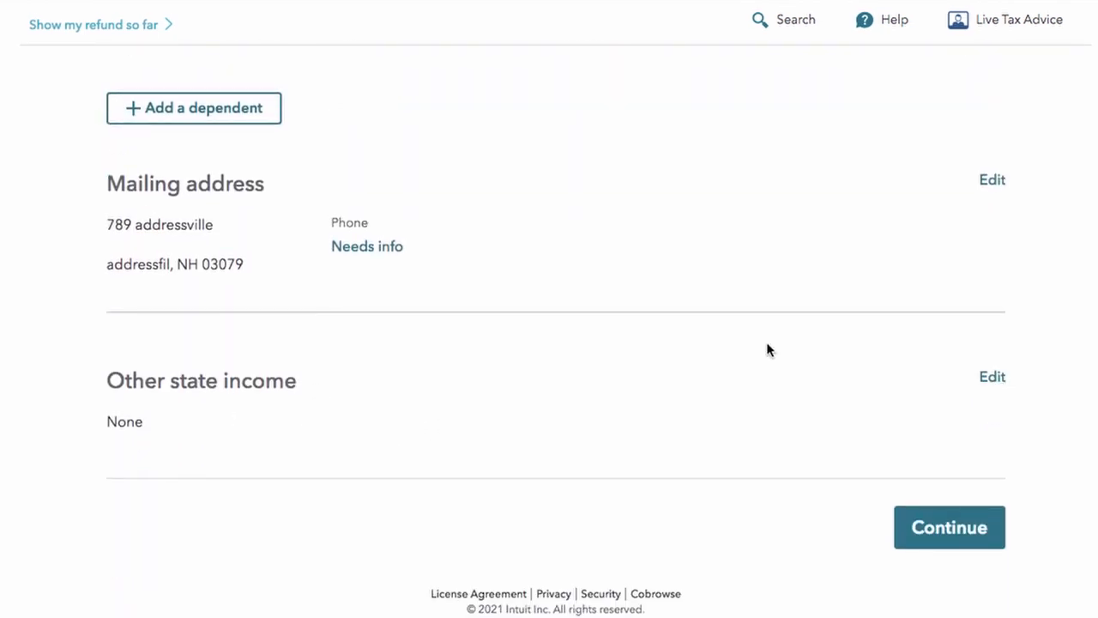
left_click(937, 530)
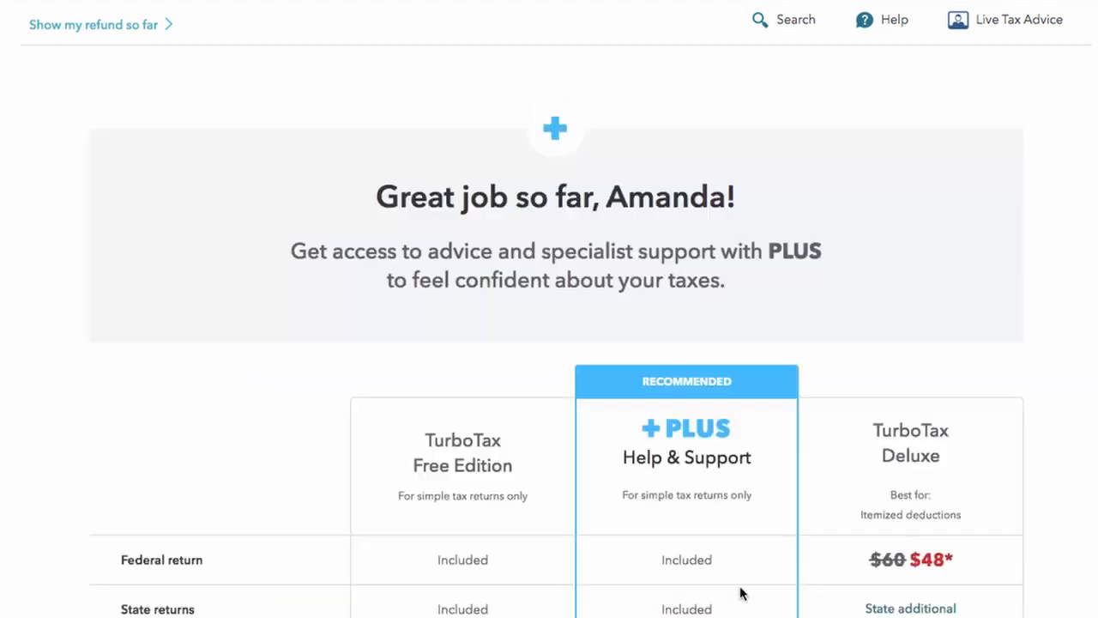
Step: Compare the Free Edition, PLUS and Deluxe features, then choose Not now to stay on Free Edition
scroll(740, 592, "up", 2)
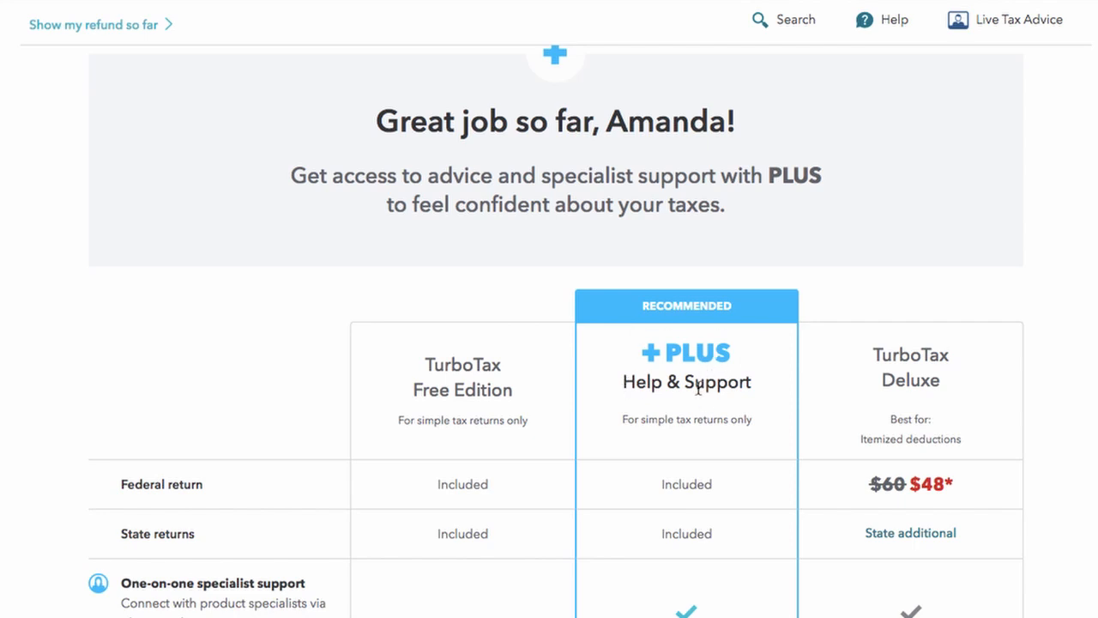
scroll(681, 419, "down", 1)
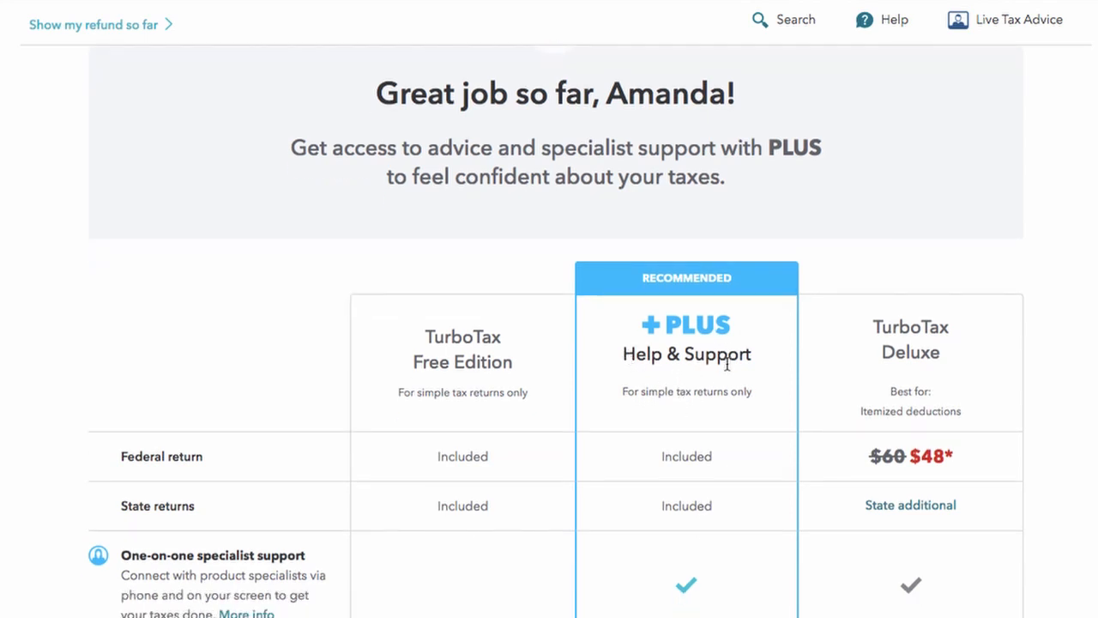
scroll(727, 364, "down", 3)
scroll(726, 363, "down", 8)
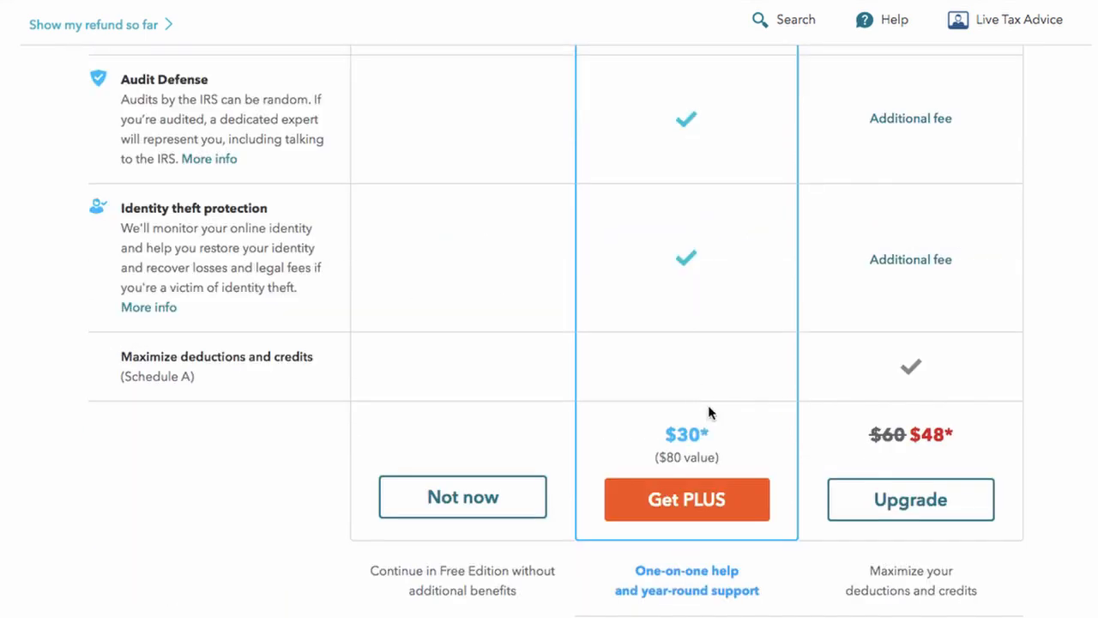
scroll(652, 410, "up", 6)
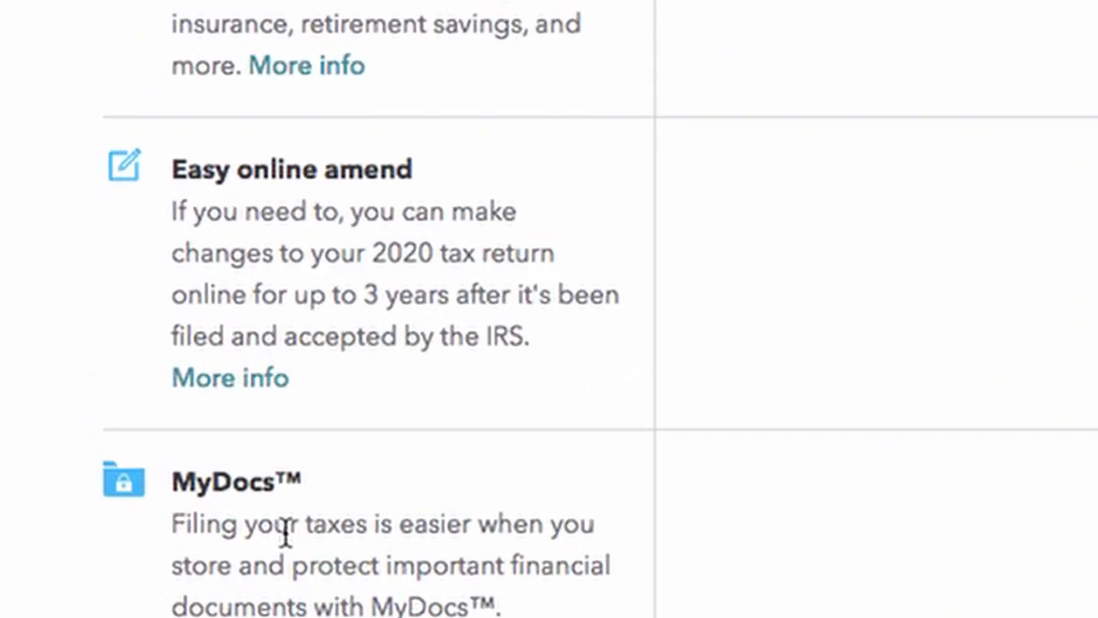
left_click_drag(169, 216, 513, 347)
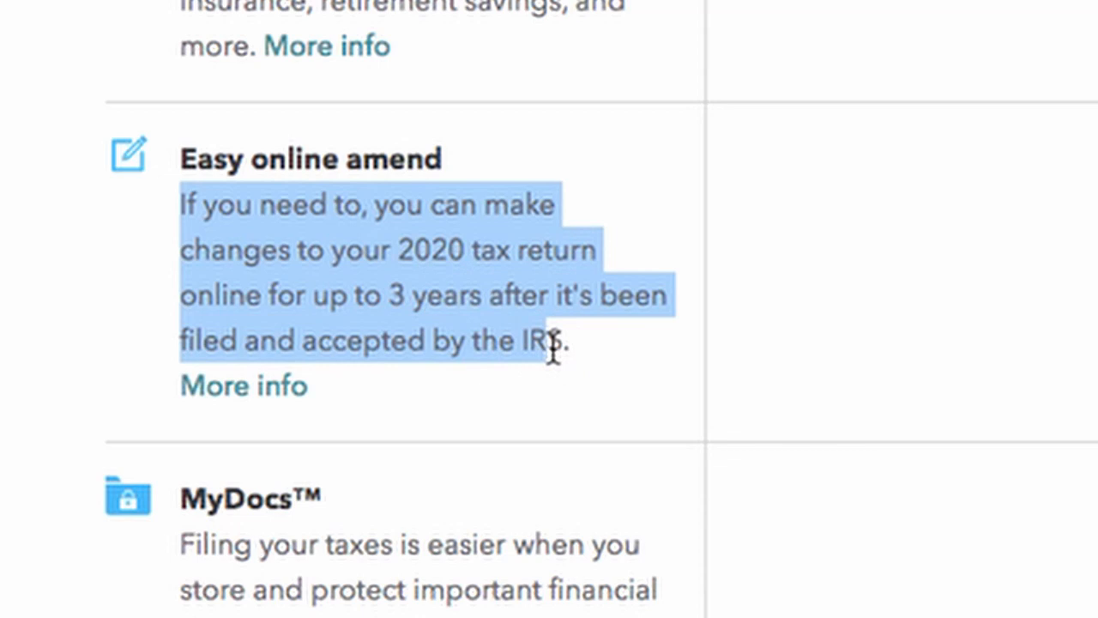
left_click_drag(182, 252, 616, 370)
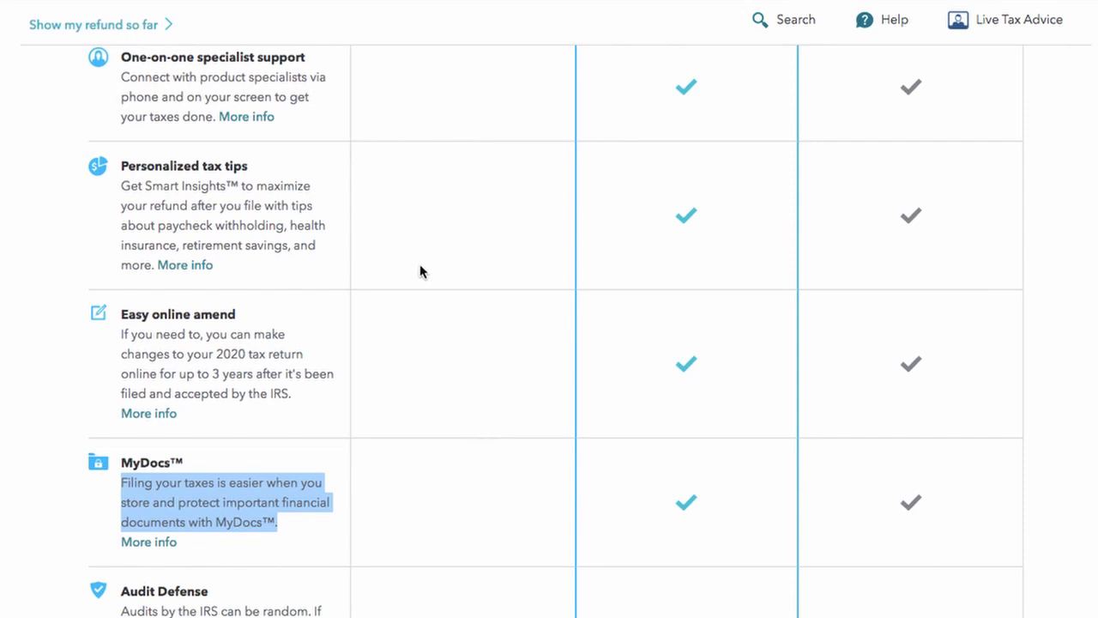
scroll(420, 271, "down", 10)
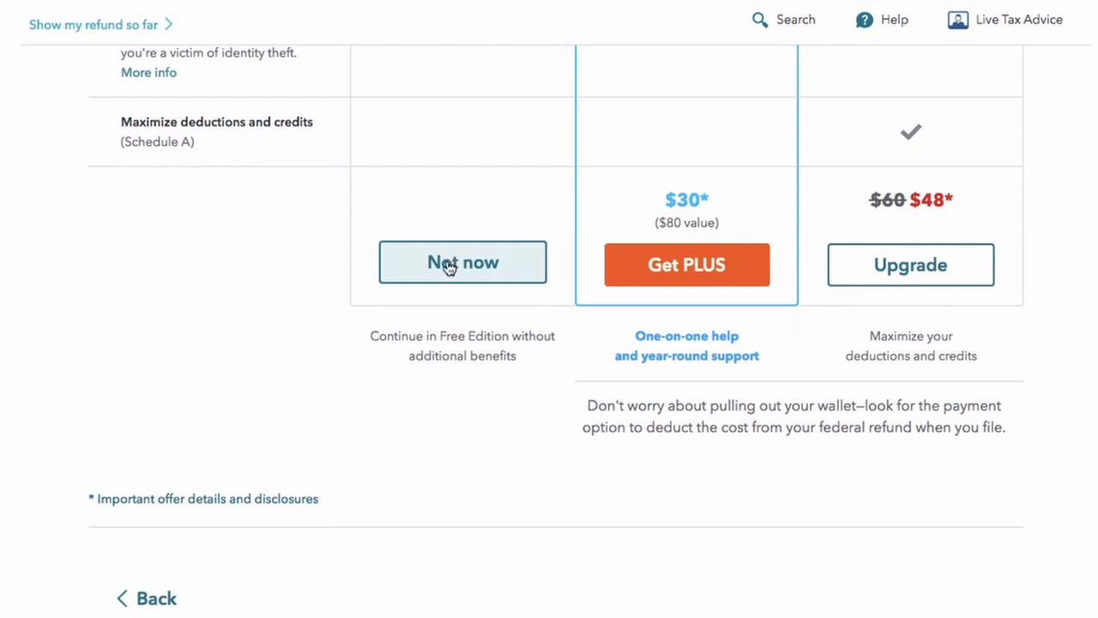
left_click(438, 275)
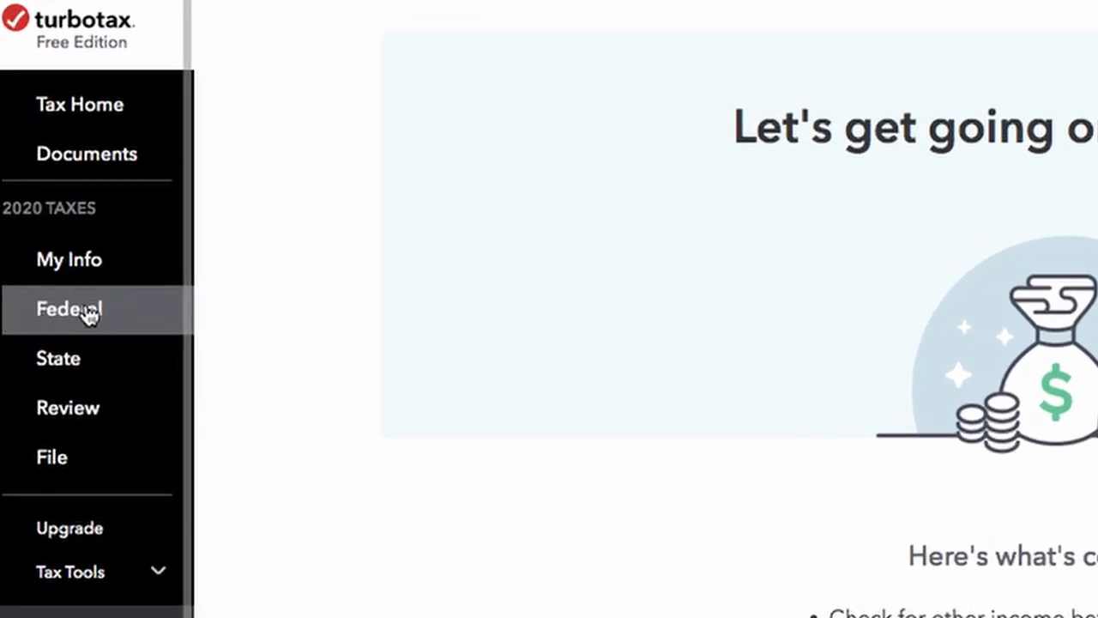
Step: Go back to My Info, then switch to the Federal section's Wages & Income intro
left_click(88, 258)
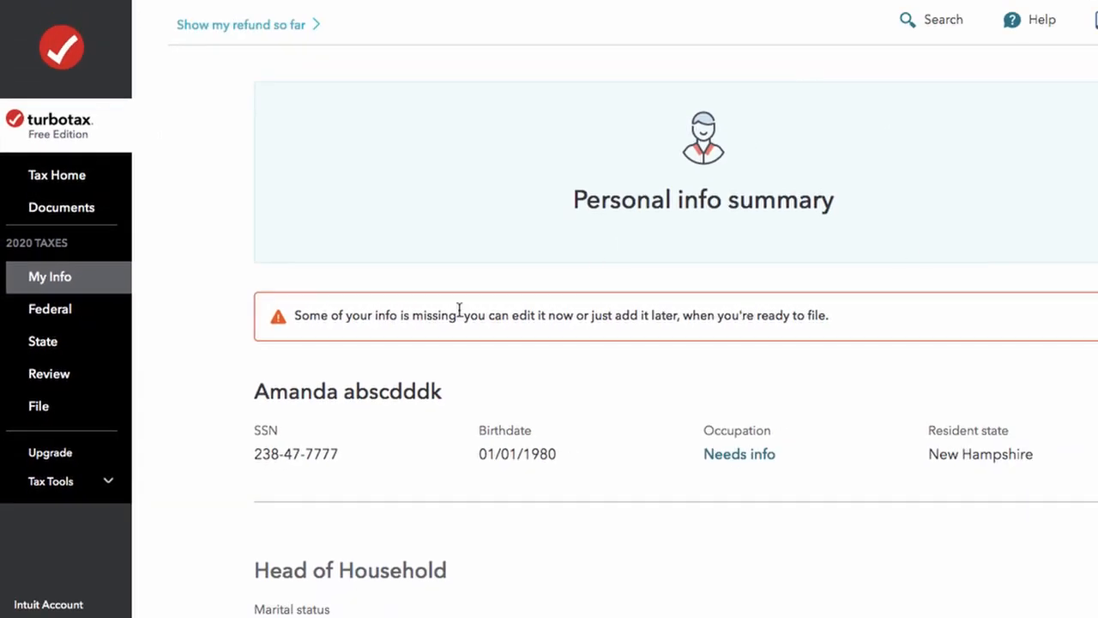
left_click(50, 316)
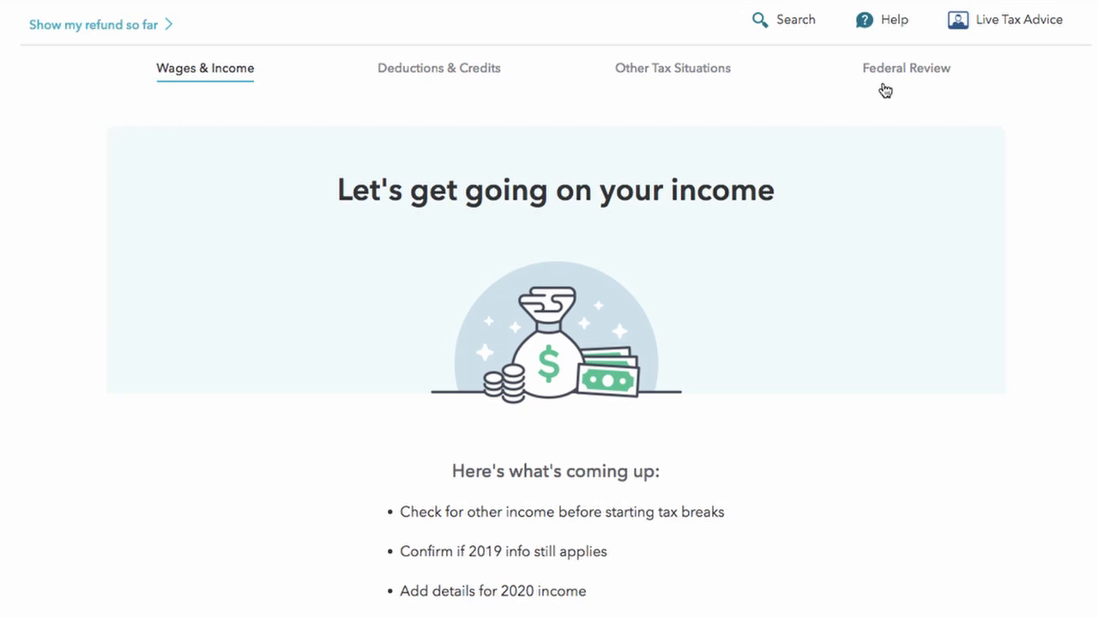
Step: Start the income questions and delete last year's 123 street Schedule E rental income
scroll(885, 90, "down", 2)
left_click(913, 537)
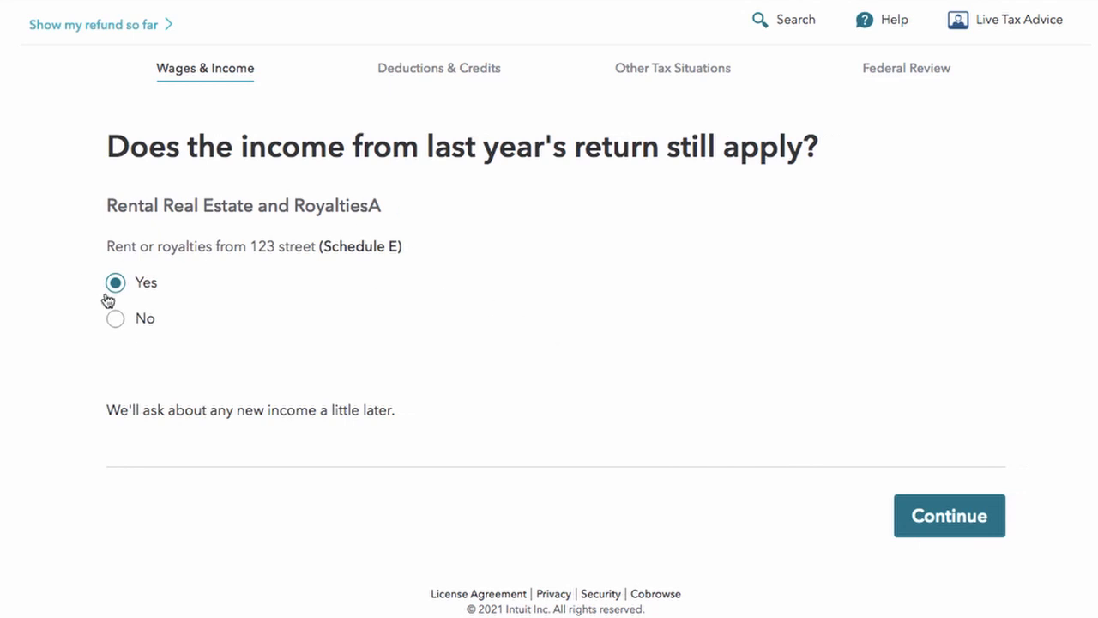
left_click(114, 318)
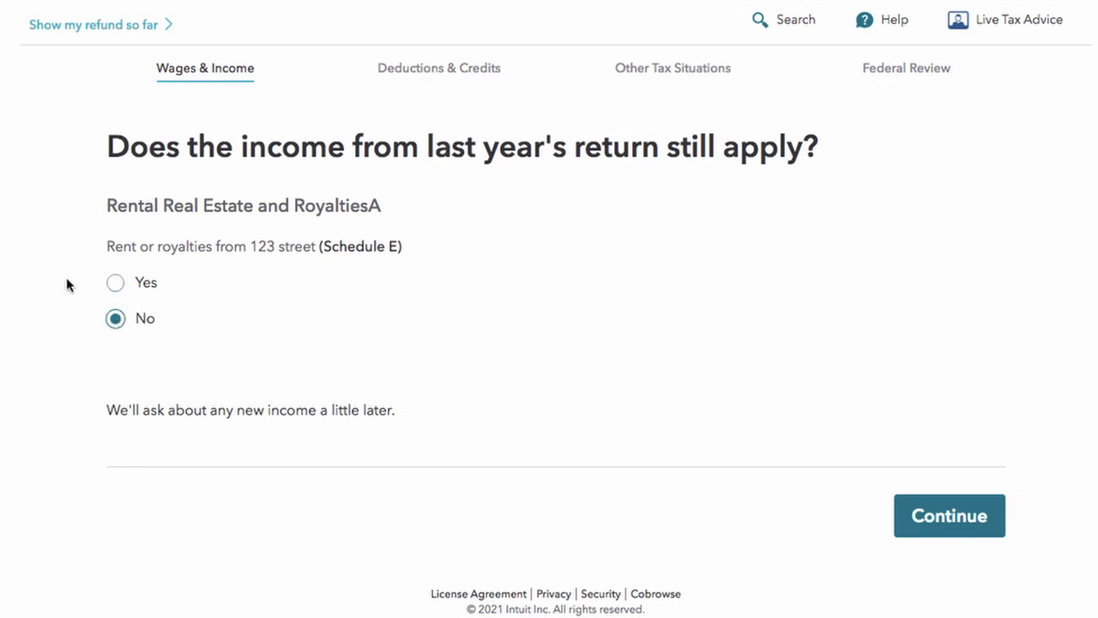
left_click(983, 522)
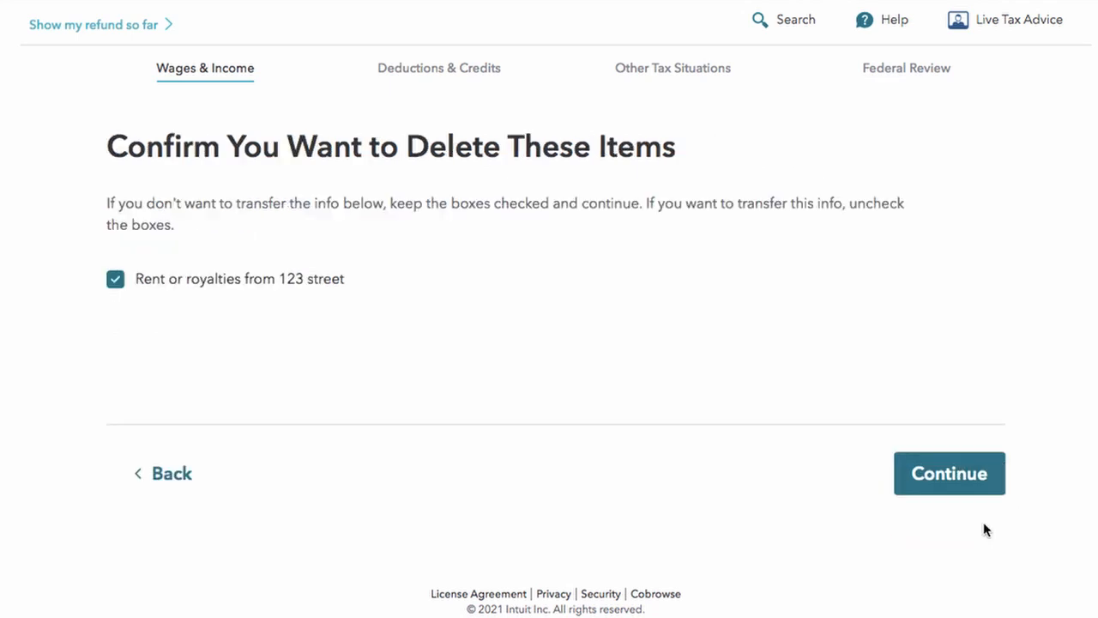
left_click(962, 468)
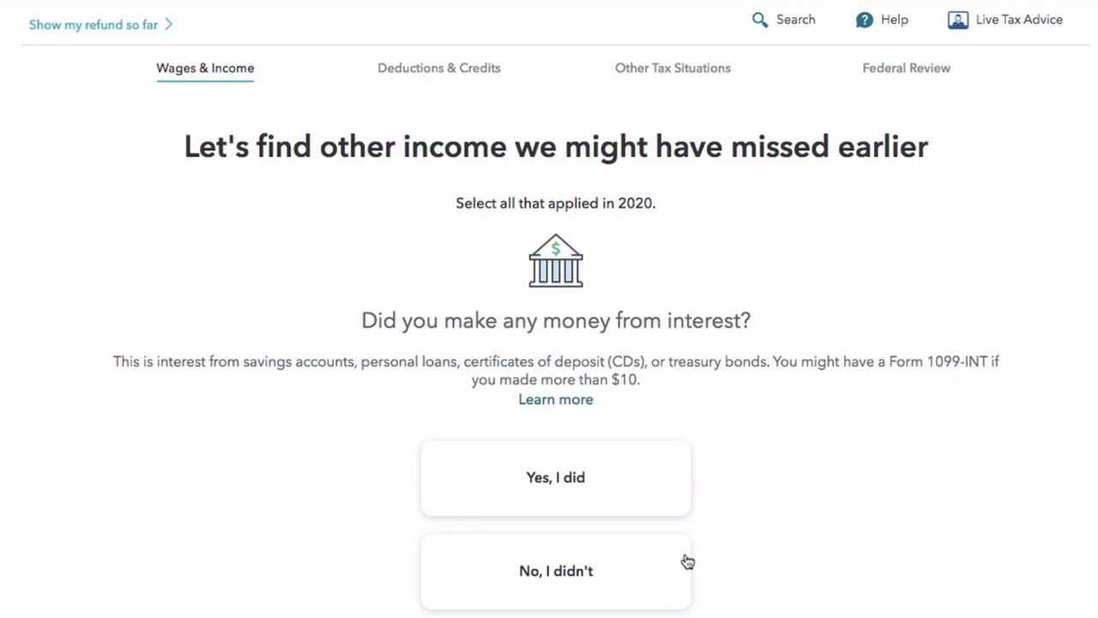
Step: Answer No to interest income, dividends, and foreign bank accounts or assets
left_click(579, 577)
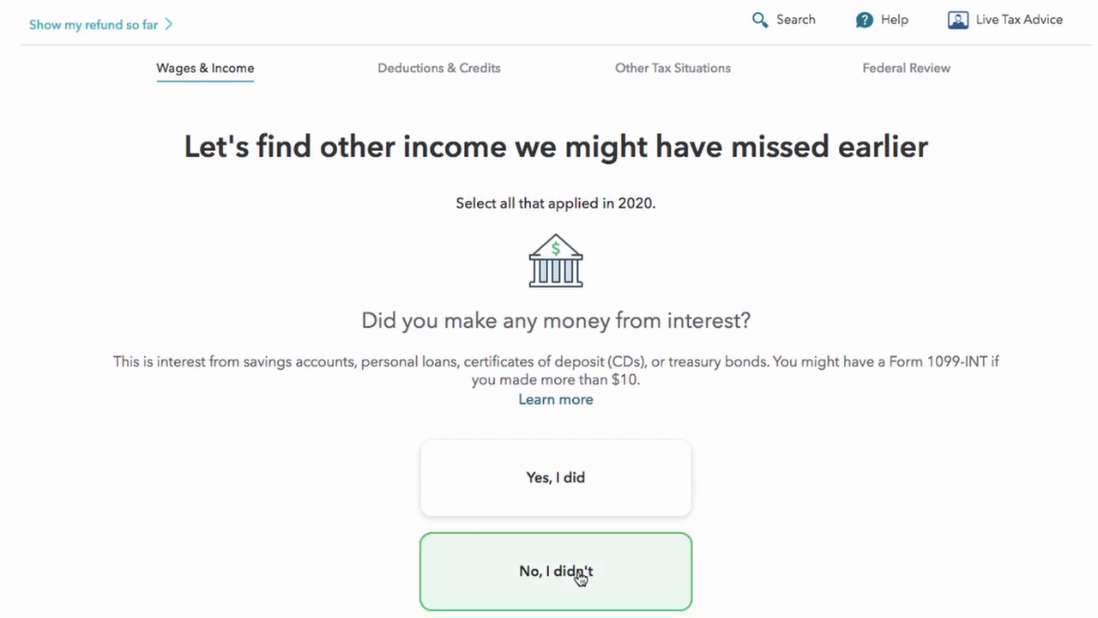
scroll(578, 540, "up", 5)
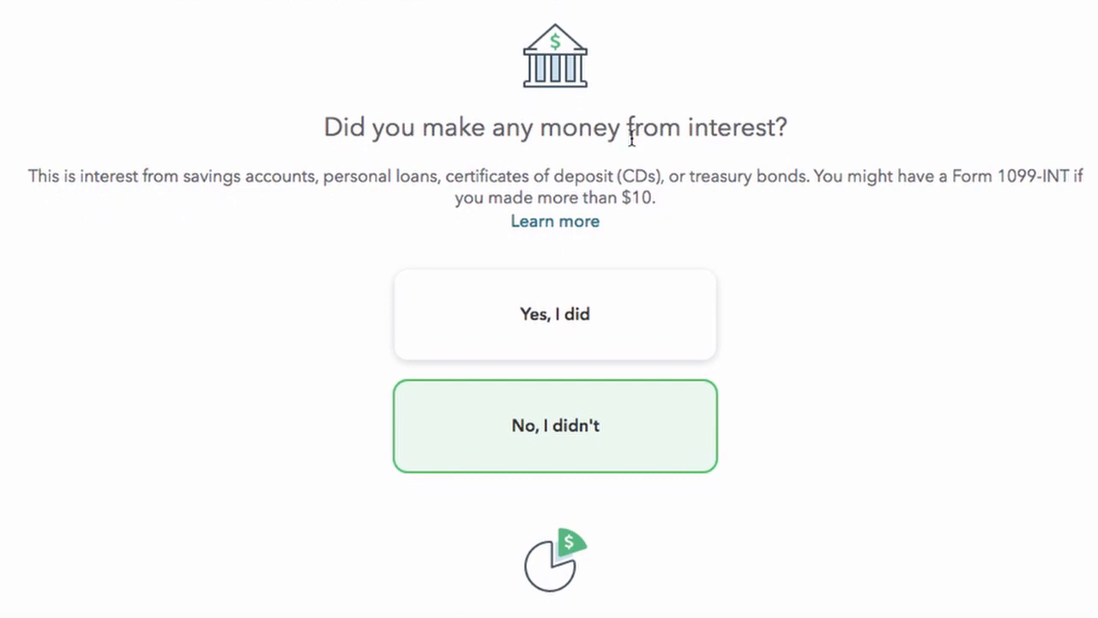
scroll(631, 137, "down", 5)
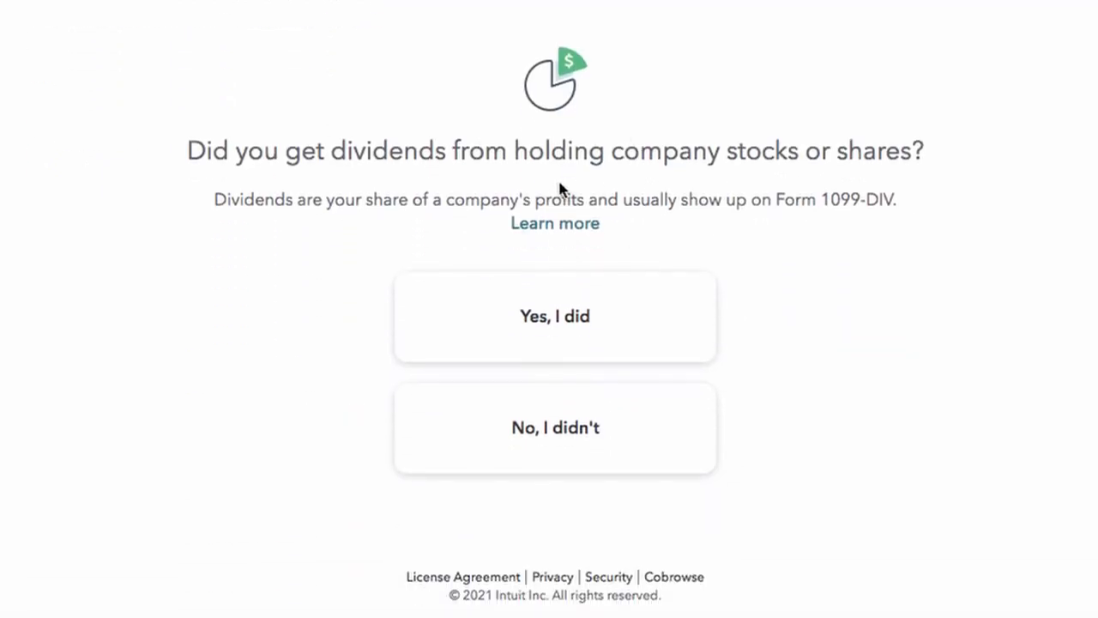
left_click(562, 432)
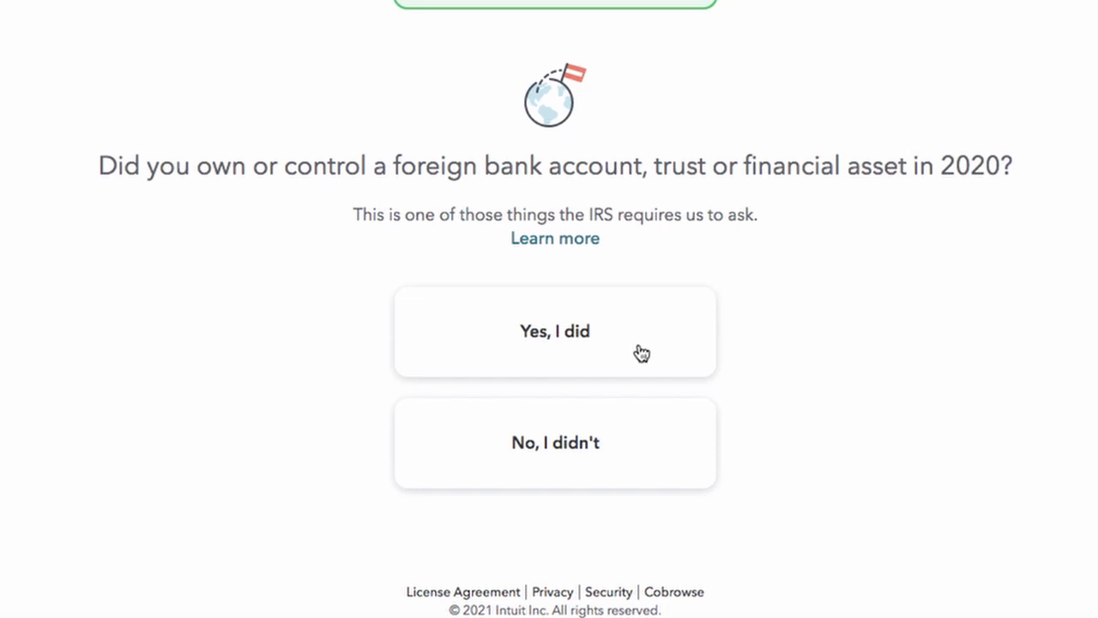
left_click(560, 454)
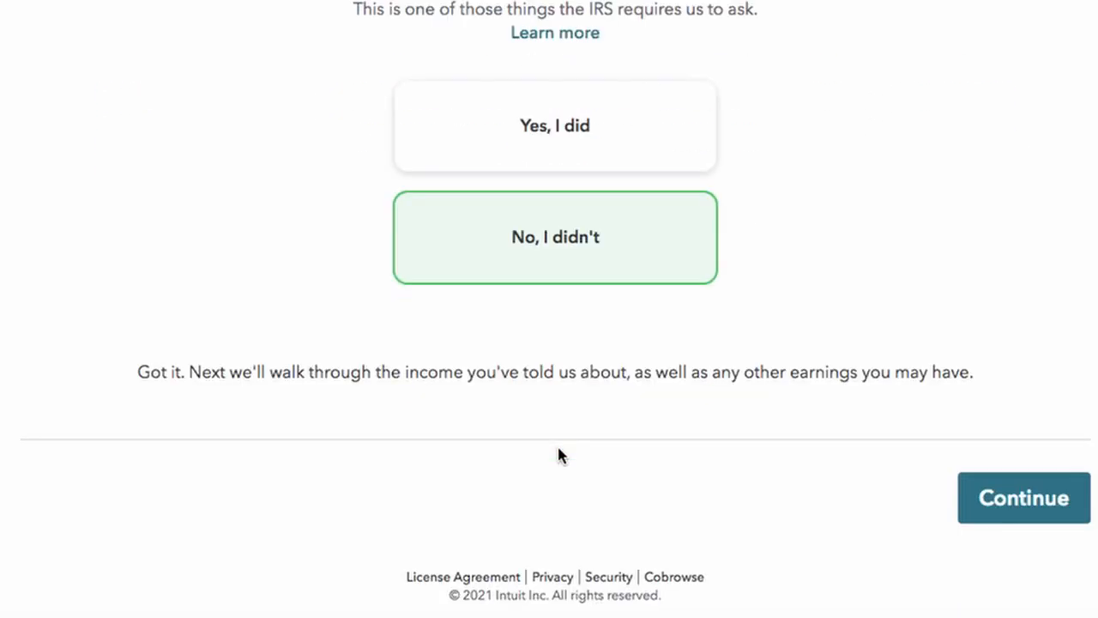
left_click(1056, 507)
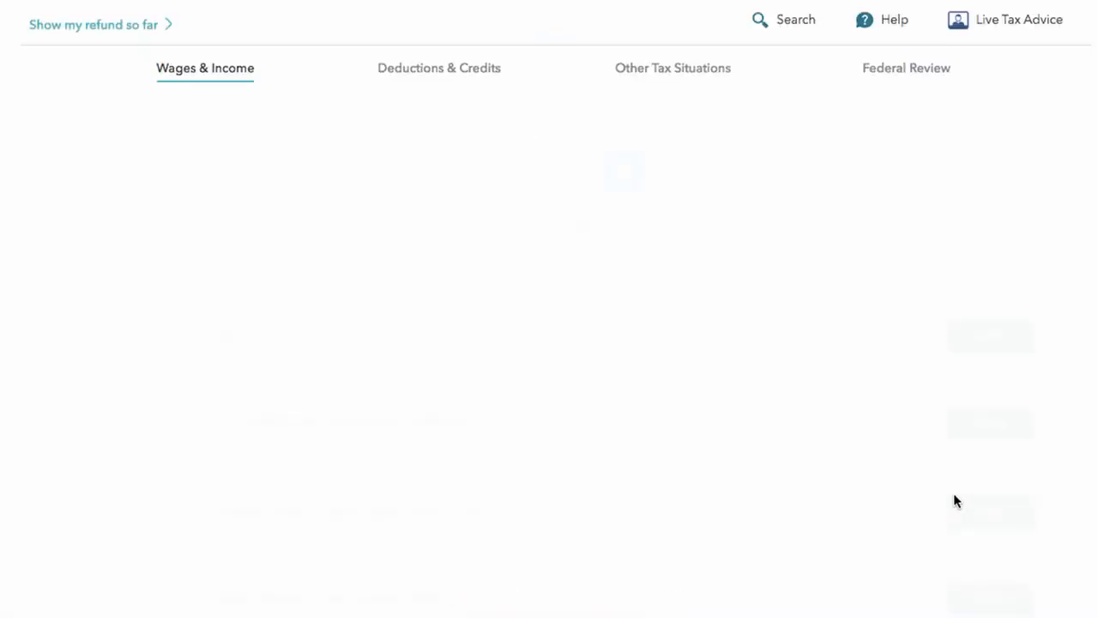
scroll(754, 542, "down", 6)
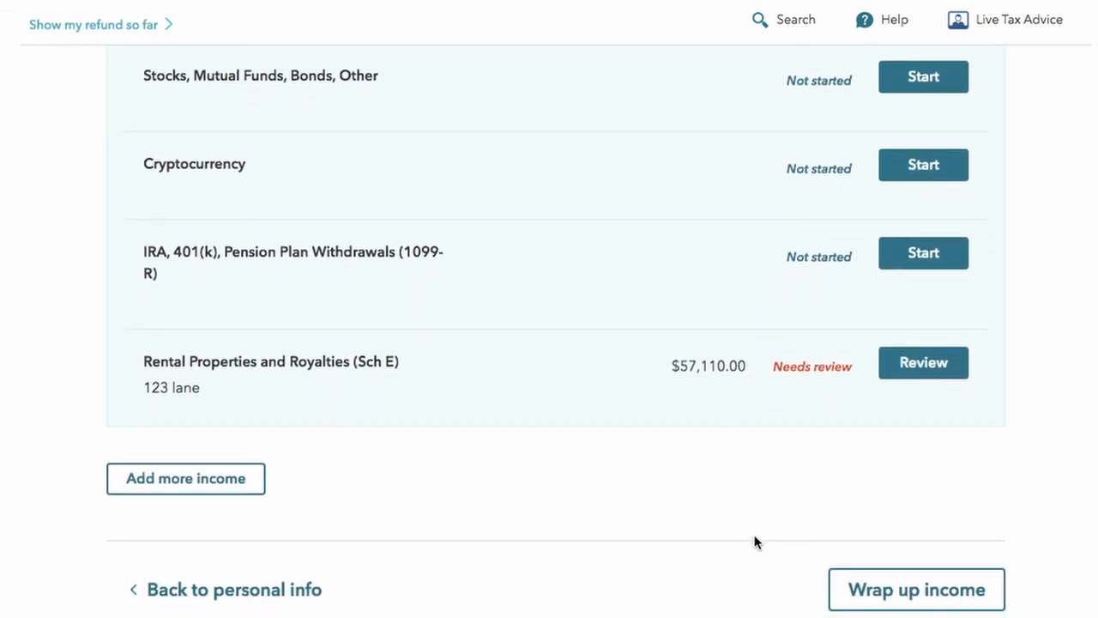
scroll(609, 542, "up", 2)
scroll(608, 543, "down", 3)
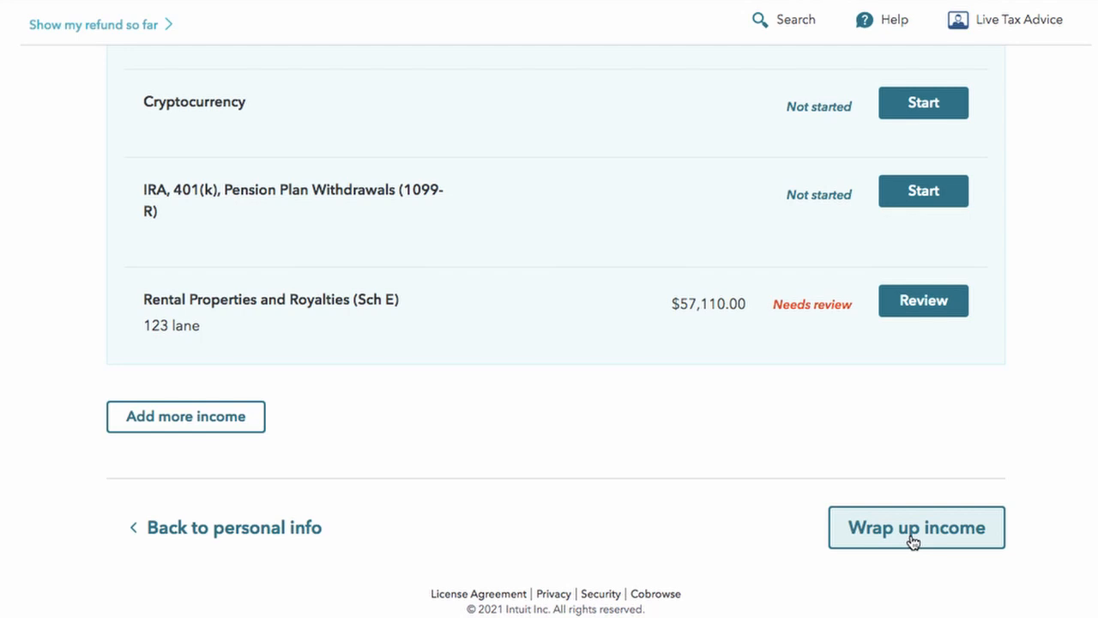
scroll(913, 541, "up", 6)
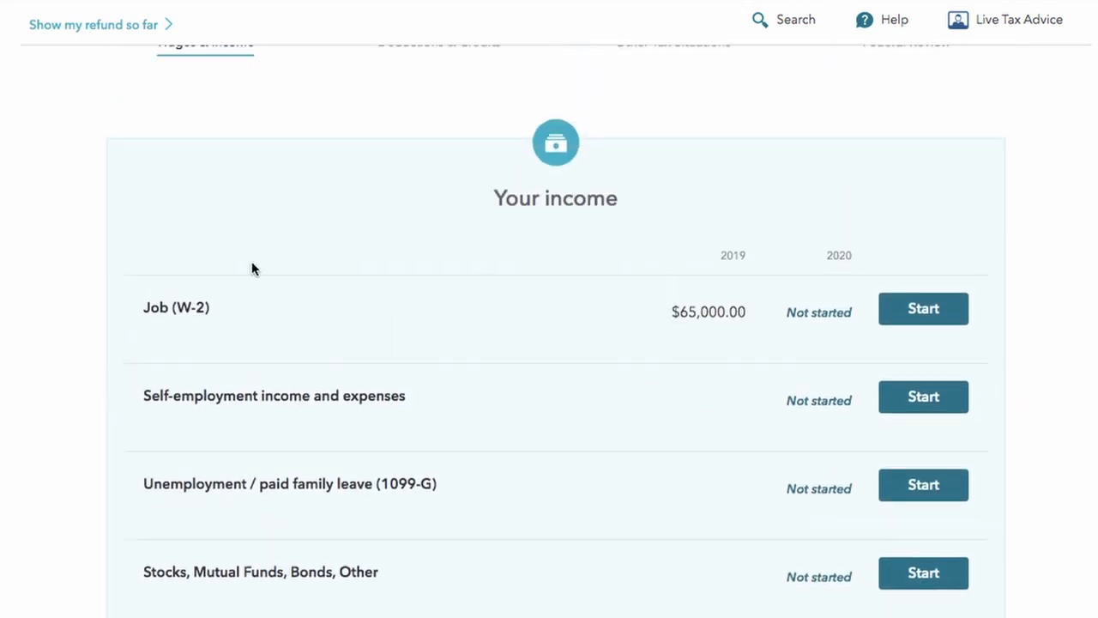
Step: Begin entering the Job (W-2) income and proceed to the W-2 form
left_click(915, 312)
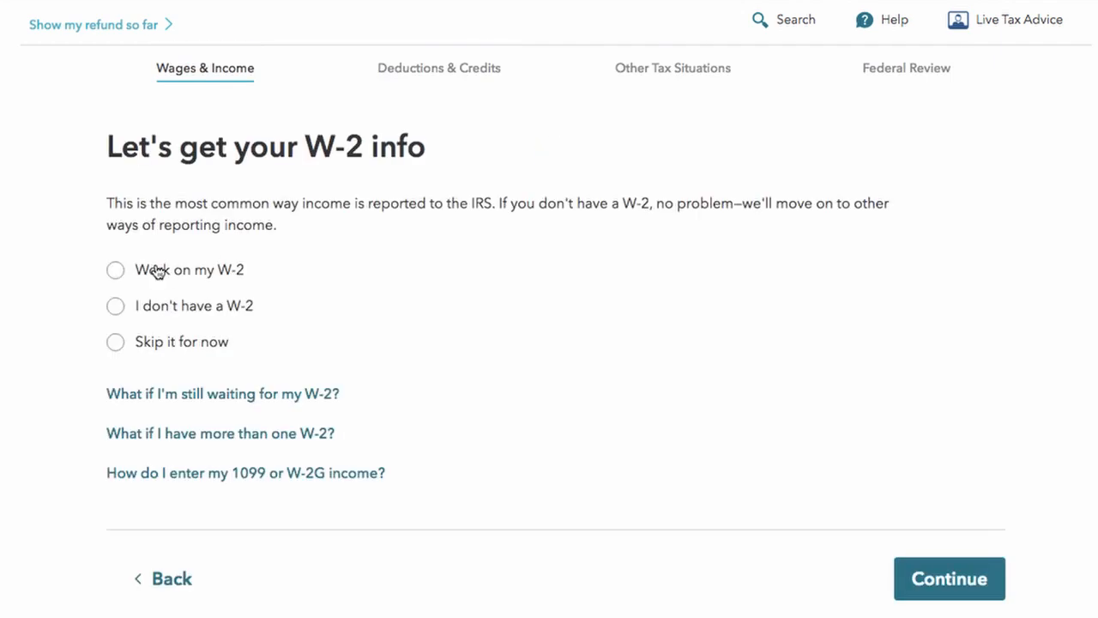
left_click(115, 270)
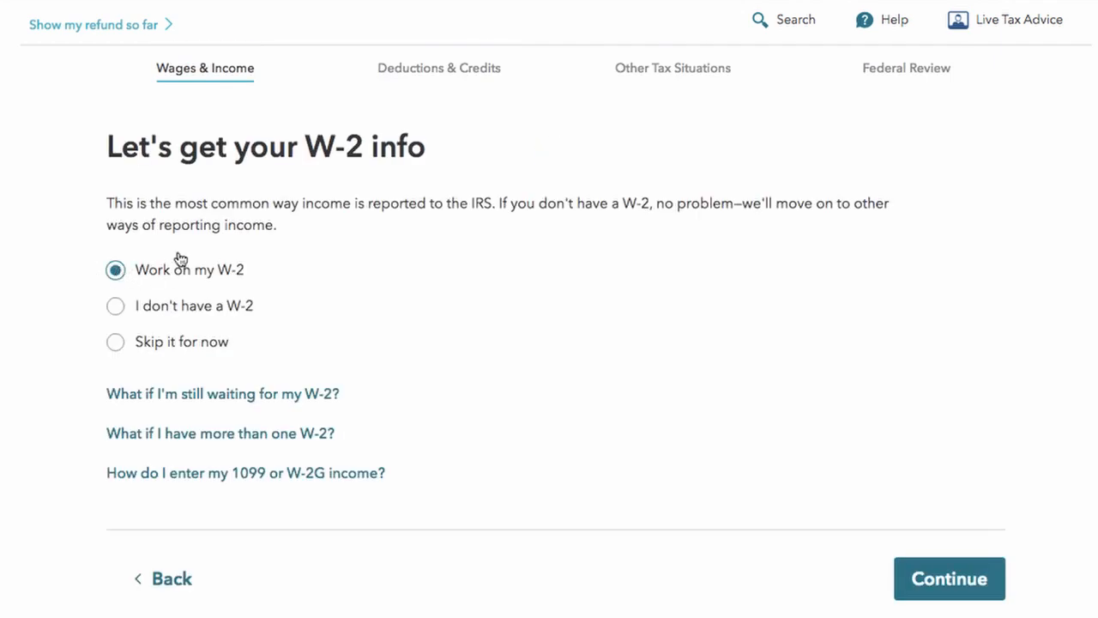
left_click(926, 585)
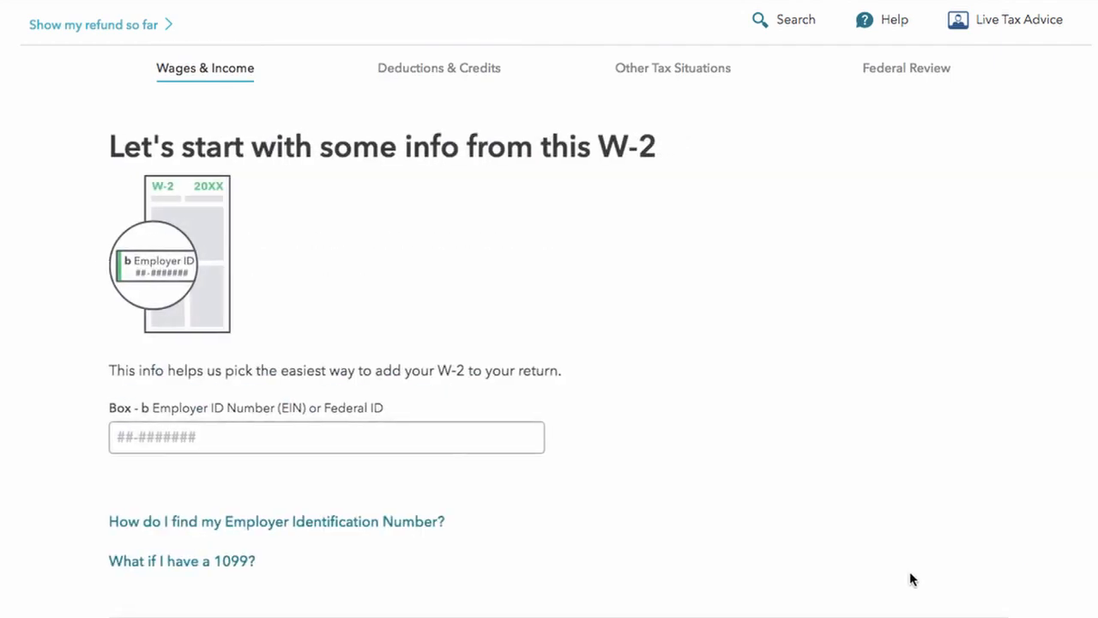
Step: Enter the employer's identification number in Box b and continue
scroll(369, 434, "down", 2)
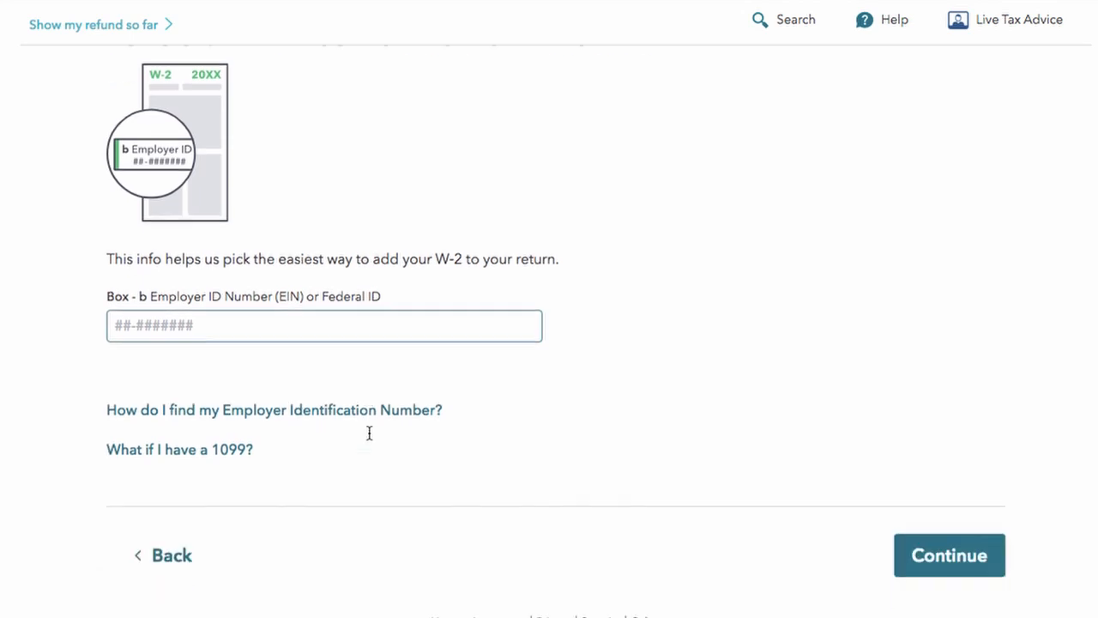
left_click(268, 302)
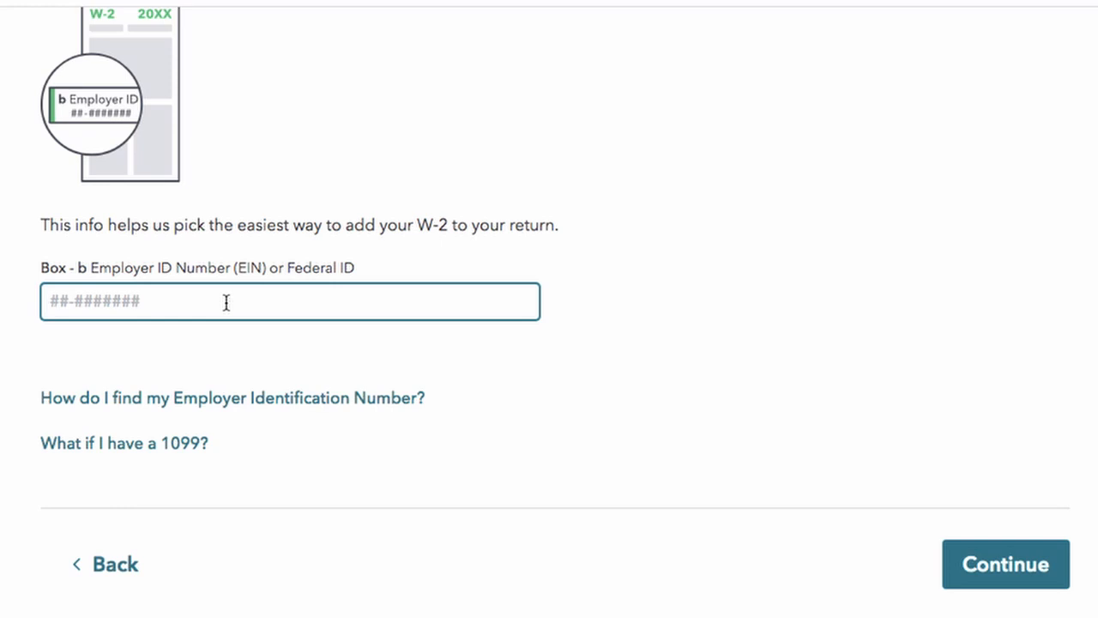
type("93-88888777")
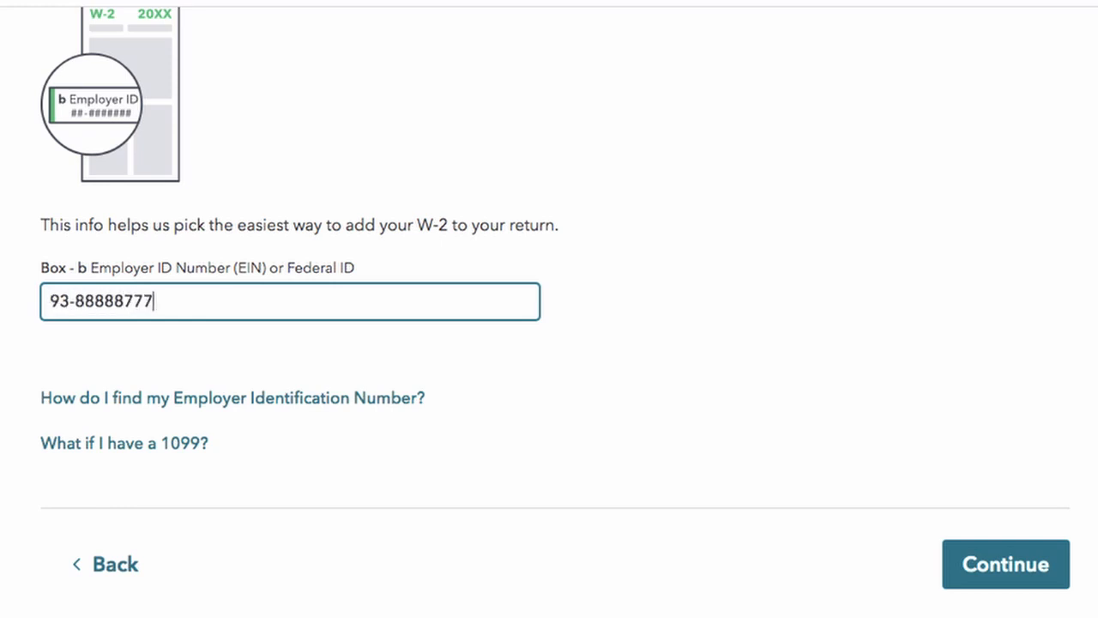
scroll(589, 489, "up", 1)
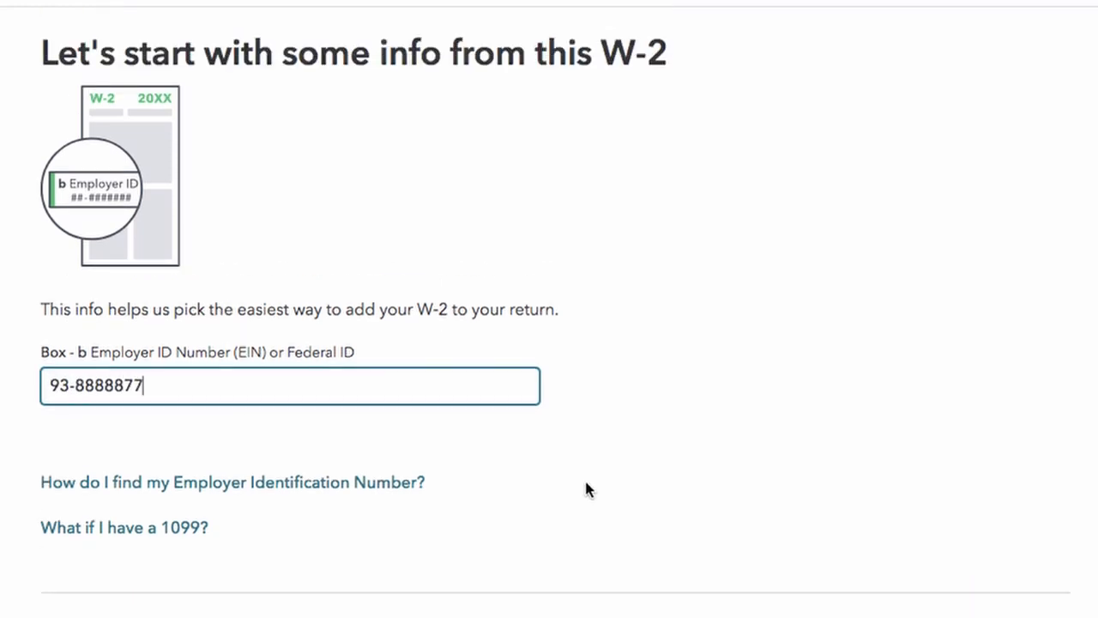
left_click(949, 605)
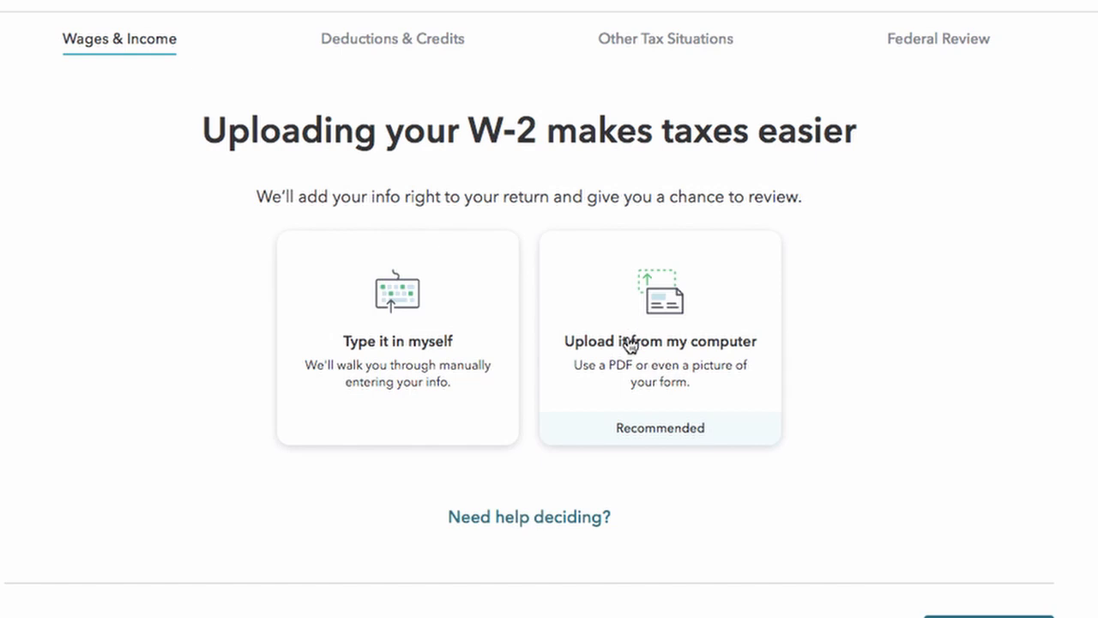
Step: Choose manual W-2 entry and enter employer name Ut Du LLC
left_click(388, 339)
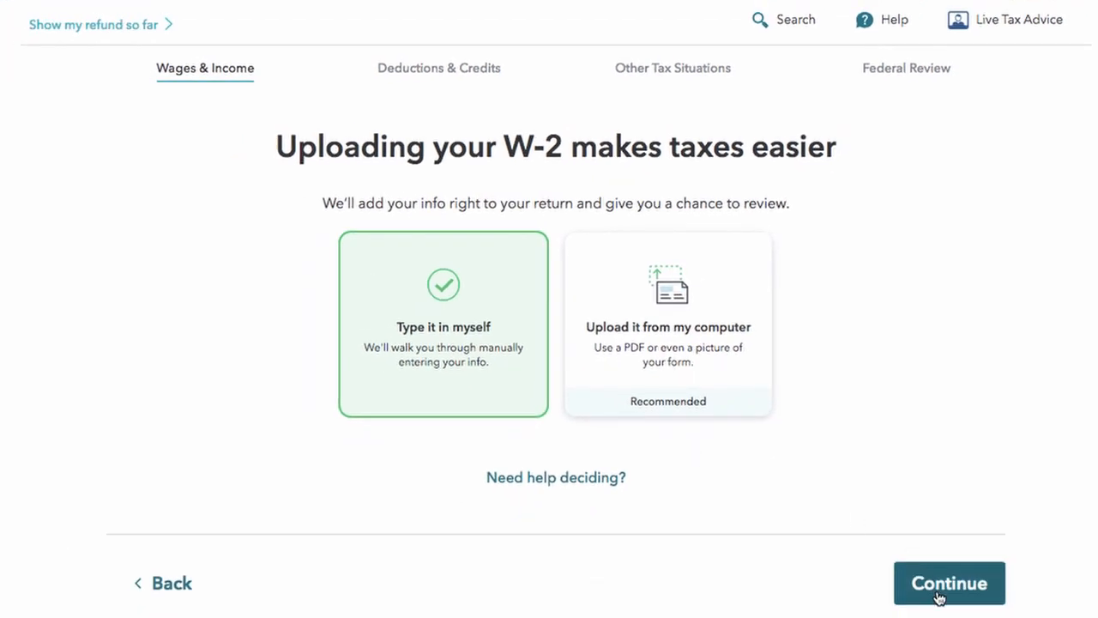
left_click(974, 590)
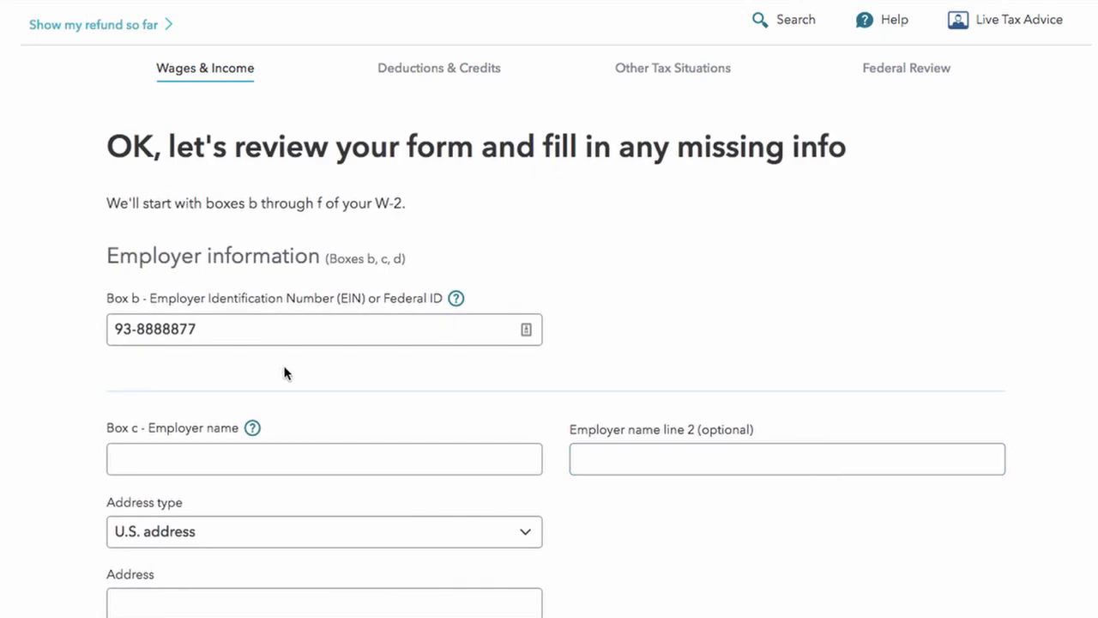
scroll(286, 374, "down", 1)
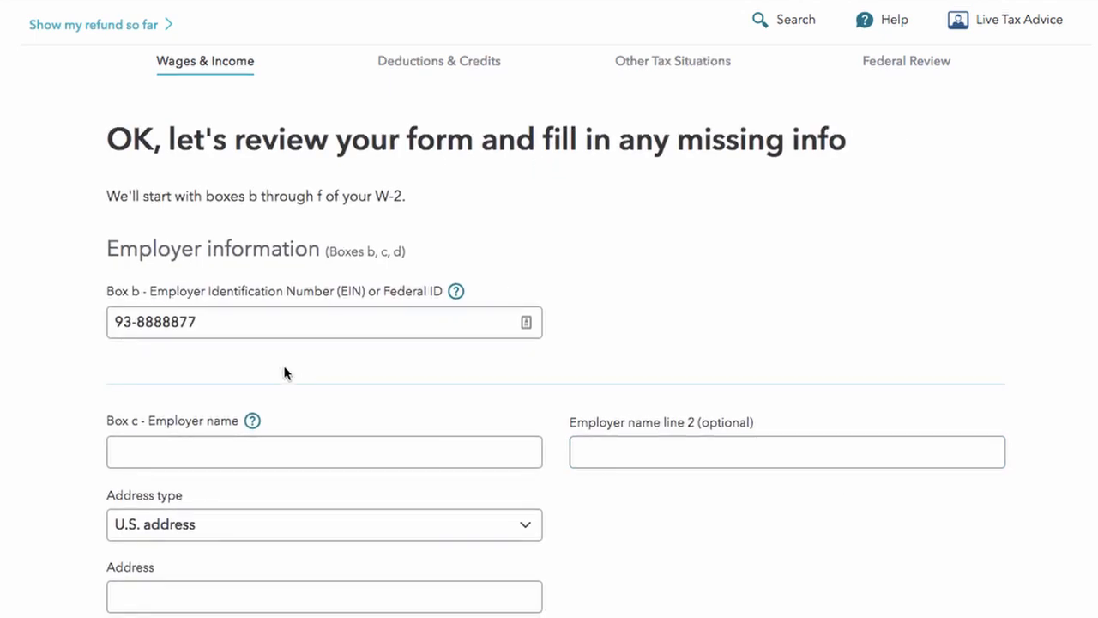
scroll(163, 547, "down", 1)
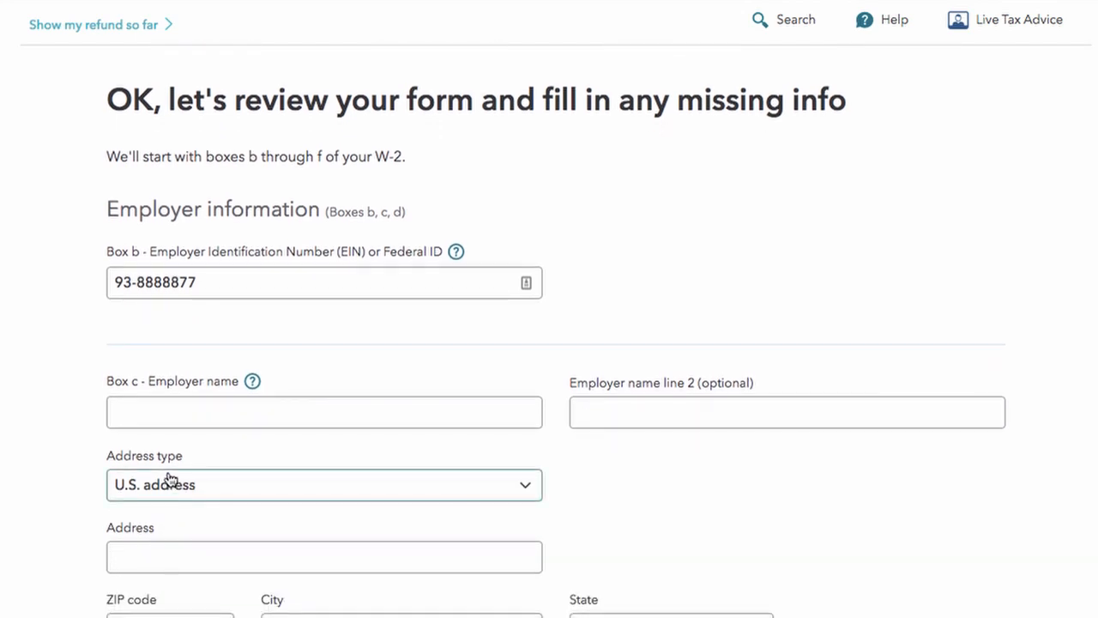
left_click(206, 417)
type("Ut Du LLC")
key("Tab")
Step: Fill in the employer's street address, ZIP code and city, then submit the employer details
scroll(178, 356, "down", 5)
left_click(177, 357)
type("Salem NH")
key("BackSpace")
key("BackSpace")
key("BackSpace")
key("Tab")
type("03079")
key("Tab")
type("Salem")
key("BackSpace")
key("BackSpace")
key("BackSpace")
key("BackSpace")
key("BackSpace")
key("Tab")
scroll(582, 467, "down", 3)
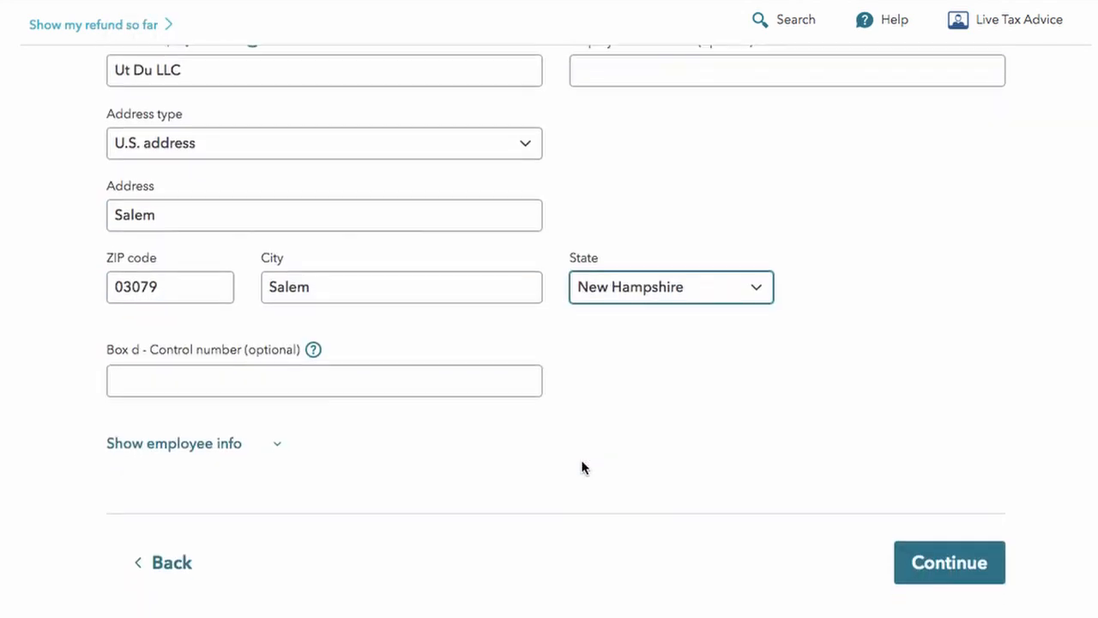
left_click(950, 563)
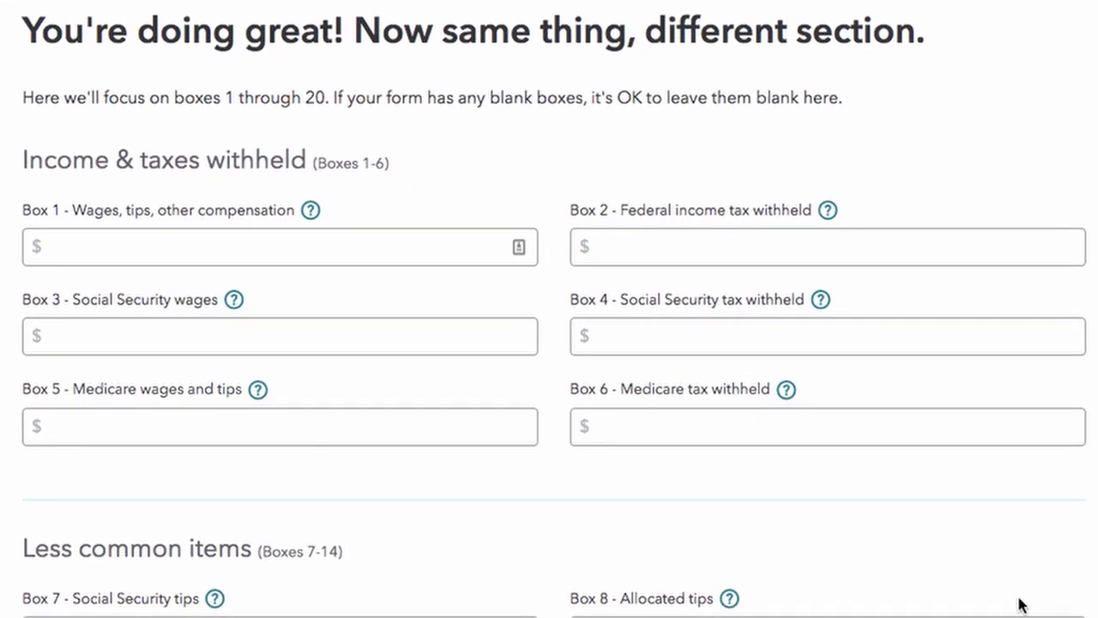
Step: Enter $40,000 wages in Boxes 1, 3 and 5
left_click(103, 256)
type("40,000")
left_click(73, 335)
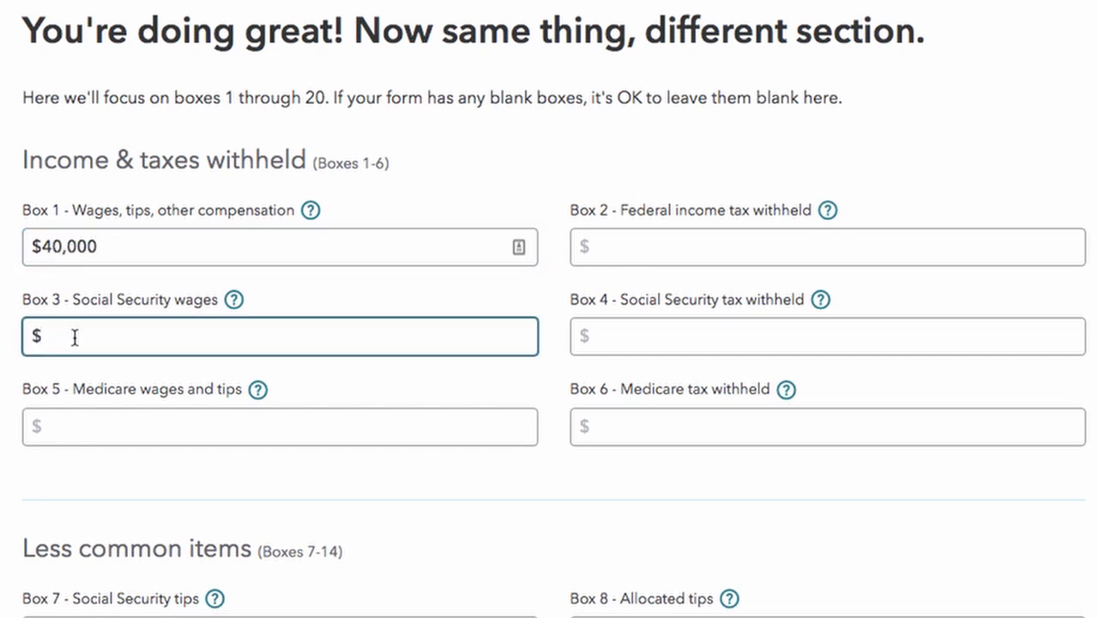
type("400000")
key("Tab")
left_click(91, 424)
type("40,000")
key("Tab")
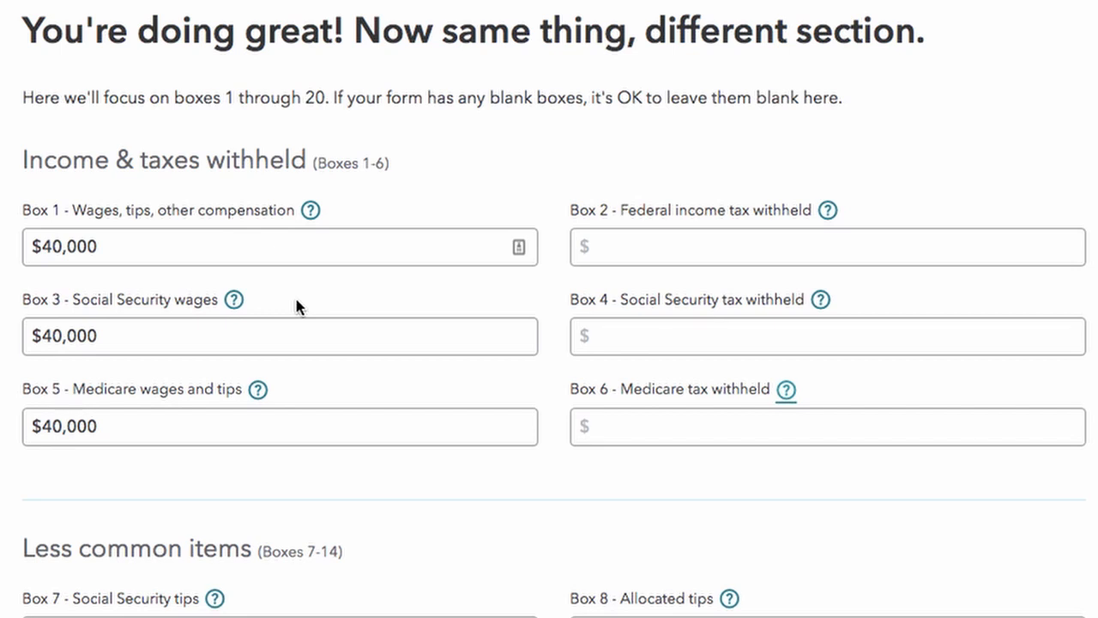
Step: Enter withholding of $2,800 in Box 2, $2,480 in Box 4 and $580 in Box 6
left_click(782, 243)
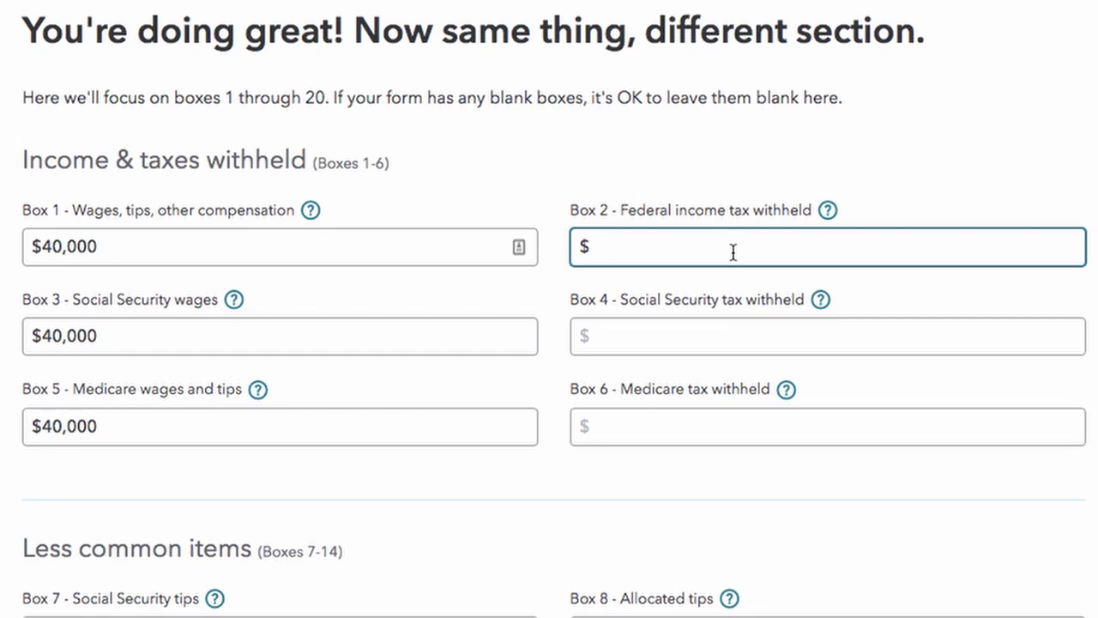
type("2800")
left_click(701, 343)
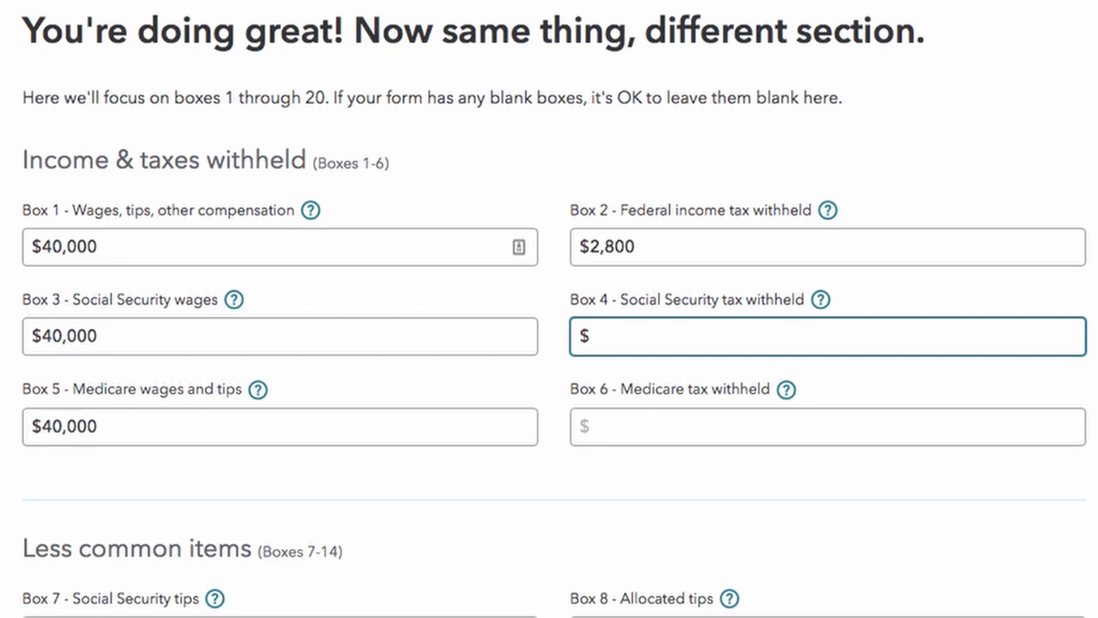
type("2,480")
left_click(323, 450)
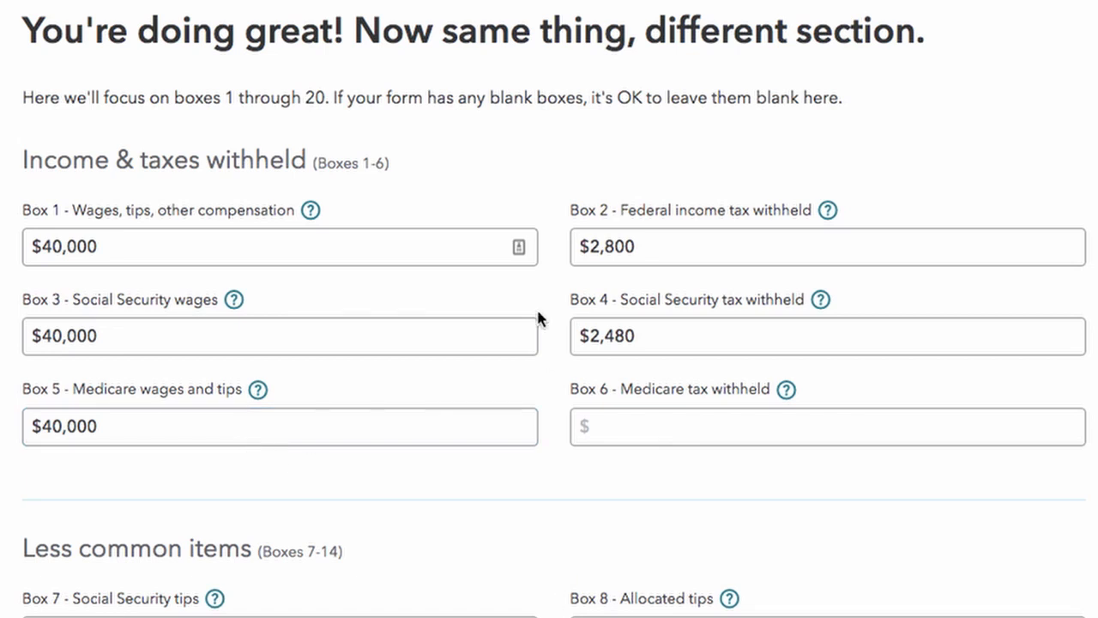
left_click(633, 427)
type("580")
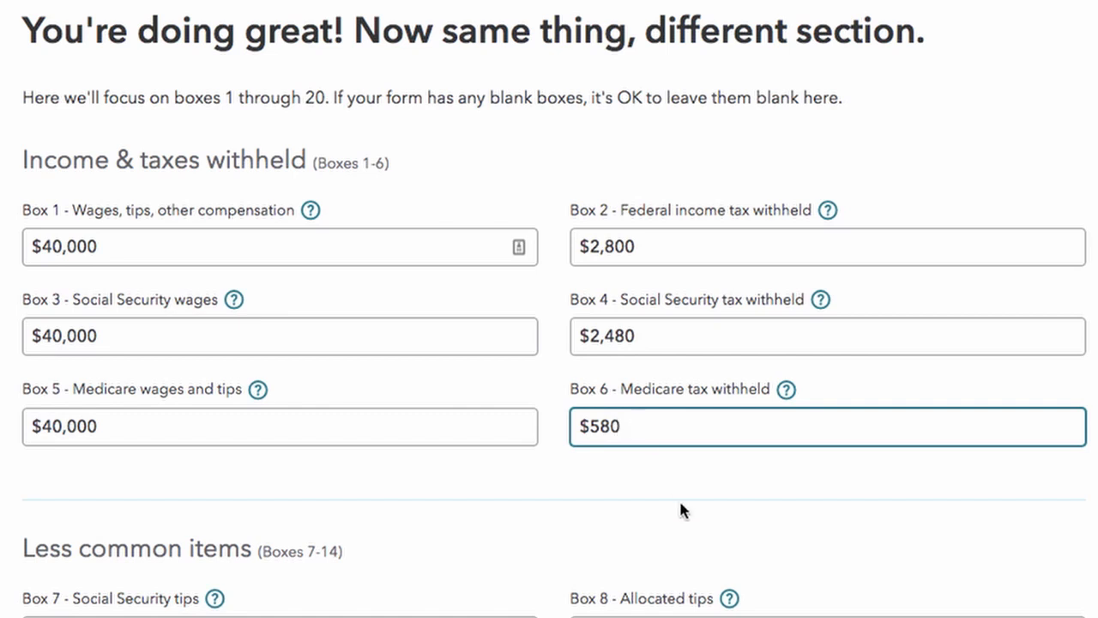
Step: Record Box 12 code DD employer health coverage of $5,000
left_click(648, 523)
scroll(647, 523, "down", 3)
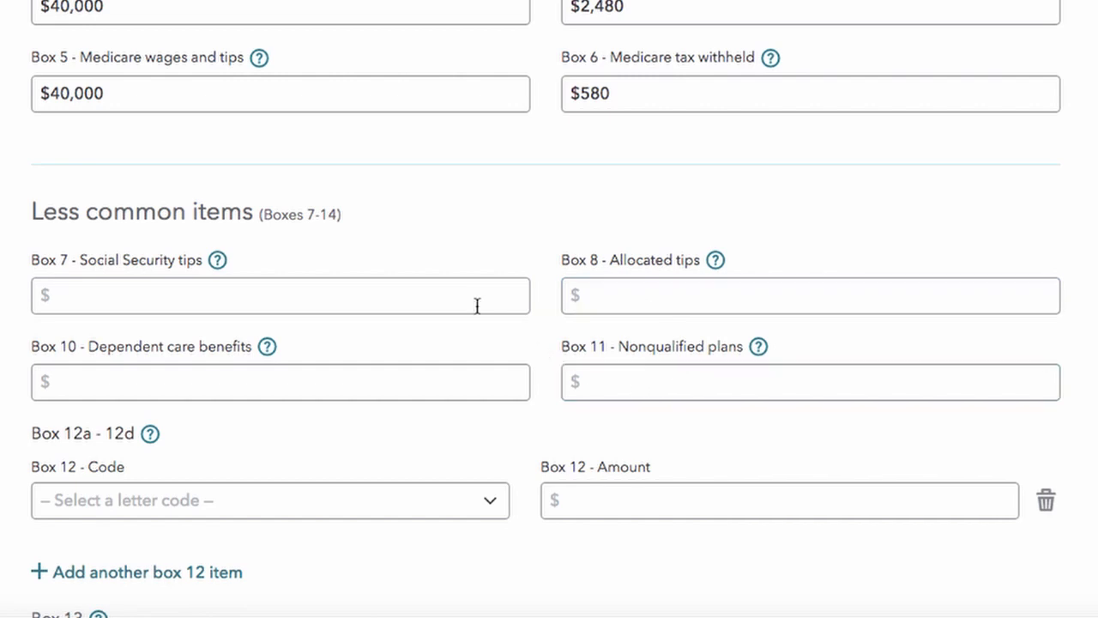
scroll(355, 344, "down", 1)
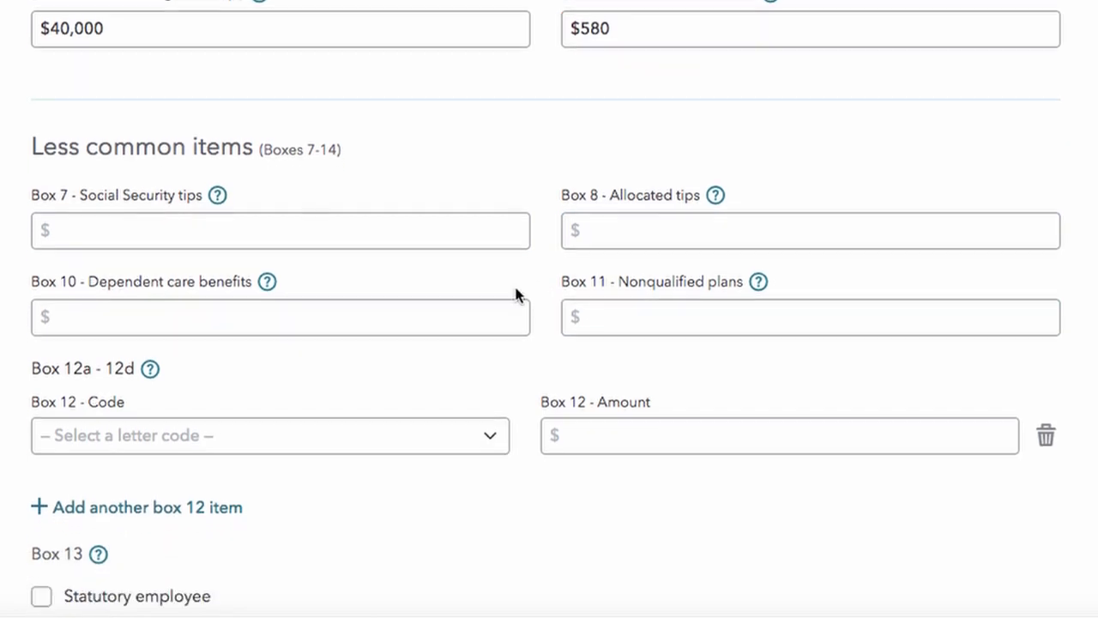
scroll(167, 386, "down", 1)
left_click(168, 386)
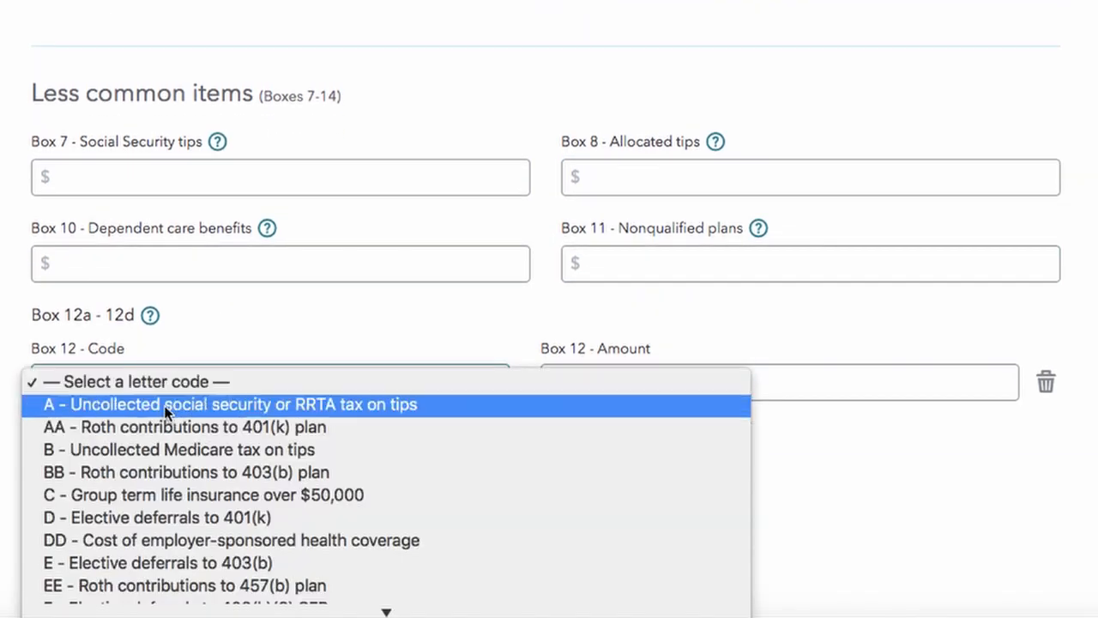
scroll(154, 515, "down", 1)
left_click(159, 523)
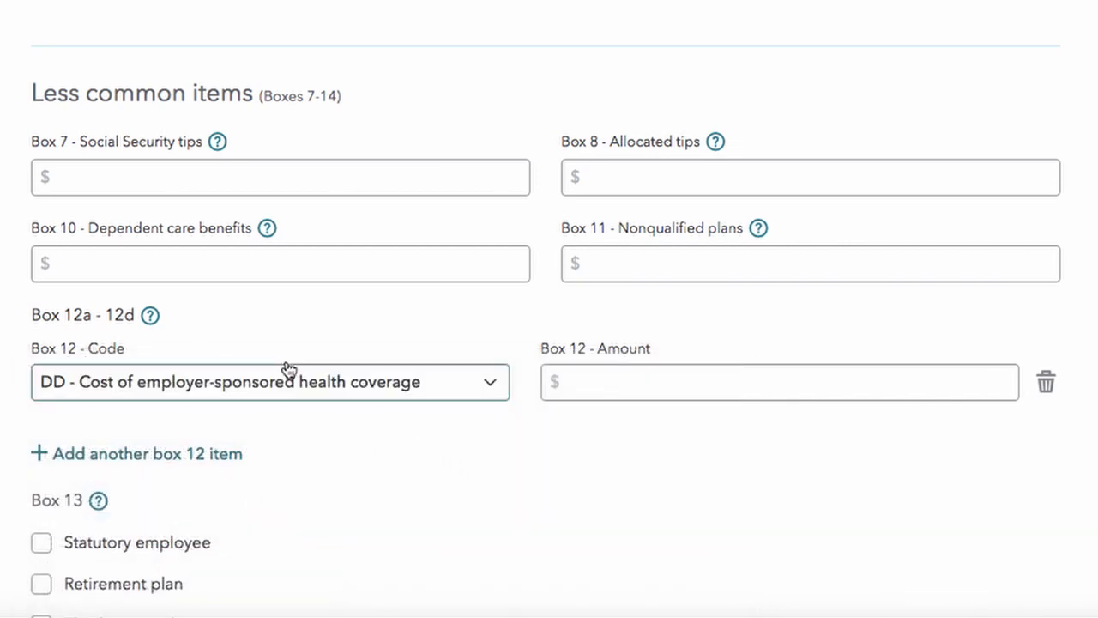
left_click(642, 372)
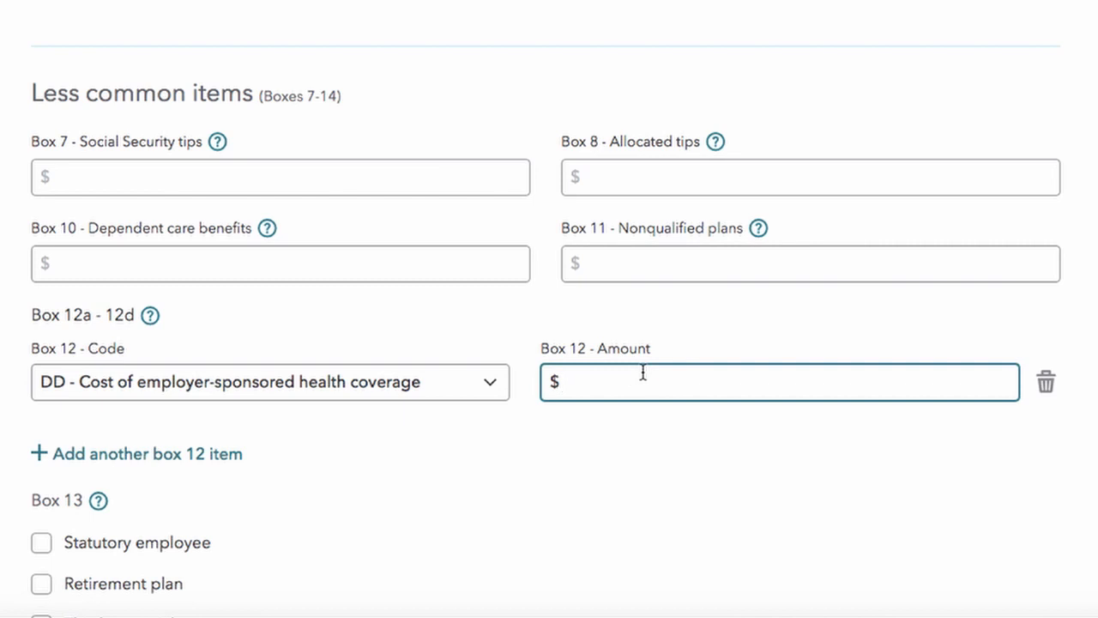
type("5,000")
left_click(535, 468)
Step: Check Retirement plan in Box 13 and add a second Box 14 row
scroll(535, 473, "down", 3)
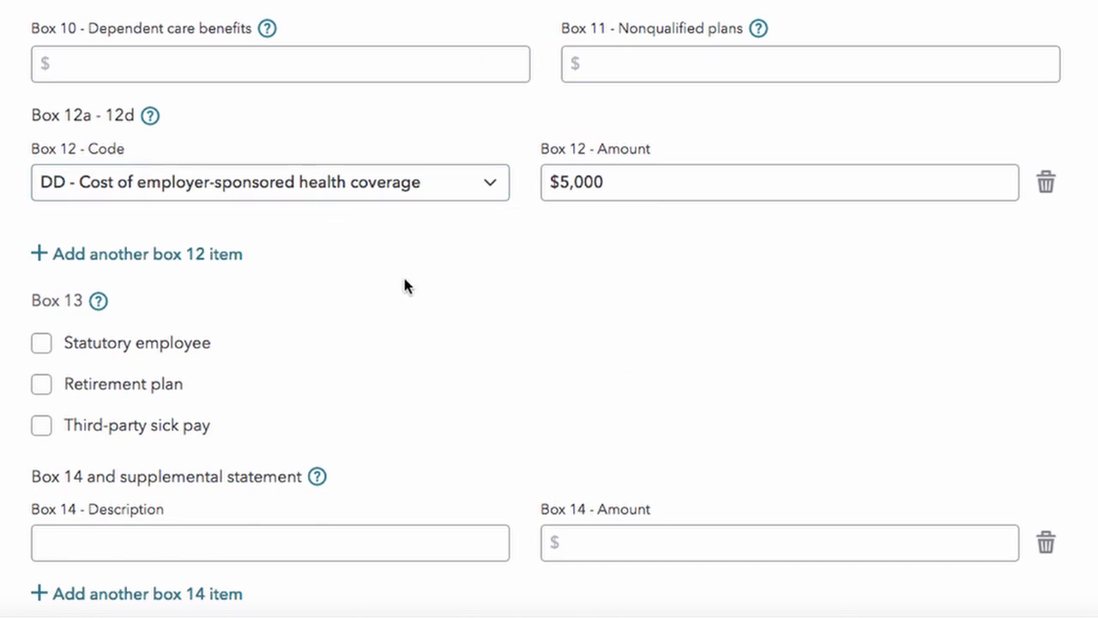
scroll(404, 286, "down", 1)
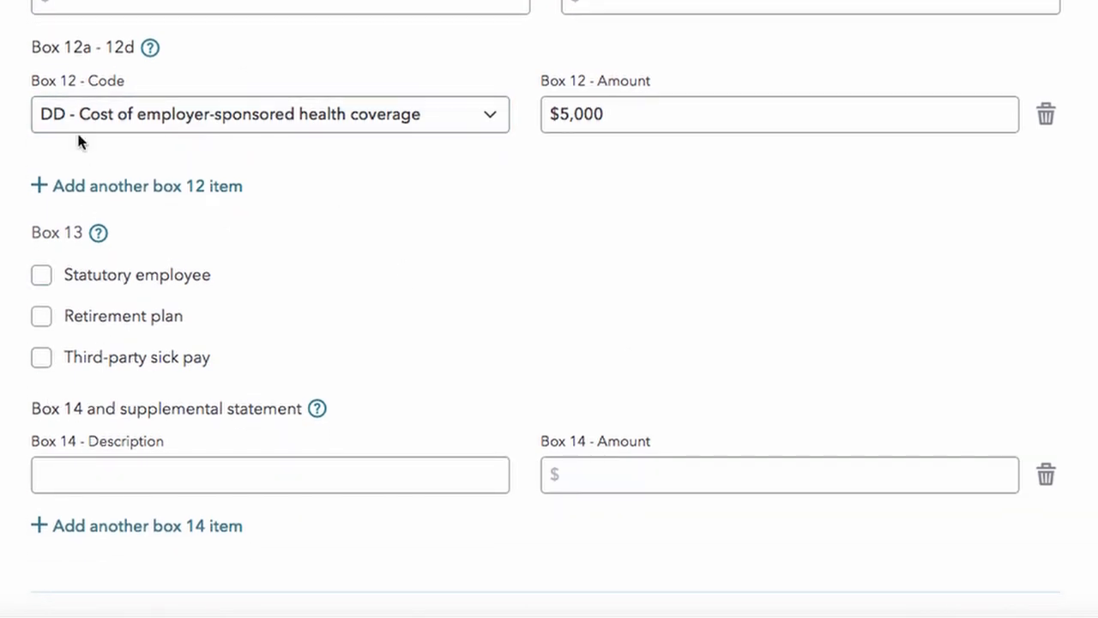
left_click(129, 319)
scroll(39, 337, "down", 2)
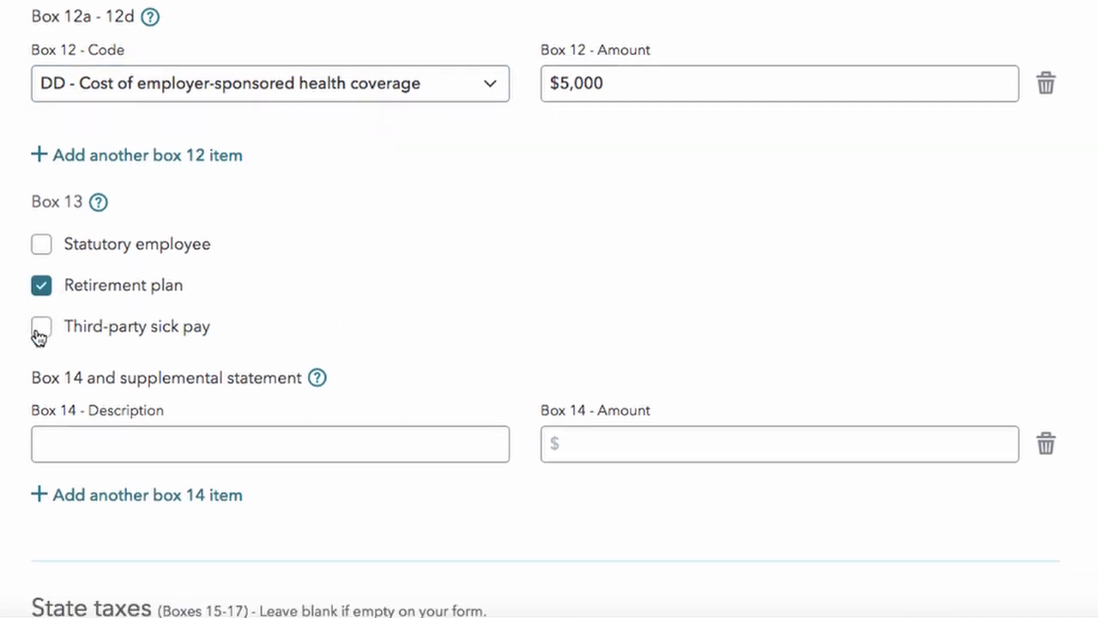
scroll(60, 318, "down", 1)
left_click(90, 289)
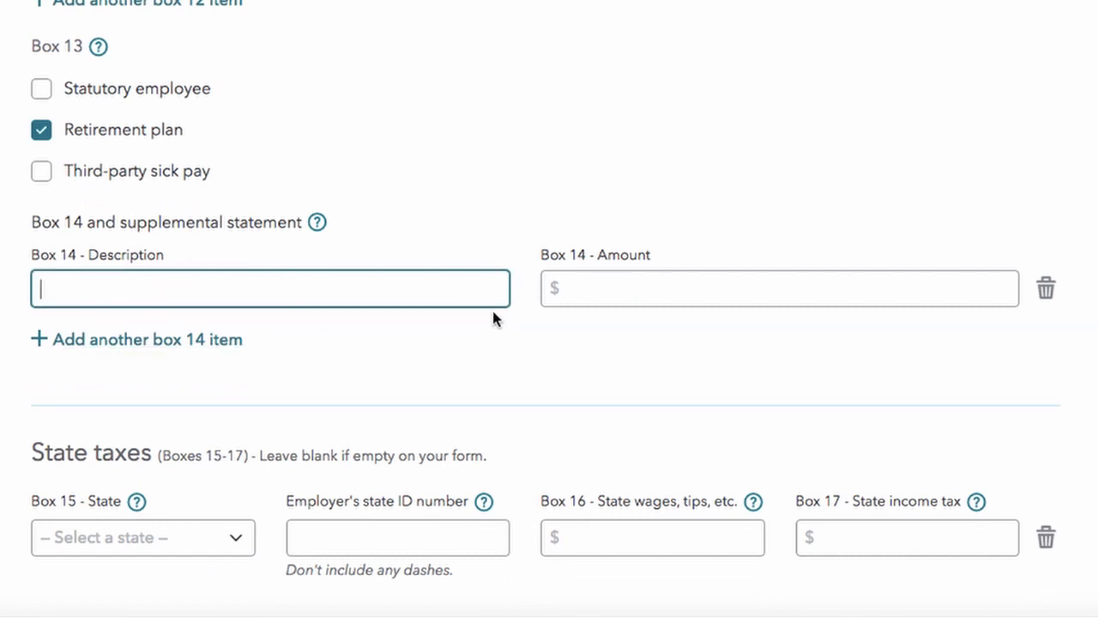
left_click(614, 306)
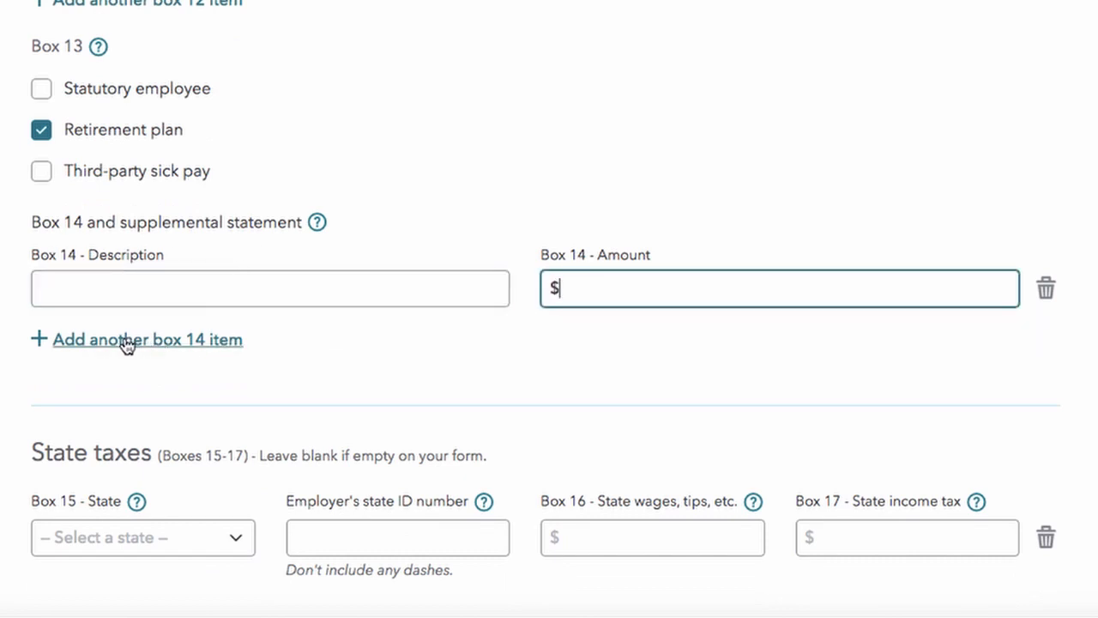
left_click(95, 347)
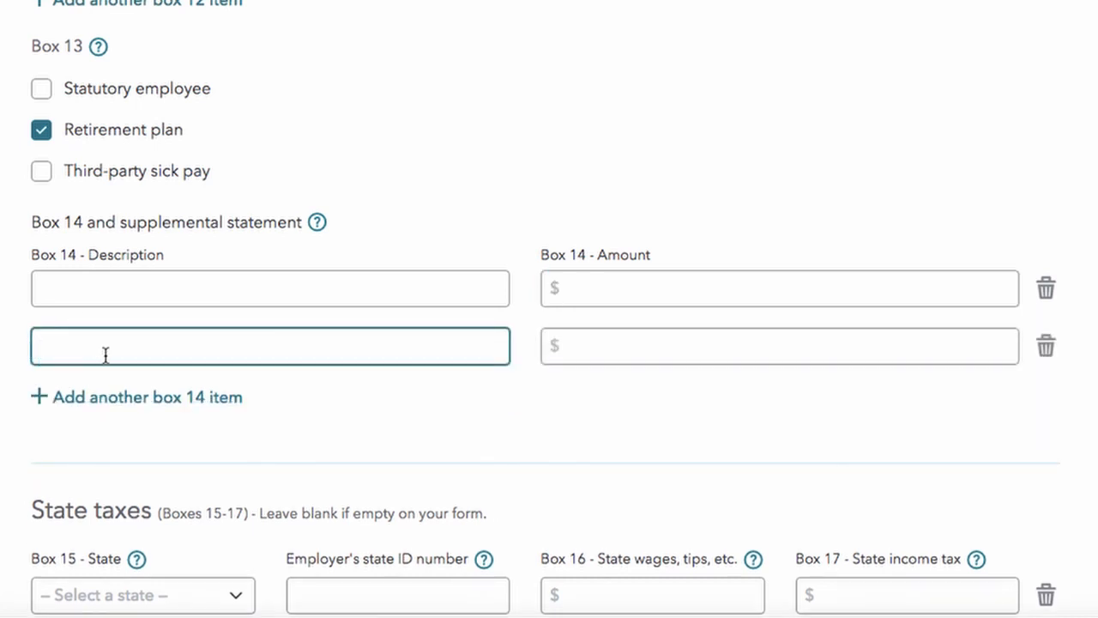
Step: Set the Box 15 state to Hawaii
scroll(715, 179, "down", 3)
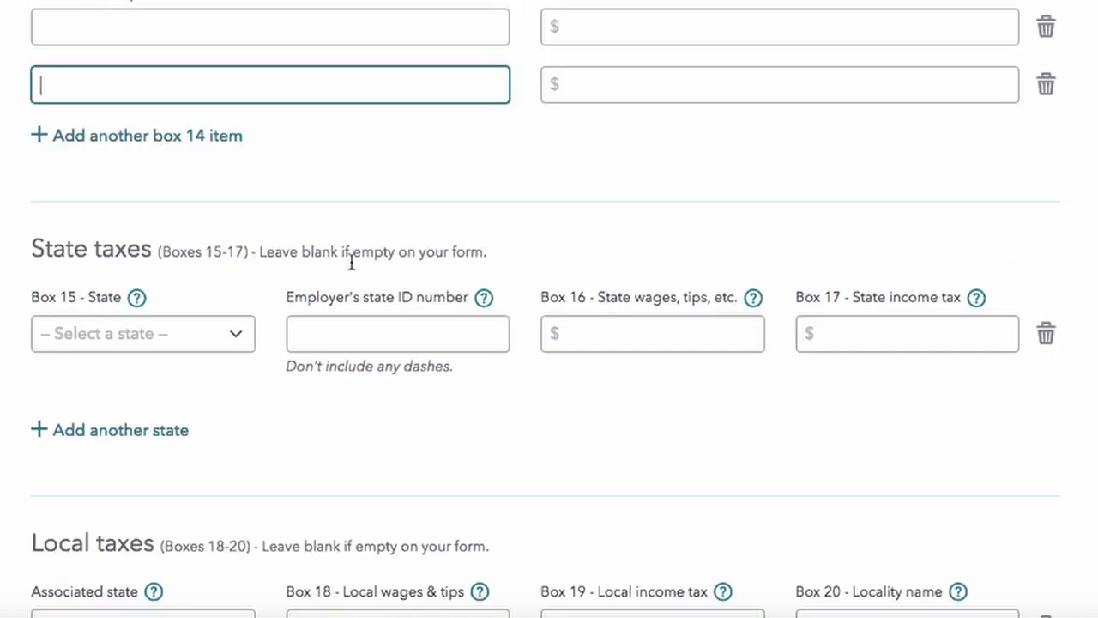
left_click(143, 343)
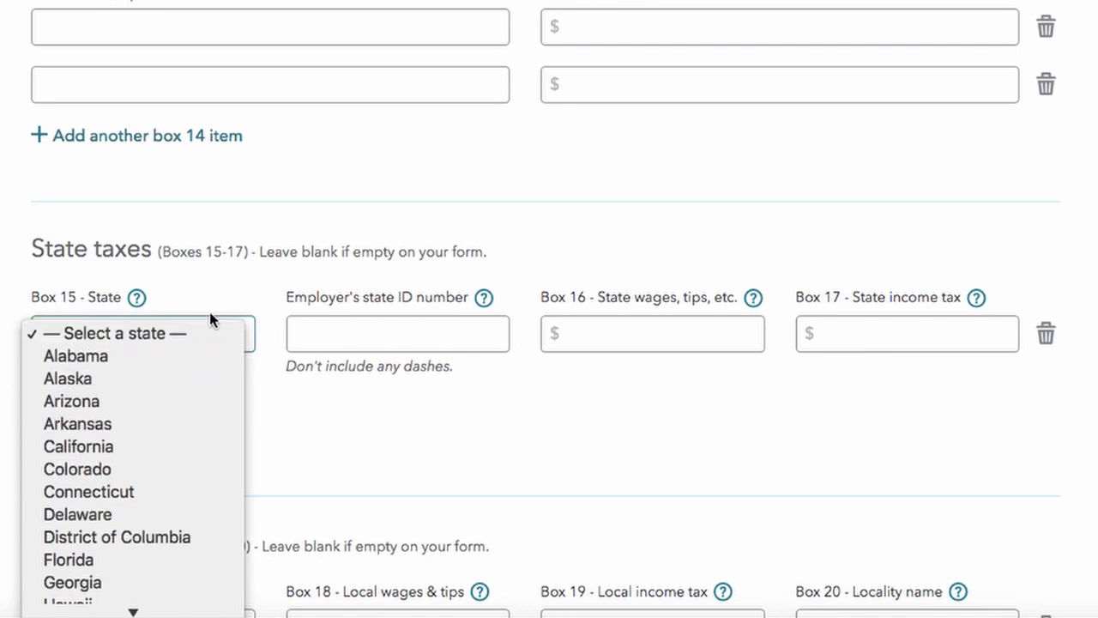
scroll(166, 532, "down", 2)
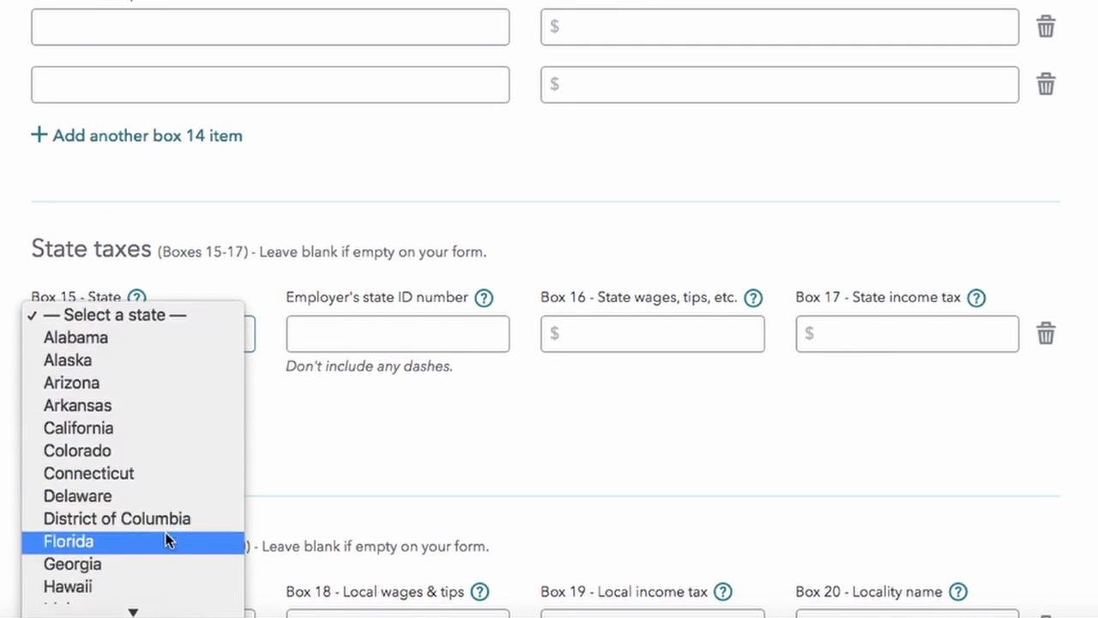
left_click(124, 566)
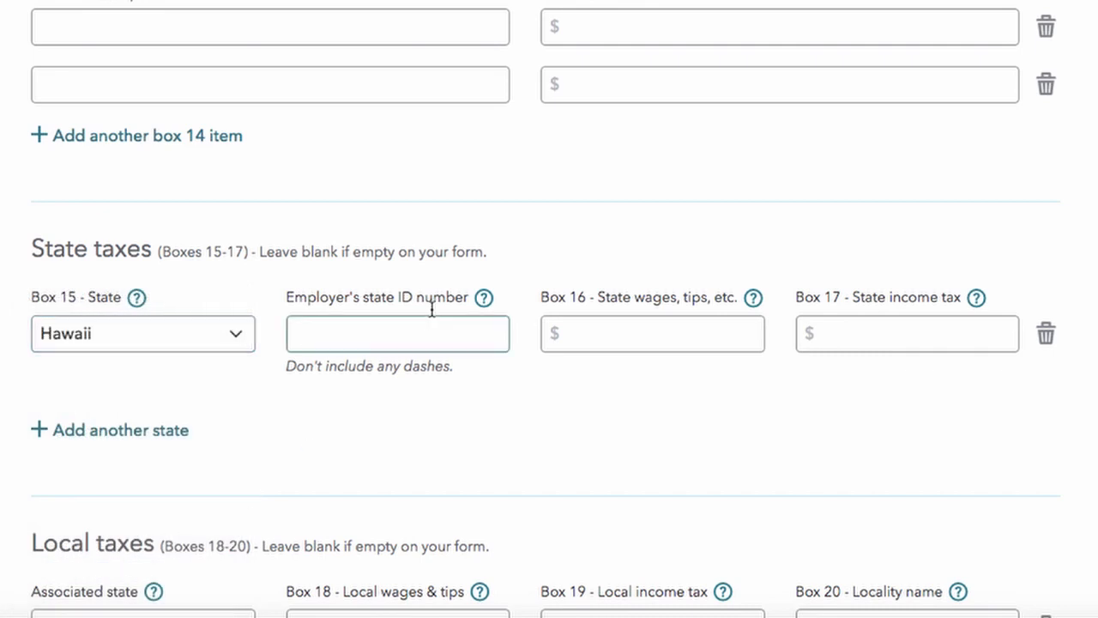
left_click(400, 331)
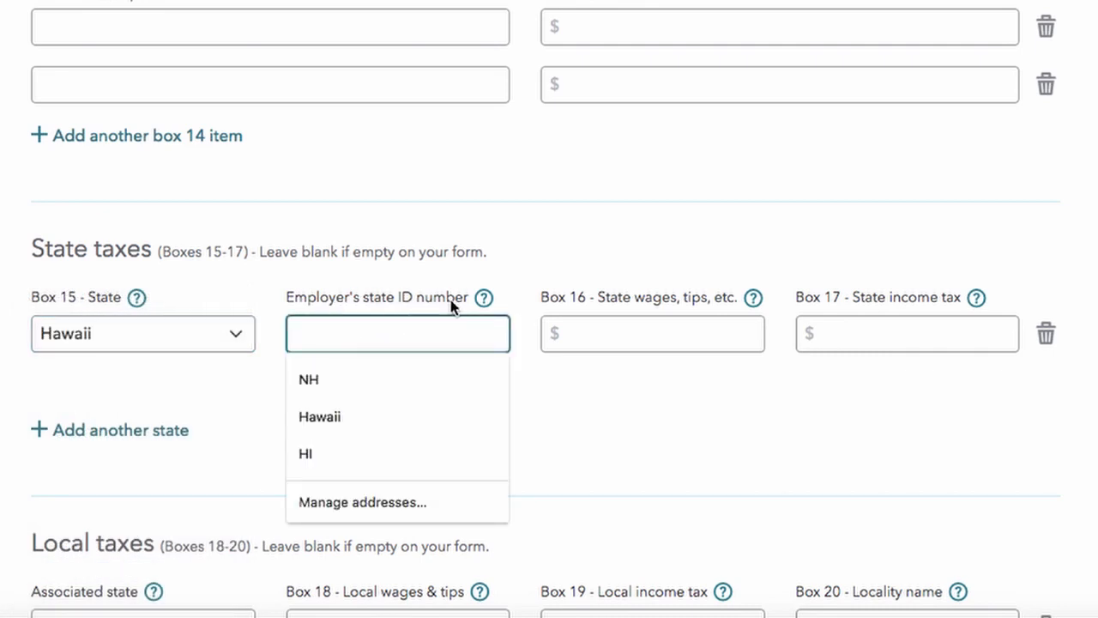
Step: Enter $5,000 as the Hawaii state wages in Box 16, replacing a mistaken 40000
left_click(641, 336)
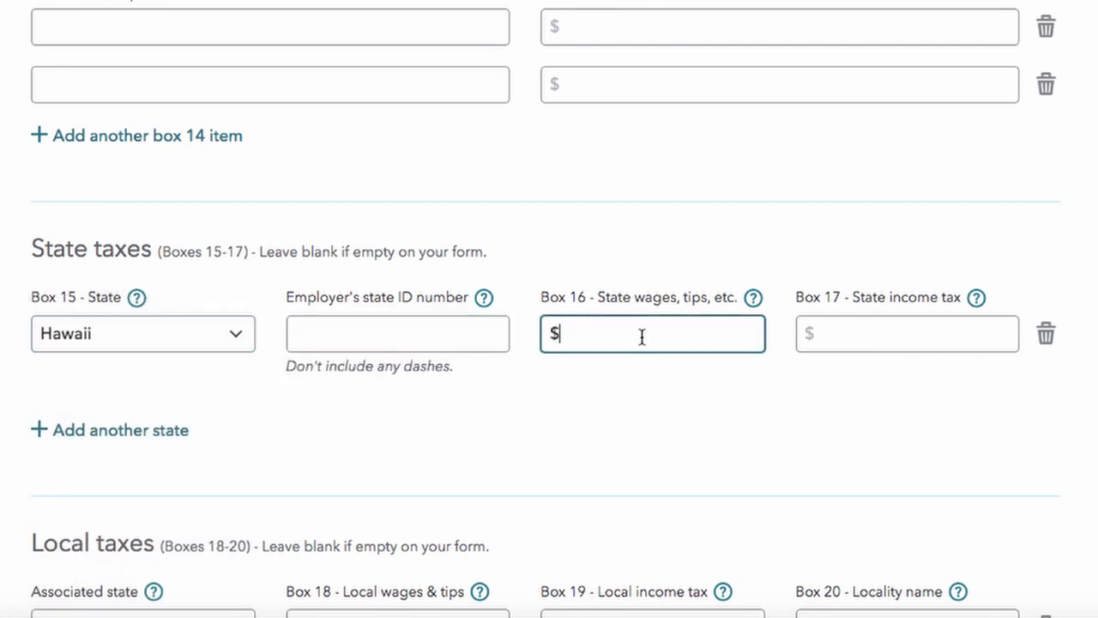
scroll(642, 337, "up", 1)
type("400000")
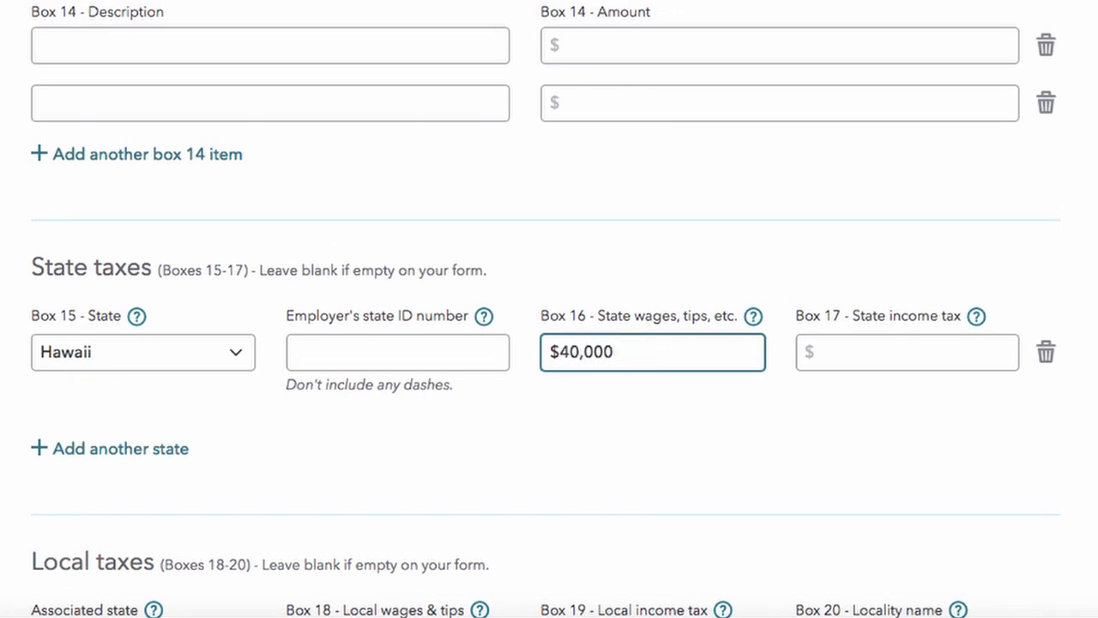
key("BackSpace")
key("BackSpace")
key("BackSpace")
key("BackSpace")
scroll(549, 309, "up", 3)
scroll(549, 309, "down", 1)
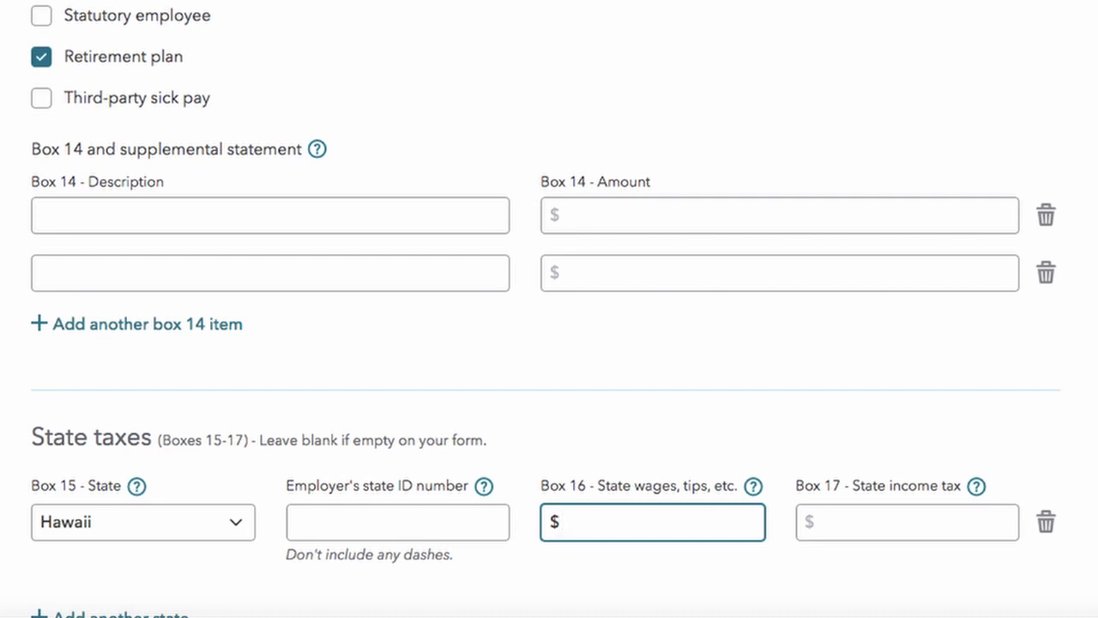
type("5000")
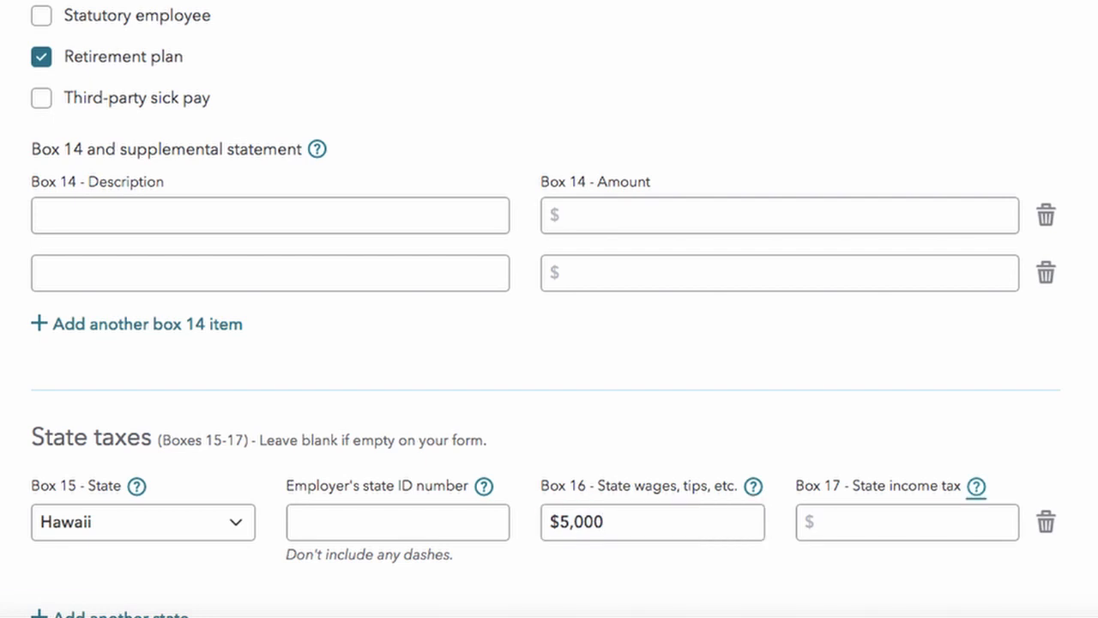
key("Tab")
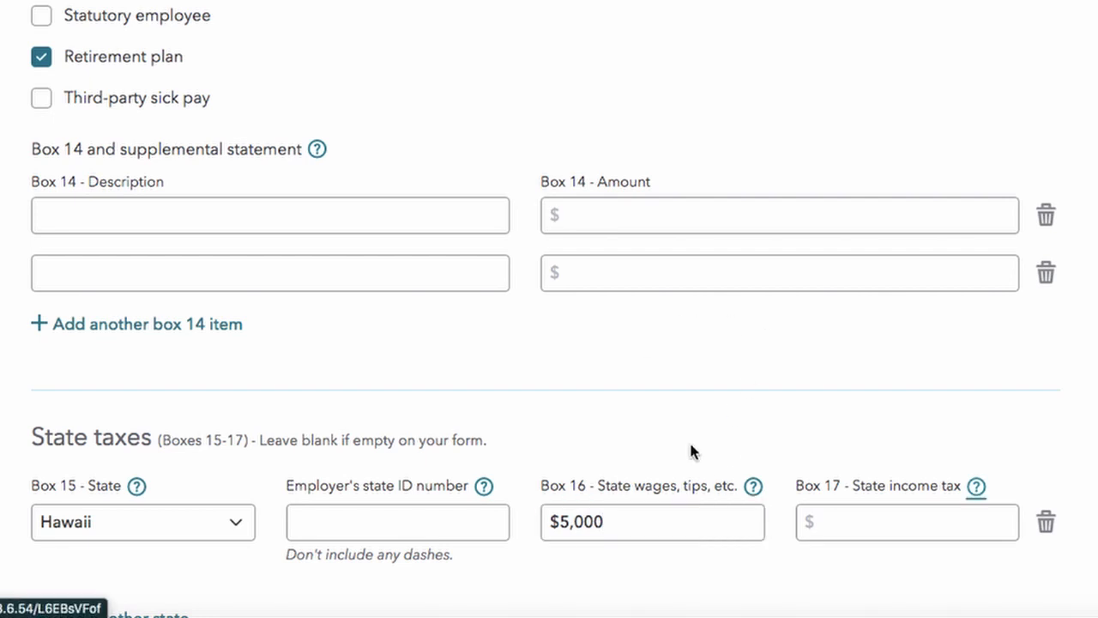
scroll(693, 454, "down", 5)
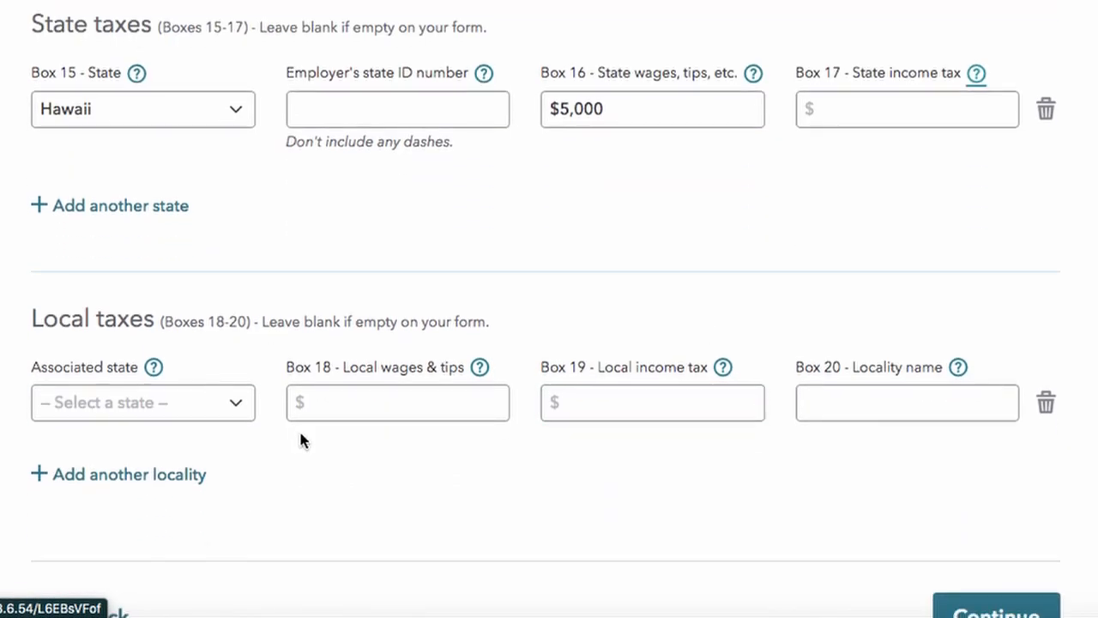
scroll(300, 440, "down", 1)
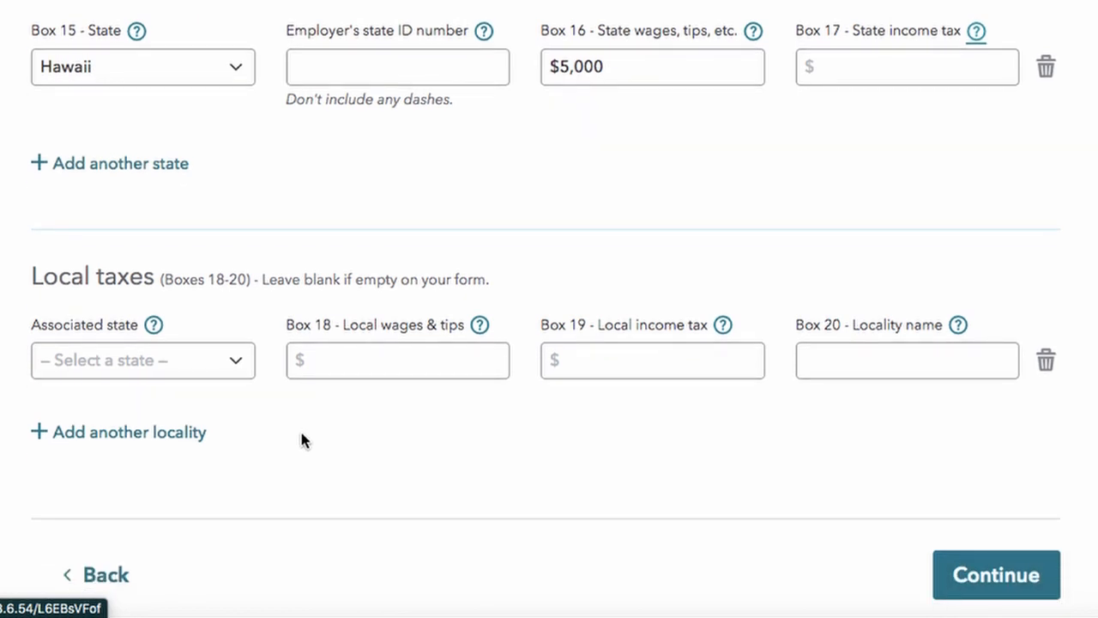
scroll(474, 448, "down", 1)
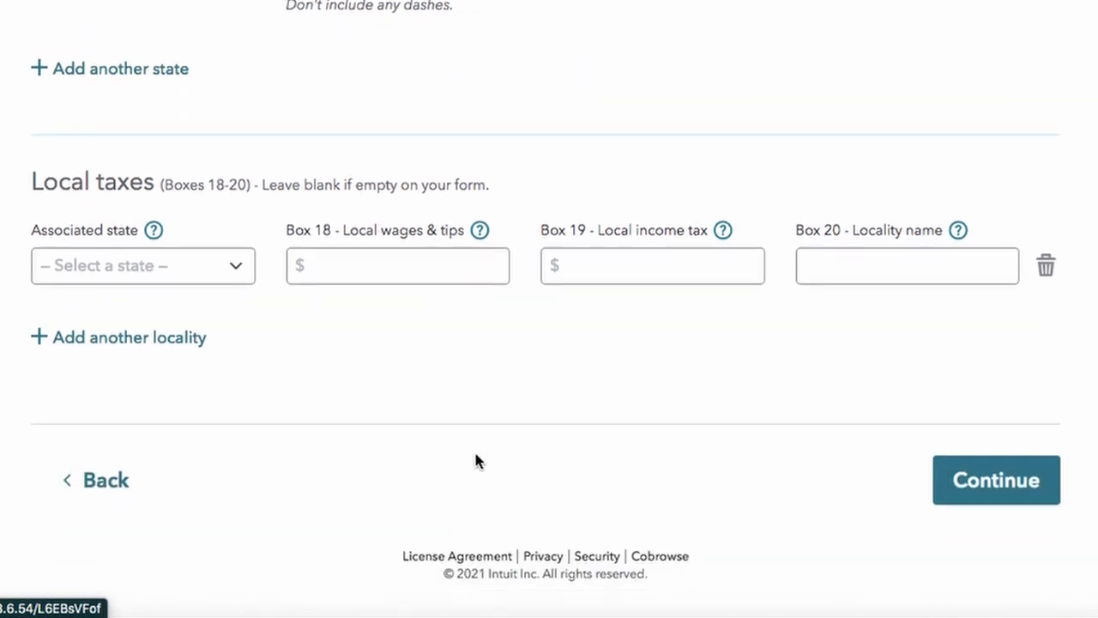
Step: Continue past the W-2 form, state/local tax check, refund page and uncommon-situations page without changes
left_click(995, 488)
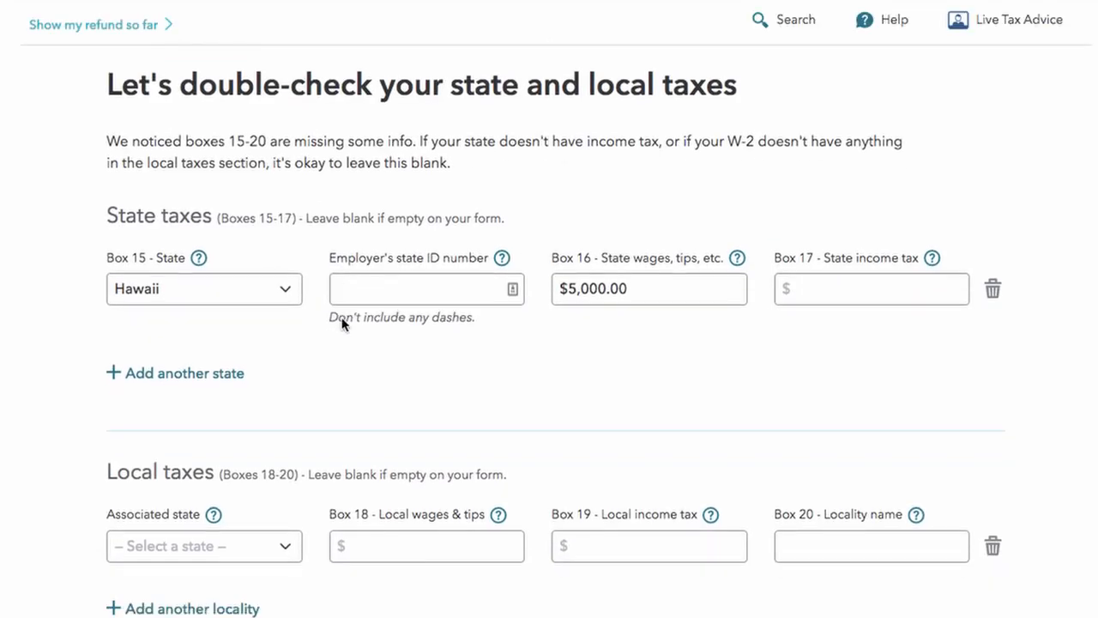
scroll(390, 446, "down", 2)
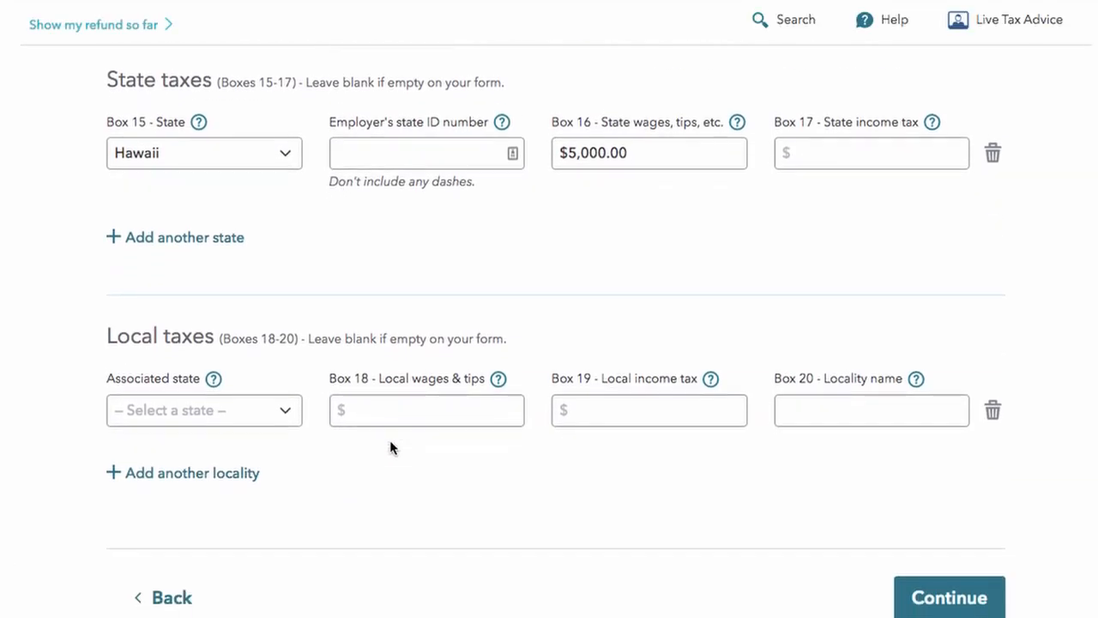
scroll(389, 446, "down", 2)
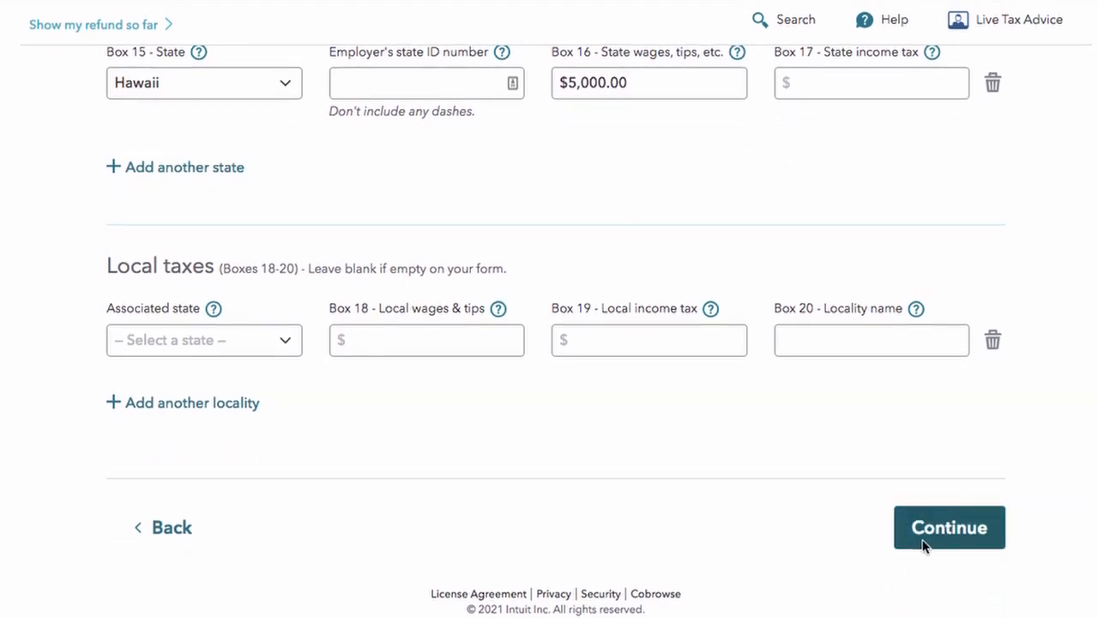
left_click(924, 546)
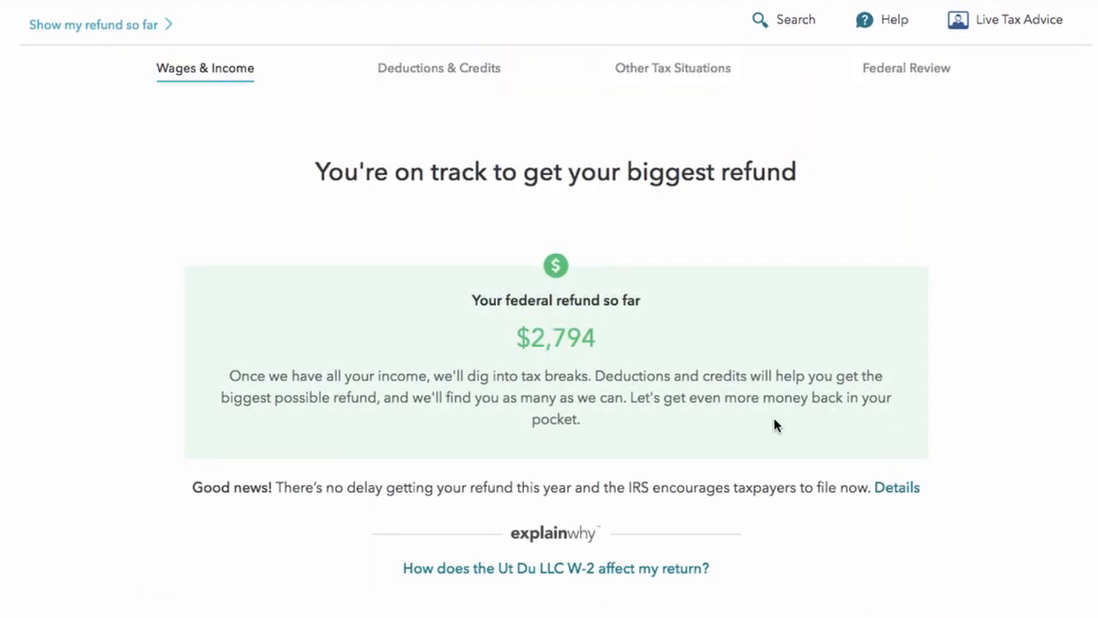
scroll(693, 120, "down", 2)
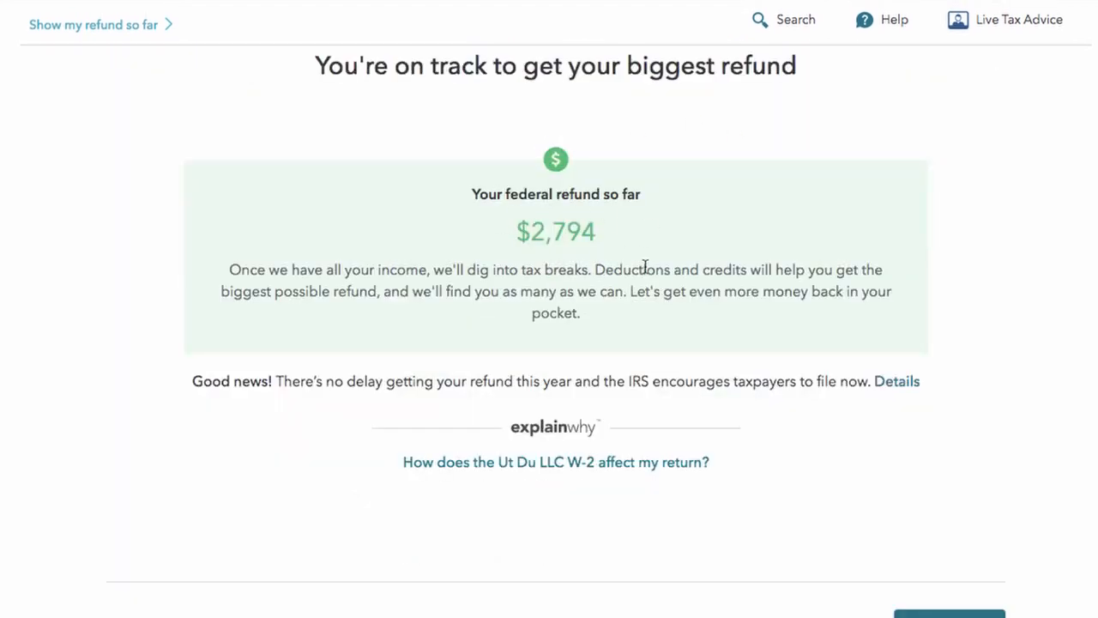
scroll(645, 268, "down", 1)
left_click(950, 581)
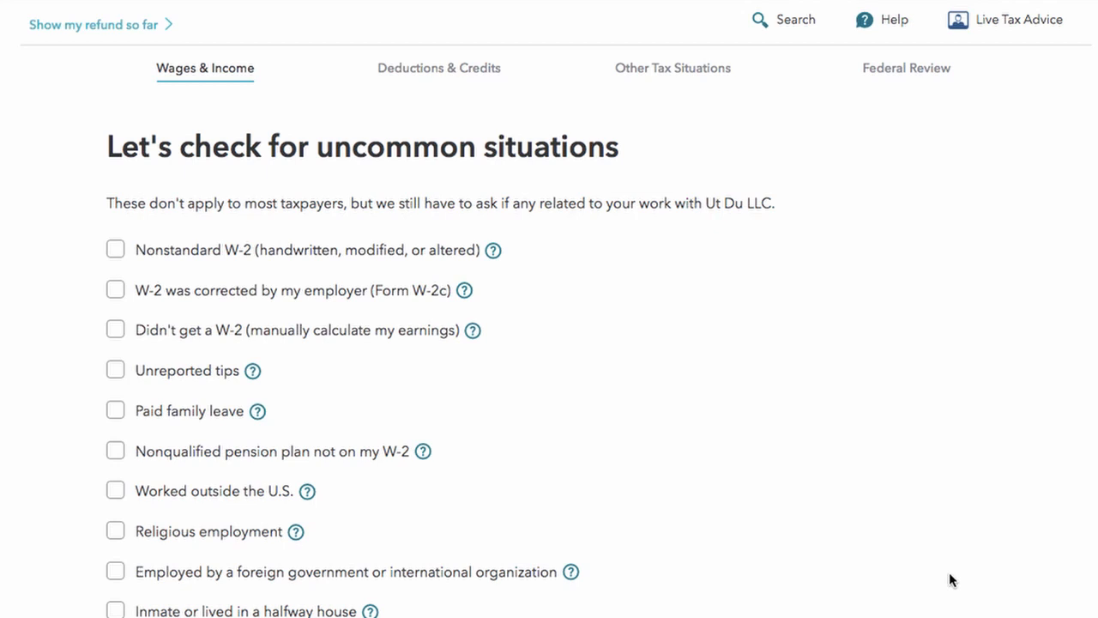
scroll(950, 580, "down", 1)
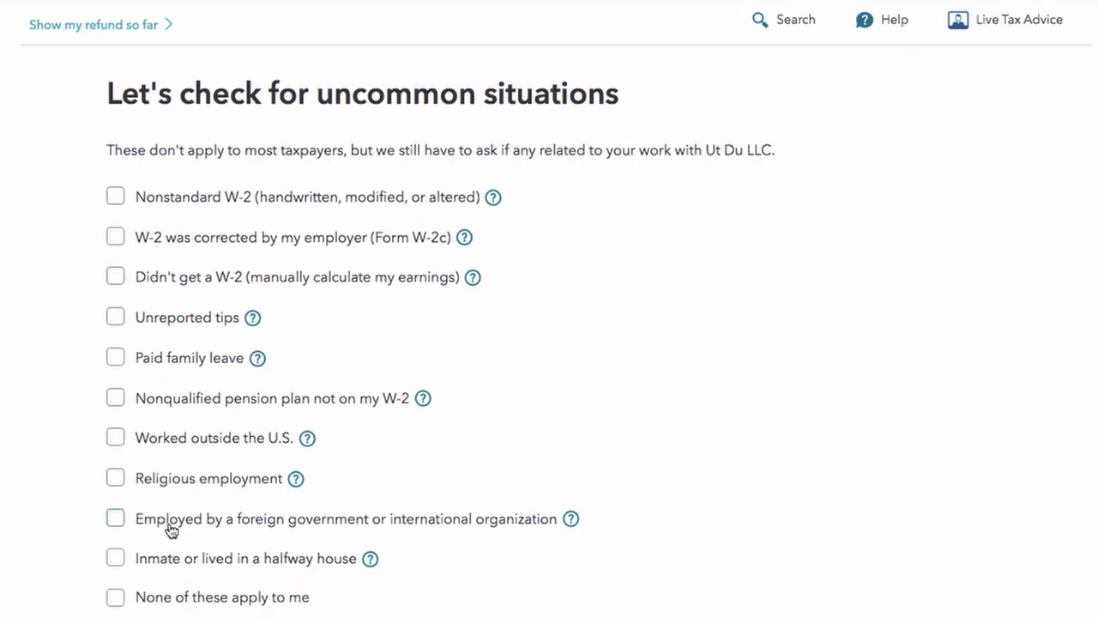
scroll(260, 477, "down", 2)
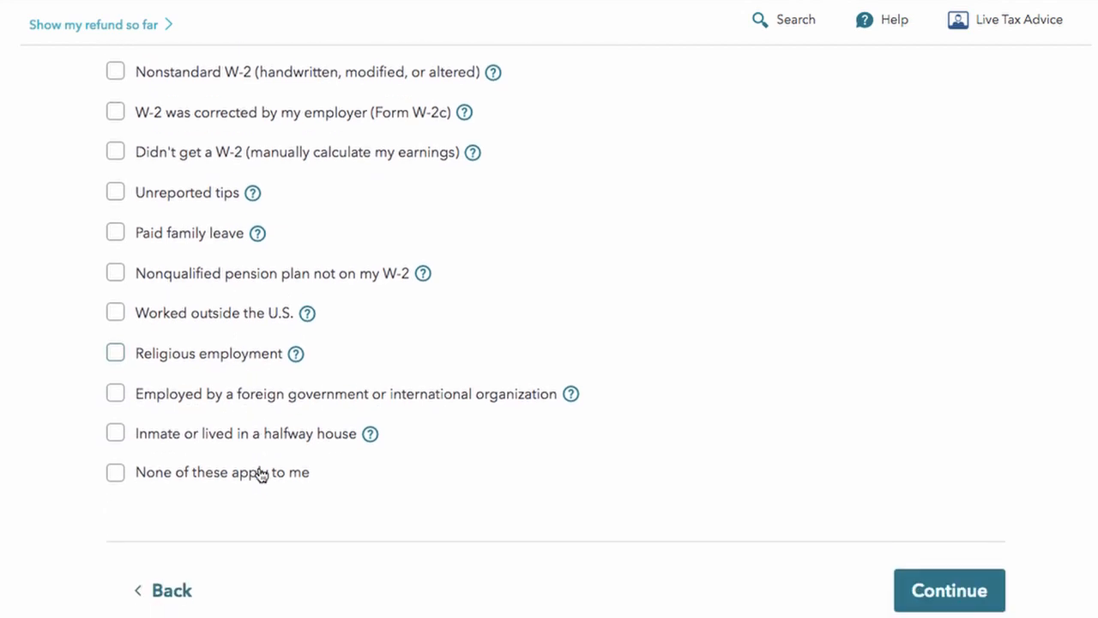
scroll(255, 361, "up", 2)
scroll(909, 546, "down", 2)
left_click(920, 553)
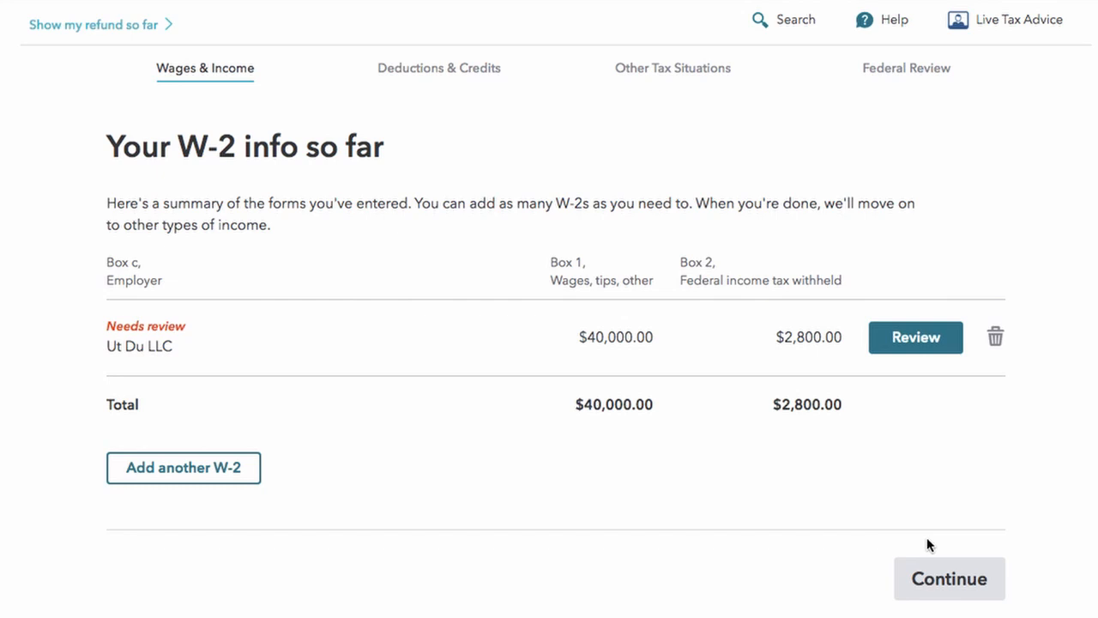
Step: Delete the blank Untitled W-2, keeping only Ut Du LLC, and continue to the income list
left_click(198, 469)
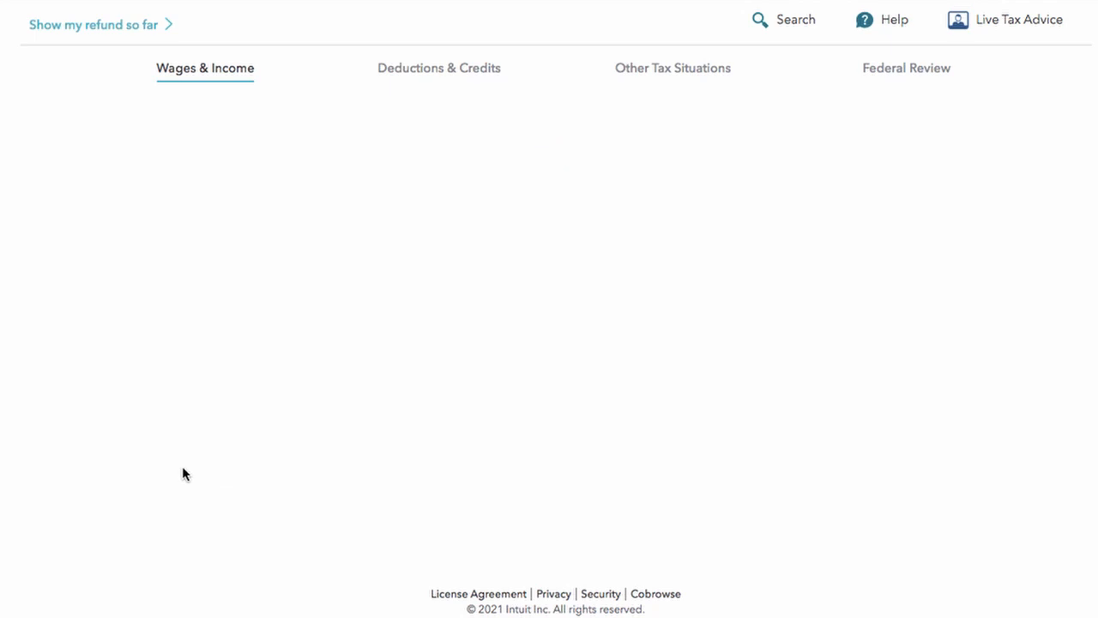
scroll(200, 422, "down", 3)
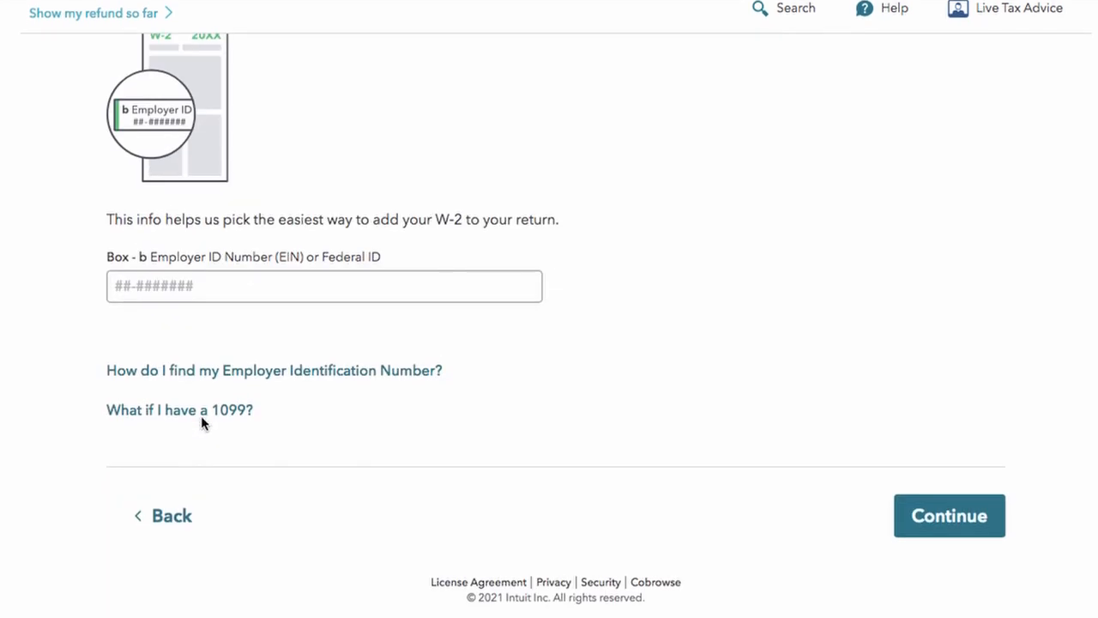
left_click(161, 526)
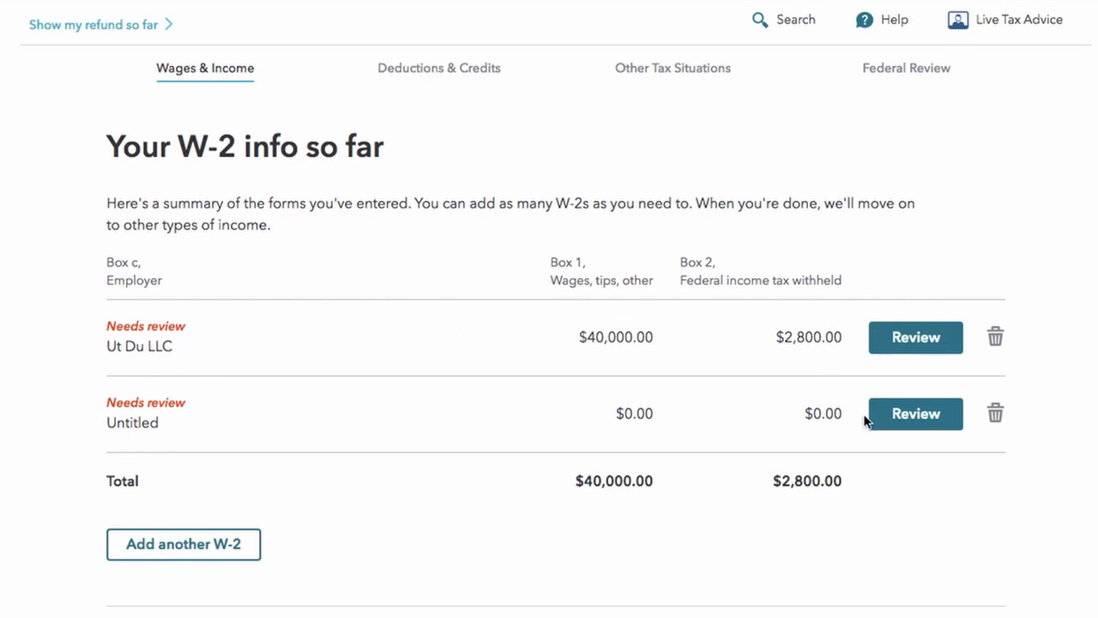
left_click(1002, 411)
left_click(372, 196)
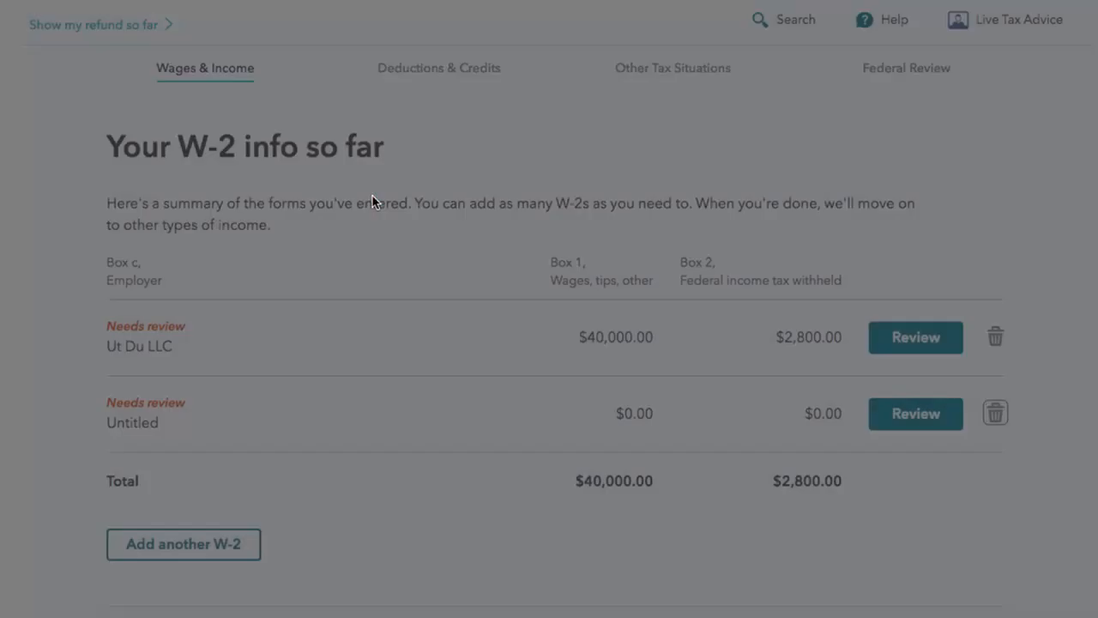
left_click(949, 588)
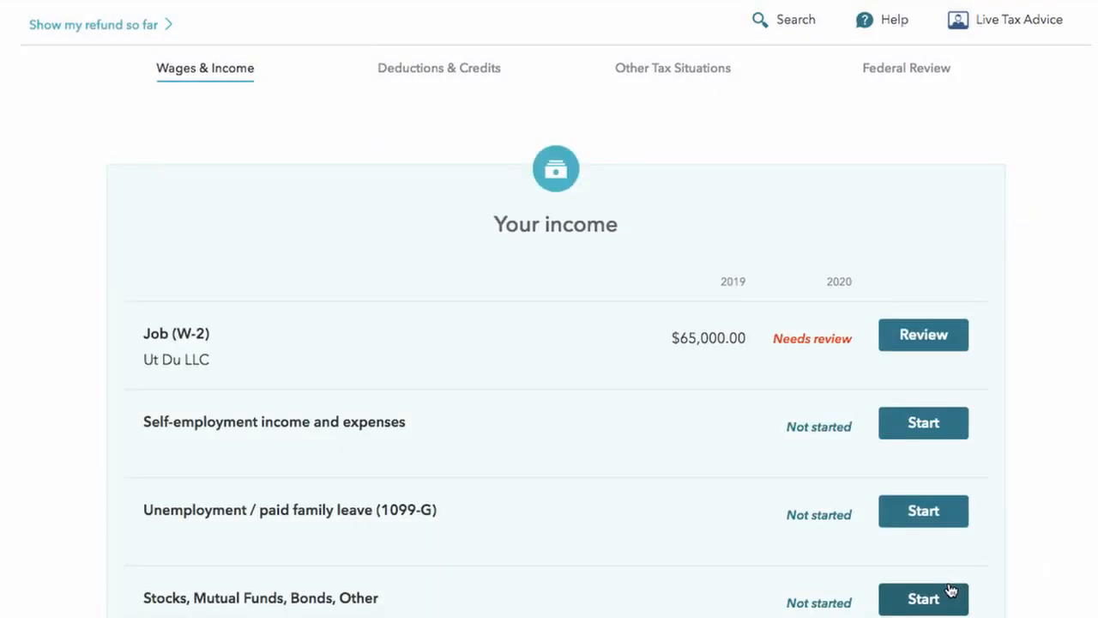
scroll(951, 590, "down", 7)
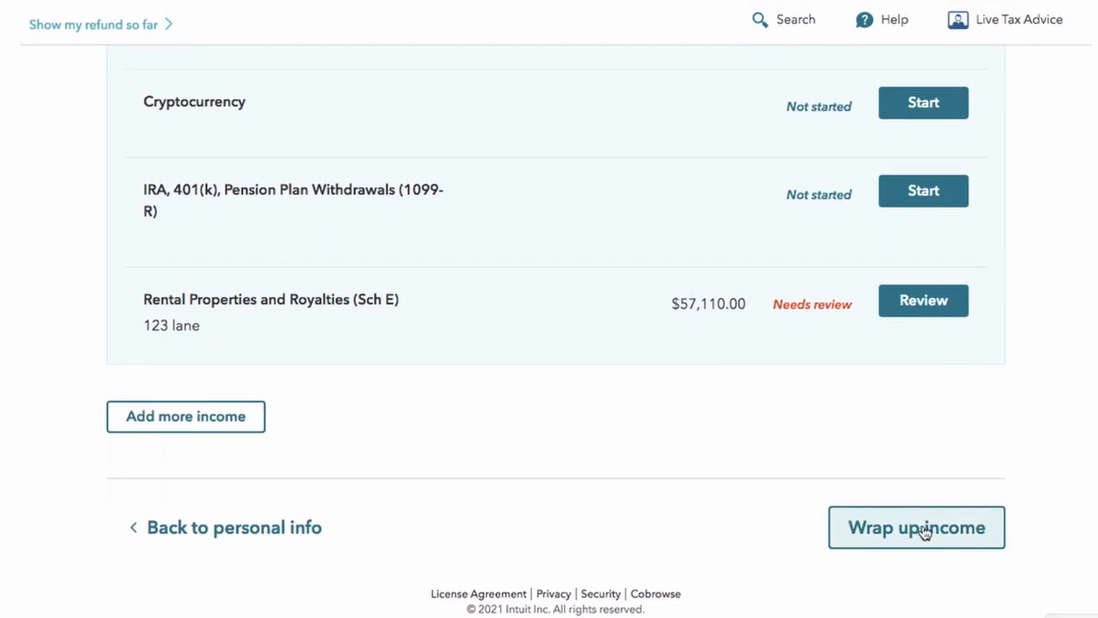
Step: Finish income, answering No to the natural disaster and virtual currency questions
left_click(912, 527)
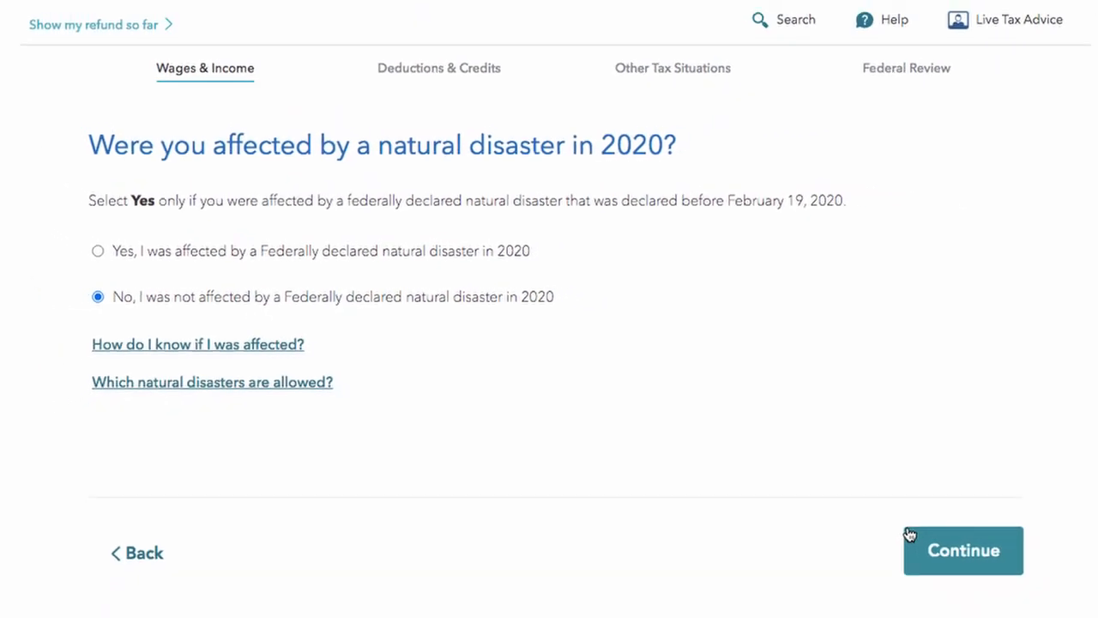
left_click(960, 547)
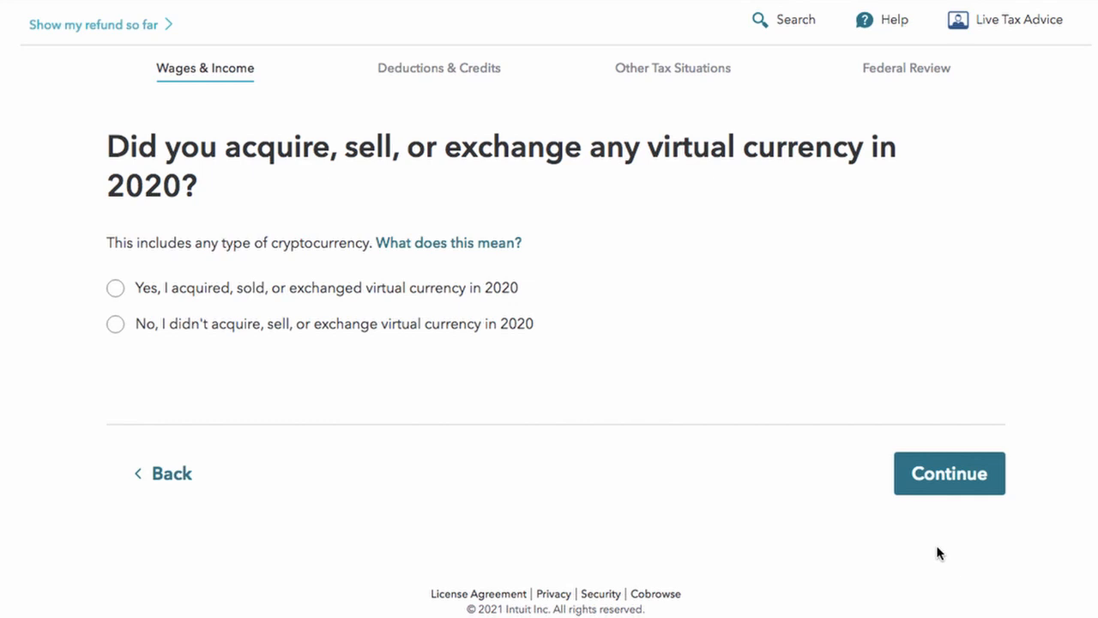
left_click(270, 326)
left_click(921, 474)
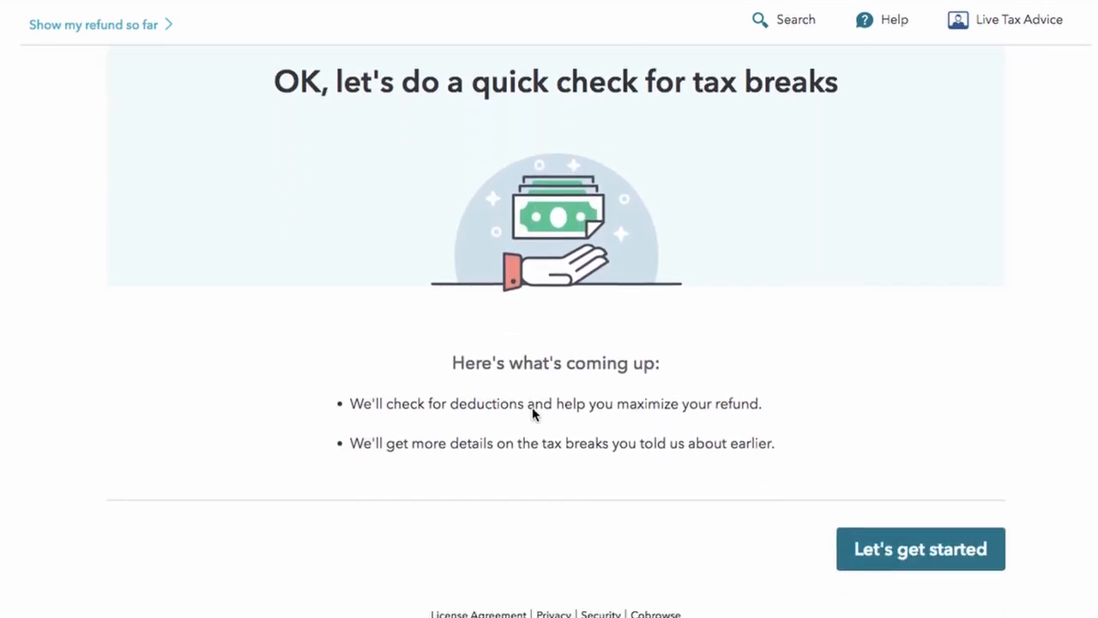
Step: Review the $18,650 Standard Deduction and refund summary, then confirm it to begin deduction questions
left_click(871, 558)
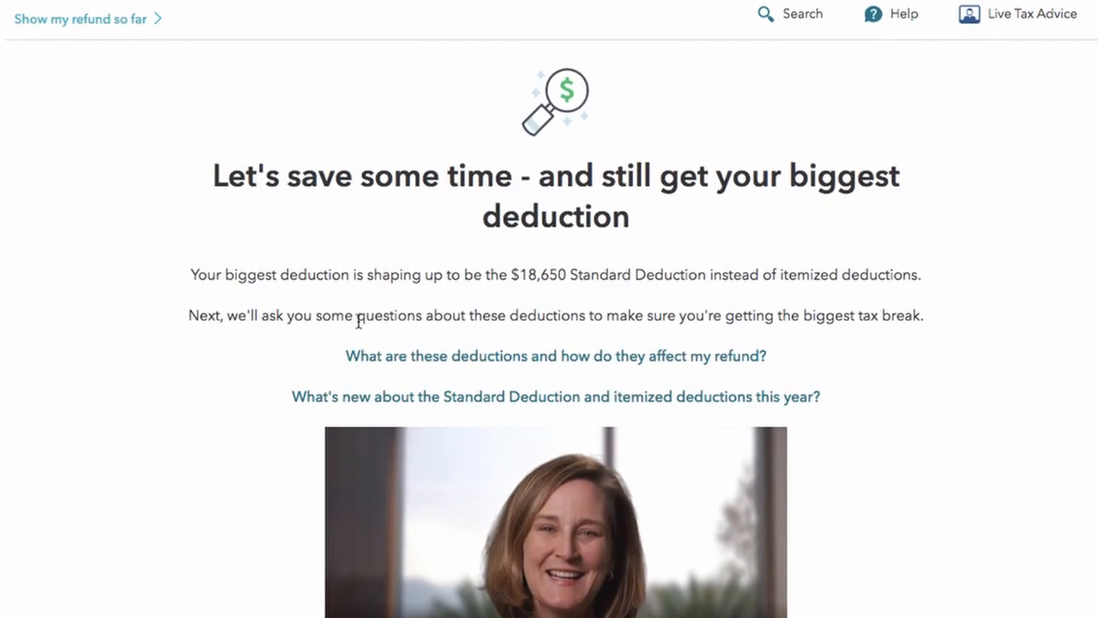
left_click_drag(264, 274, 758, 294)
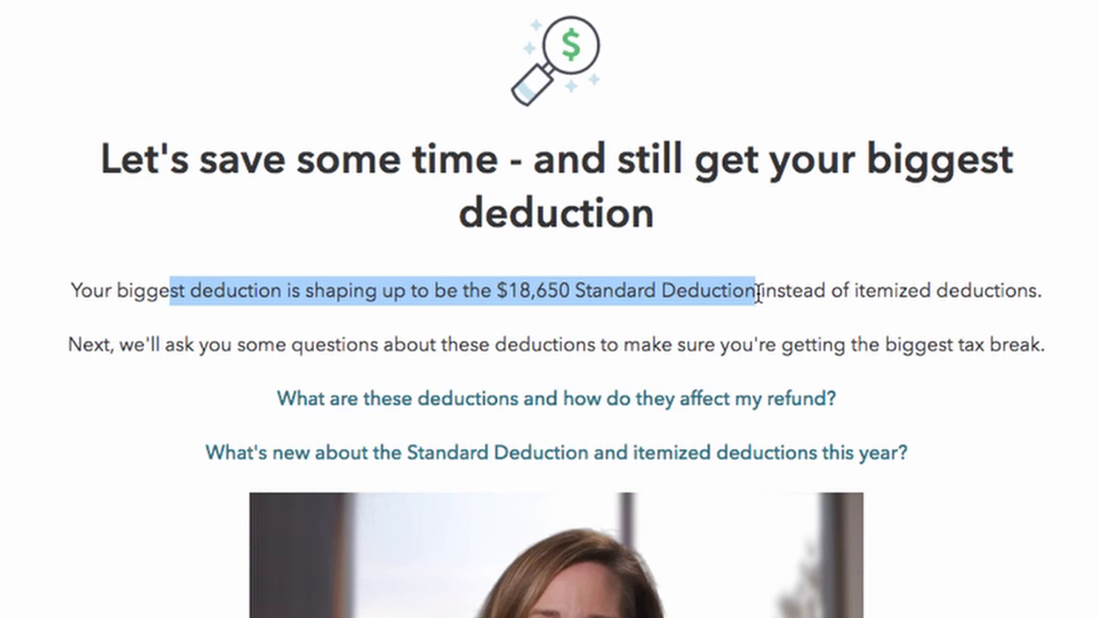
scroll(757, 293, "down", 1)
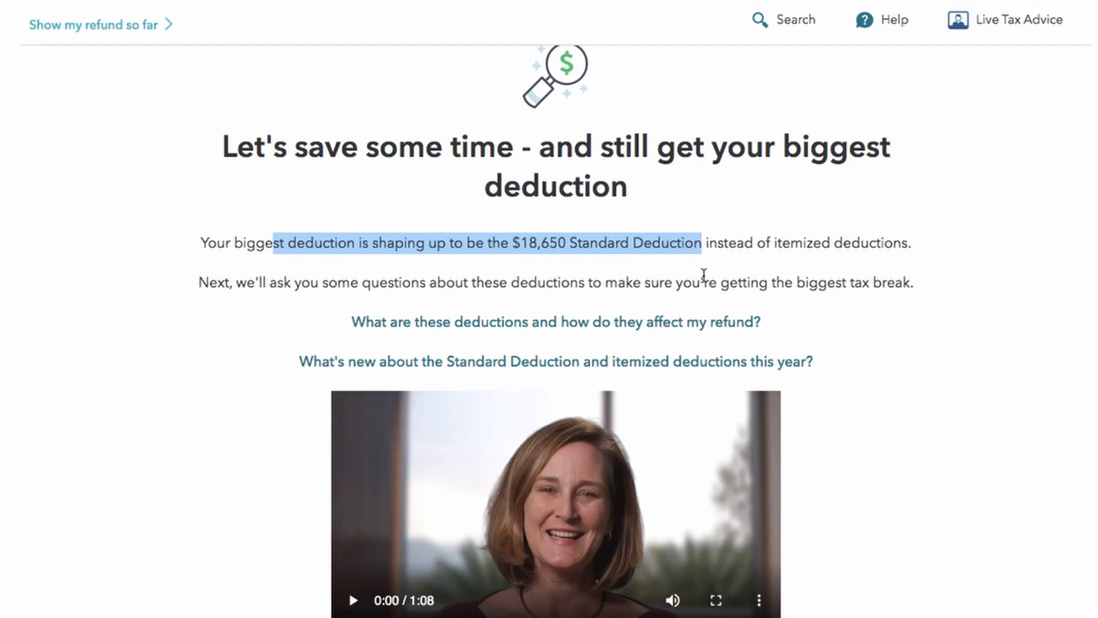
scroll(703, 275, "down", 5)
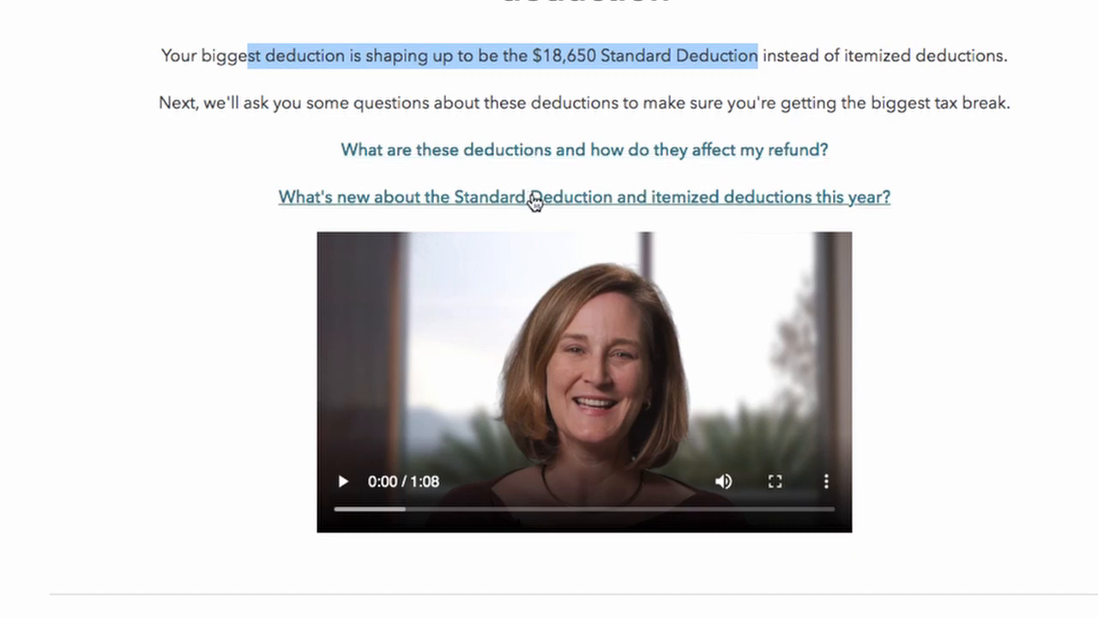
scroll(532, 203, "down", 3)
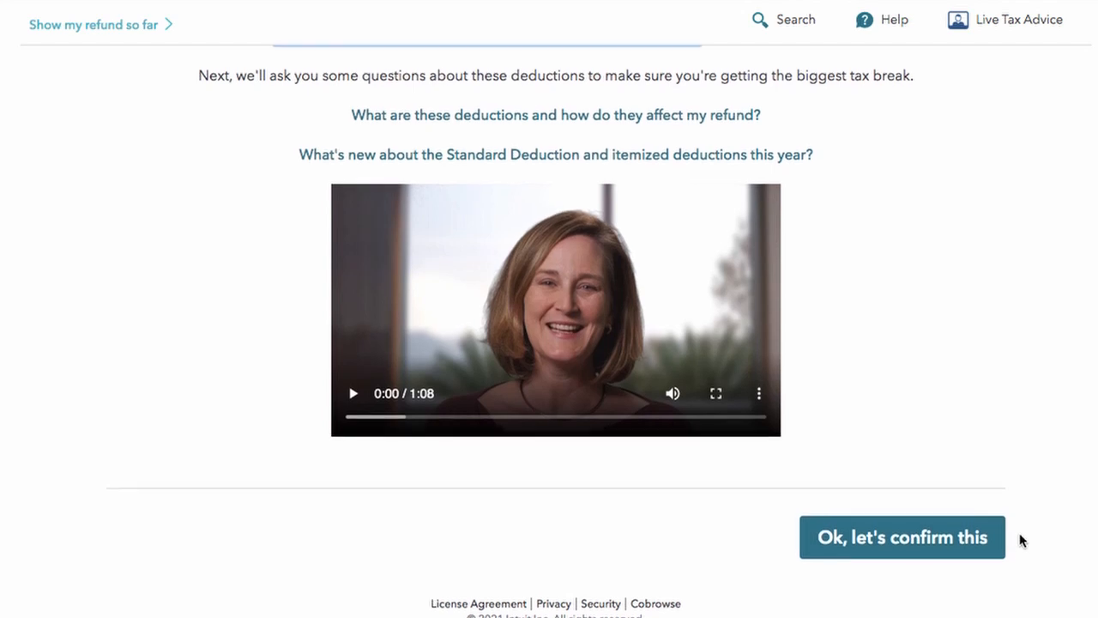
scroll(1021, 539, "up", 5)
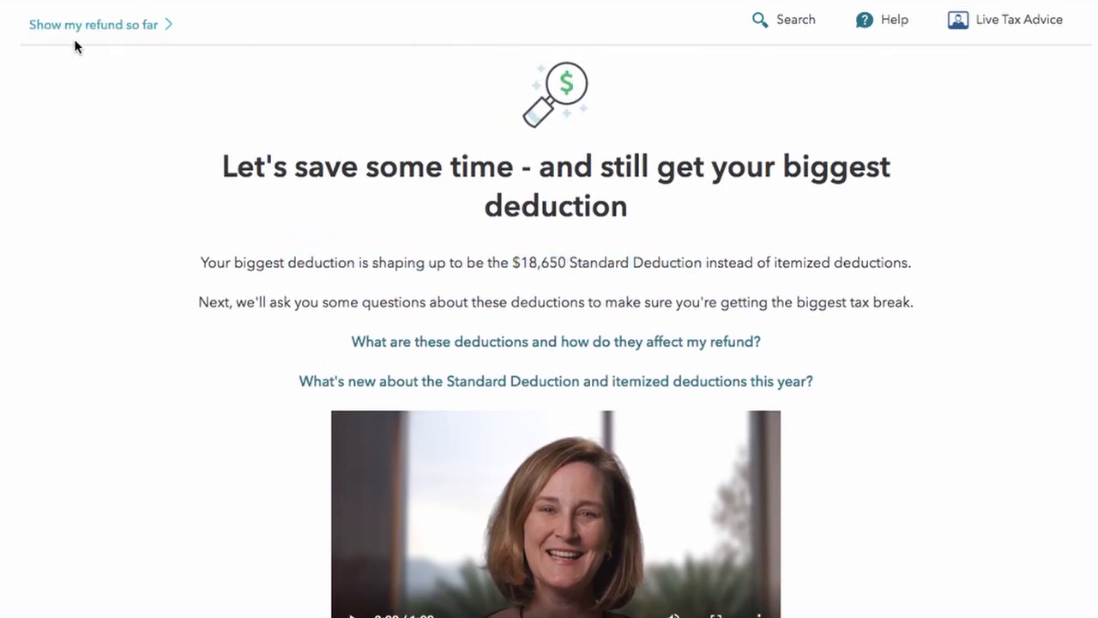
left_click(85, 34)
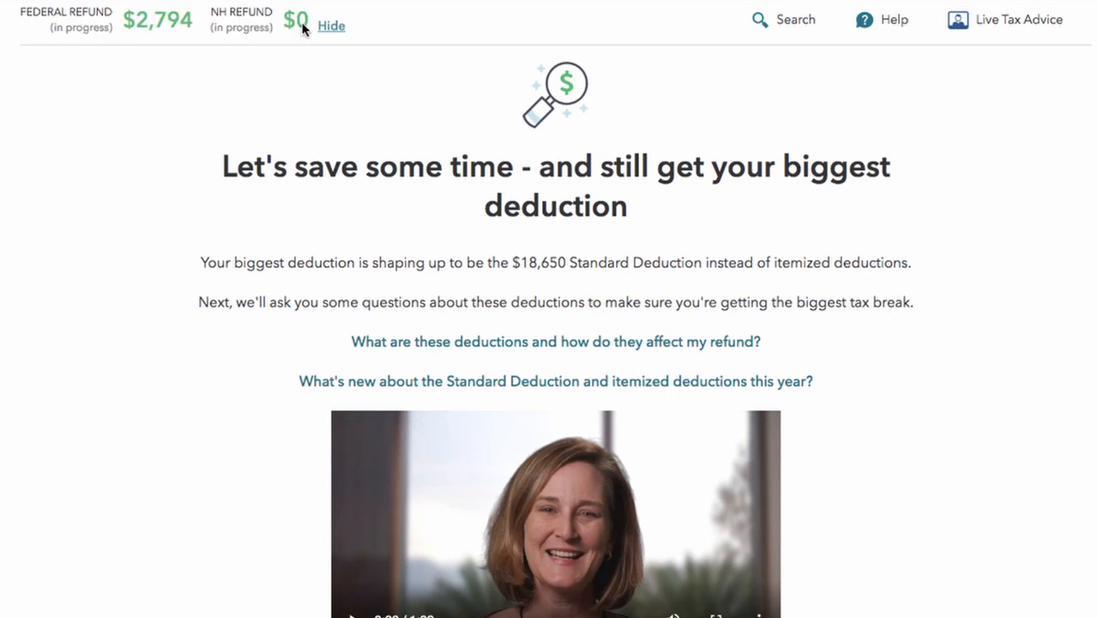
scroll(423, 267, "down", 3)
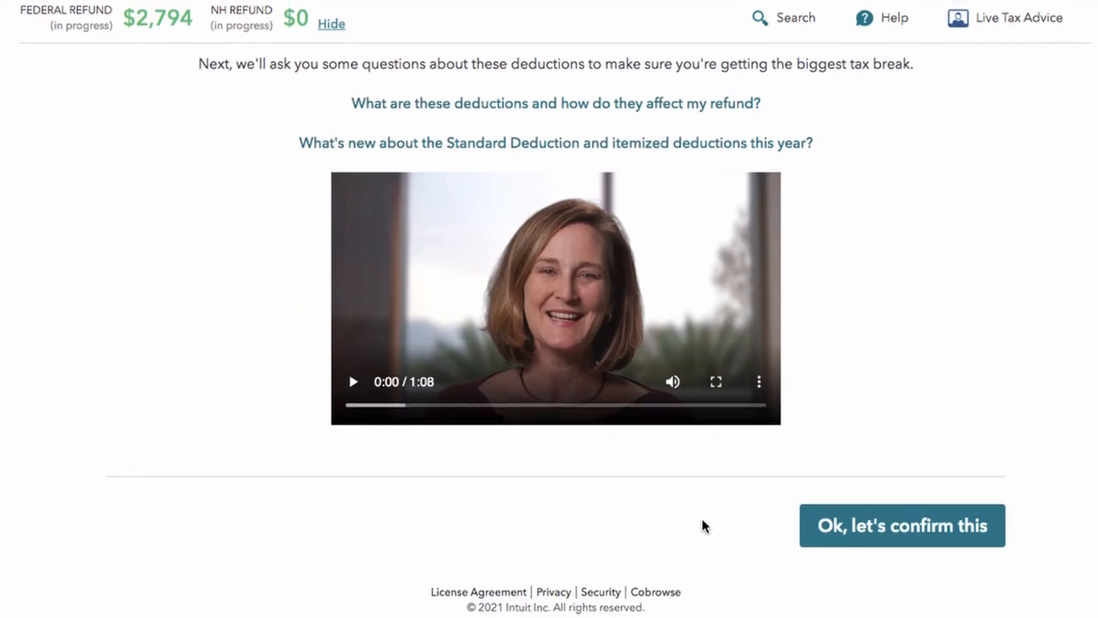
left_click(965, 539)
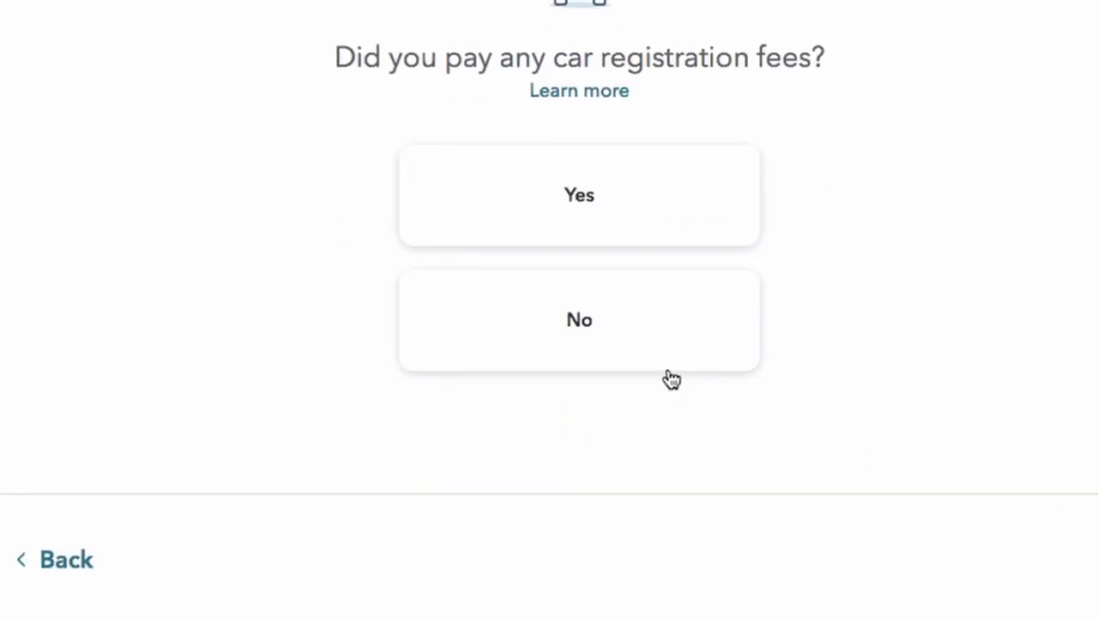
Step: Answer No to car fees and home ownership, $1–$4,300 charity and $1–$8,500 medical expenses
left_click(664, 571)
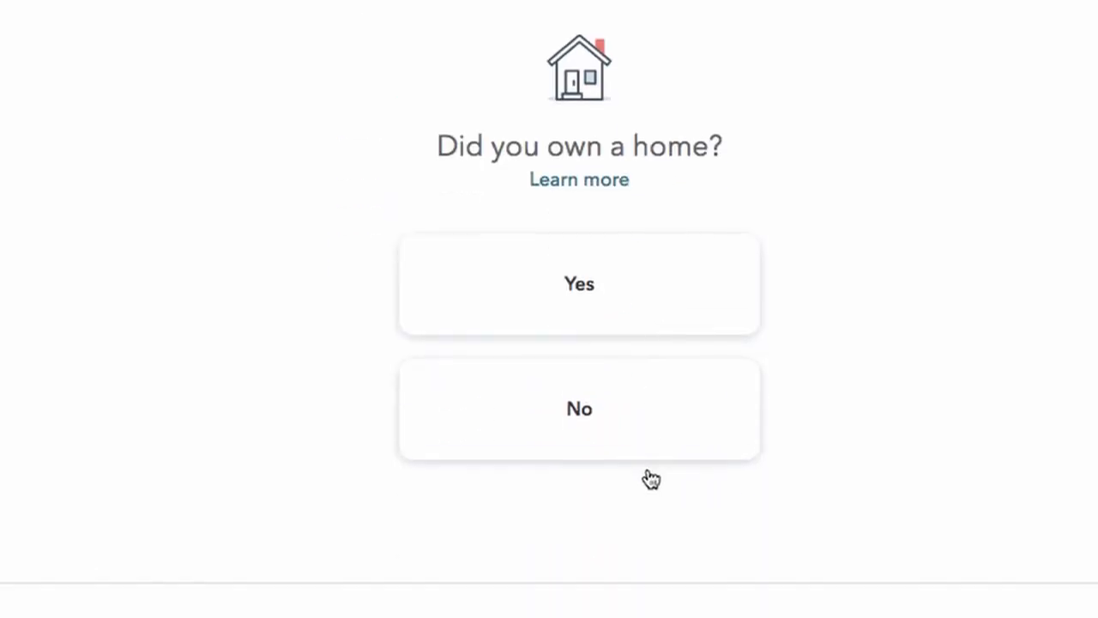
left_click(619, 421)
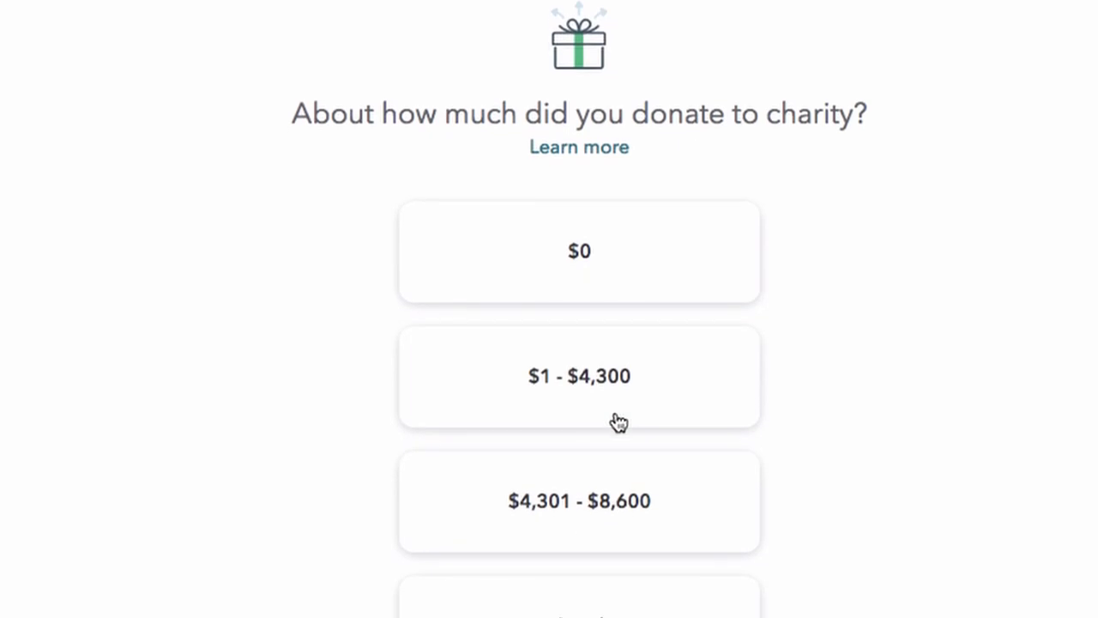
scroll(618, 420, "up", 10)
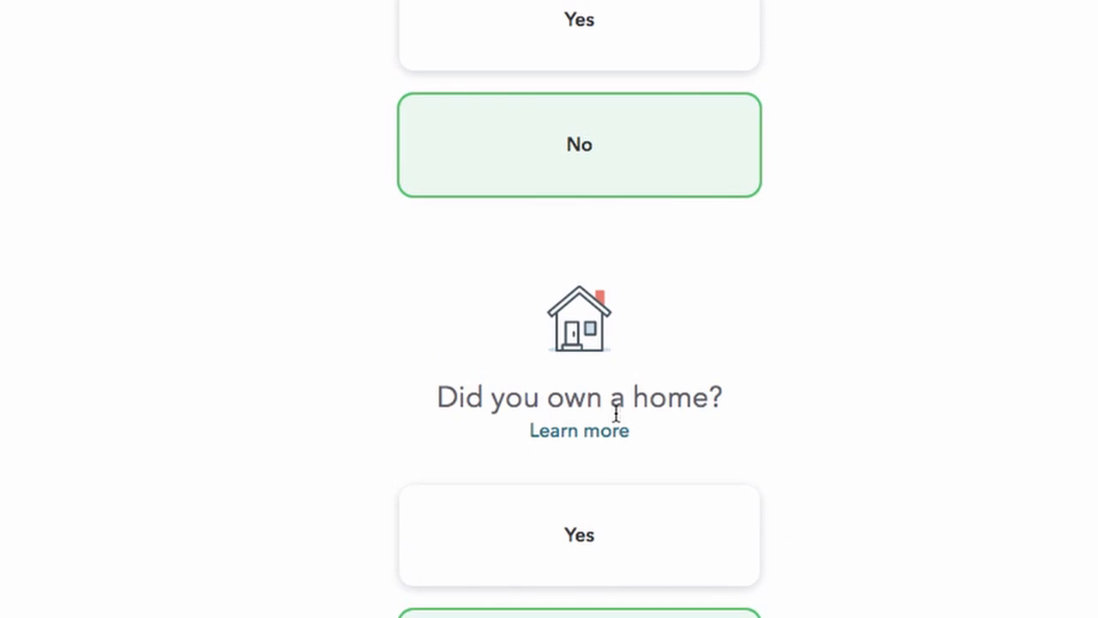
scroll(616, 415, "up", 3)
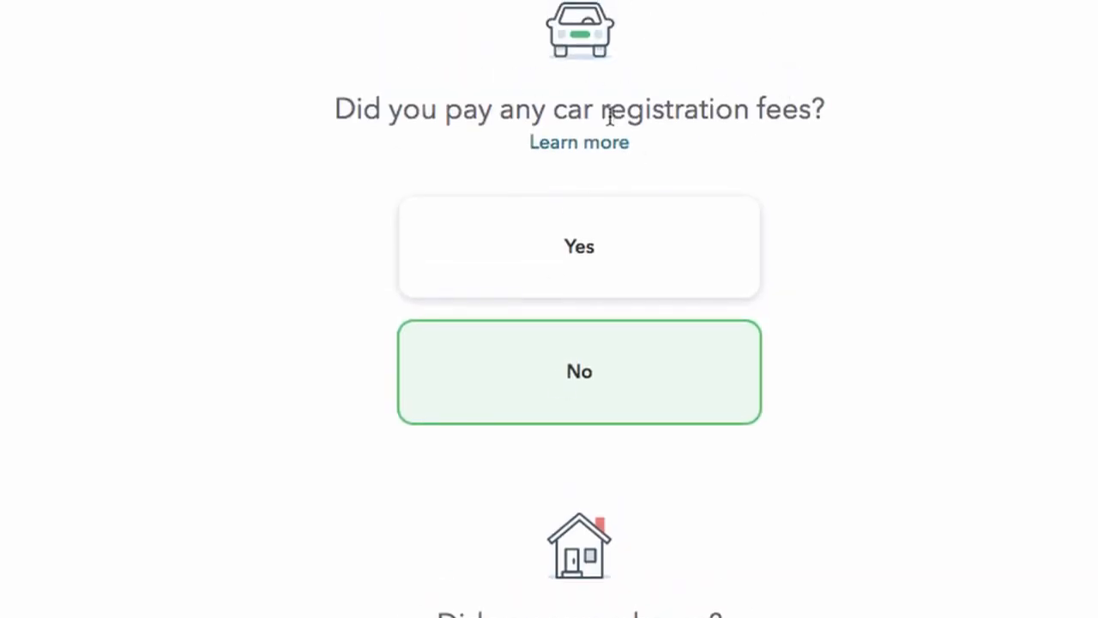
scroll(609, 116, "down", 13)
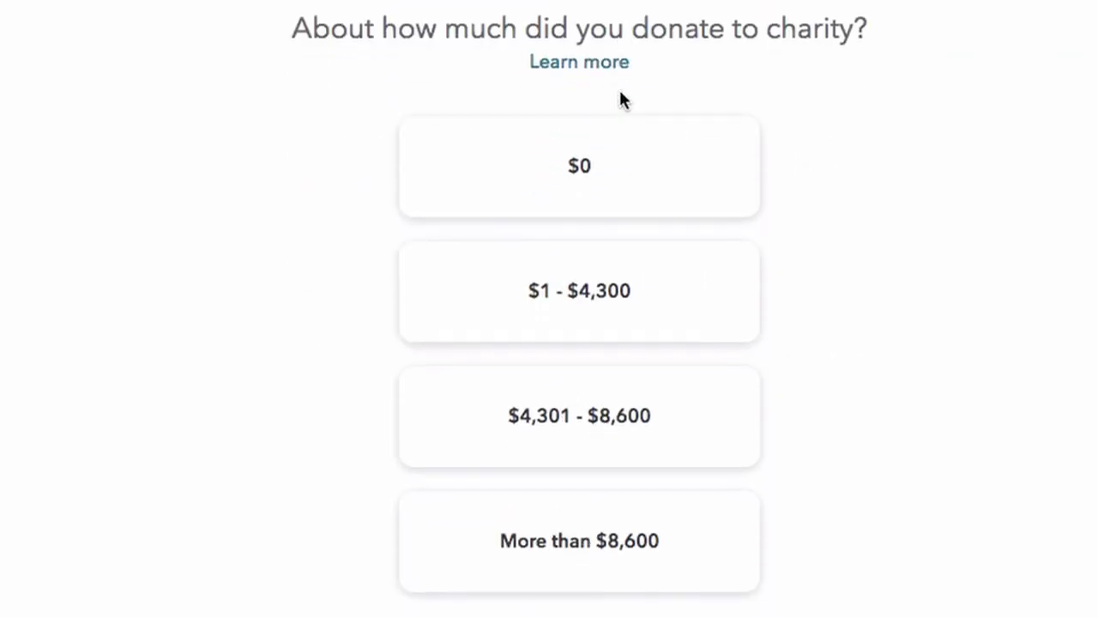
scroll(620, 92, "down", 1)
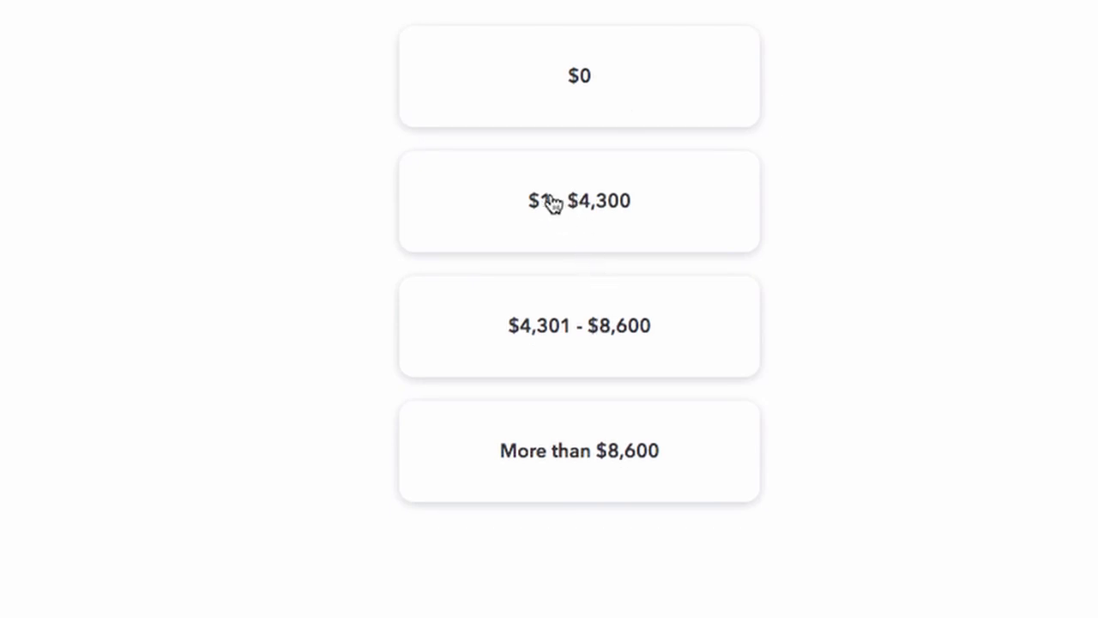
left_click(603, 220)
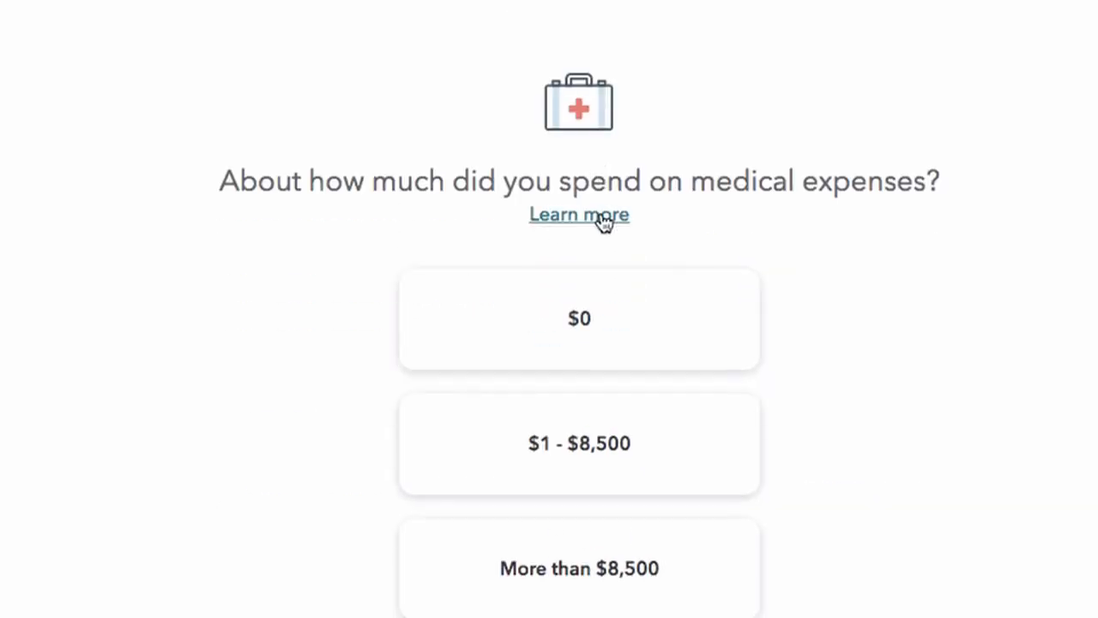
left_click(558, 367)
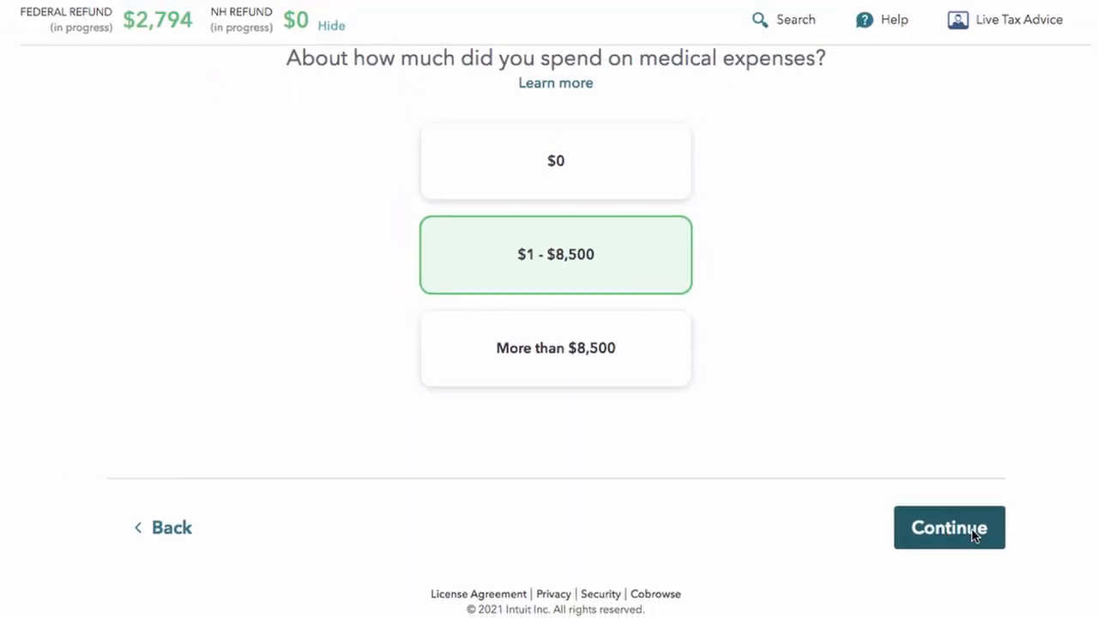
left_click(976, 534)
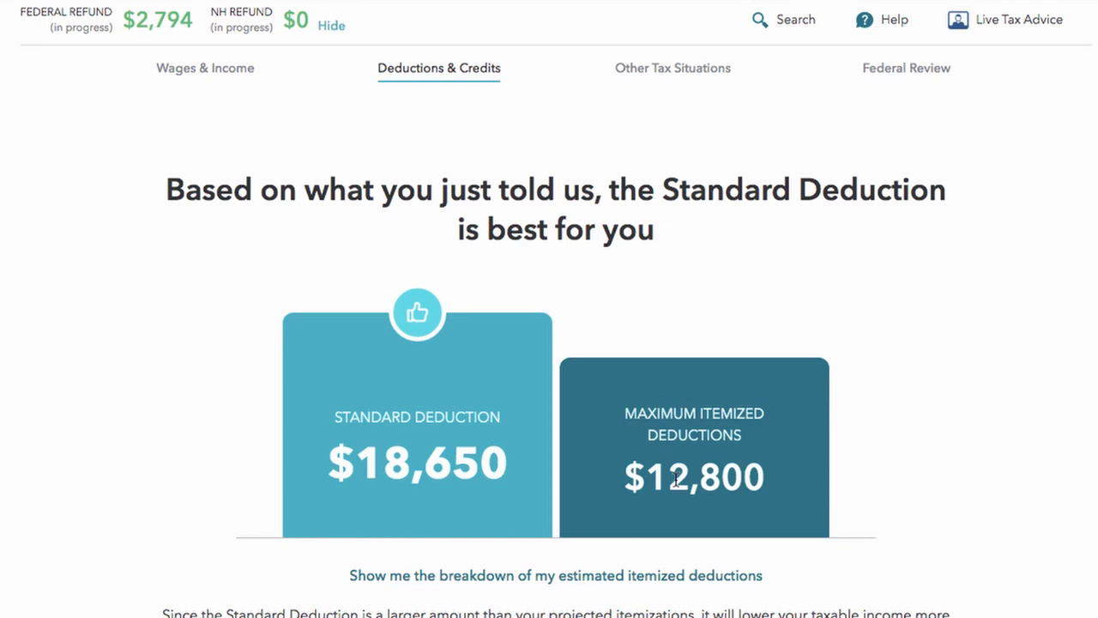
Step: Show the estimated itemized deductions breakdown, totaling $12,800 against the recommended $18,650 Standard Deduction
scroll(675, 482, "down", 3)
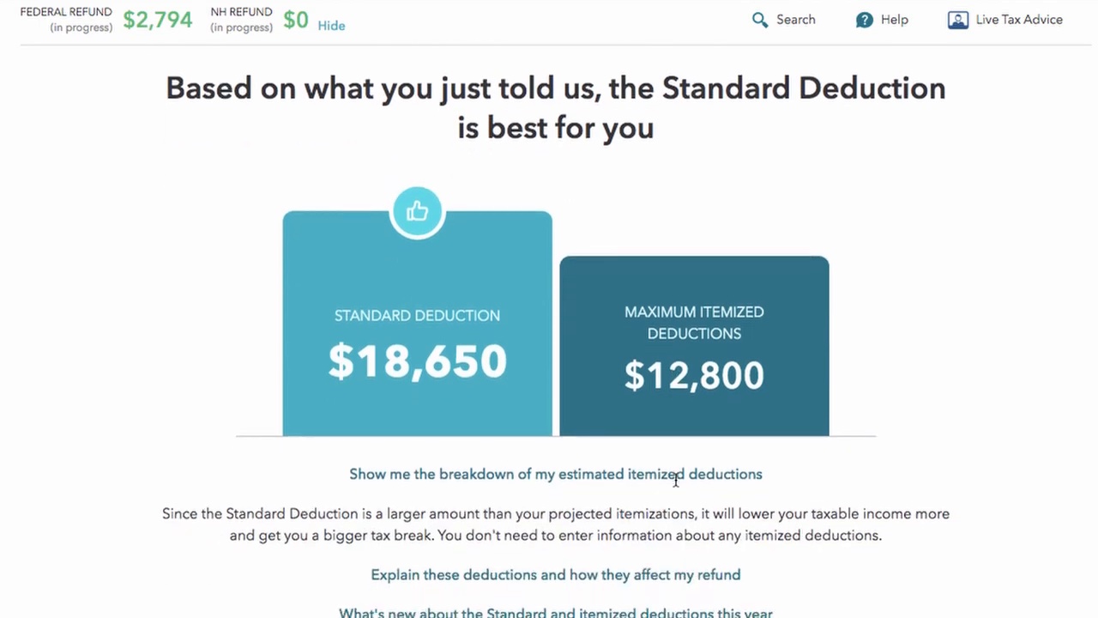
left_click(522, 475)
scroll(521, 475, "down", 4)
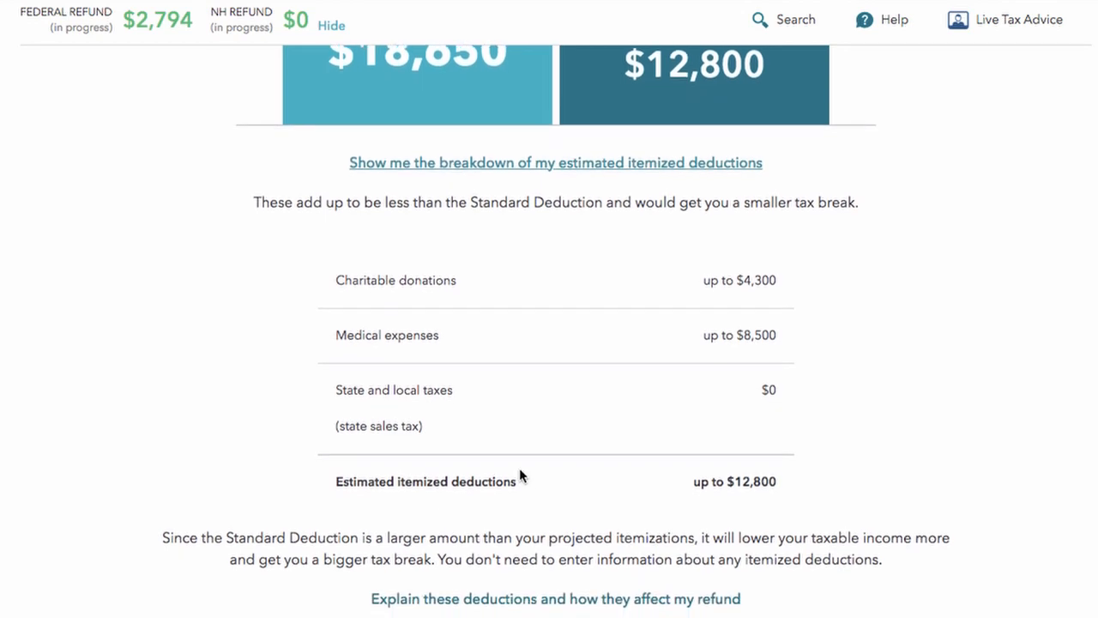
scroll(519, 469, "down", 3)
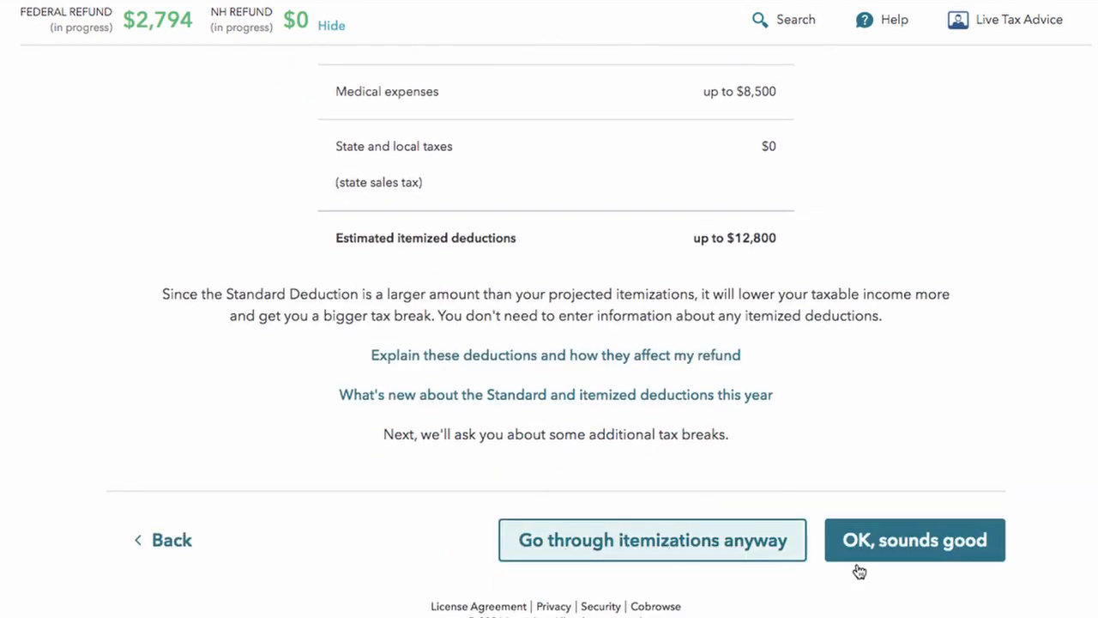
scroll(937, 528, "up", 3)
scroll(938, 529, "up", 5)
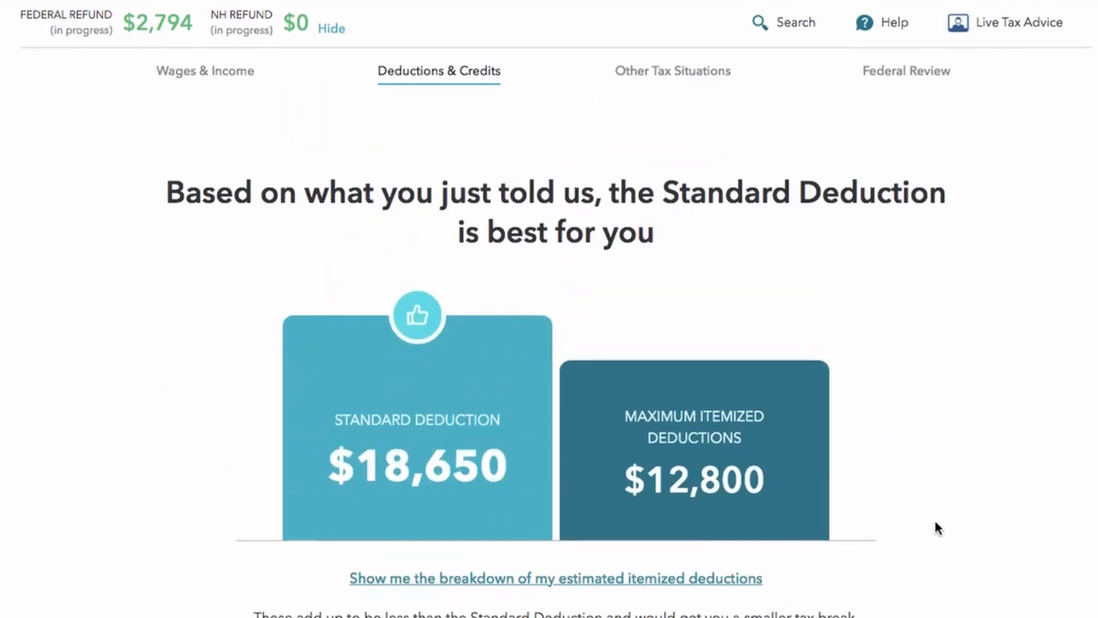
left_click_drag(186, 189, 827, 232)
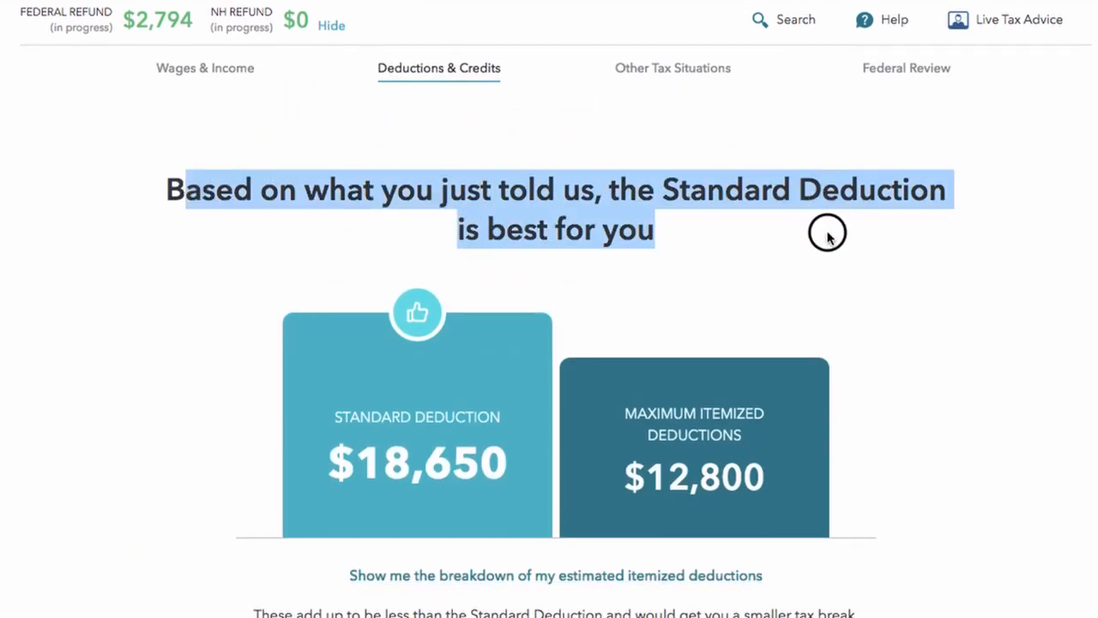
scroll(828, 238, "down", 6)
scroll(829, 238, "down", 2)
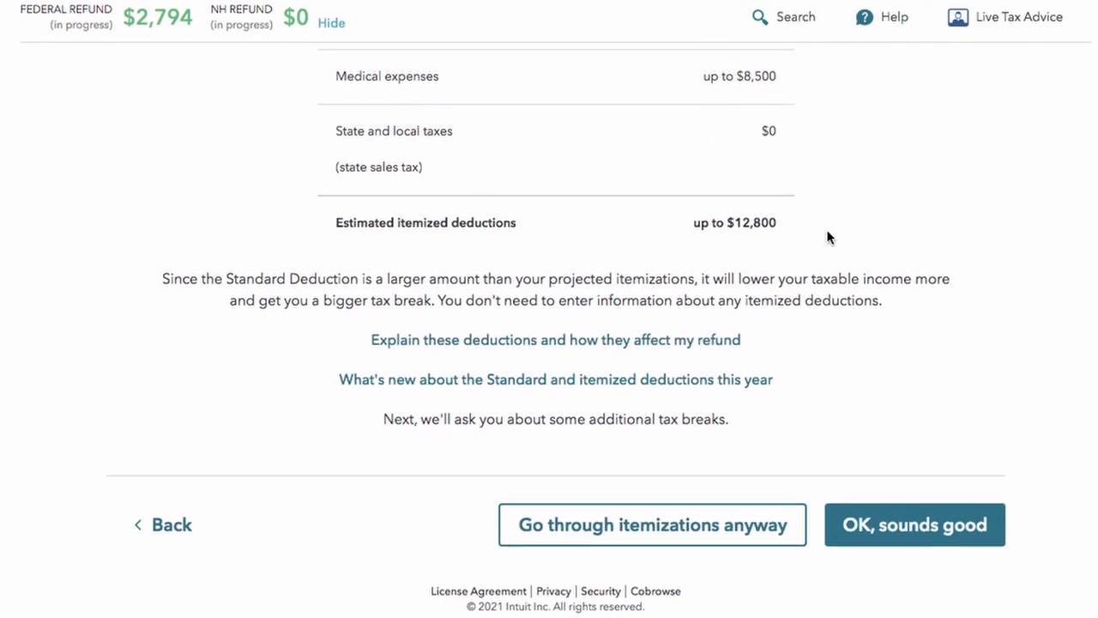
Step: Accept the $18,650 Standard Deduction and move on to the other tax breaks questions
left_click(926, 529)
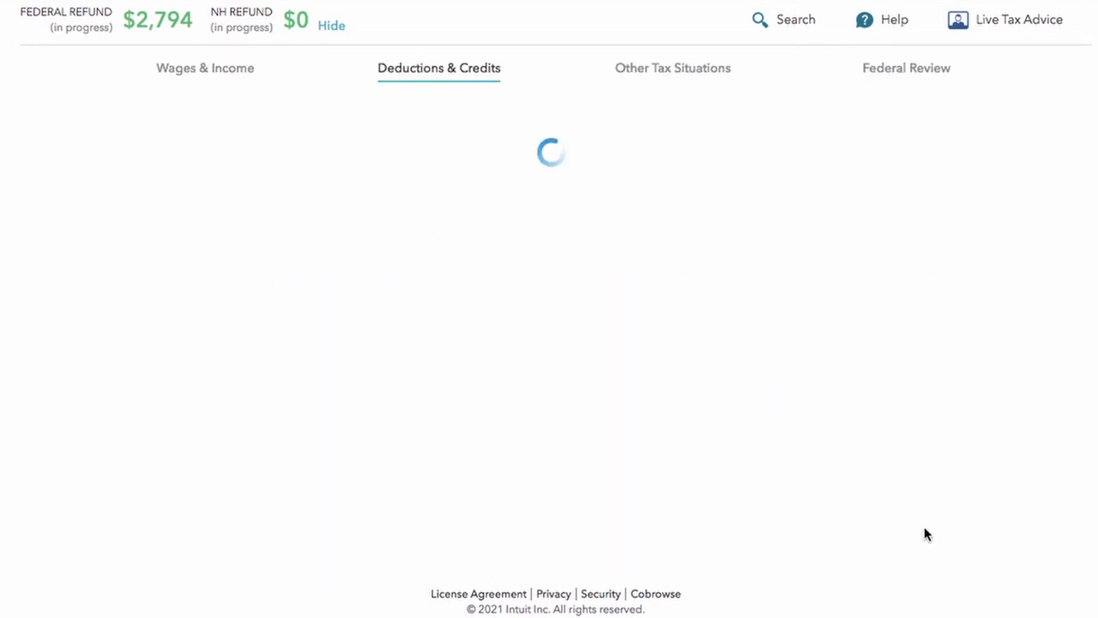
scroll(924, 532, "down", 1)
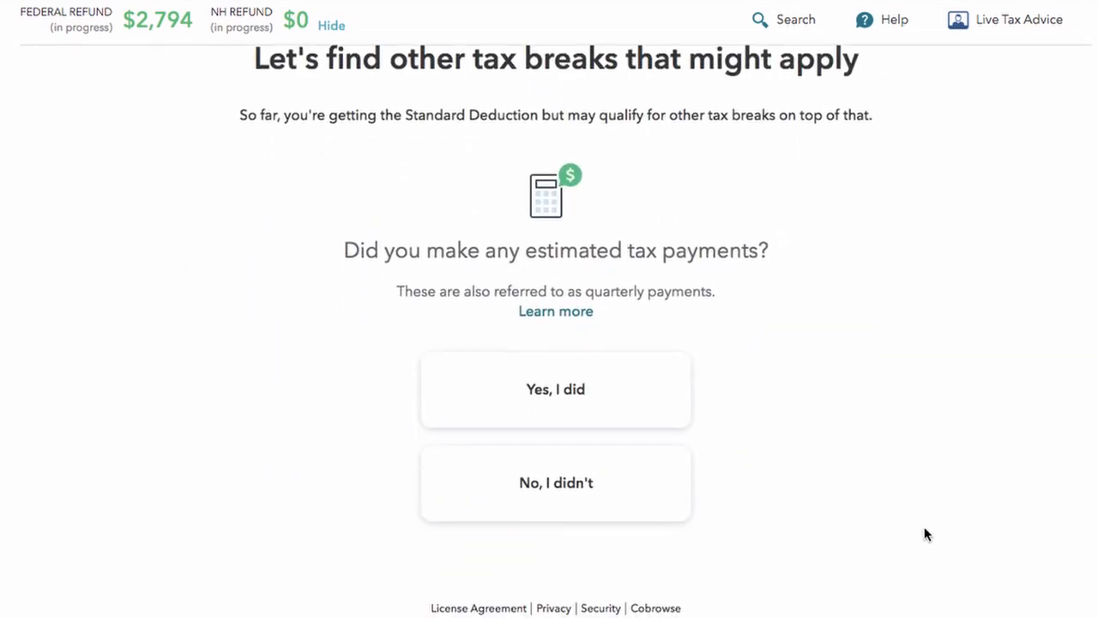
scroll(924, 534, "up", 1)
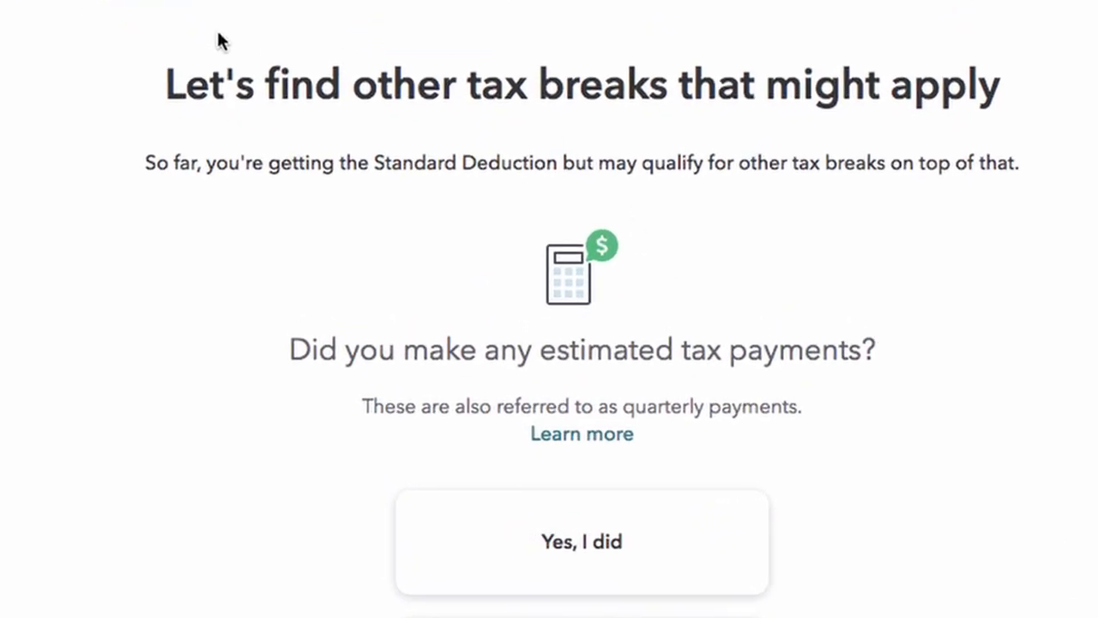
left_click_drag(165, 84, 995, 132)
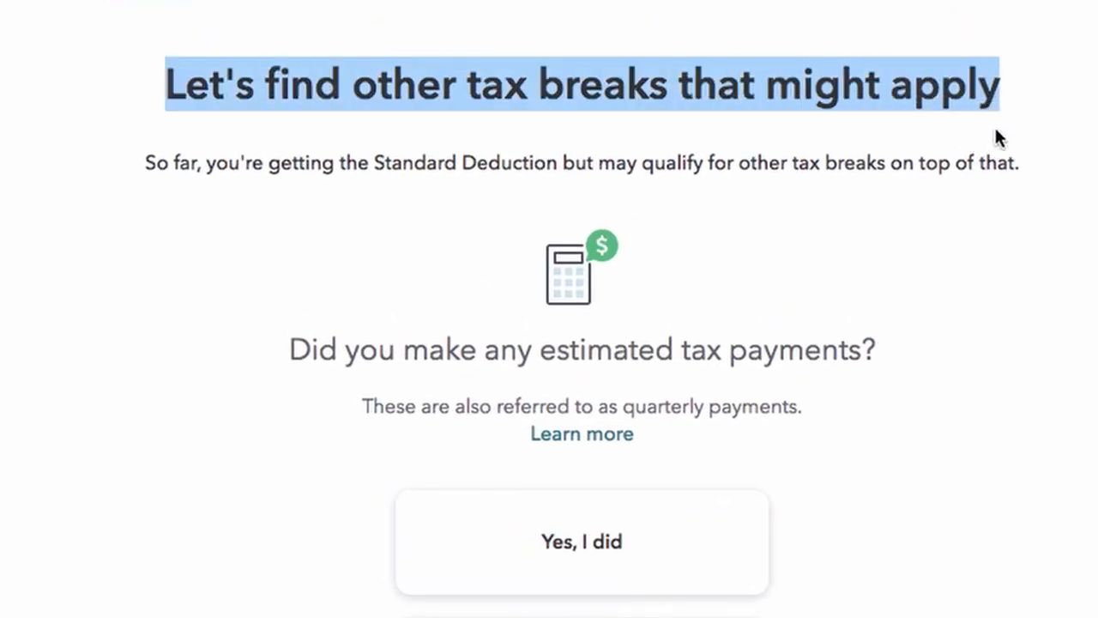
scroll(998, 138, "down", 2)
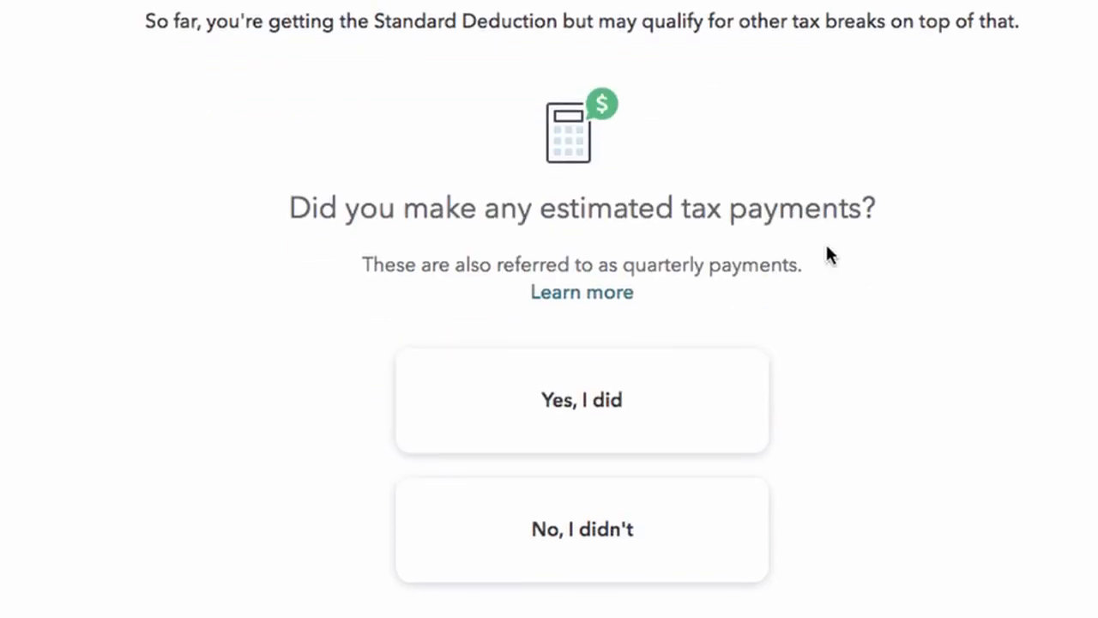
left_click_drag(625, 268, 816, 262)
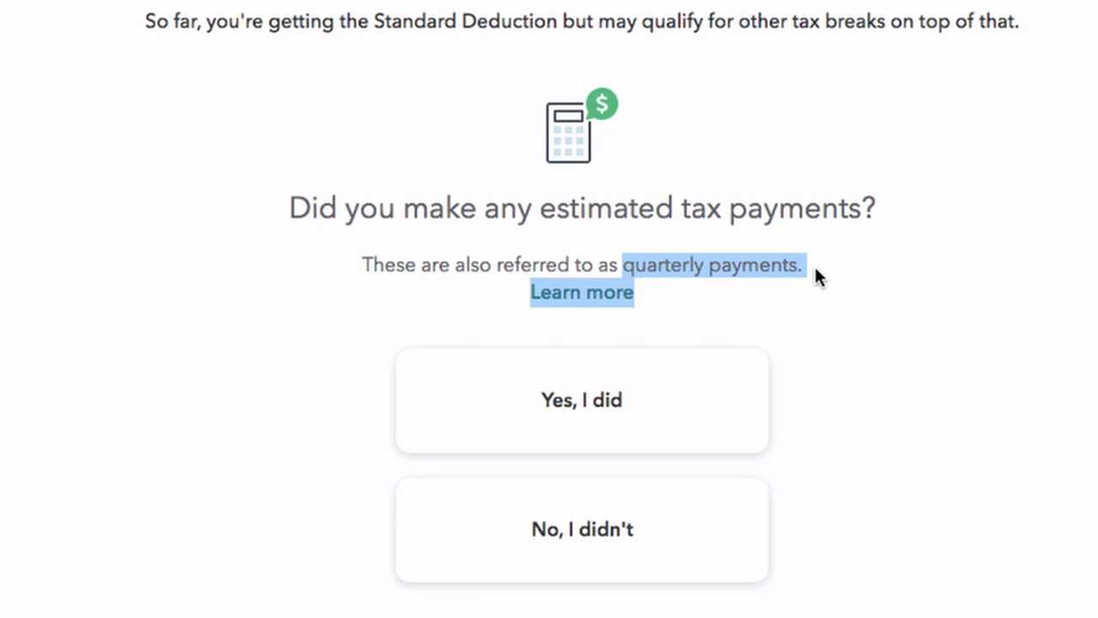
Step: Answer No to estimated payments, teacher expenses, HSA, college expenses and the 2008 homebuyer credit
left_click(562, 534)
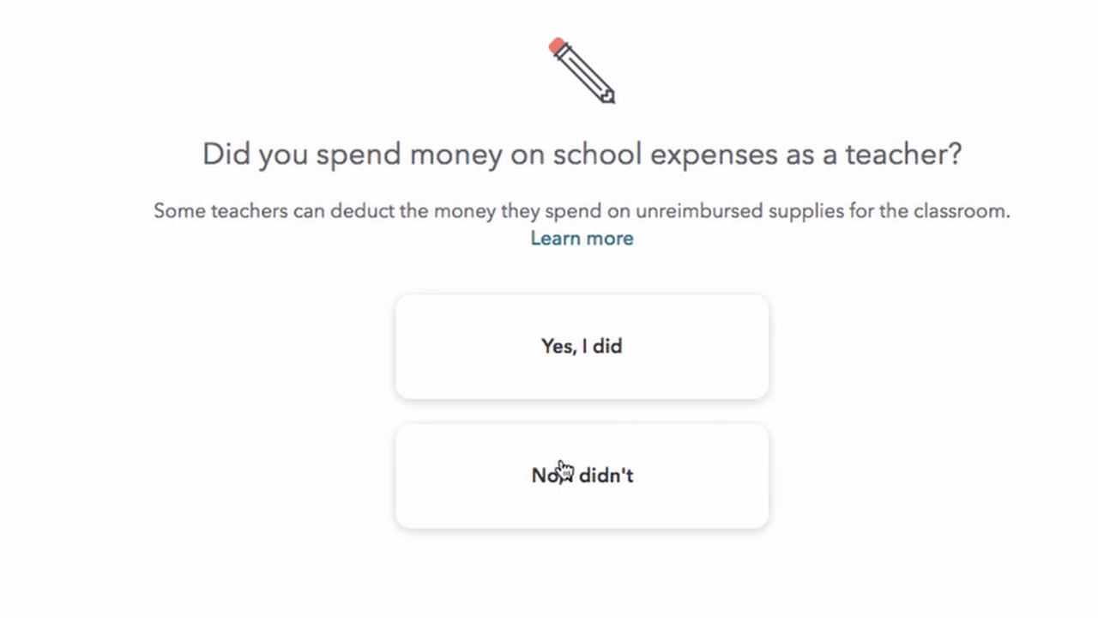
left_click(546, 469)
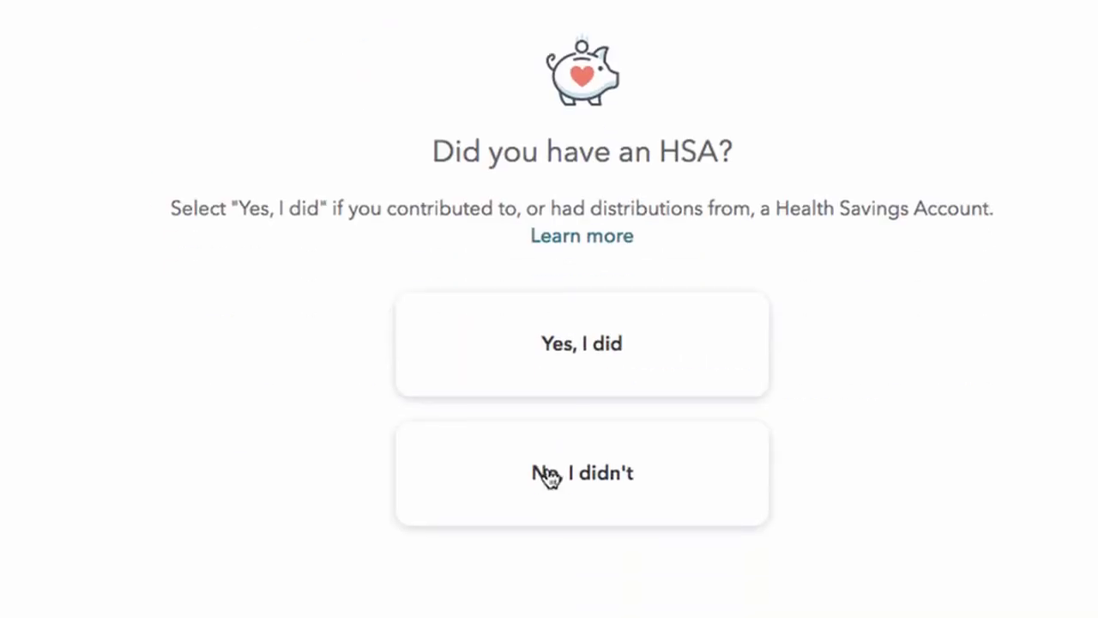
left_click(546, 473)
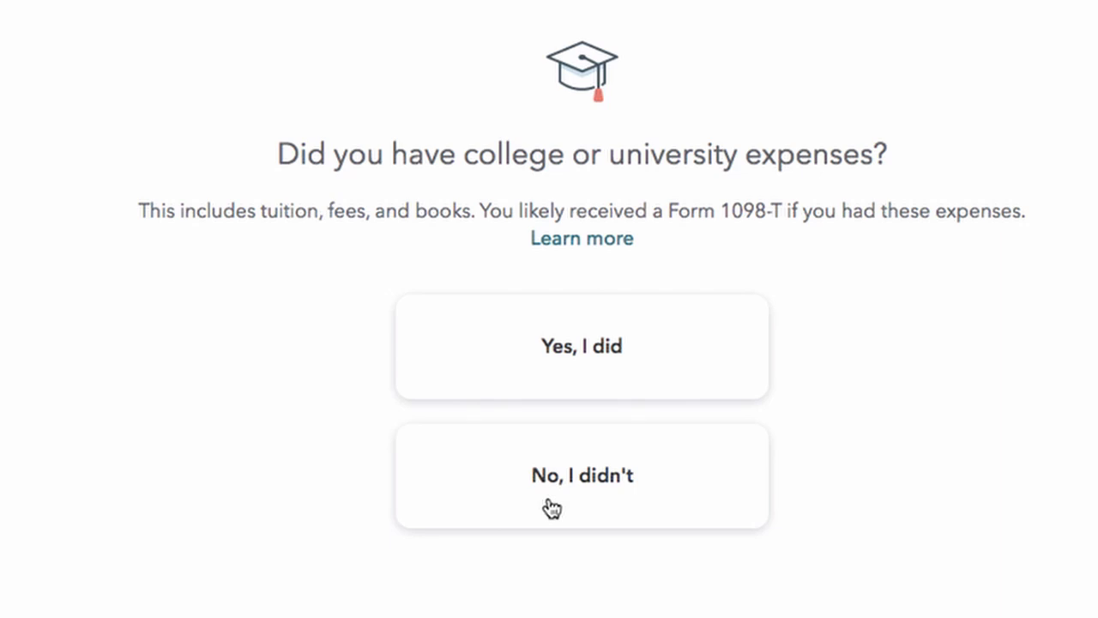
left_click(552, 501)
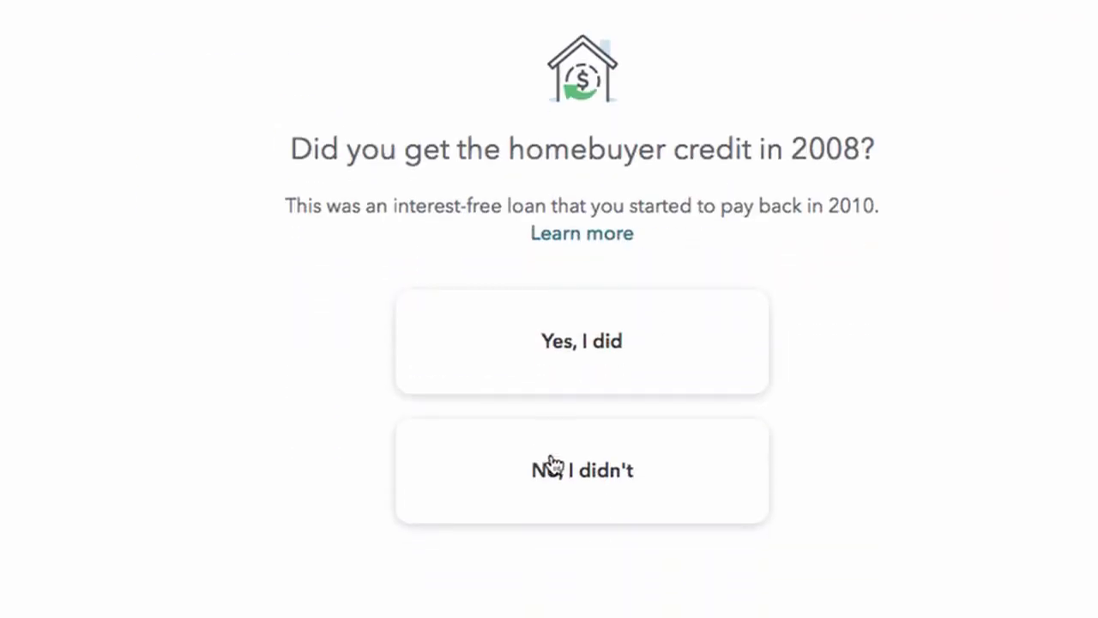
left_click(553, 501)
left_click(999, 540)
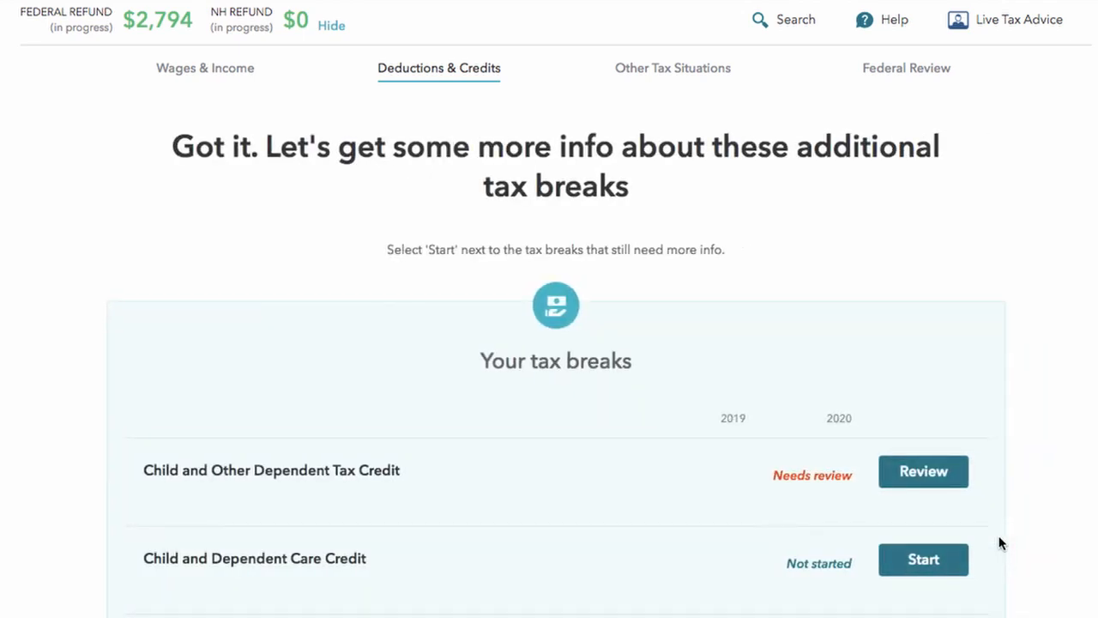
Step: Open the review for the Child and Other Dependent Tax Credit marked Needs review
scroll(481, 433, "down", 2)
scroll(480, 434, "up", 2)
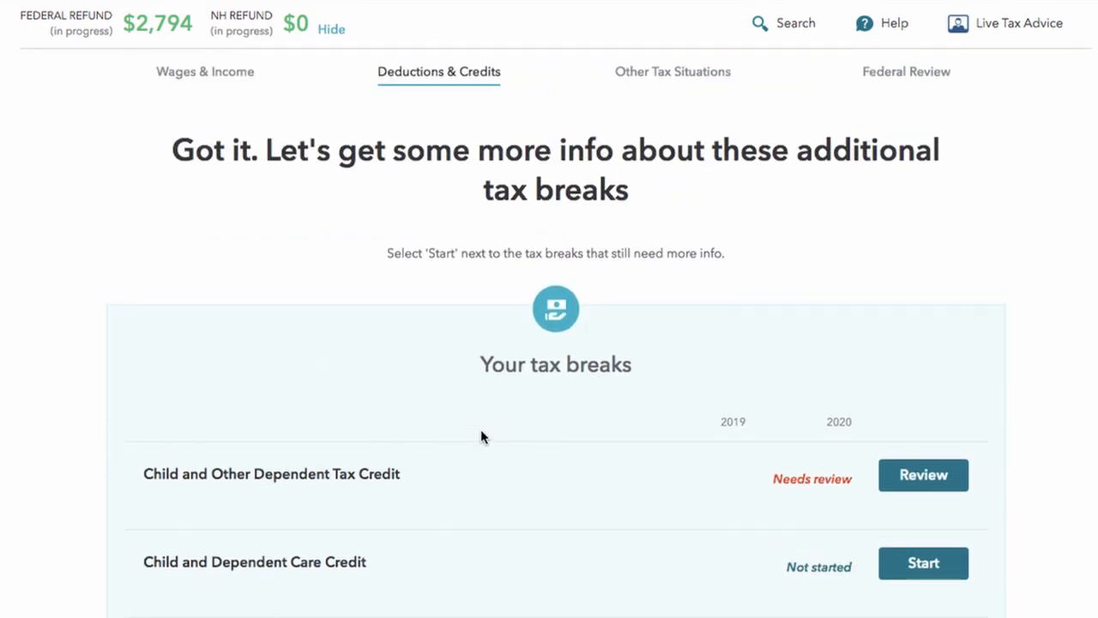
scroll(480, 431, "down", 2)
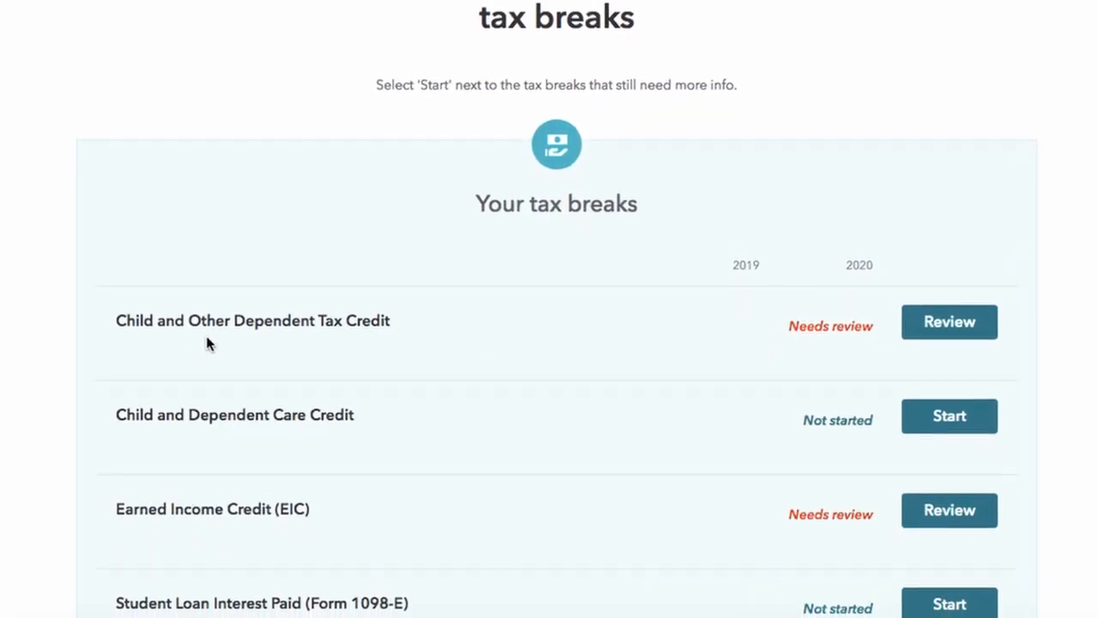
scroll(377, 307, "down", 2)
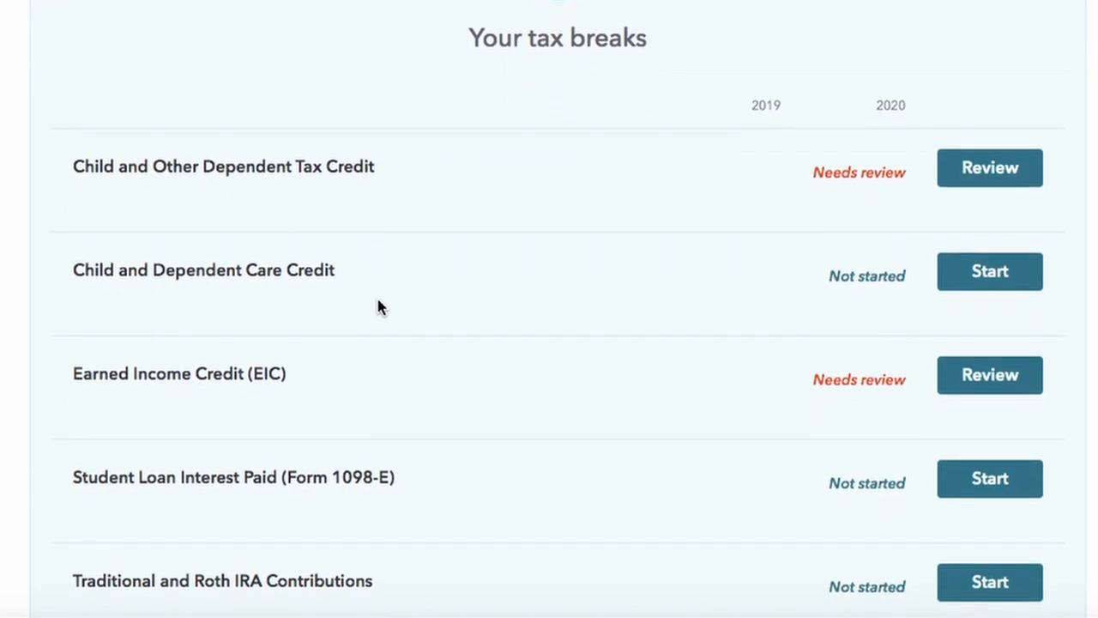
scroll(177, 289, "down", 2)
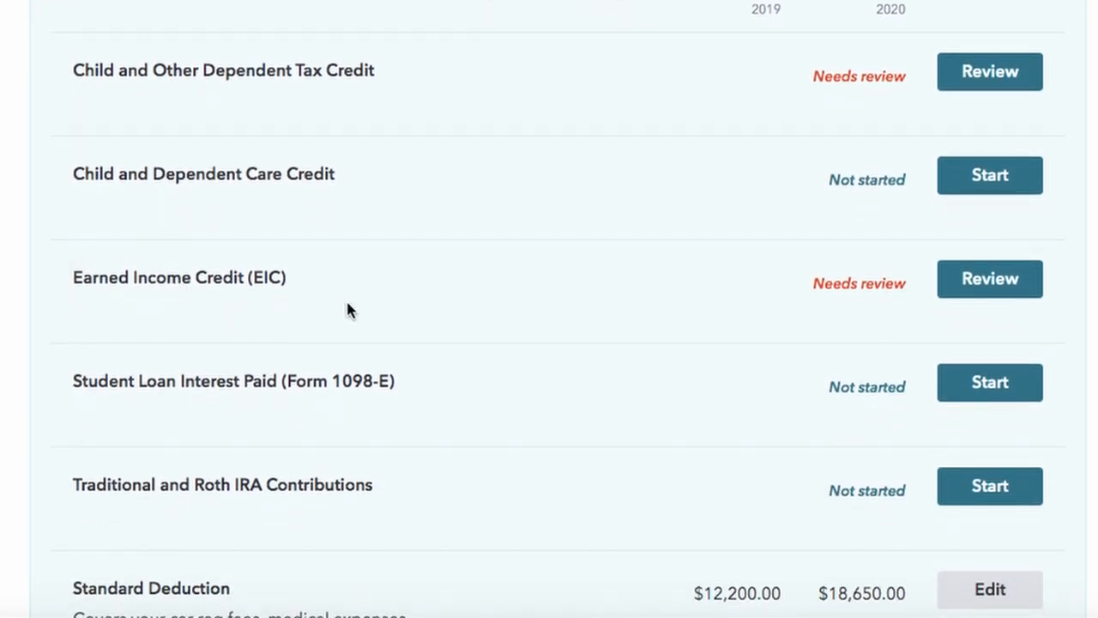
scroll(405, 314, "down", 3)
scroll(405, 314, "up", 5)
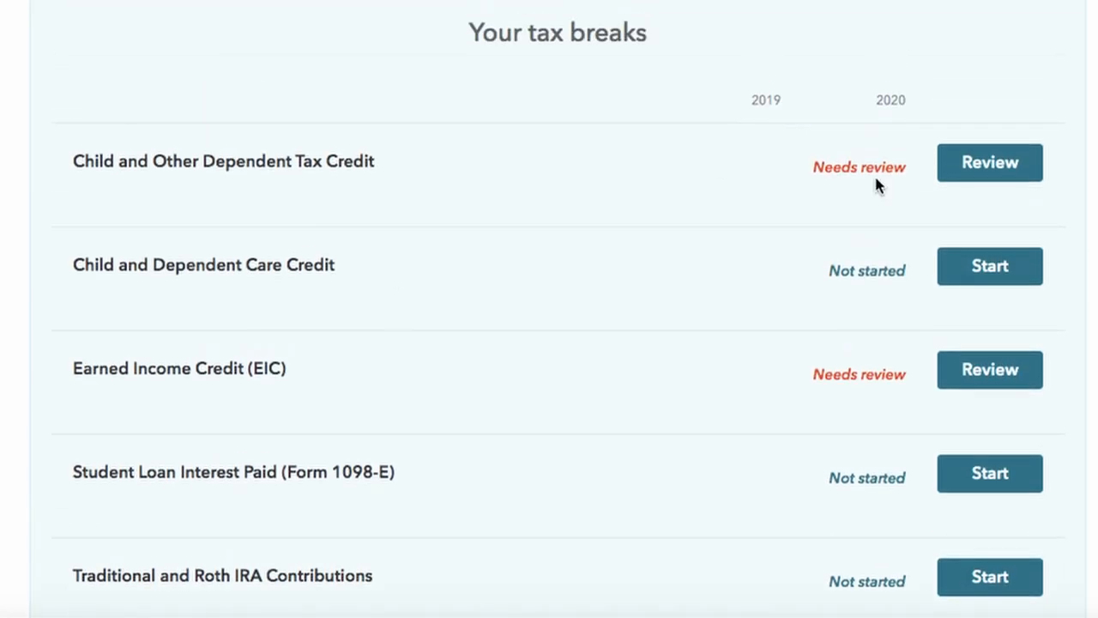
left_click_drag(813, 167, 925, 172)
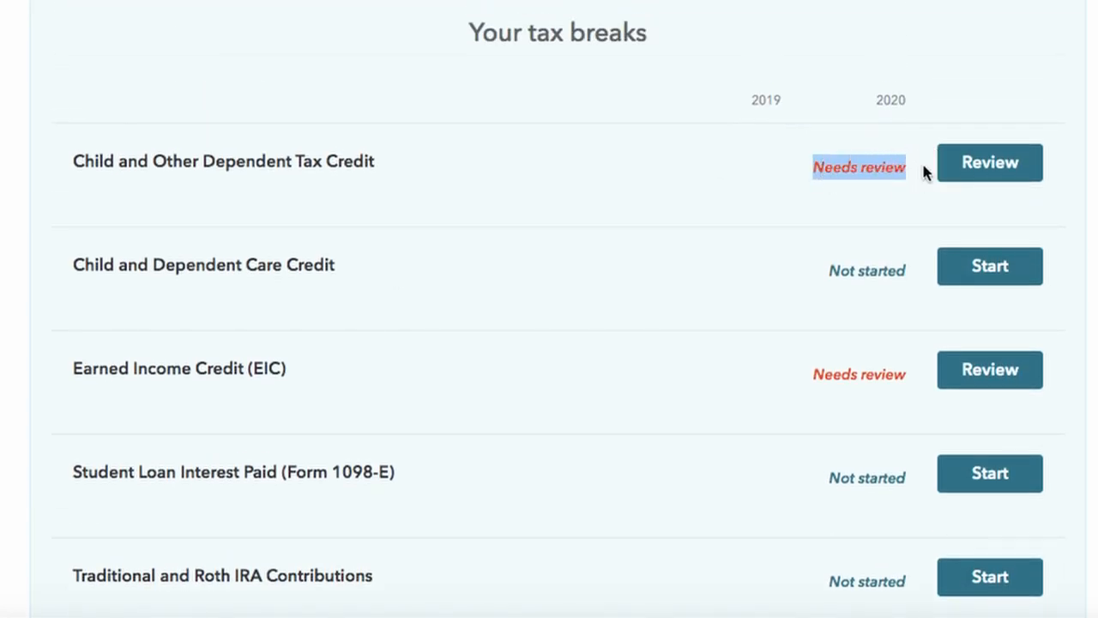
left_click_drag(74, 161, 432, 202)
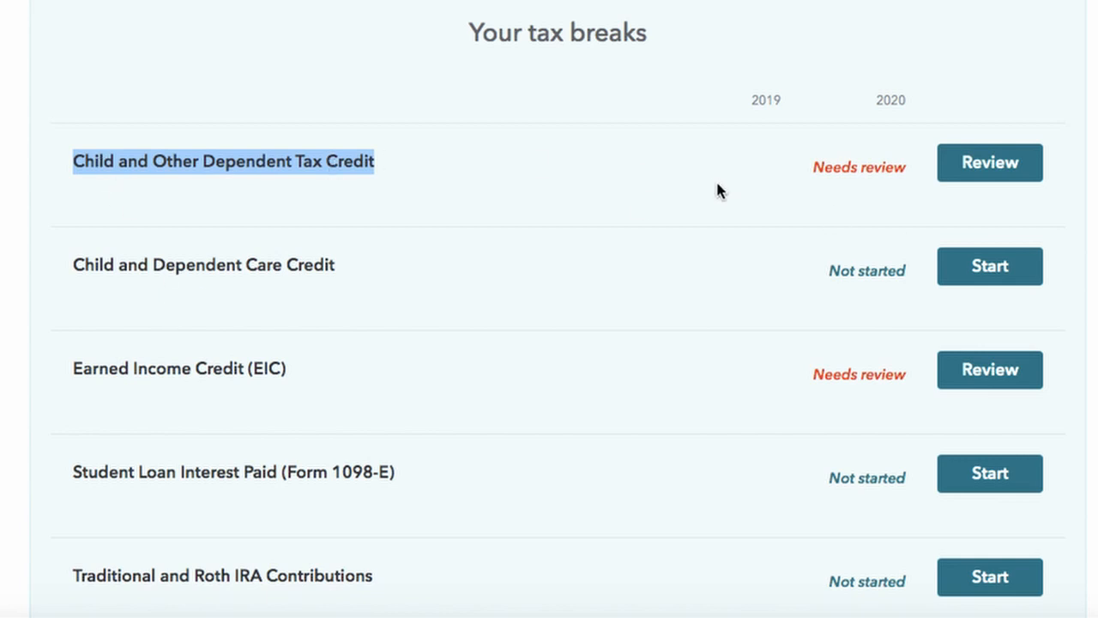
left_click(965, 165)
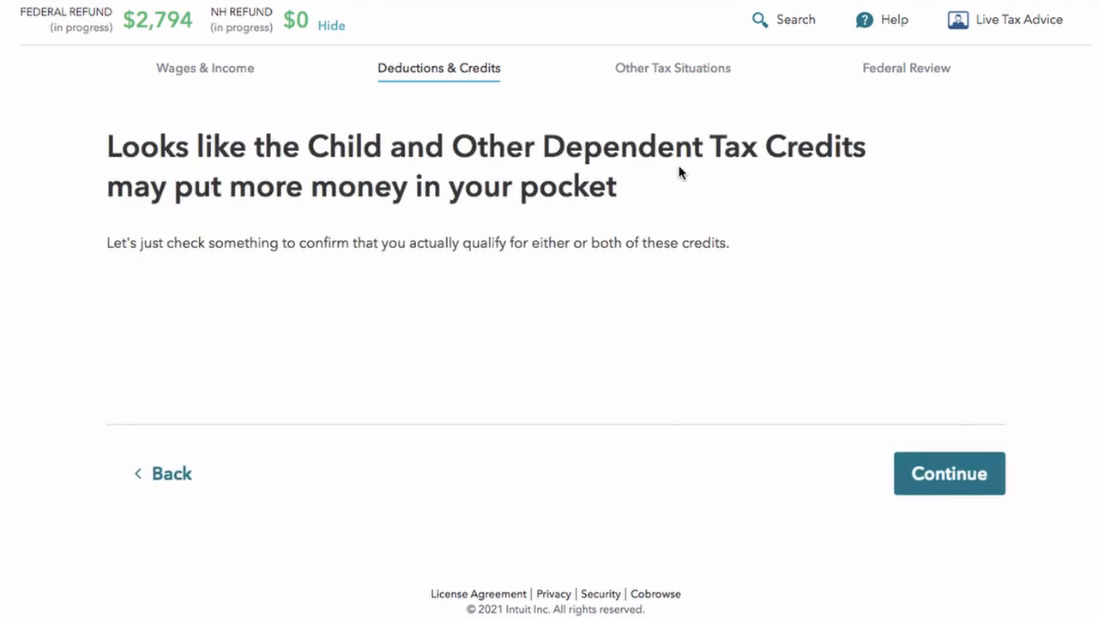
Step: Confirm the $2,000 Child Tax Credit: keep 2020 income, No to inmate income, No to Form 8862
left_click(937, 483)
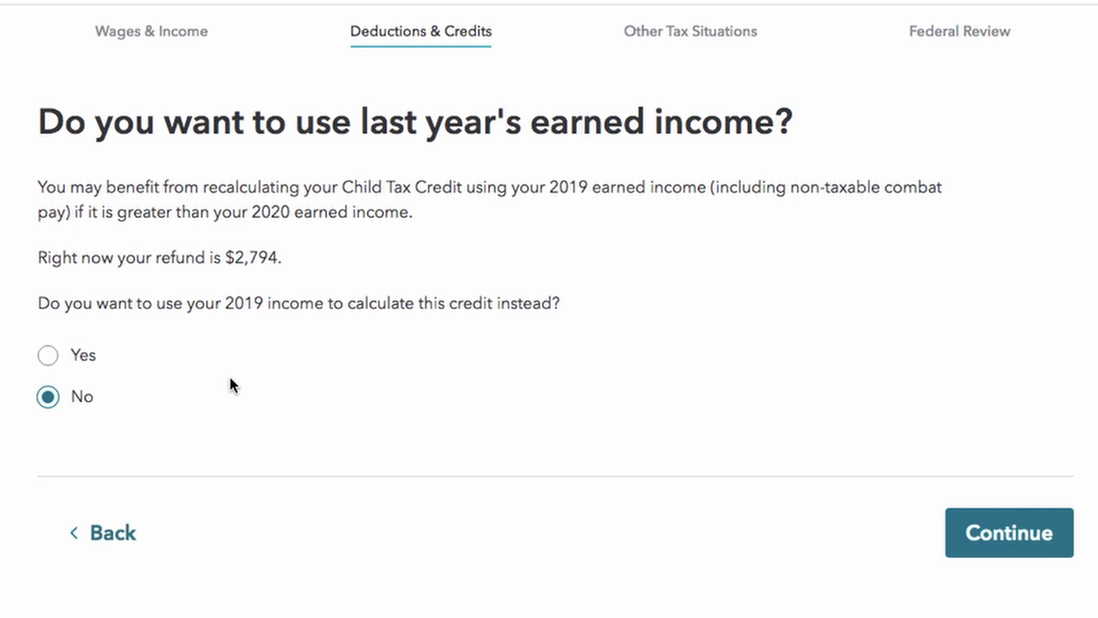
left_click(999, 532)
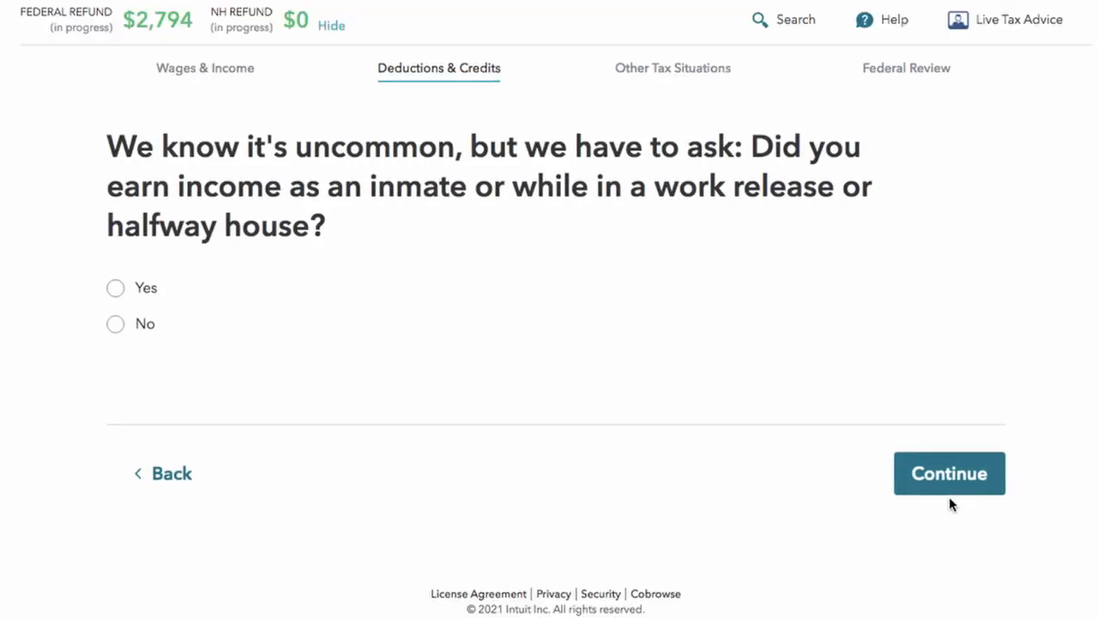
left_click(116, 326)
left_click(934, 477)
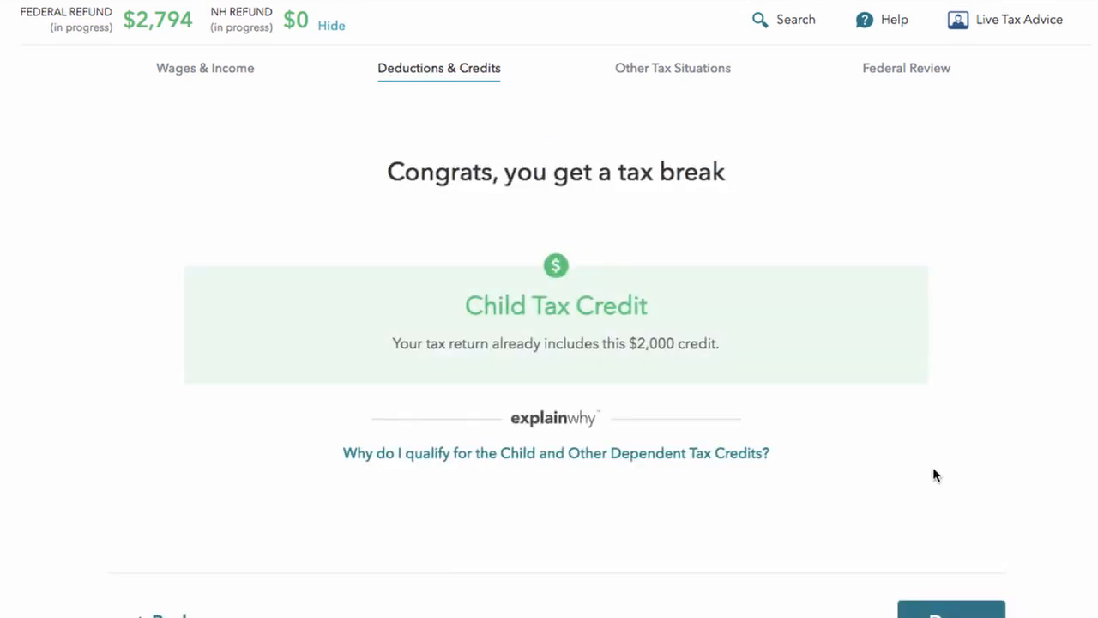
scroll(935, 515, "down", 1)
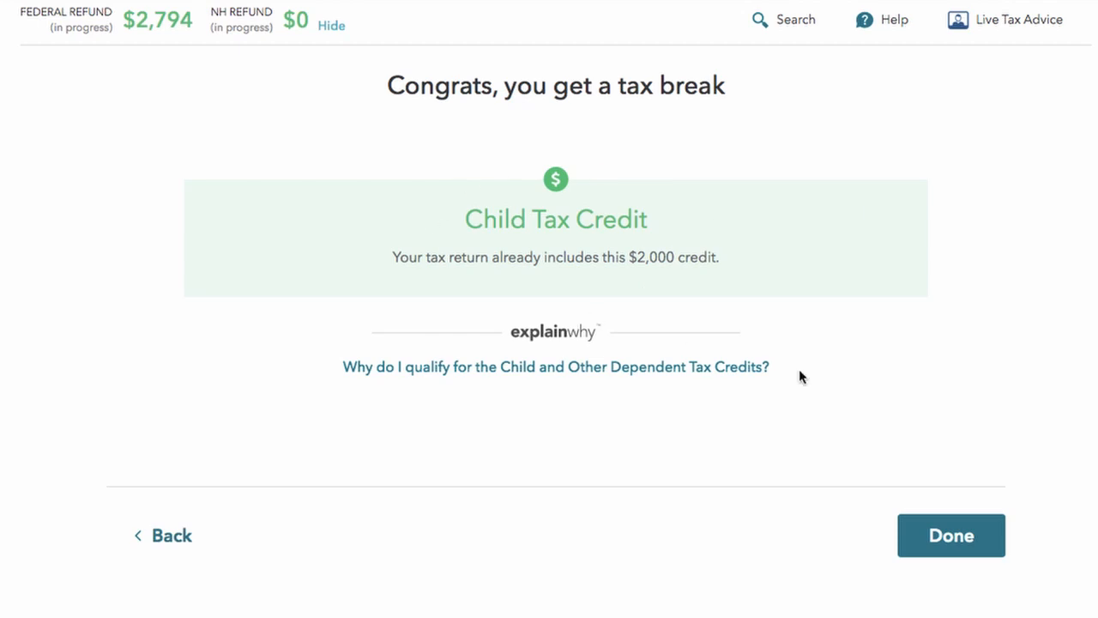
left_click(977, 550)
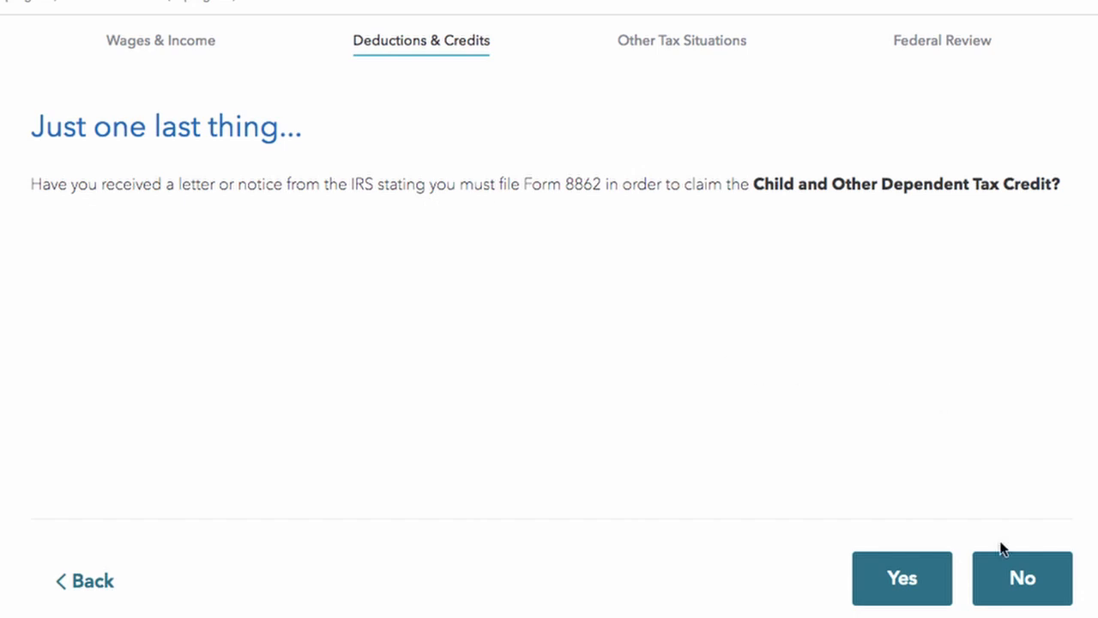
left_click(1017, 582)
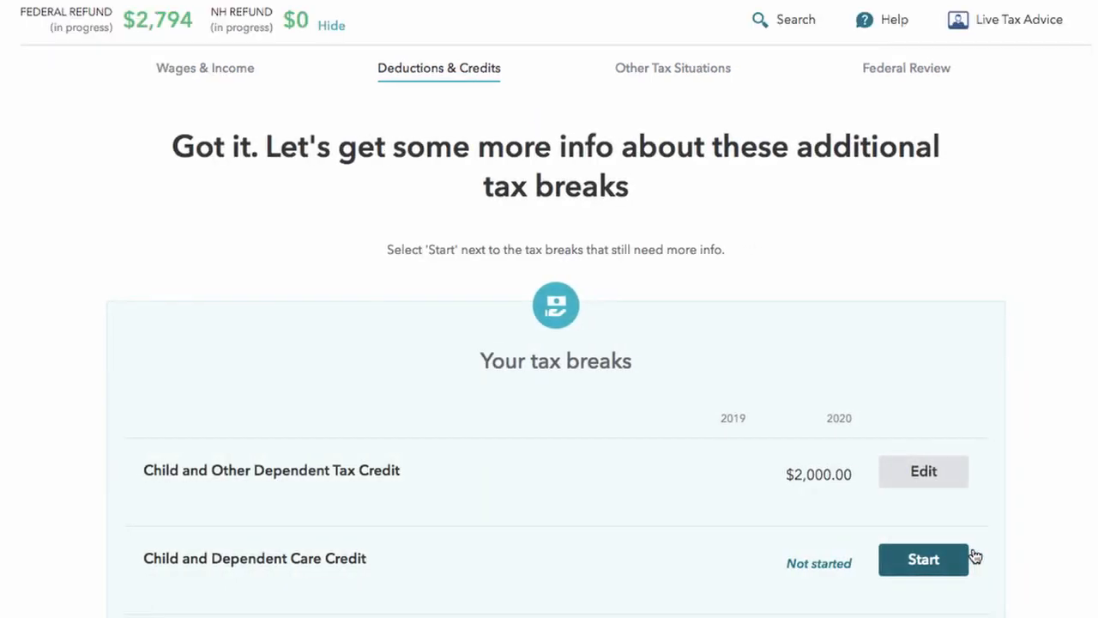
Step: Scroll down the tax breaks list to the Earned Income Credit (EIC) and open its review
scroll(976, 557, "down", 3)
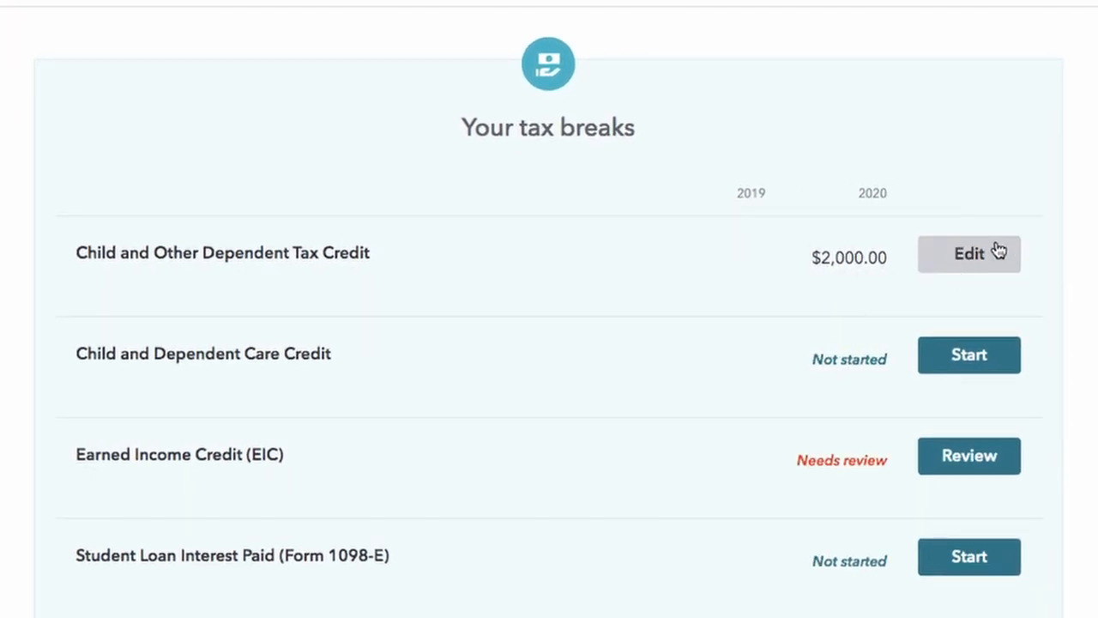
scroll(1013, 261, "down", 3)
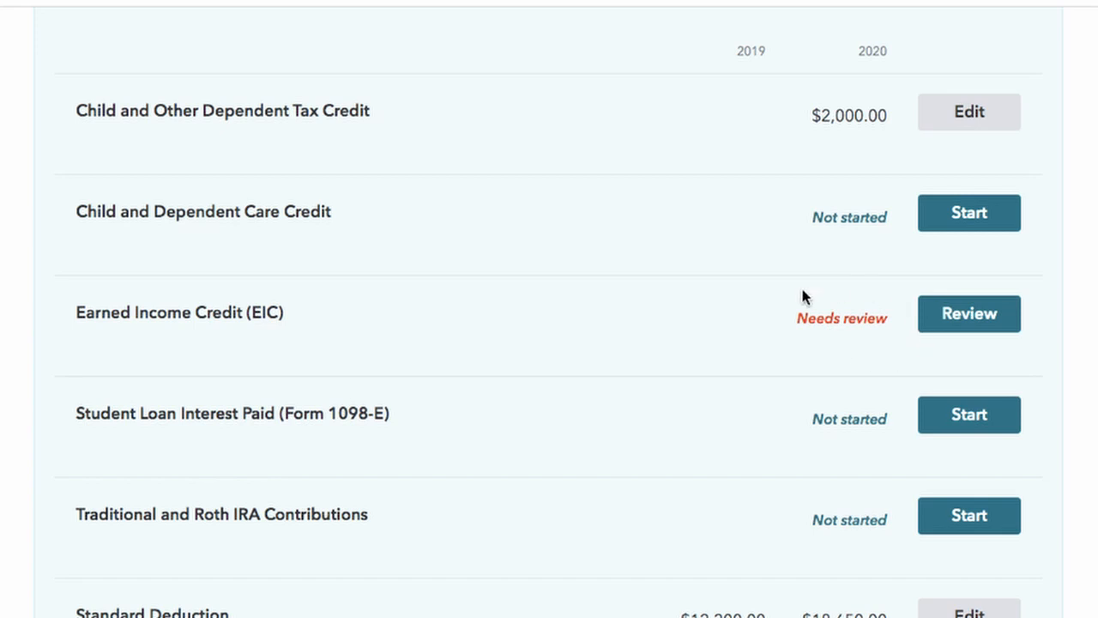
left_click(970, 314)
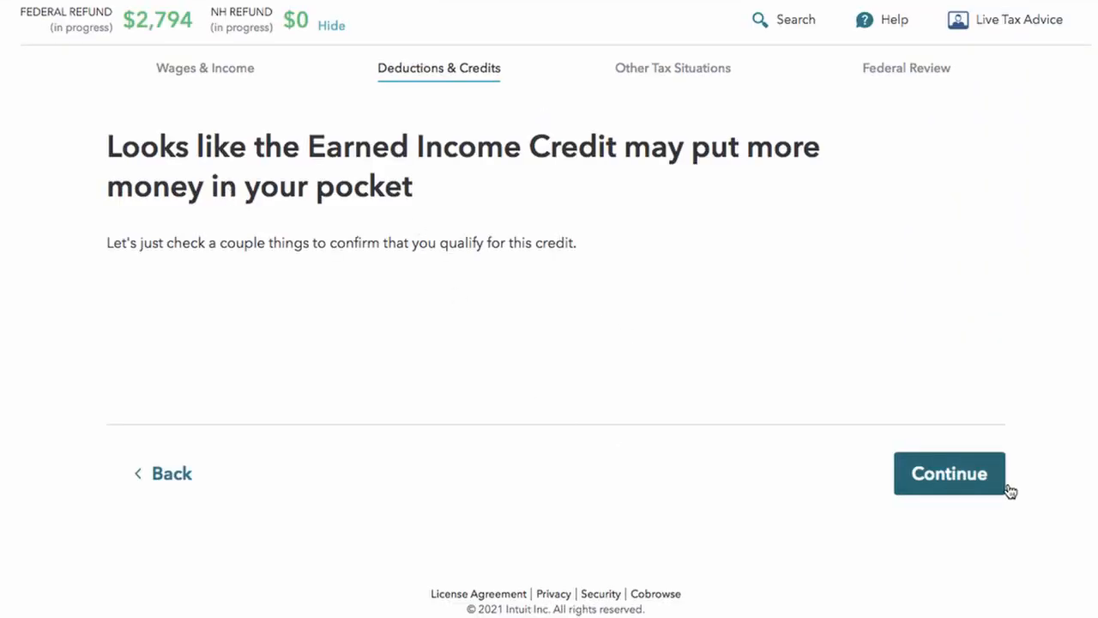
Step: Confirm living in the U.S. over six months and that none of the uncommon situations apply
left_click(979, 473)
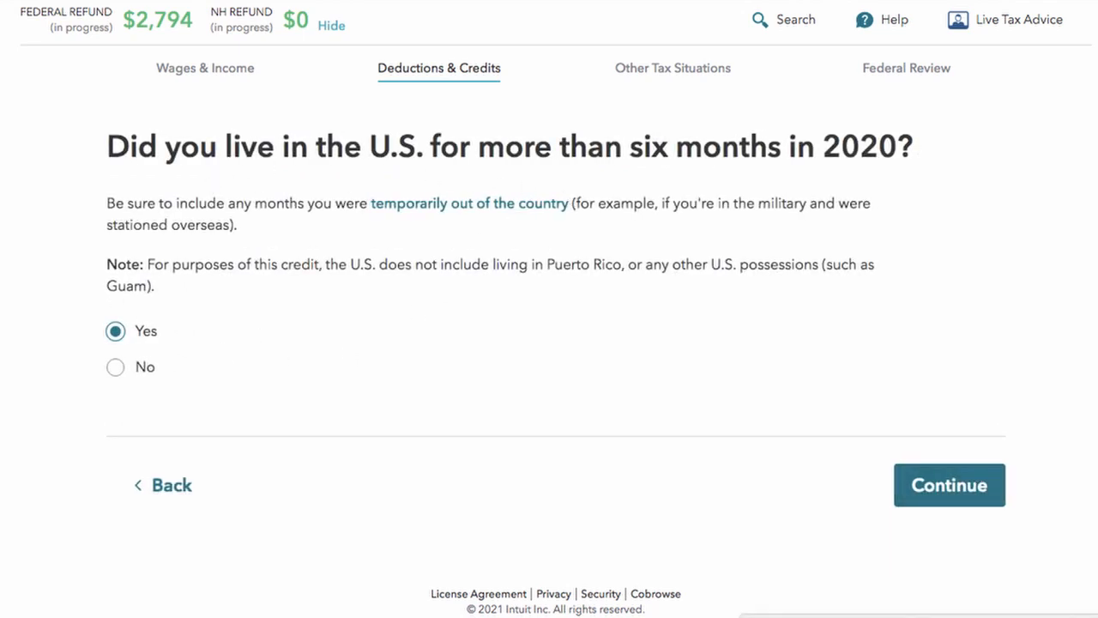
left_click(934, 472)
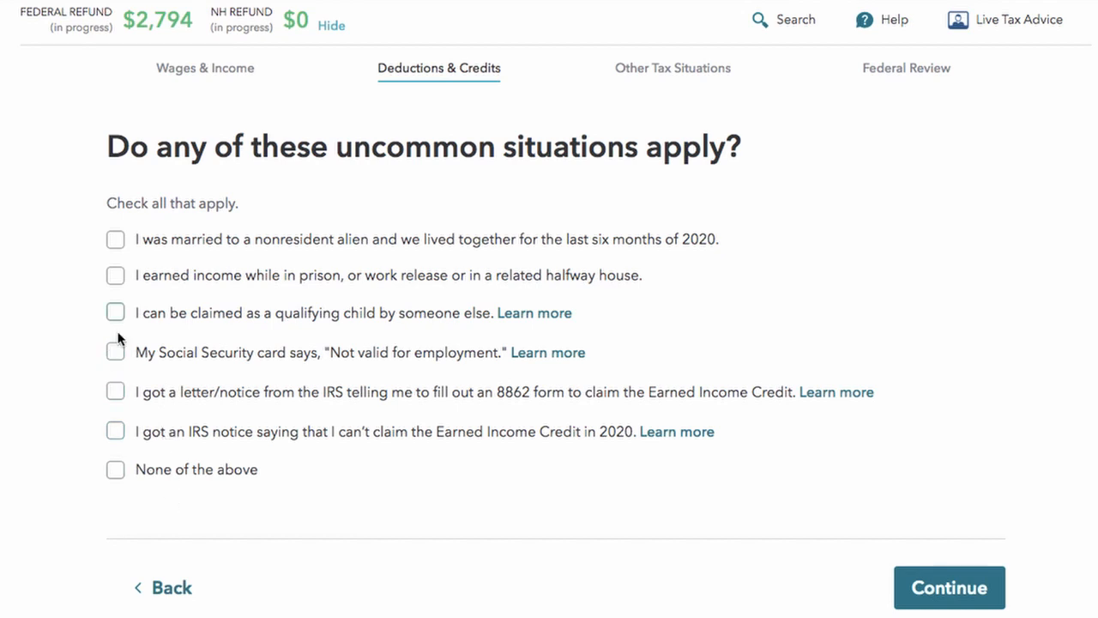
left_click(115, 470)
left_click(933, 577)
Step: Keep using 2020 earned income rather than 2019 income for the Earned Income Credit
left_click_drag(109, 203, 531, 248)
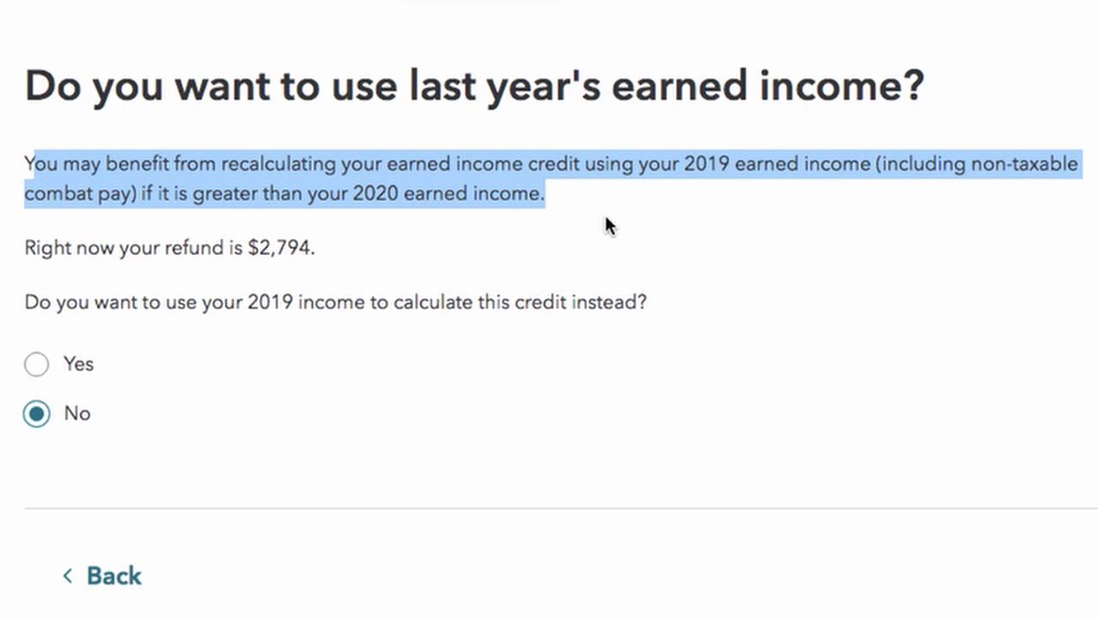
left_click(39, 369)
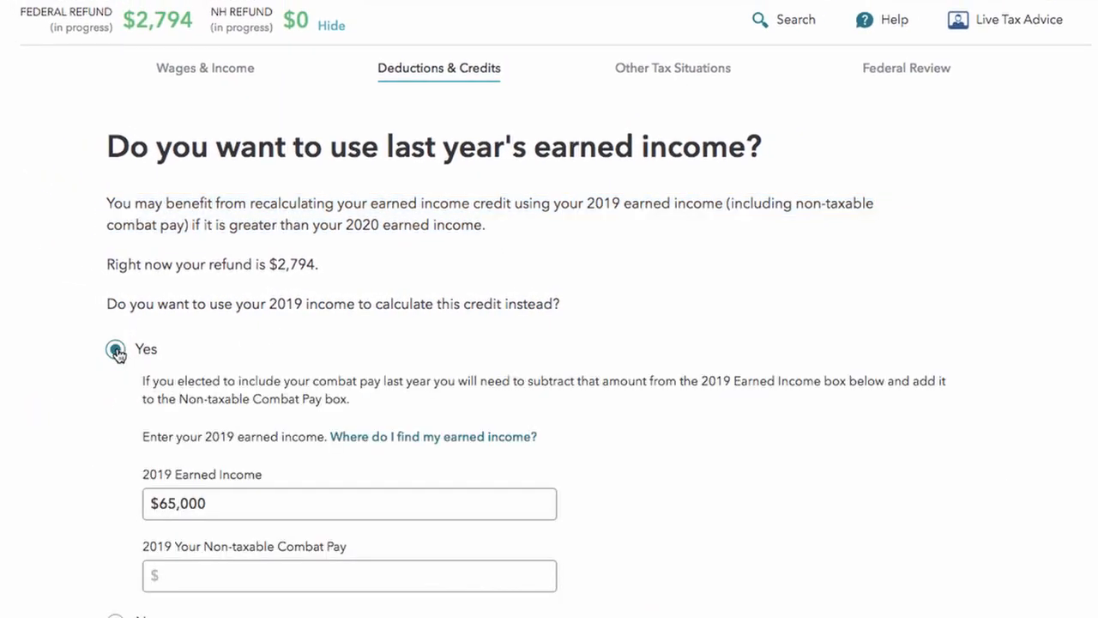
scroll(274, 515, "down", 2)
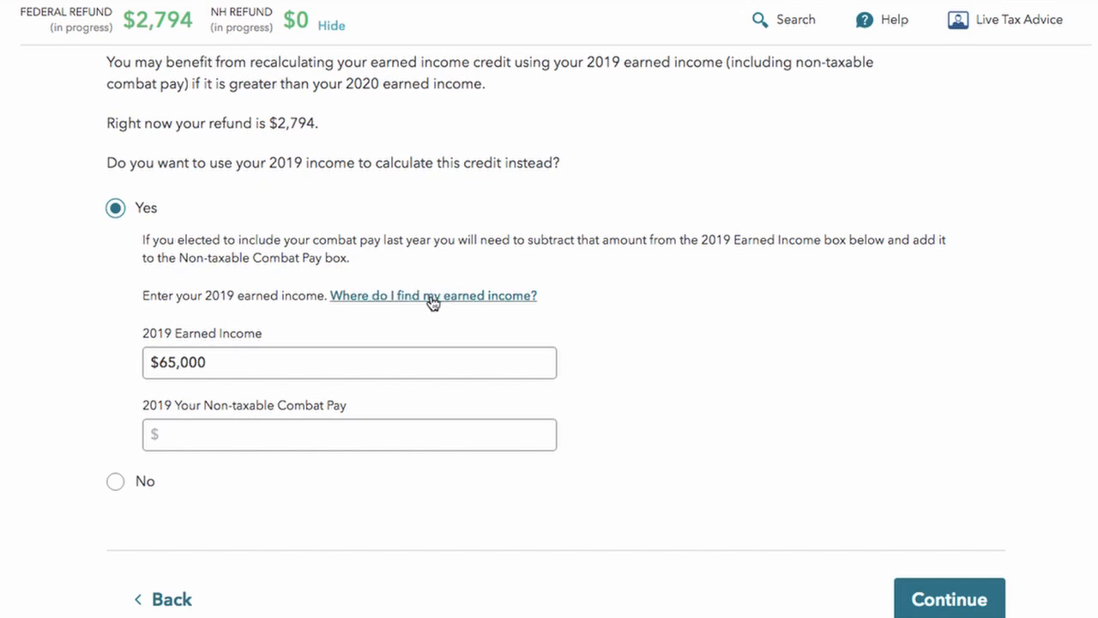
left_click(114, 482)
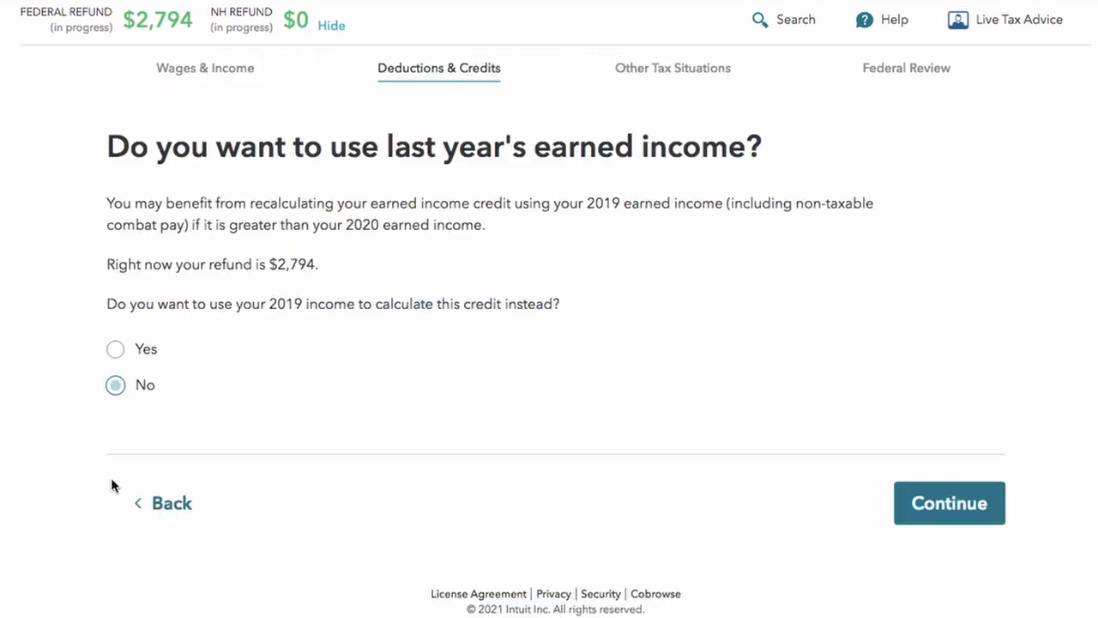
left_click(933, 496)
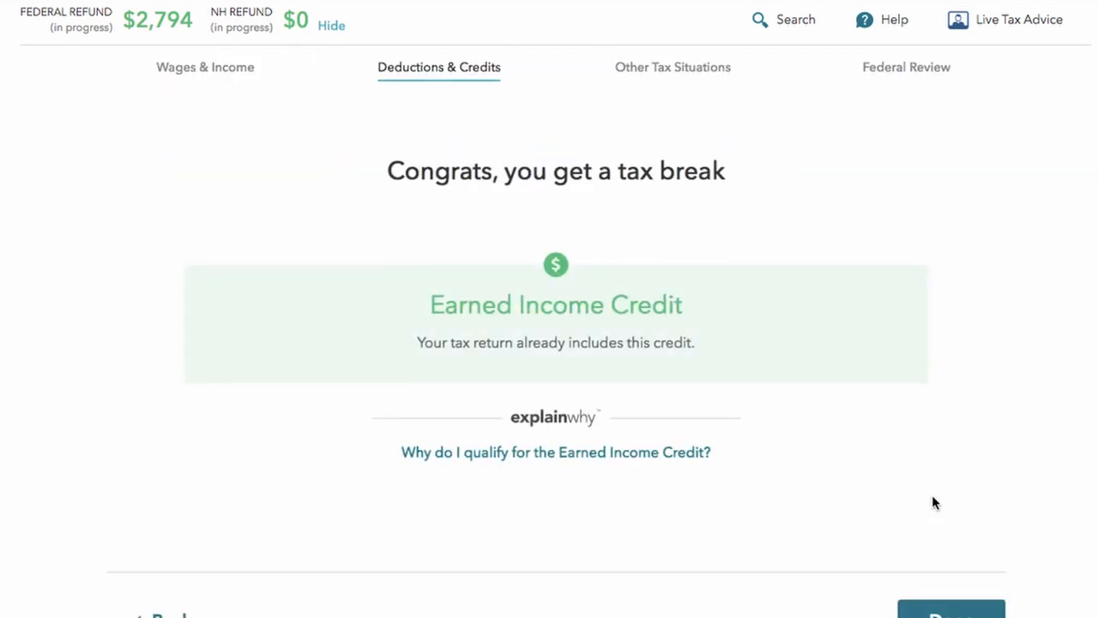
Step: Finish the $277.00 Earned Income Credit and wrap up the tax breaks list
scroll(932, 494, "down", 2)
left_click(935, 491)
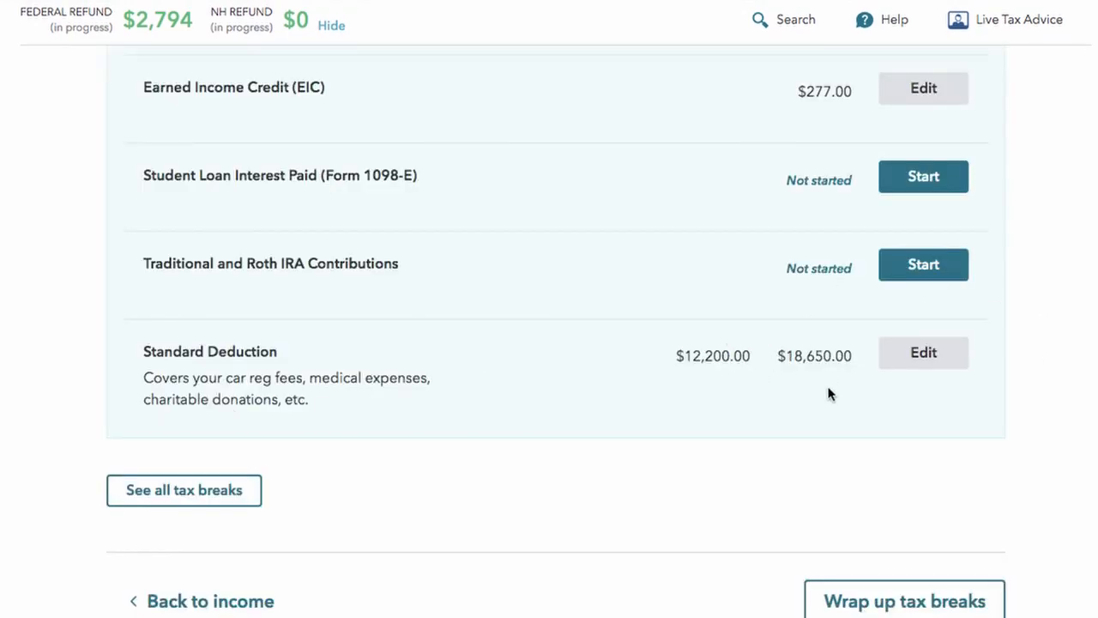
scroll(814, 462, "down", 2)
left_click(880, 527)
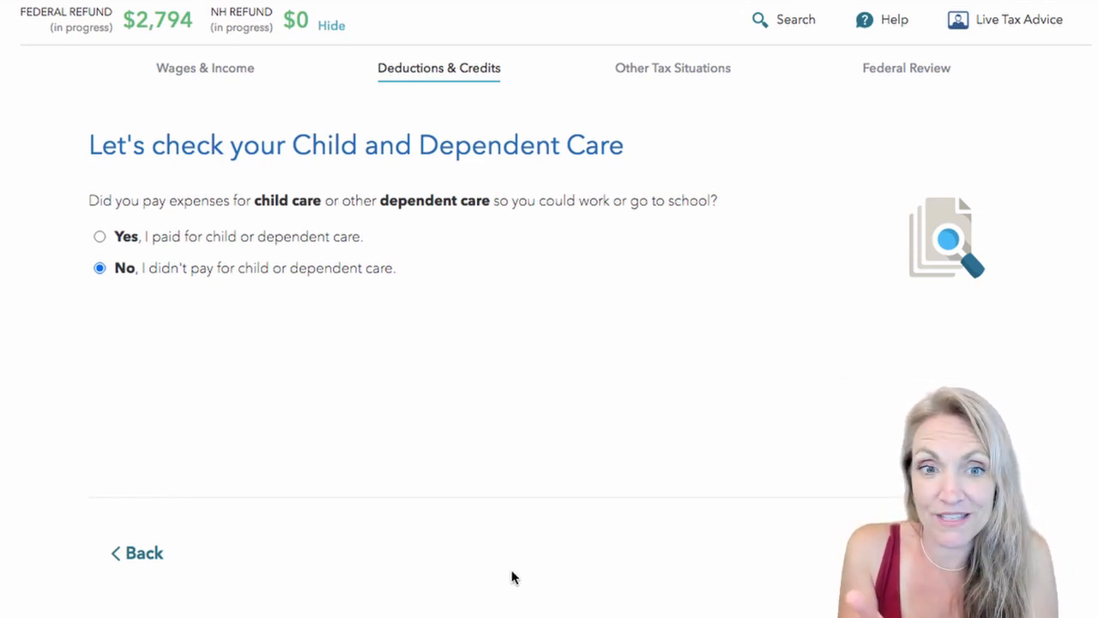
left_click_drag(62, 171, 729, 161)
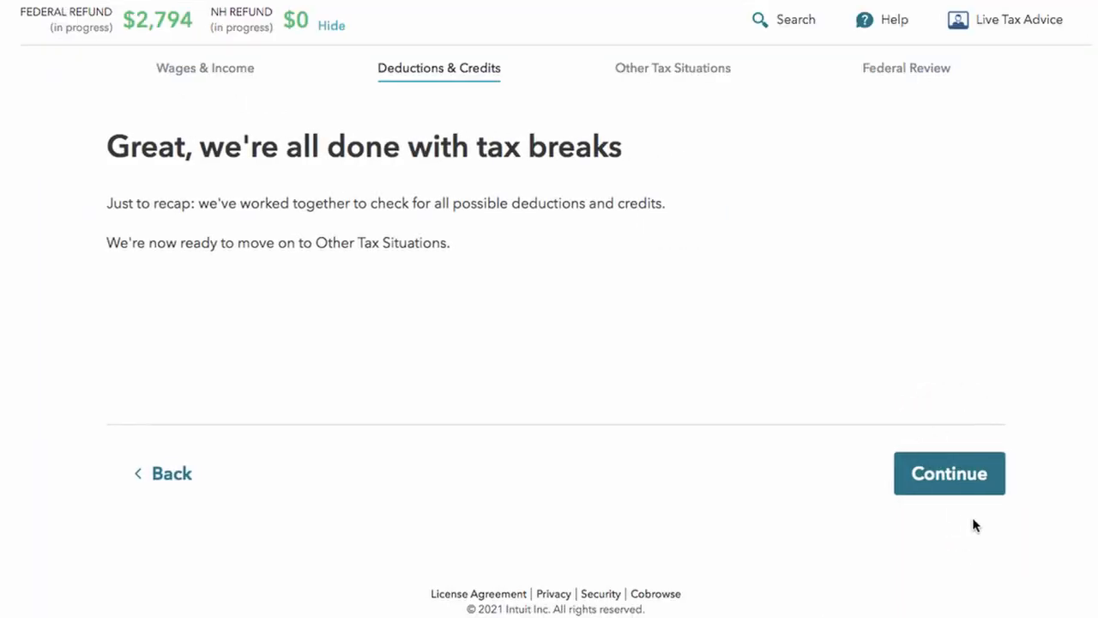
Step: Enter 300 as the 2020 cash charitable contributions and submit it
left_click(950, 473)
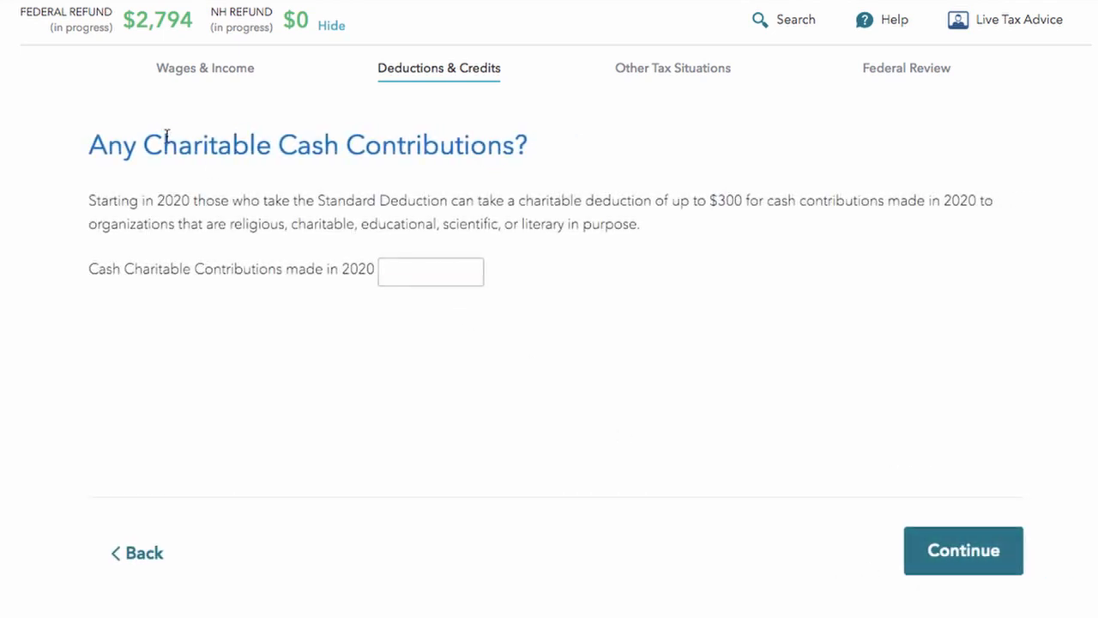
left_click_drag(146, 148, 507, 169)
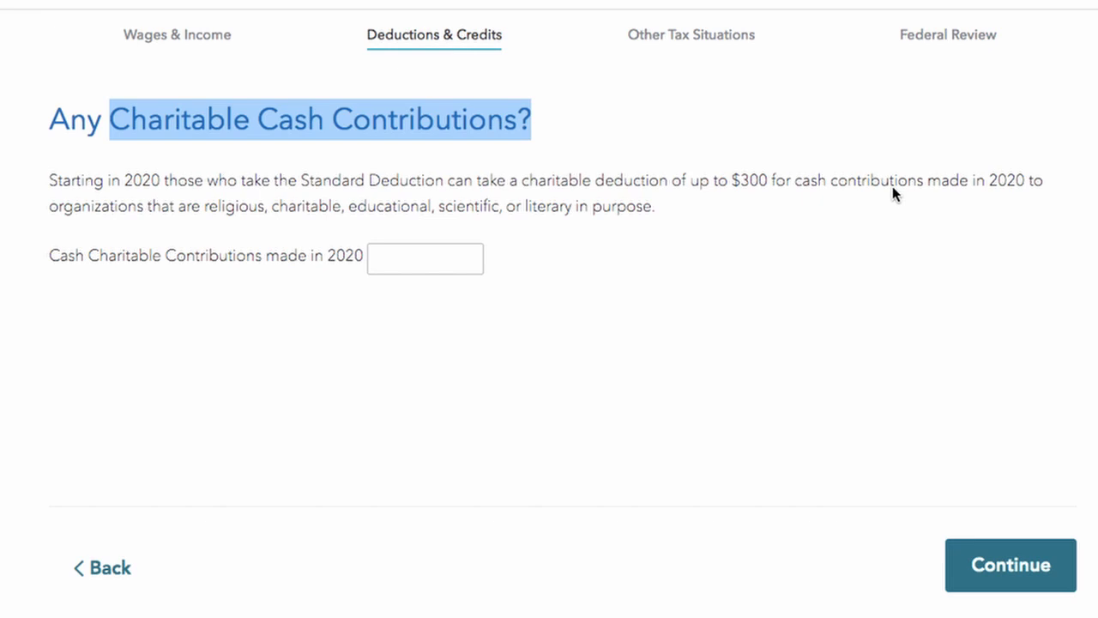
left_click(446, 261)
type("300")
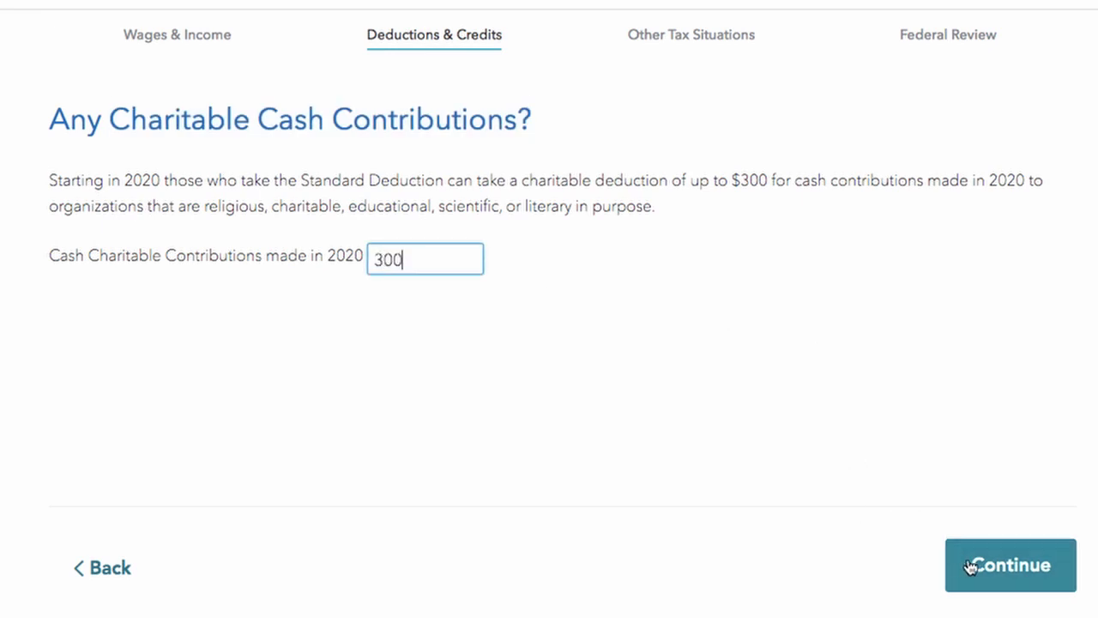
left_click(1003, 570)
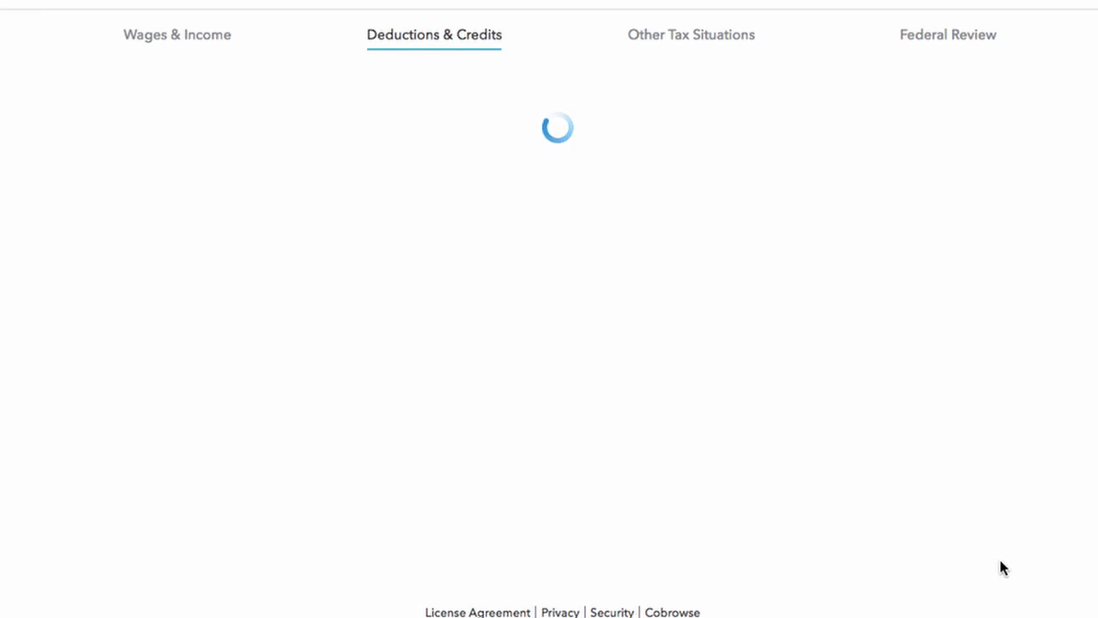
Step: Answer No to household employee, applying the refund next year, the $3 campaign fund, and IP PIN
left_click(907, 575)
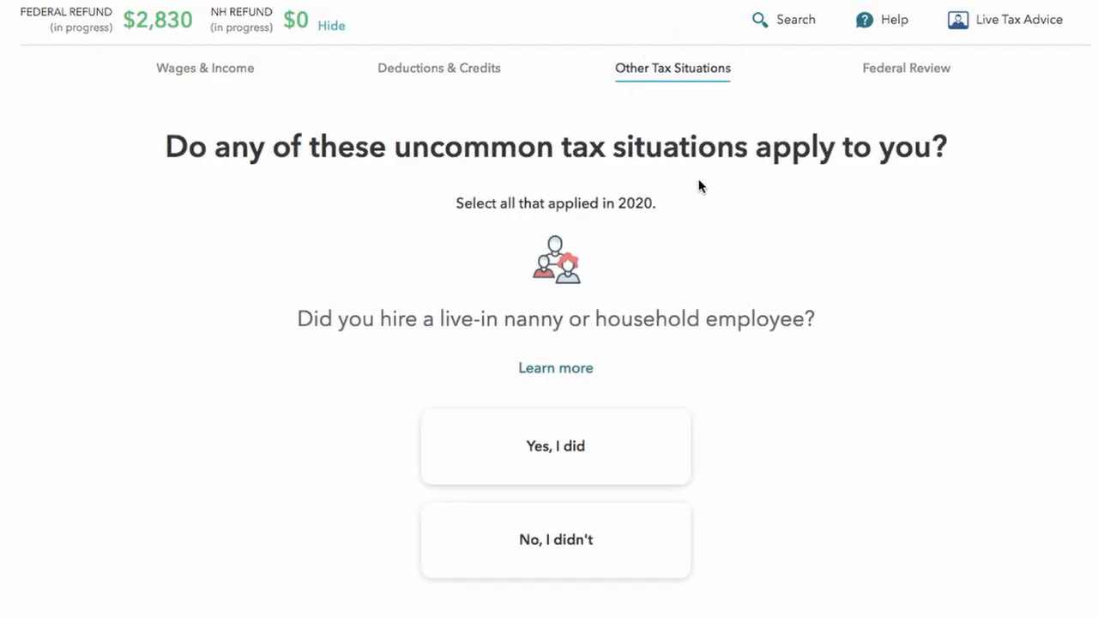
scroll(626, 332, "down", 2)
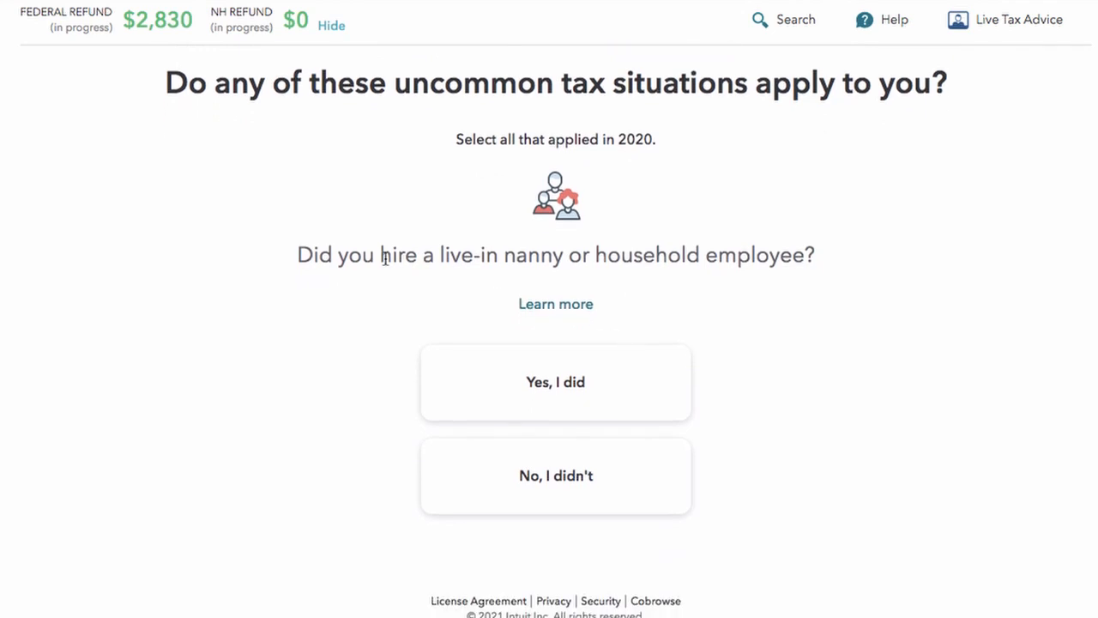
scroll(612, 358, "down", 1)
left_click(558, 472)
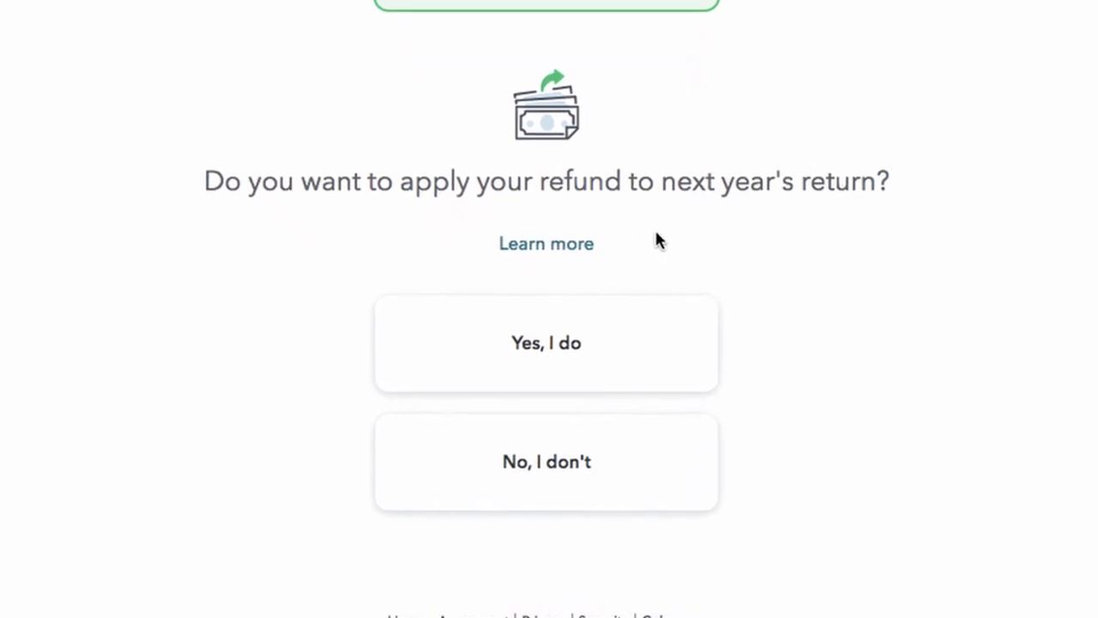
left_click(552, 471)
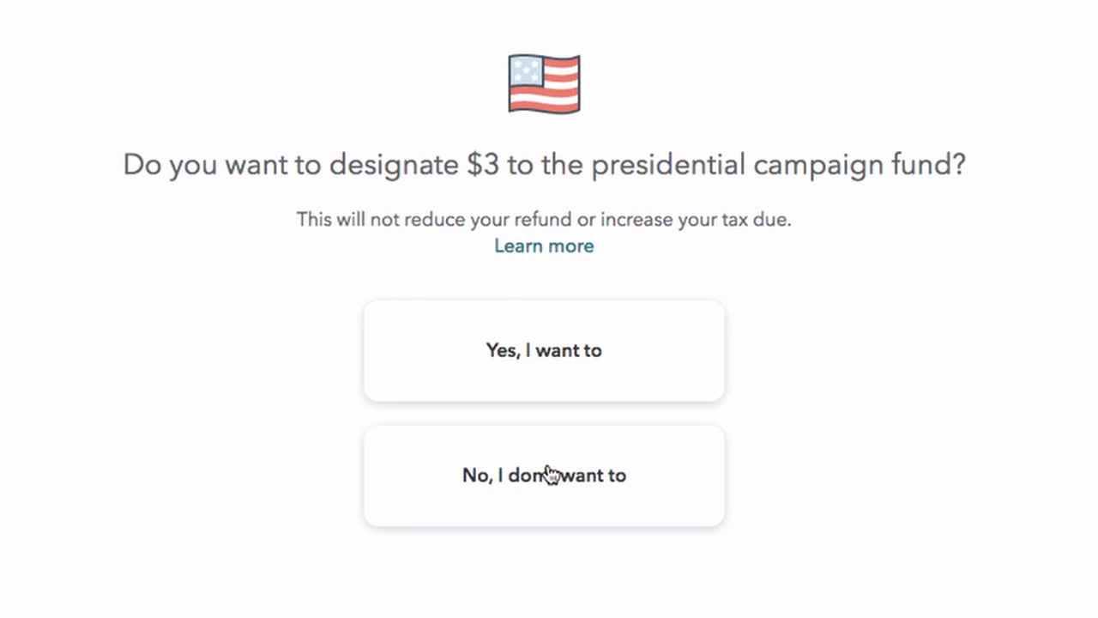
left_click(592, 446)
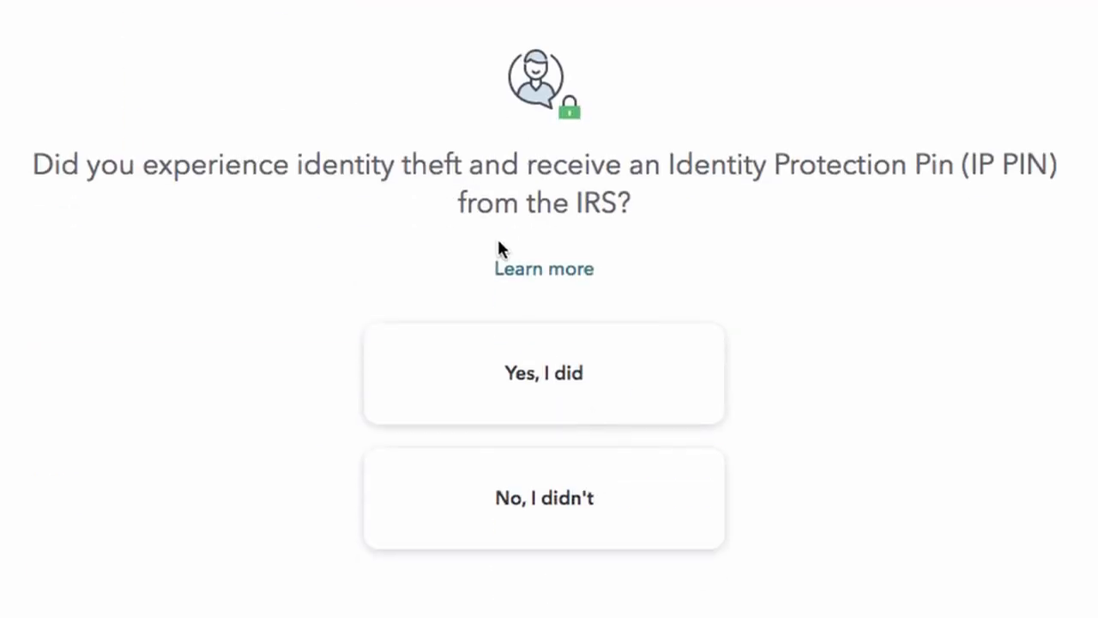
left_click(533, 525)
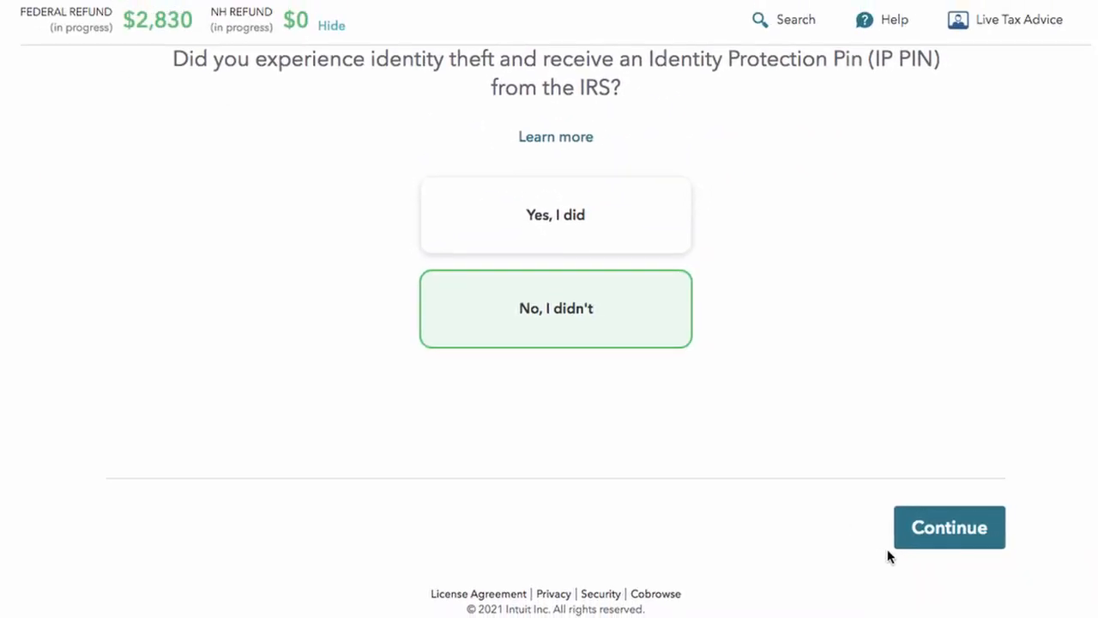
left_click(972, 544)
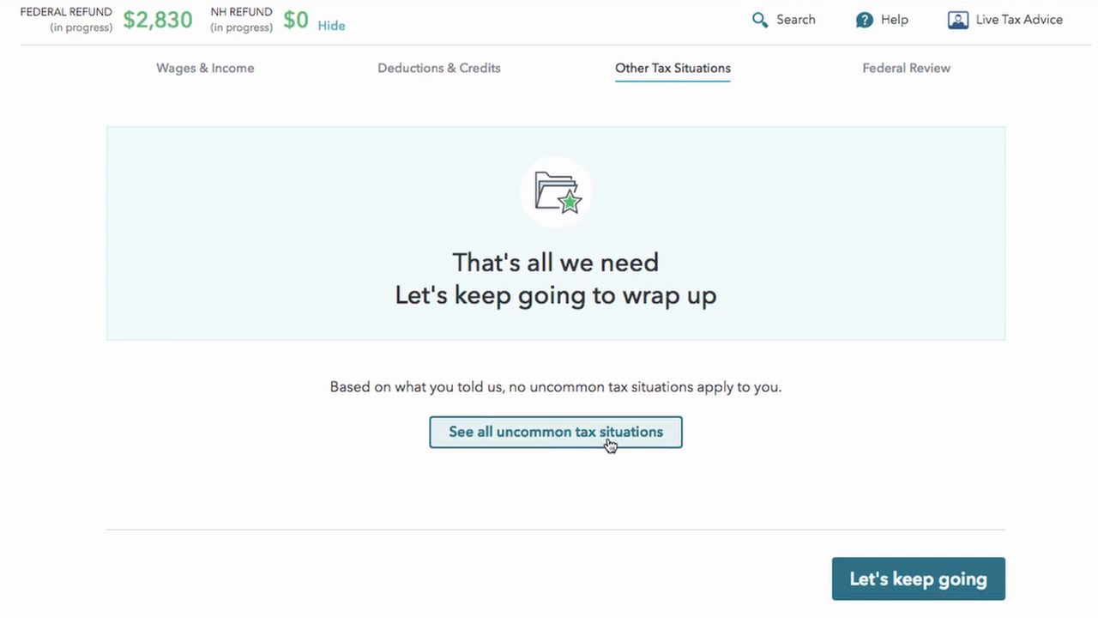
left_click(947, 590)
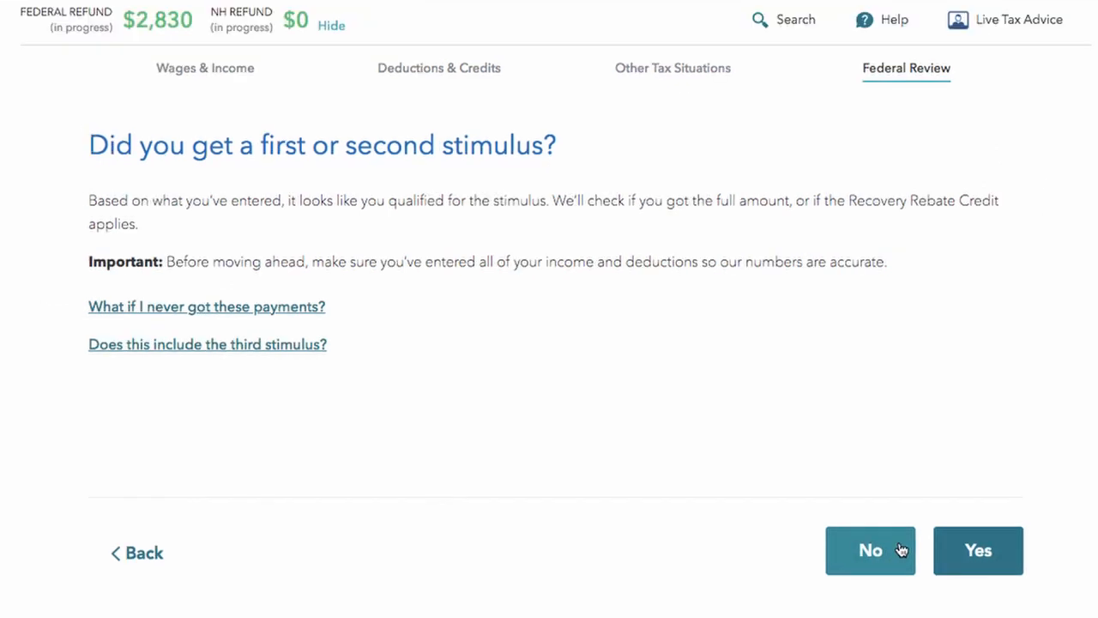
Step: Correct the stimulus amounts, entering 1,700 as the first-round payment received
left_click(870, 552)
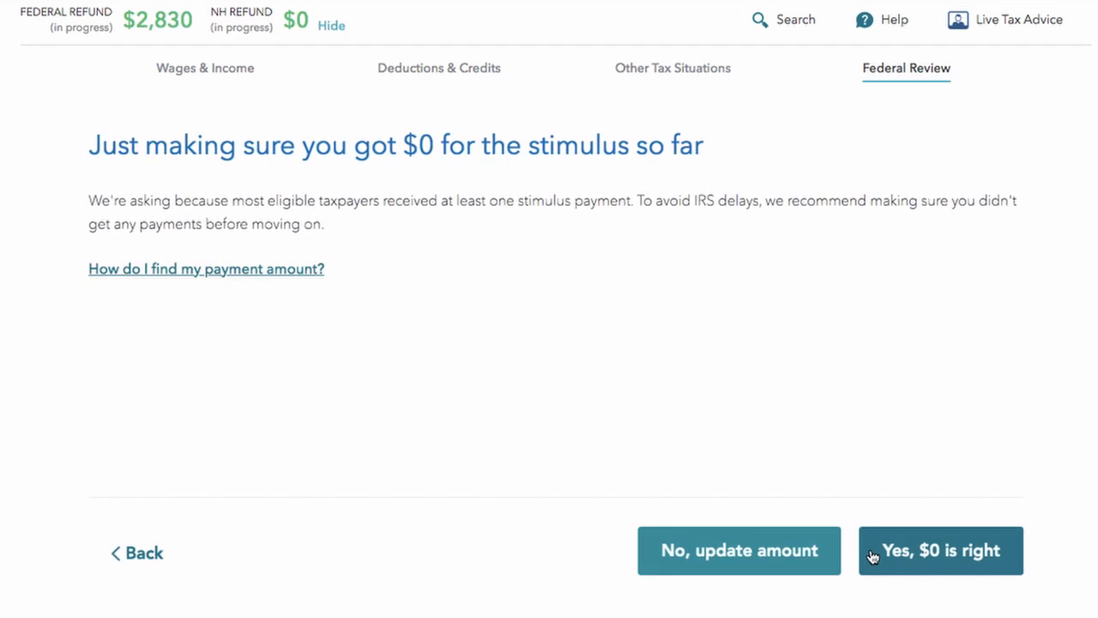
left_click(744, 562)
left_click(270, 246)
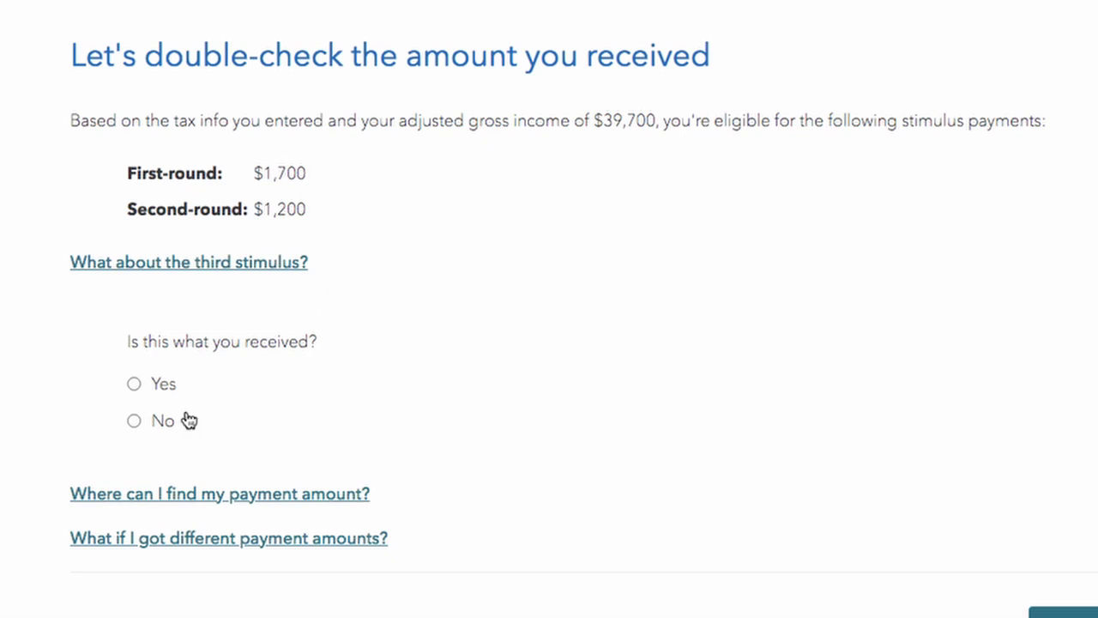
left_click(144, 429)
scroll(193, 341, "down", 3)
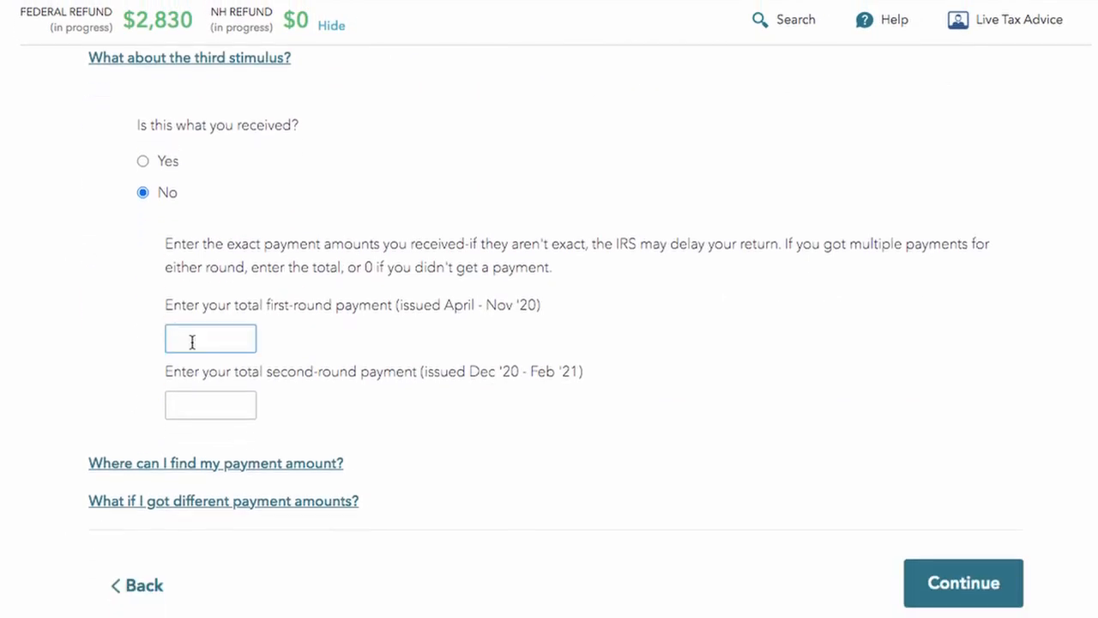
left_click(192, 342)
scroll(192, 343, "up", 1)
type("1,700")
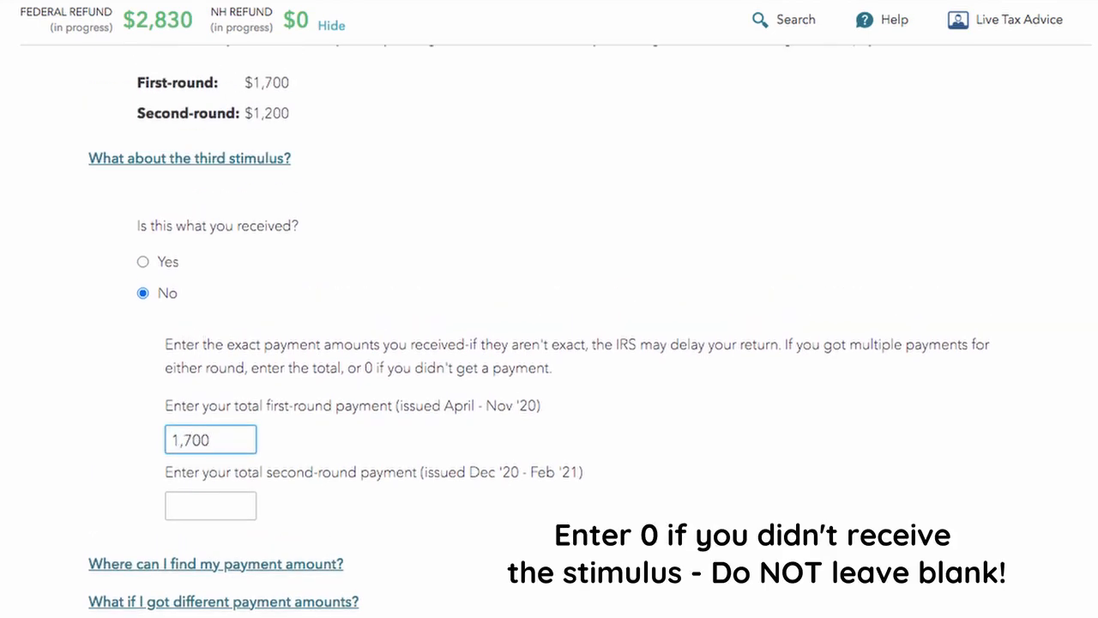
left_click(385, 410)
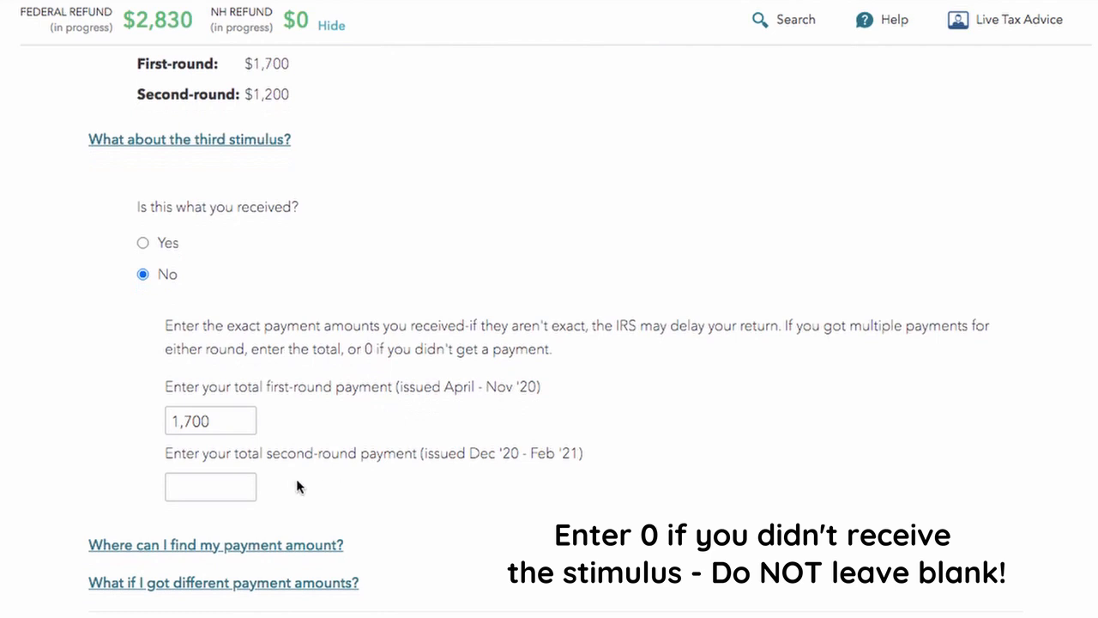
scroll(220, 519, "down", 4)
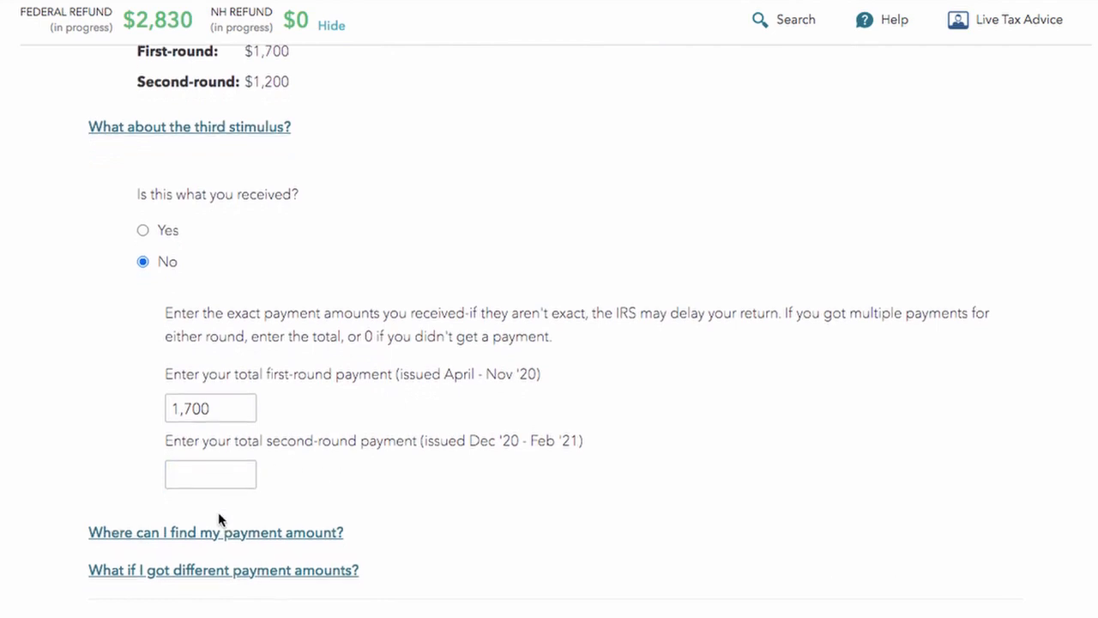
left_click(965, 512)
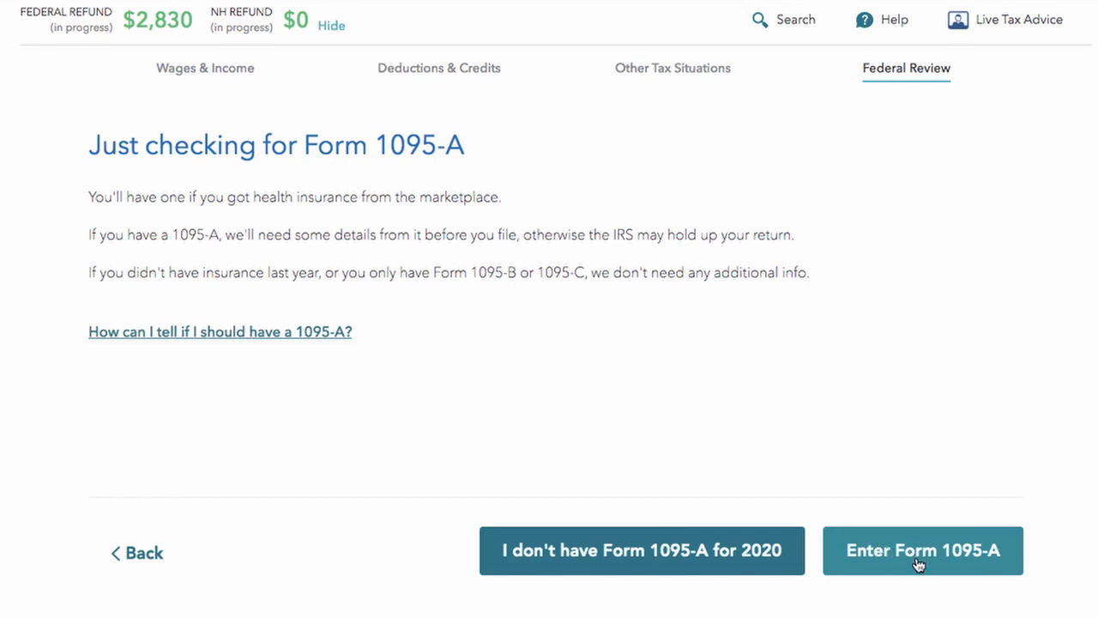
Step: Declare that there is no Form 1095-A for 2020
left_click(595, 559)
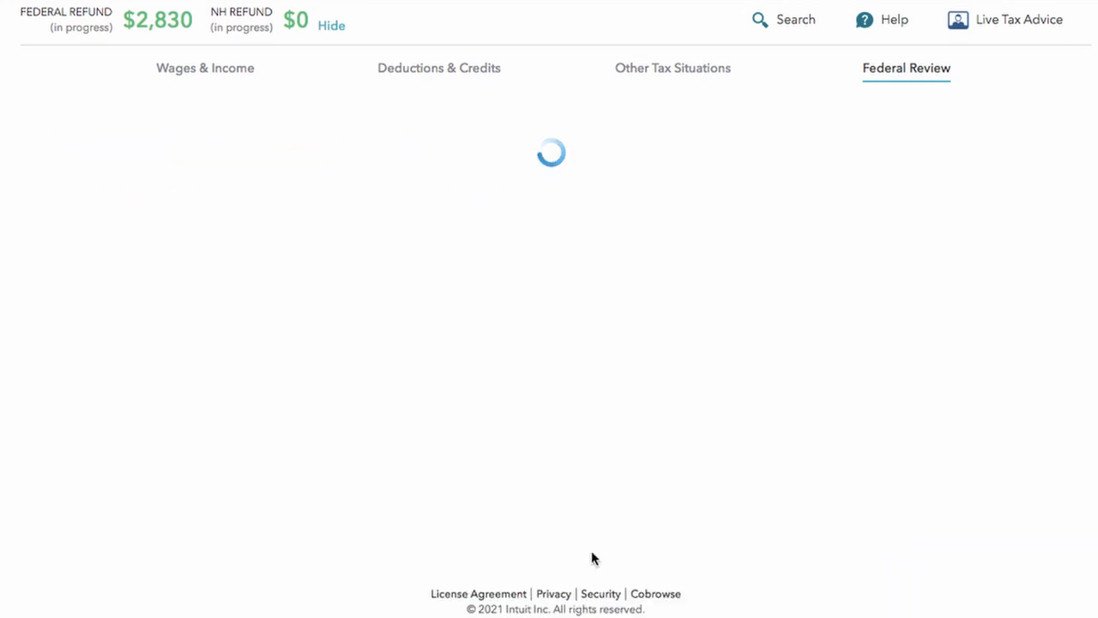
scroll(583, 567, "down", 3)
scroll(588, 566, "up", 3)
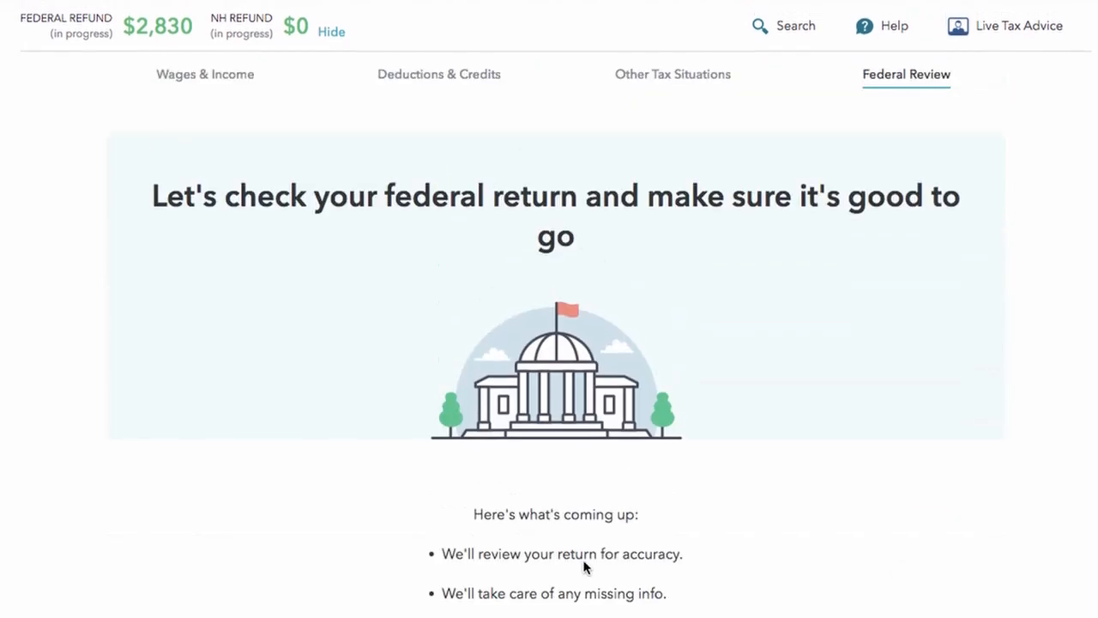
scroll(405, 311, "down", 3)
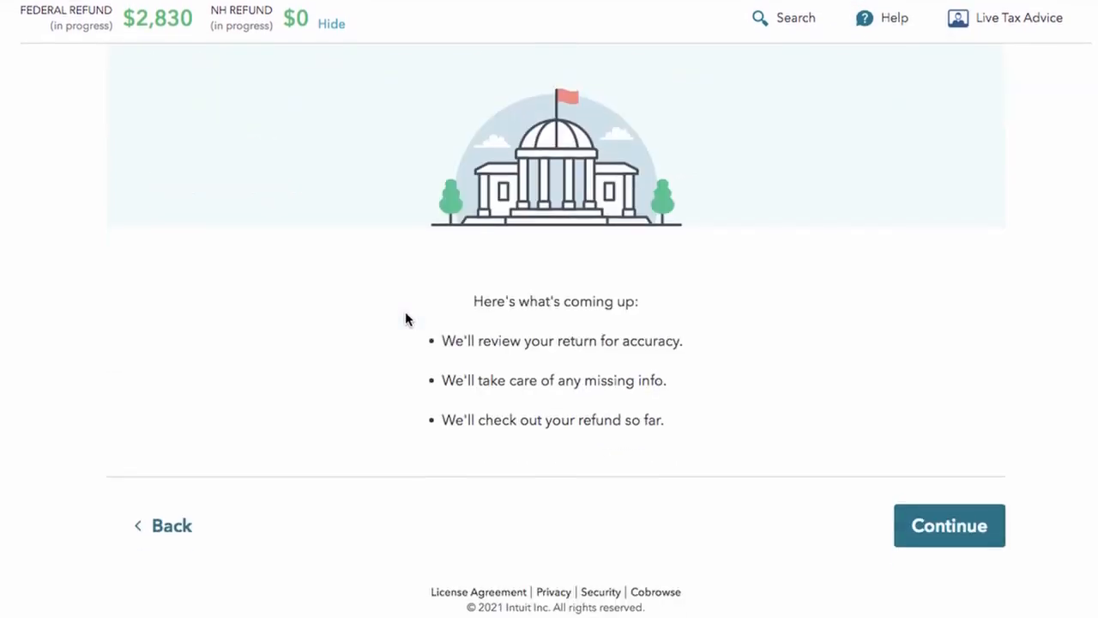
Step: Start the federal return review and continue to the details needing review
left_click(935, 549)
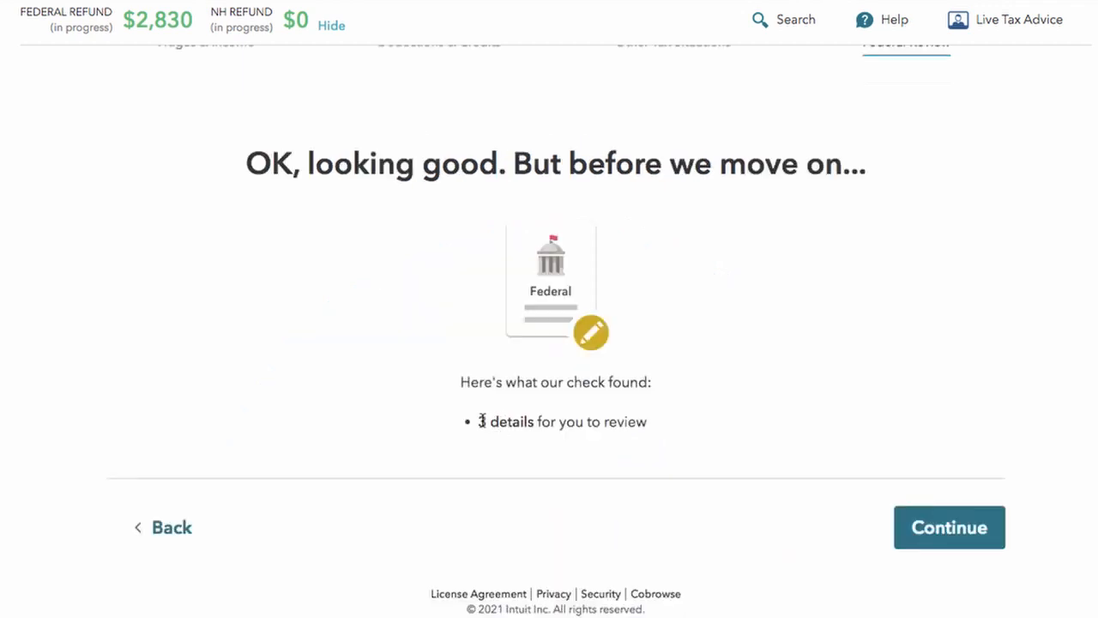
left_click(983, 542)
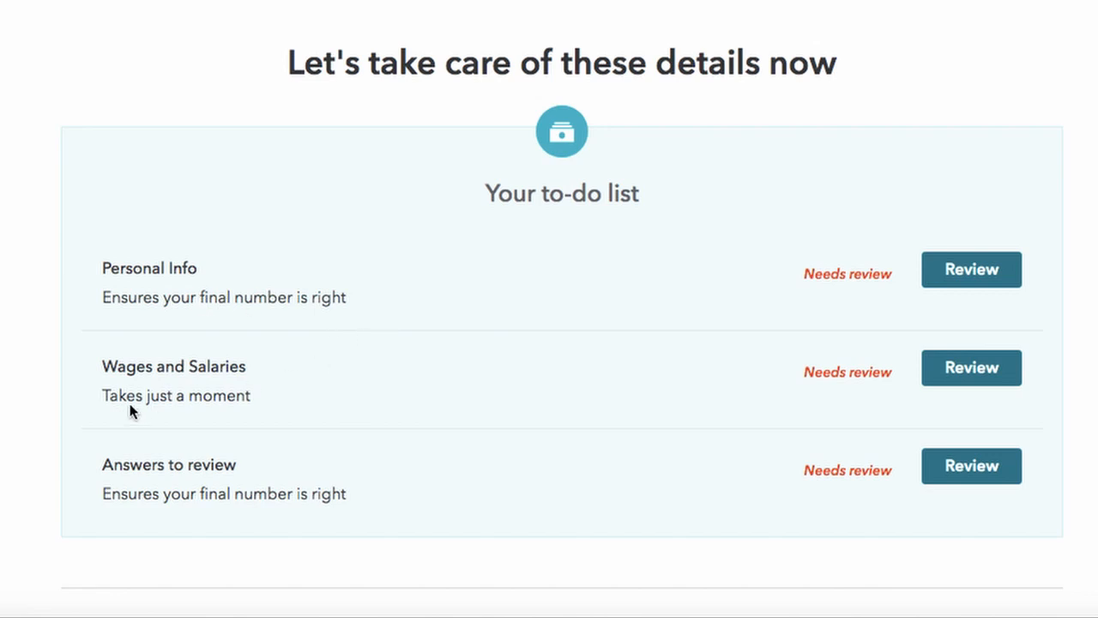
left_click_drag(223, 503, 331, 492)
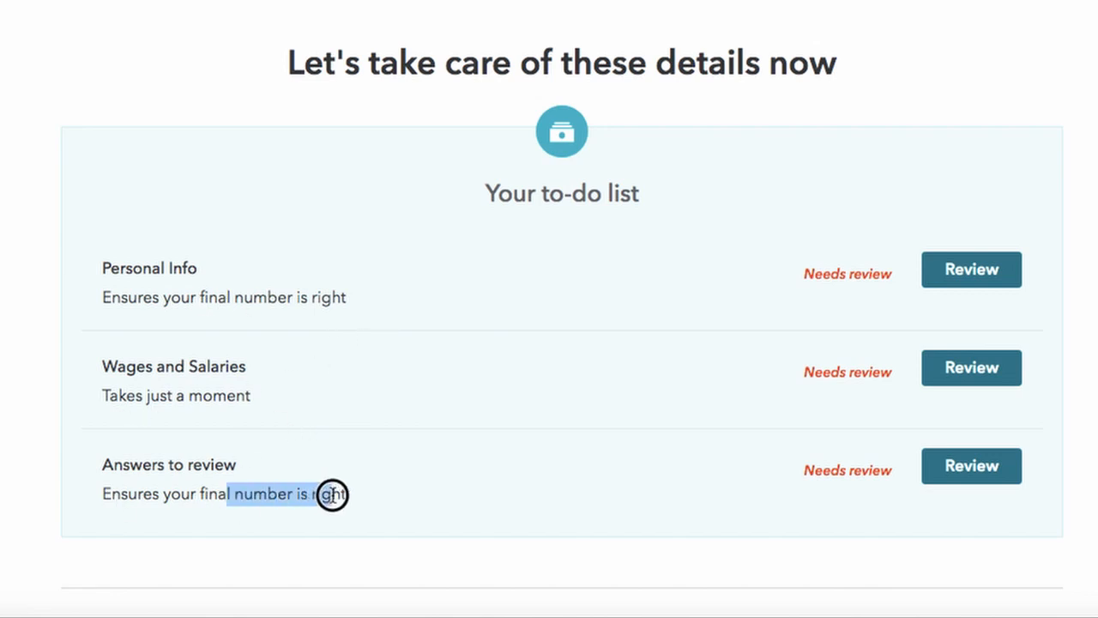
scroll(332, 494, "down", 2)
scroll(333, 495, "down", 1)
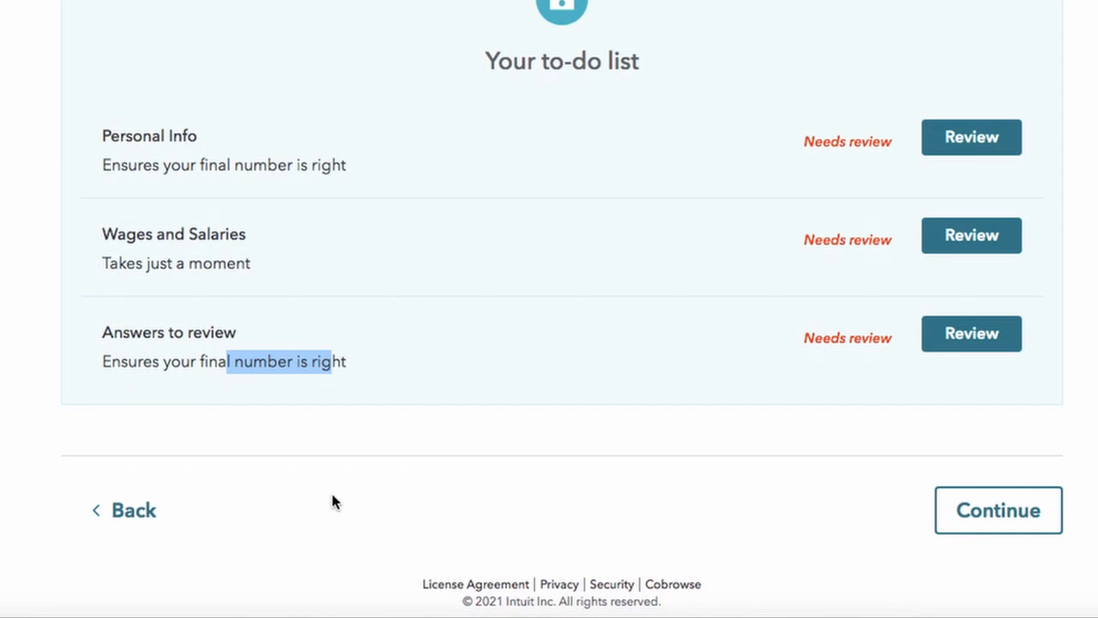
Step: Leave the to-do items for later, skip remaining details, and reach the $2,830 refund page
left_click(1038, 510)
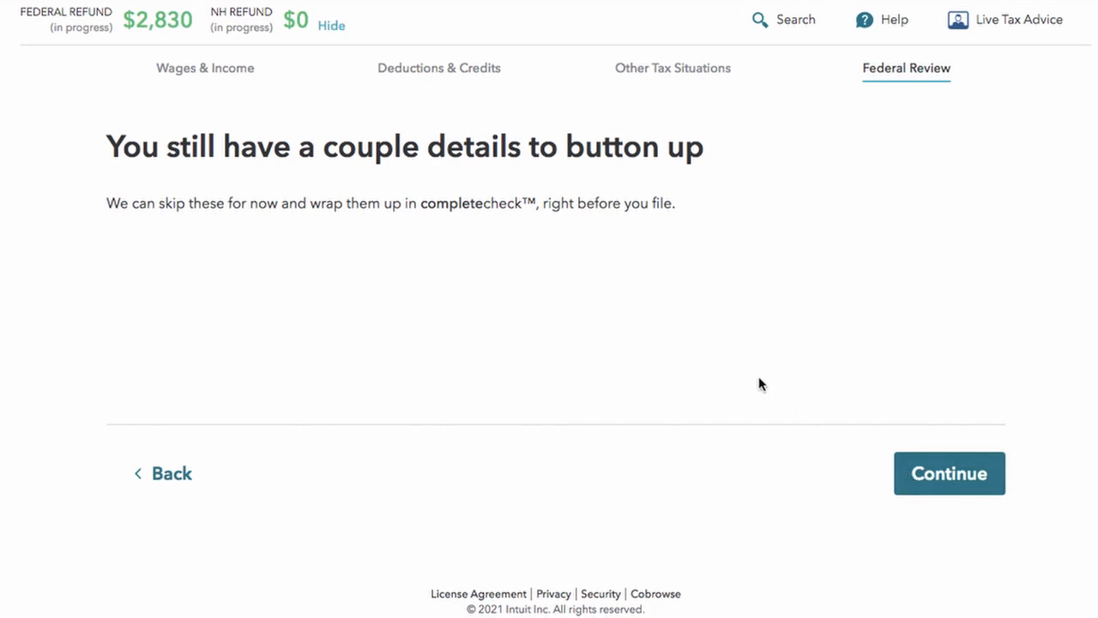
left_click(973, 485)
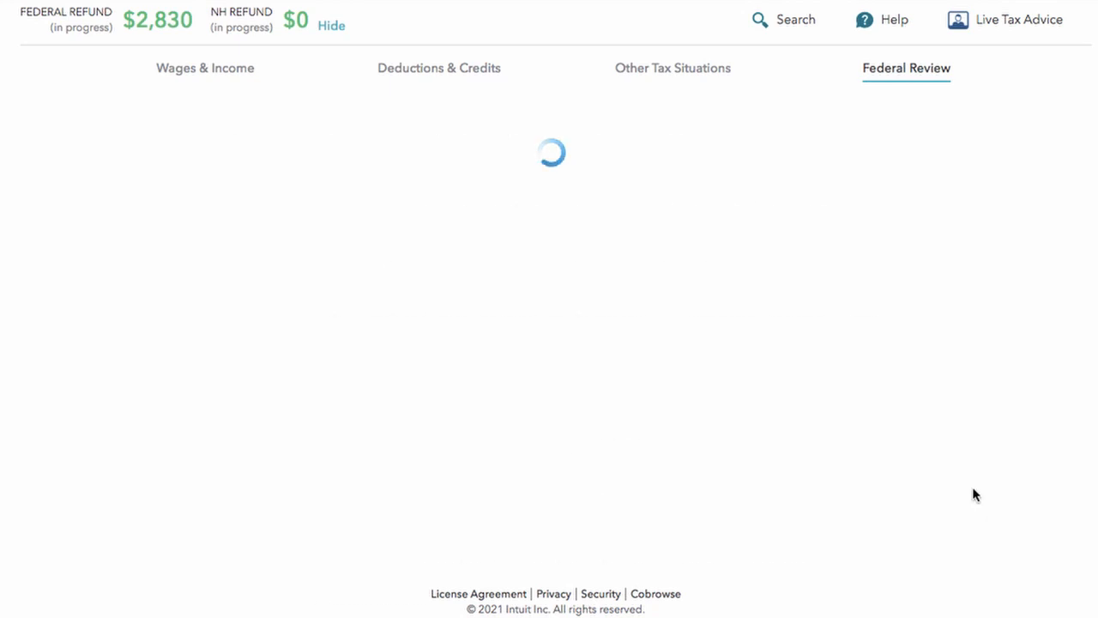
scroll(915, 455, "down", 2)
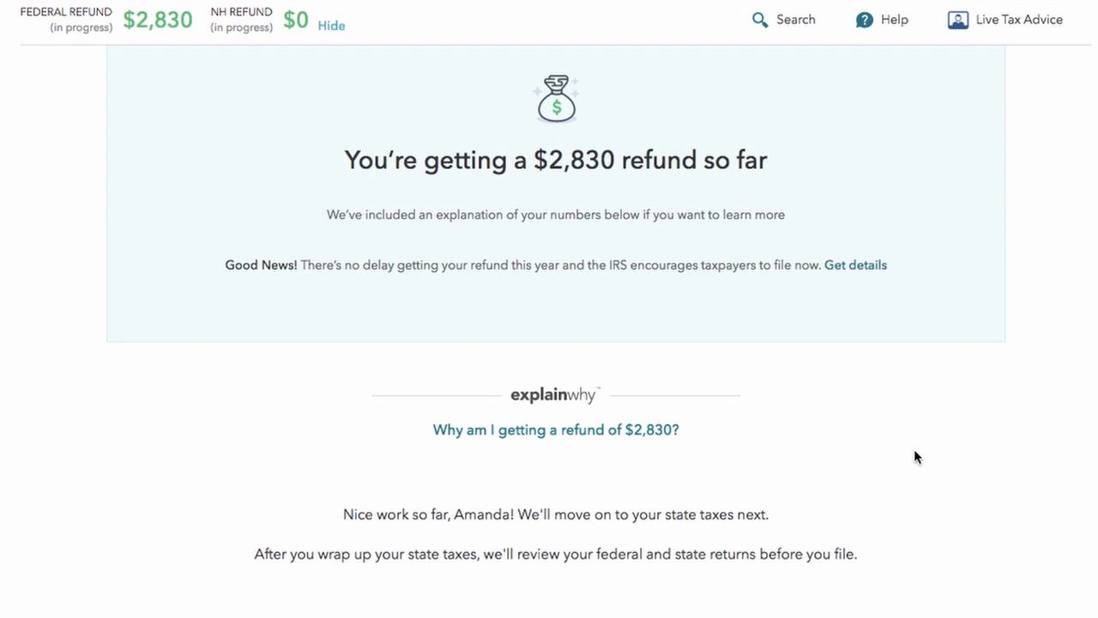
scroll(914, 453, "down", 5)
Step: Continue from the $2,830 refund summary into the state taxes section
left_click(950, 455)
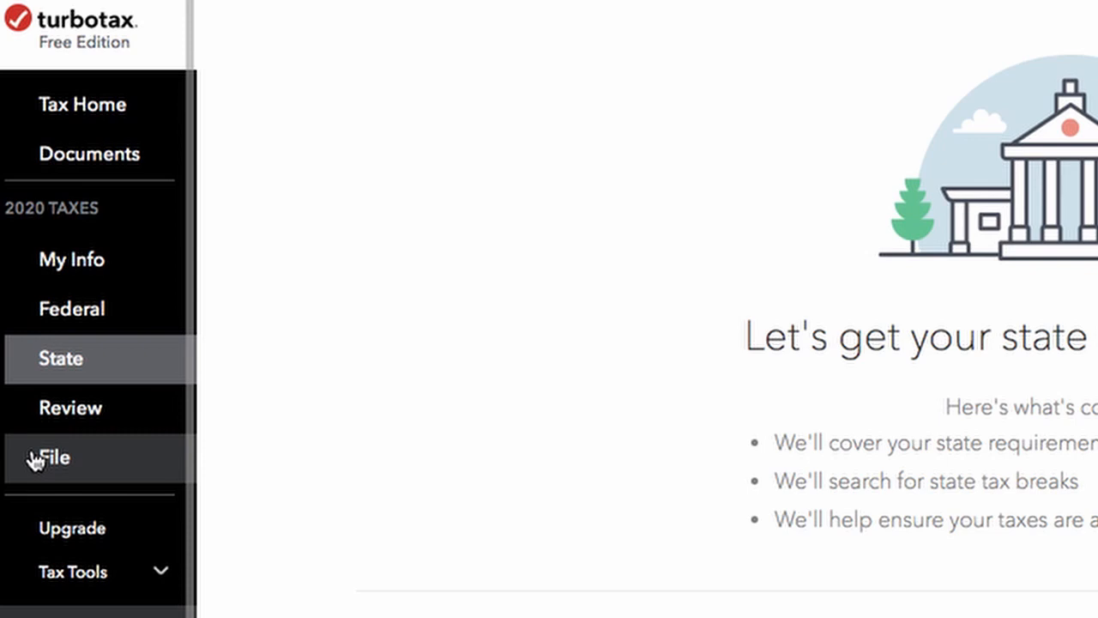
Step: Expand Tax Tools in the sidebar and bring up the Tools Center
scroll(39, 478, "down", 4)
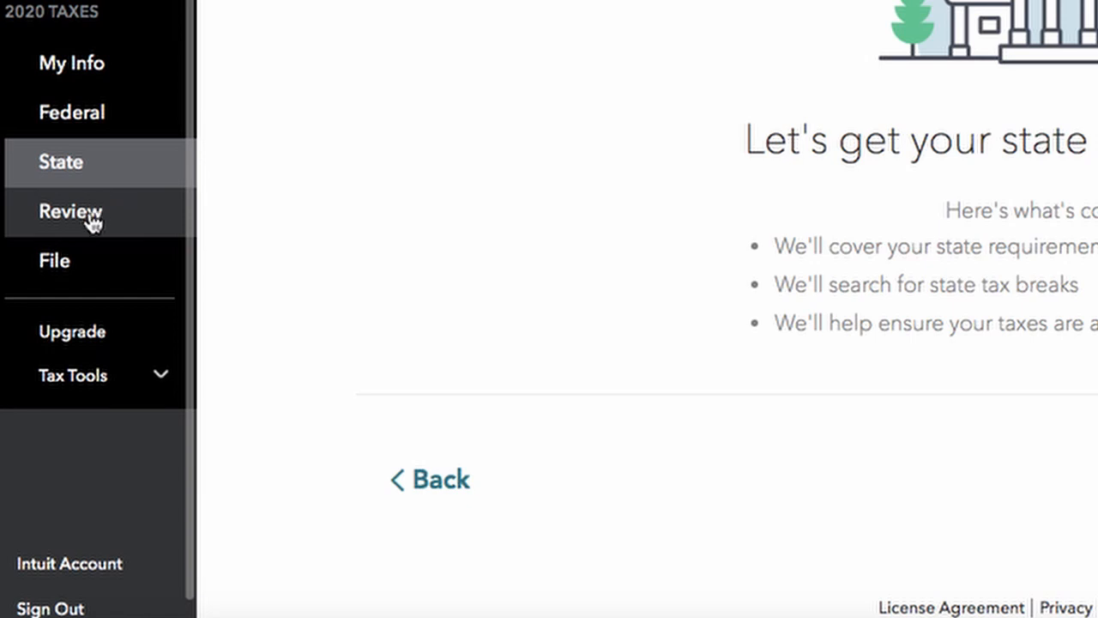
left_click(46, 383)
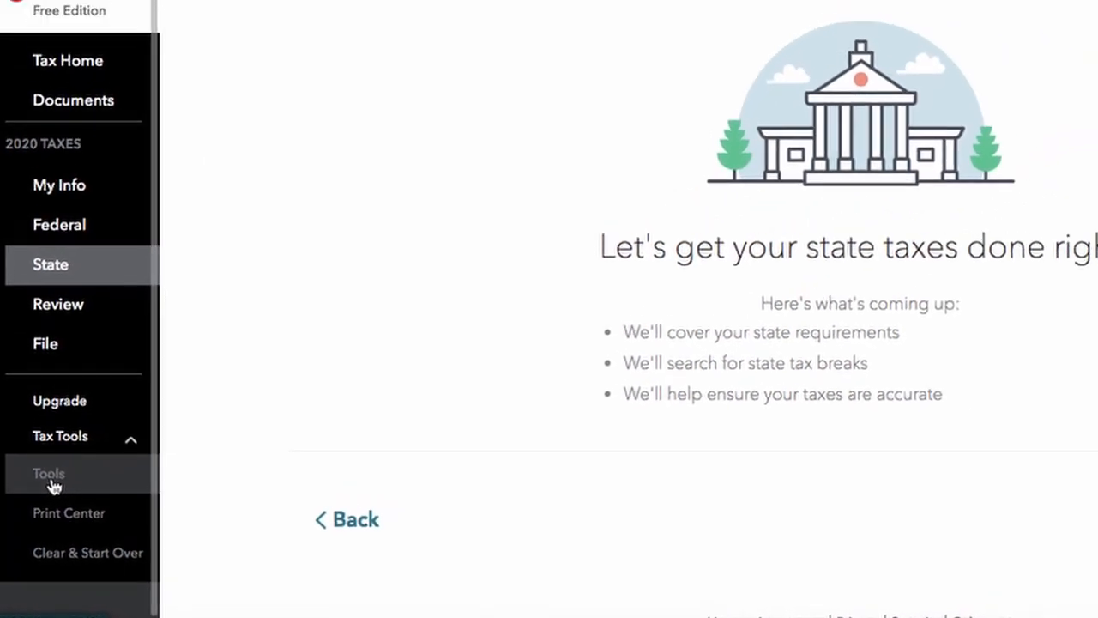
left_click(52, 477)
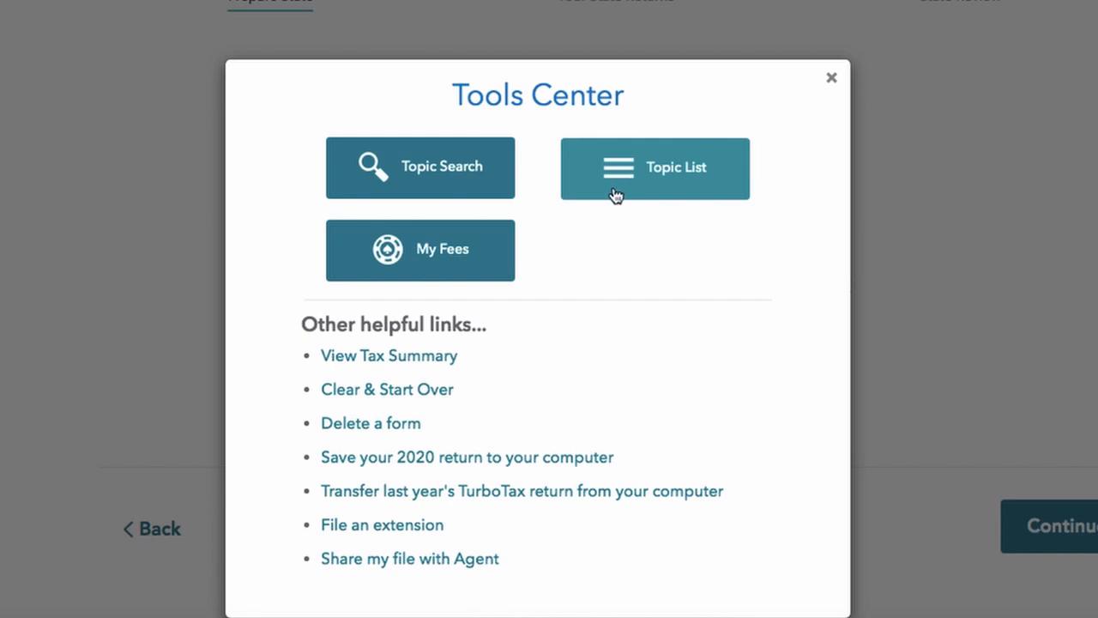
Step: Confirm My Fees totals $0.00, then open the tax summary from the Tools Center
left_click(422, 248)
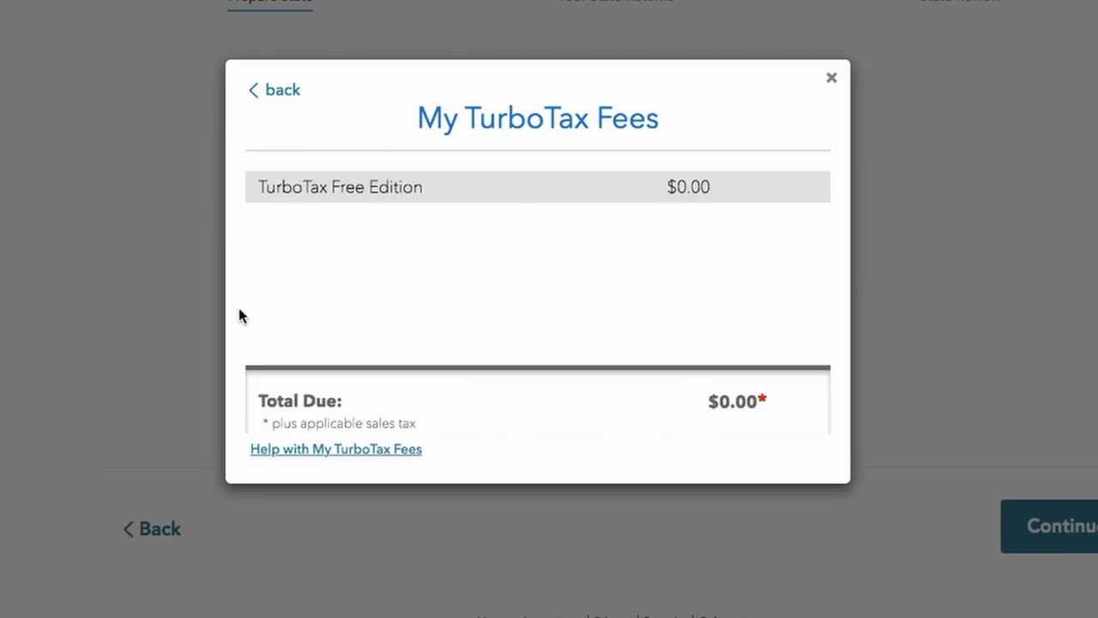
left_click(263, 91)
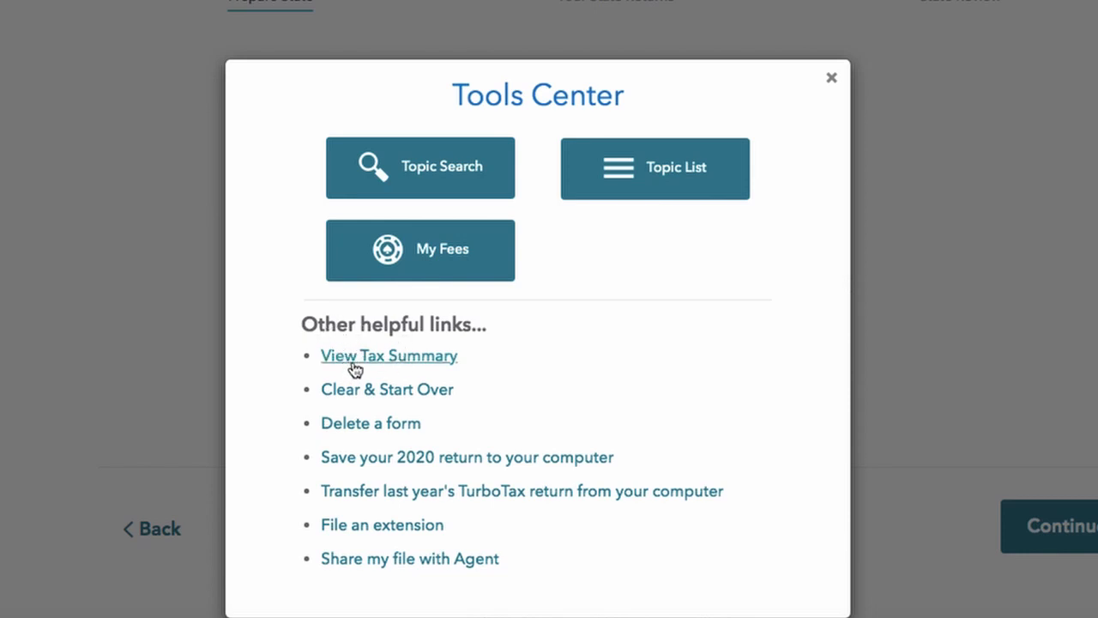
left_click(420, 362)
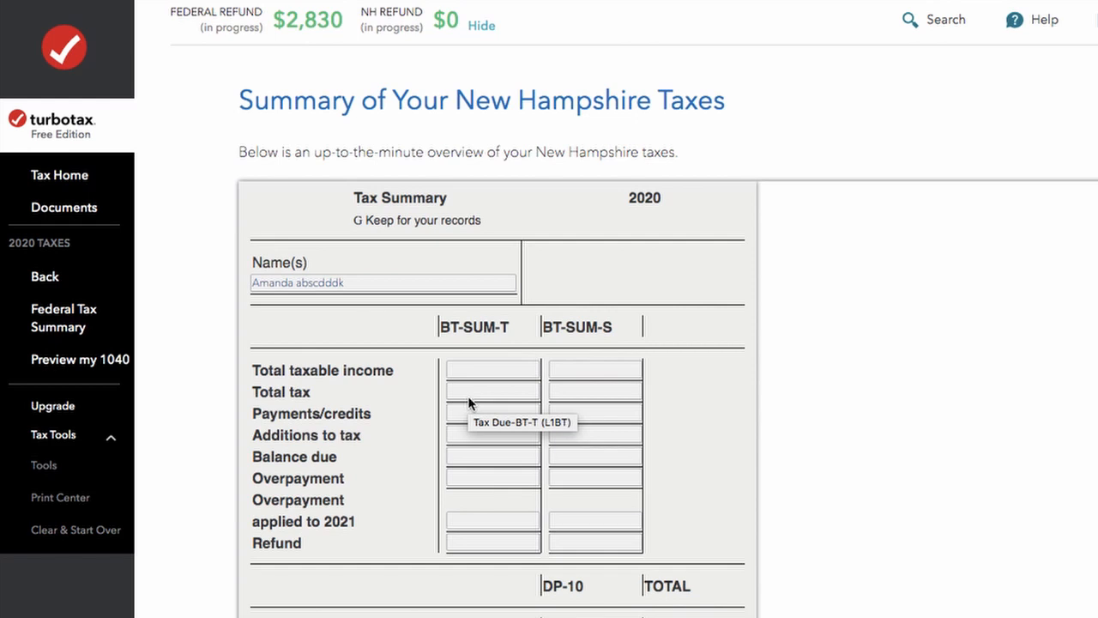
Step: View the Federal Tax Summary and preview the federal Form 1040
scroll(468, 398, "down", 2)
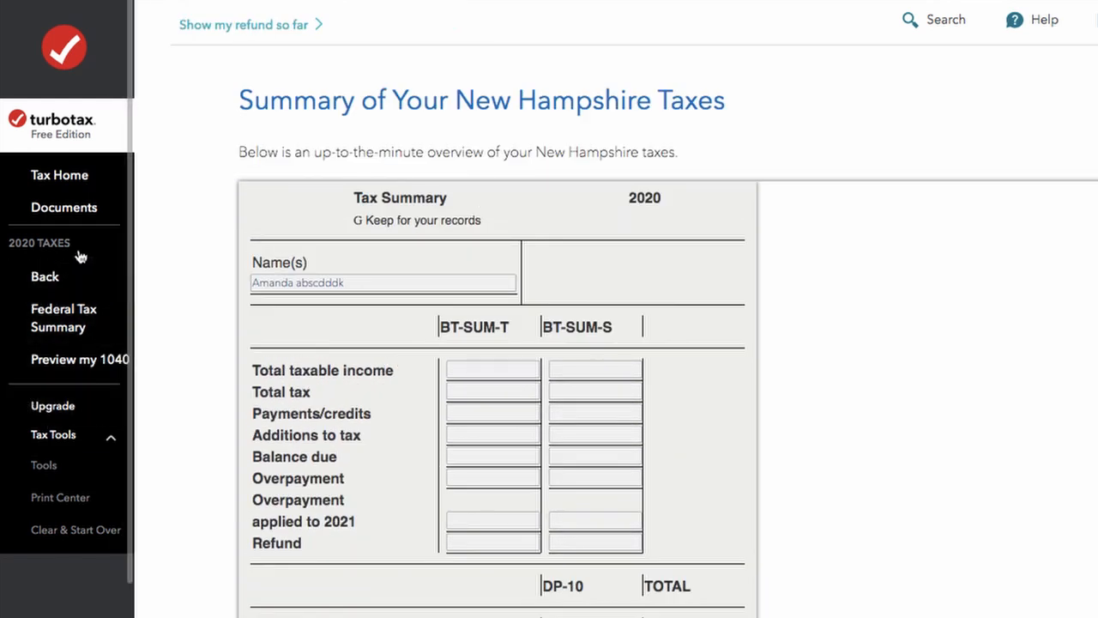
left_click(43, 327)
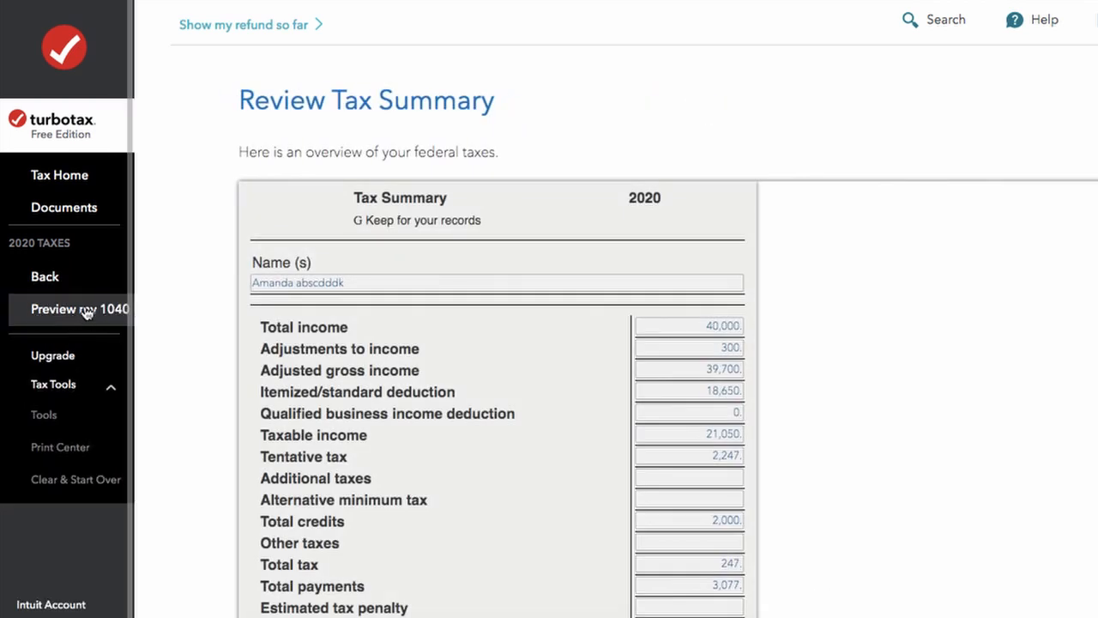
left_click(69, 315)
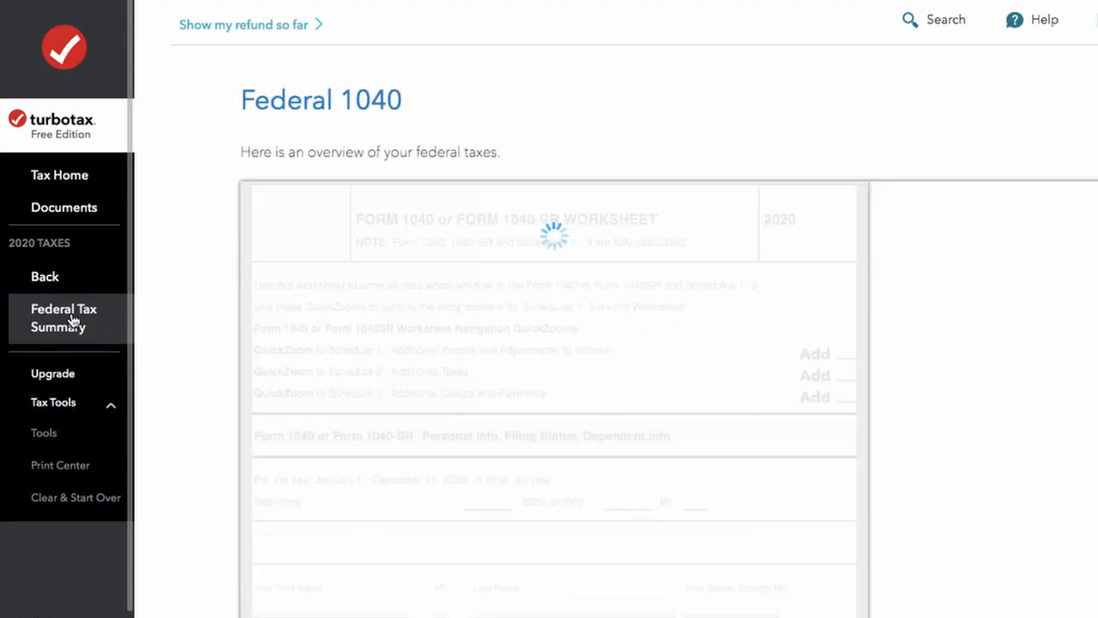